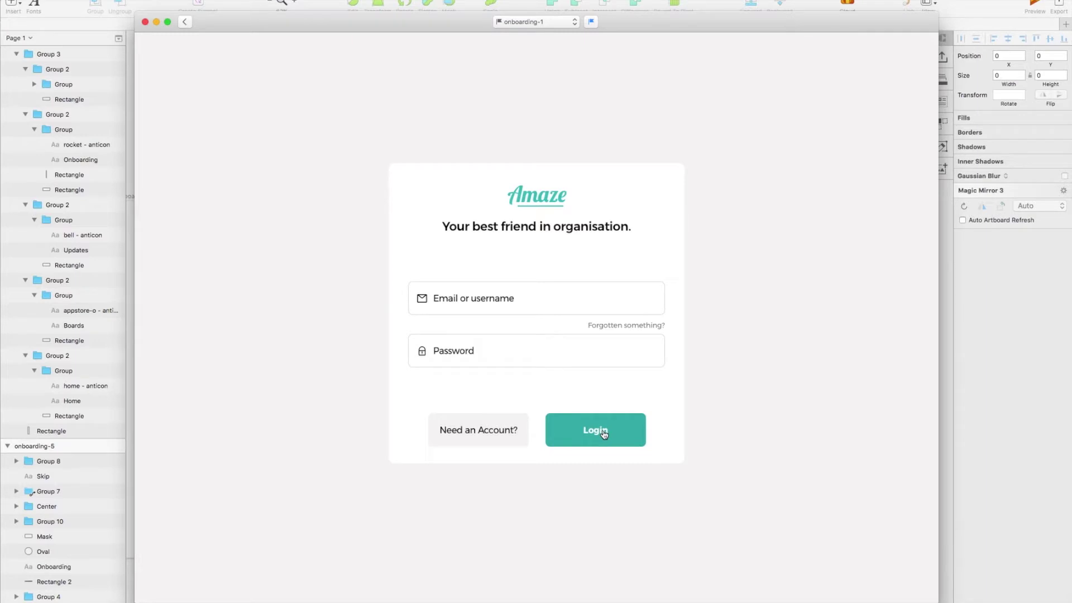
Step: Play through the onboarding prototype from the login screen through the use-case selection to the first-board setup
click(603, 434)
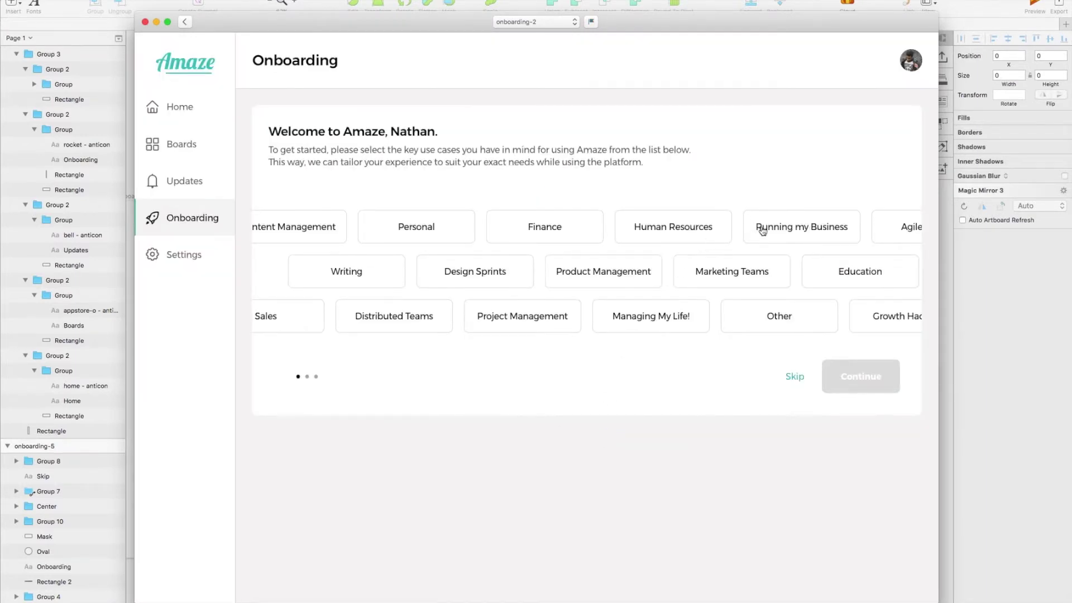
click(762, 231)
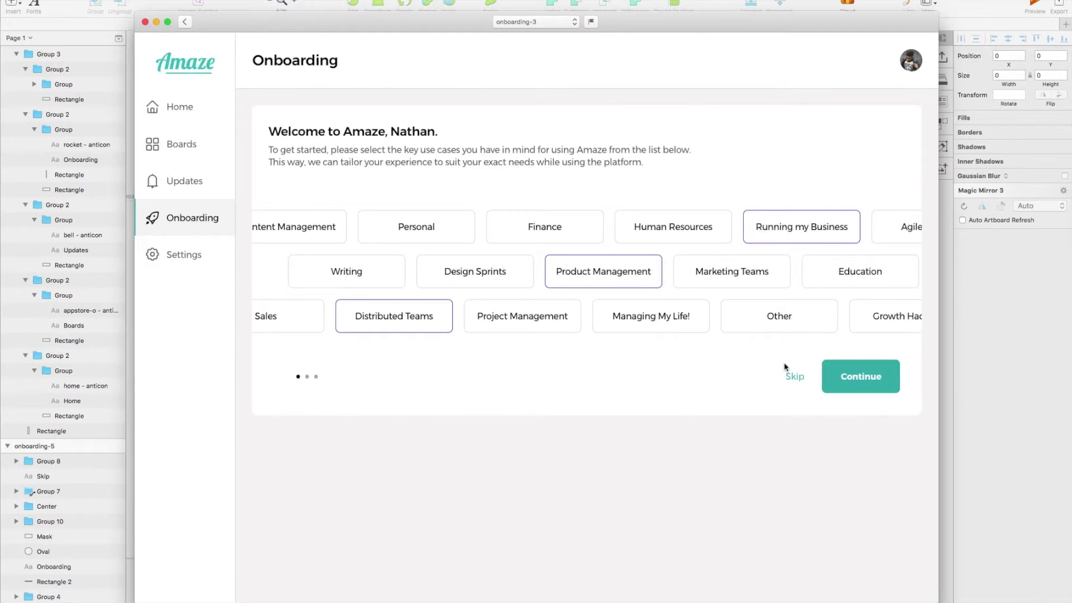
click(843, 377)
click(873, 383)
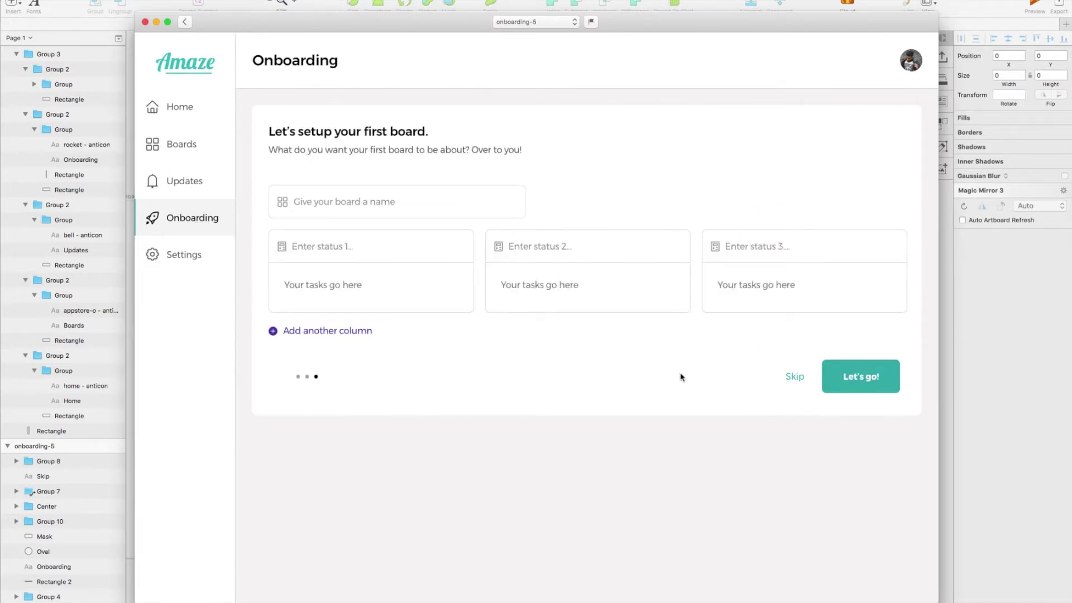
click(368, 210)
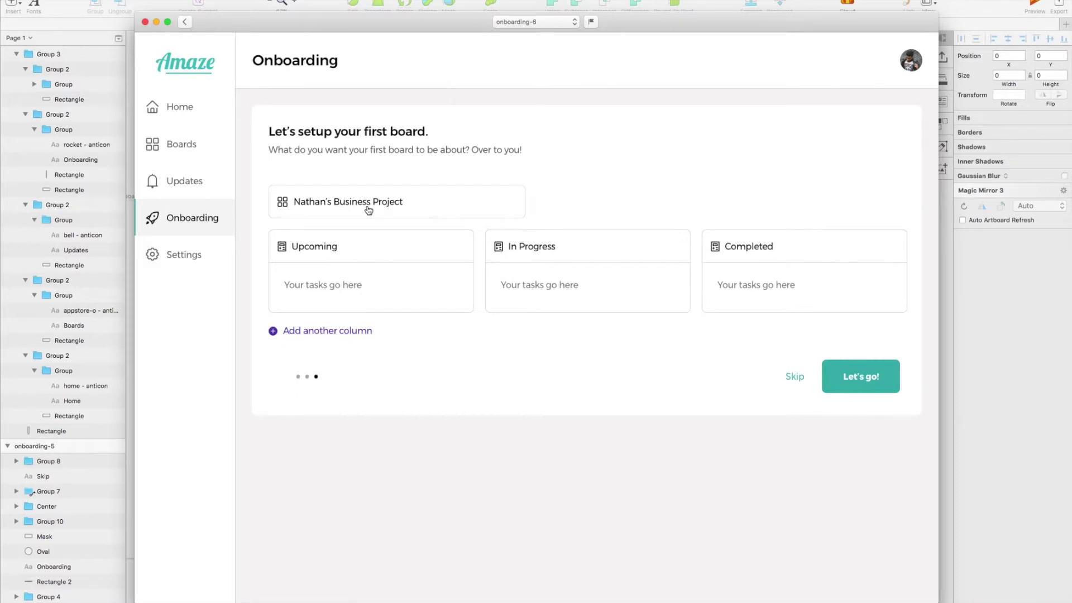
click(891, 389)
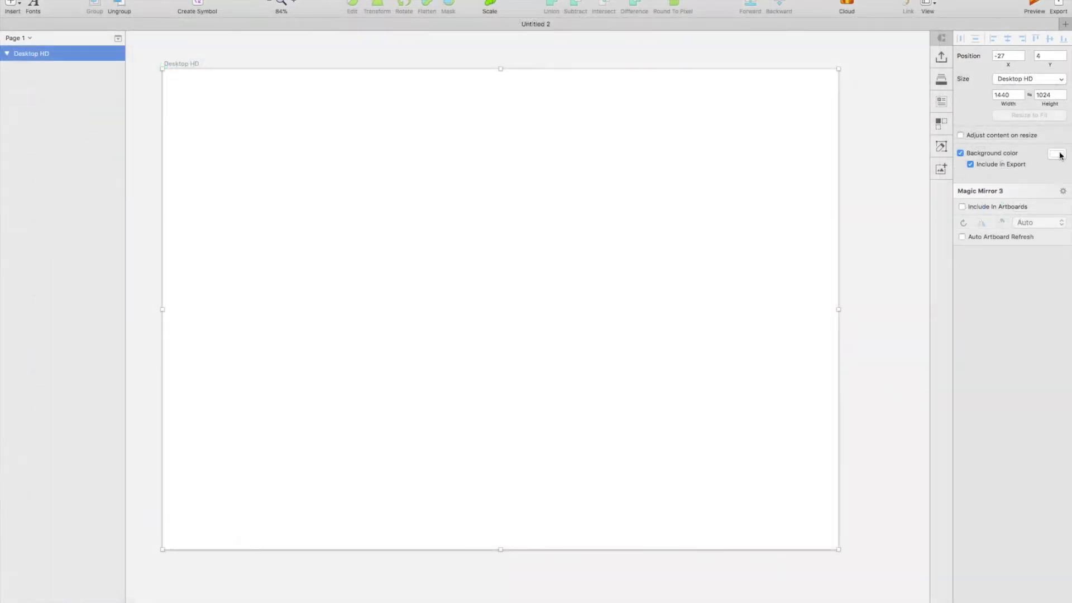
Step: Set the Desktop HD artboard's background color to F5F4F4
click(1057, 154)
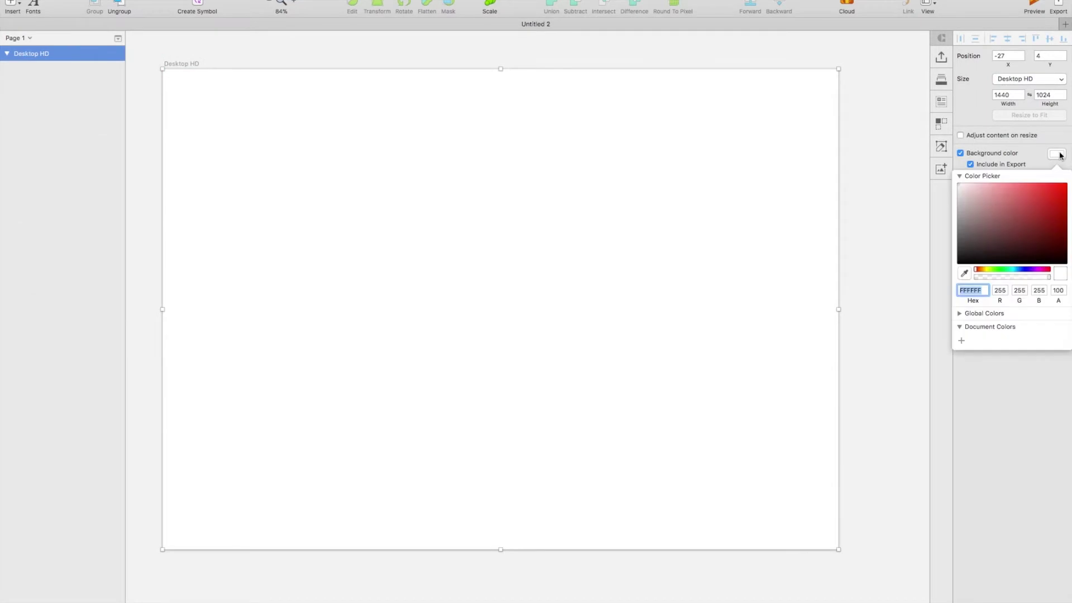
key(Return)
scroll(873, 106, up, 1)
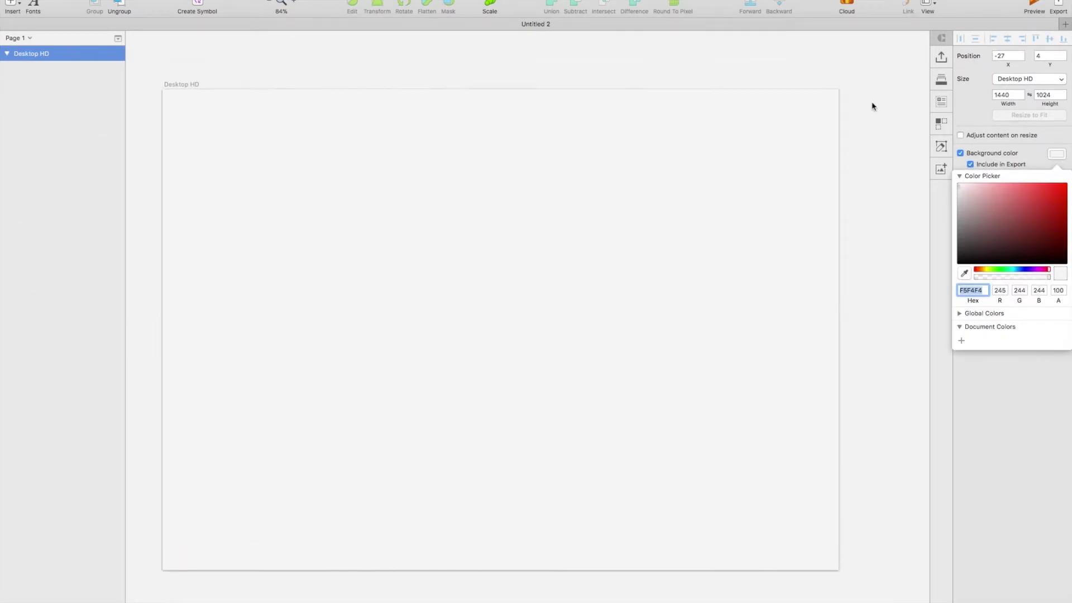
click(873, 106)
Step: Draw a rounded rectangle about 312 by 470 on the artboard, with a white FFFFFF fill and no border
click(11, 5)
mouse_move(45, 17)
click(153, 79)
drag(416, 207, 562, 427)
click(960, 322)
click(977, 279)
drag(980, 333, 898, 246)
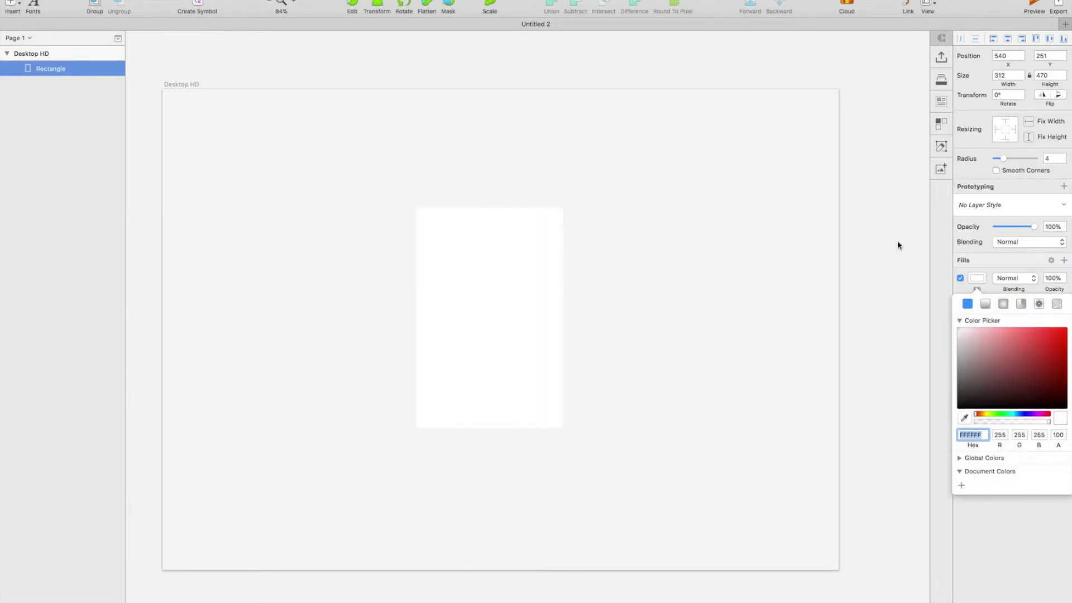
Step: Resize the white rectangle to 530 by 530 and center it on the artboard
click(960, 257)
text(530)
key(Tab)
text(530)
key(Return)
click(856, 327)
click(601, 352)
drag(601, 352, 562, 352)
Step: Paste the Amaze logo near the card's upper edge and add the text "Your best friend in organisation." below it
key(super+v)
scroll(507, 275, up, 2)
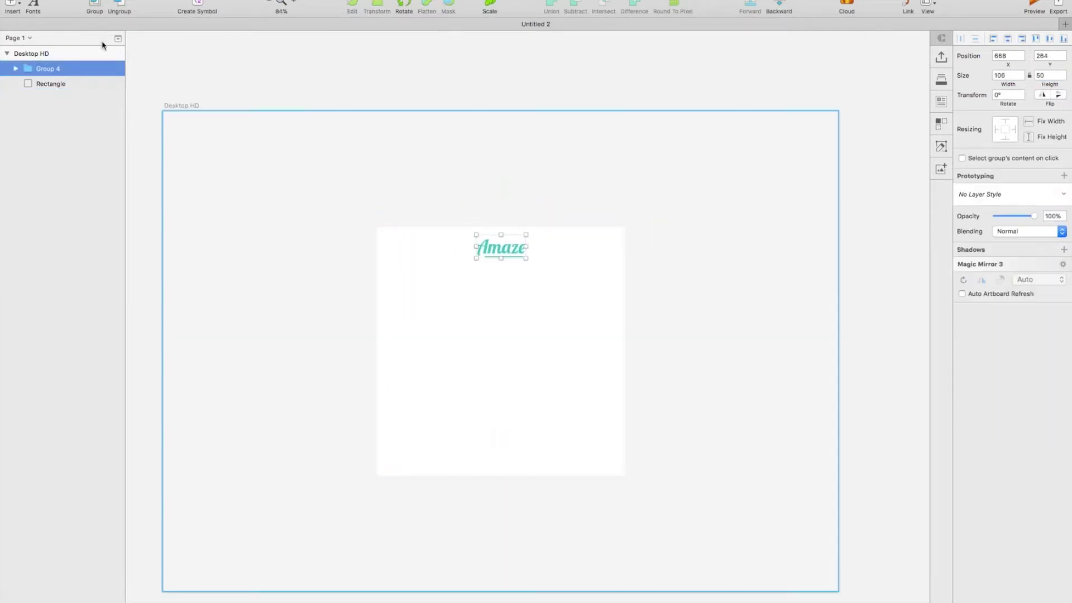
click(11, 5)
click(49, 70)
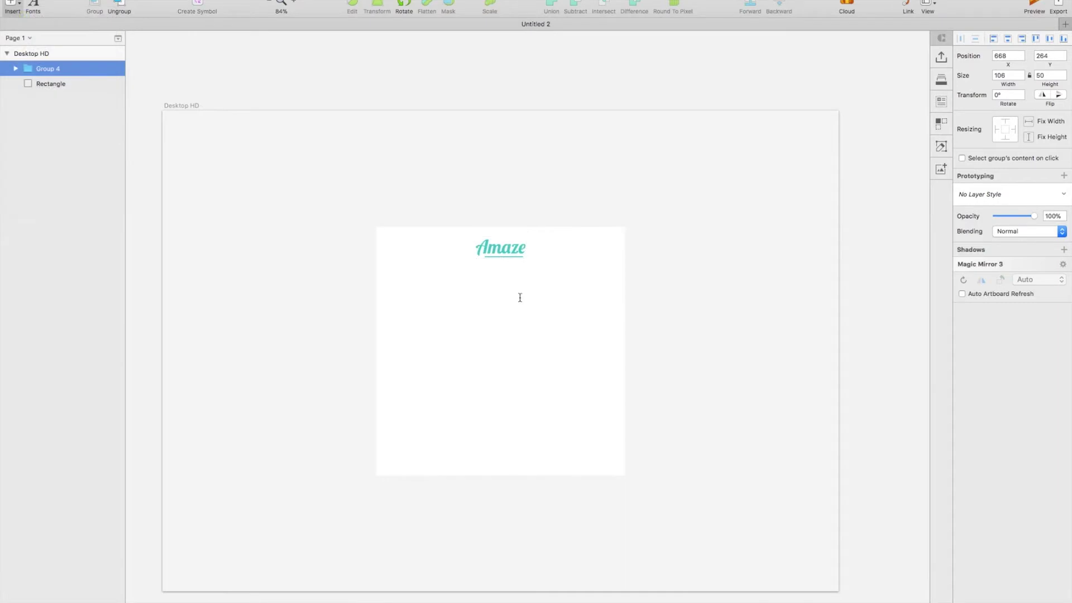
click(501, 278)
key(super+v)
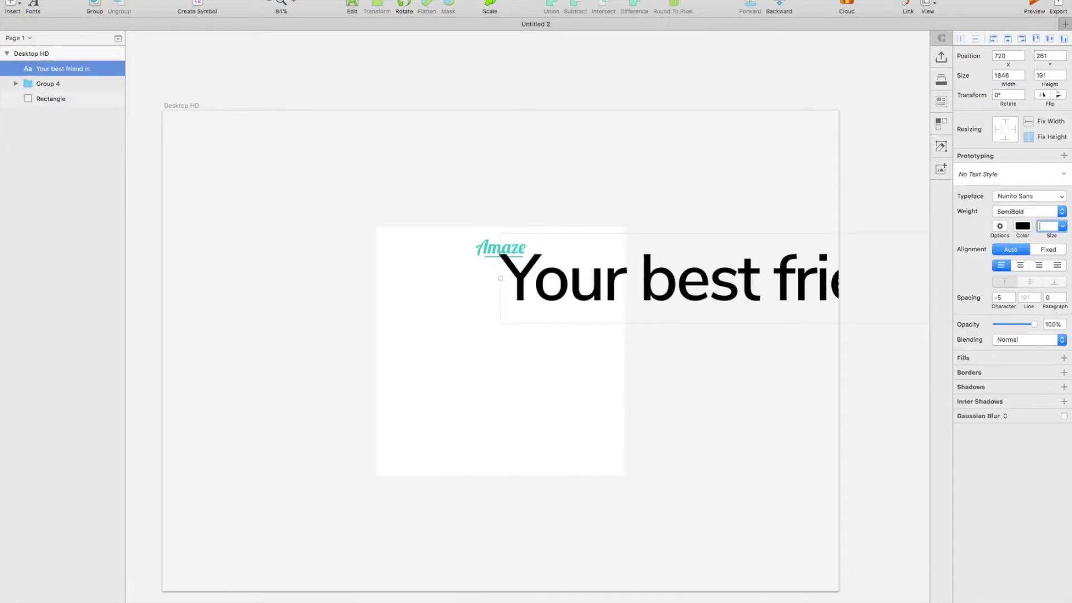
Step: Format the tagline text in Montserrat, Medium weight, size 20
text(20)
key(Return)
click(1032, 199)
text(mont)
click(988, 266)
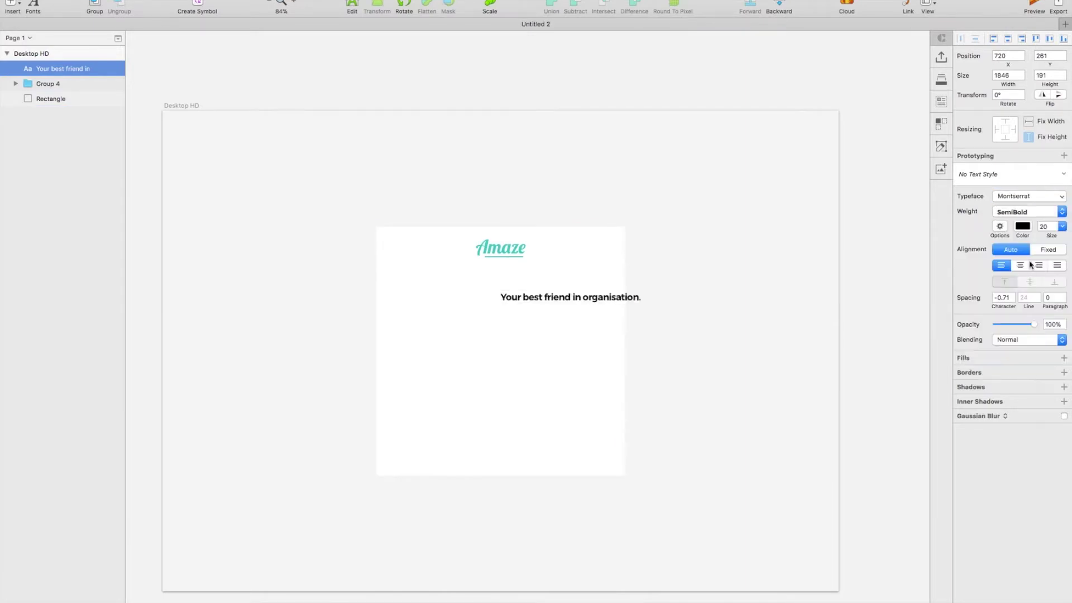
click(1027, 211)
click(1023, 191)
Step: Center the tagline beneath the logo, at X 573 and Y 329
drag(588, 302, 525, 267)
key(shift+Down)
key(shift+Down)
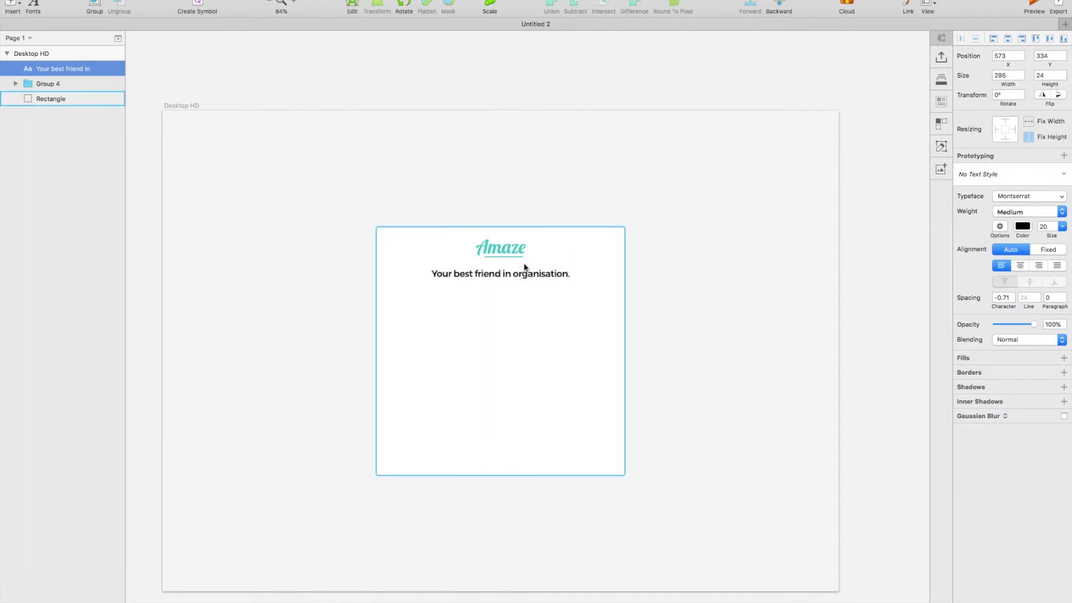
key(Up)
key(Up)
key(Up)
Step: Draw an input field rectangle of 390 by 60 below the tagline and fill it with white (fff)
scroll(852, 342, up, 2)
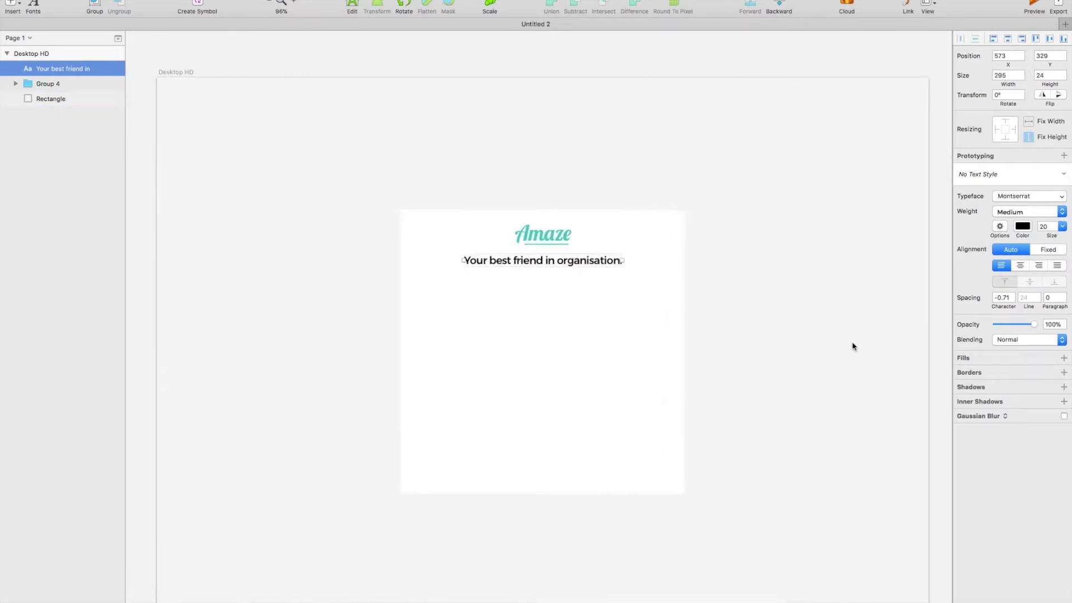
key(r)
drag(448, 303, 652, 337)
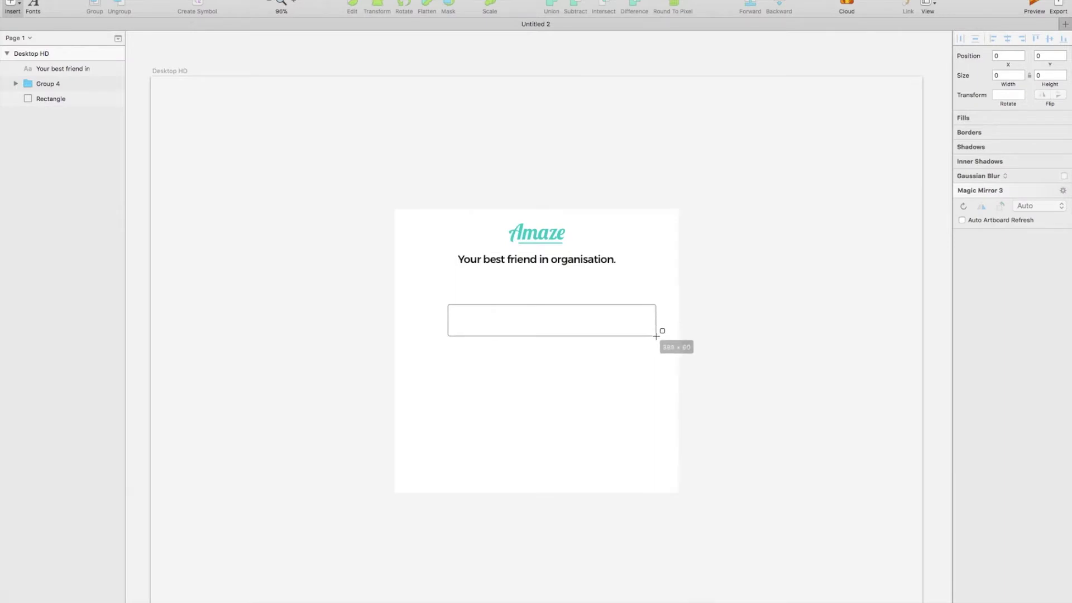
drag(657, 335, 656, 336)
click(982, 283)
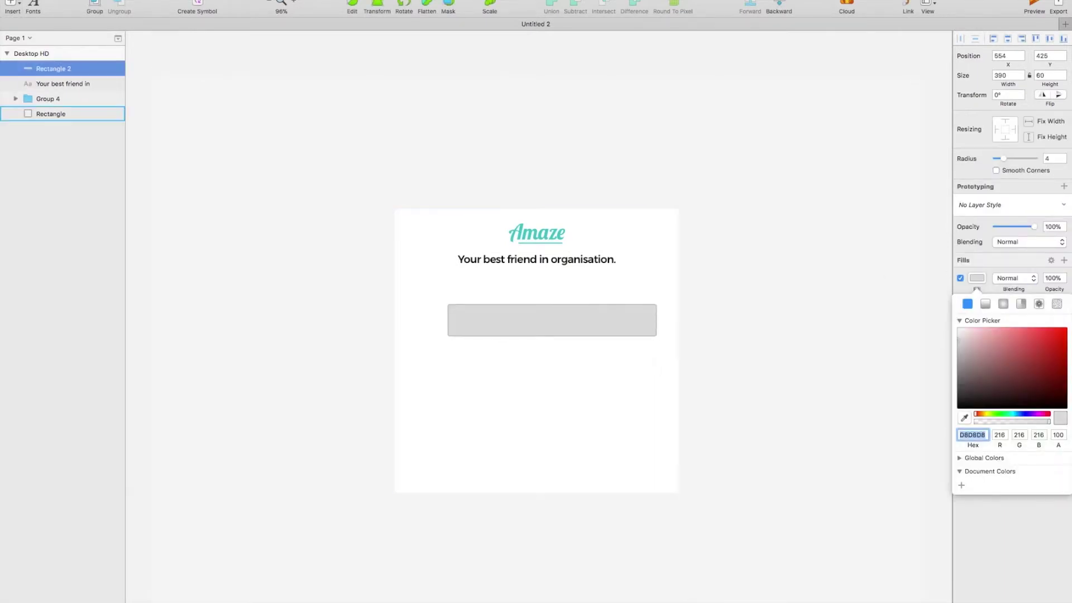
text(fff)
key(Return)
click(985, 254)
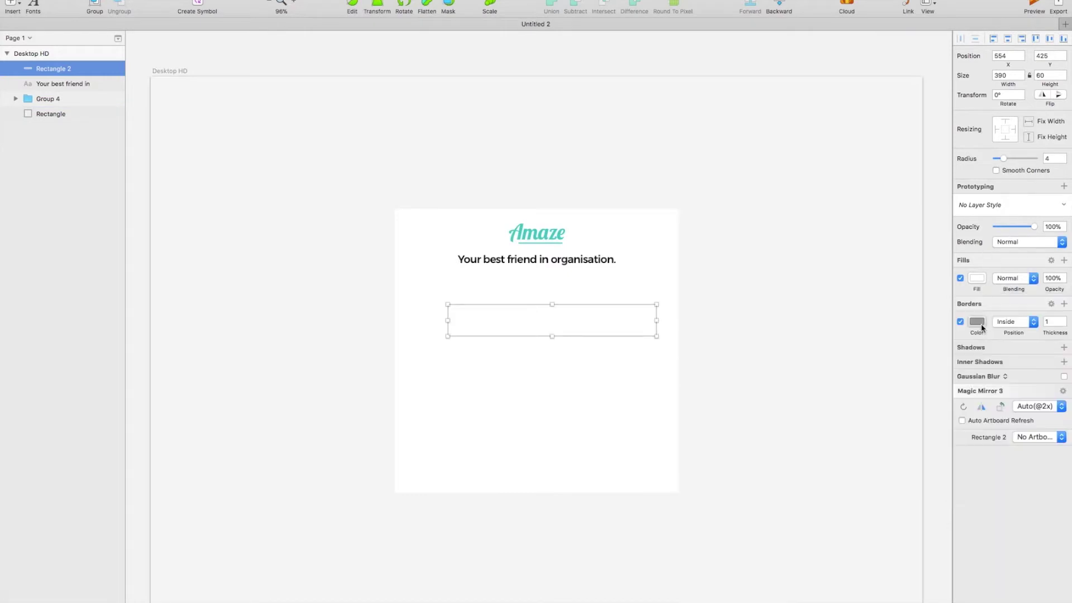
Step: Set the input field rectangle's border color to DDDDDD and its corner radius to 6
click(977, 322)
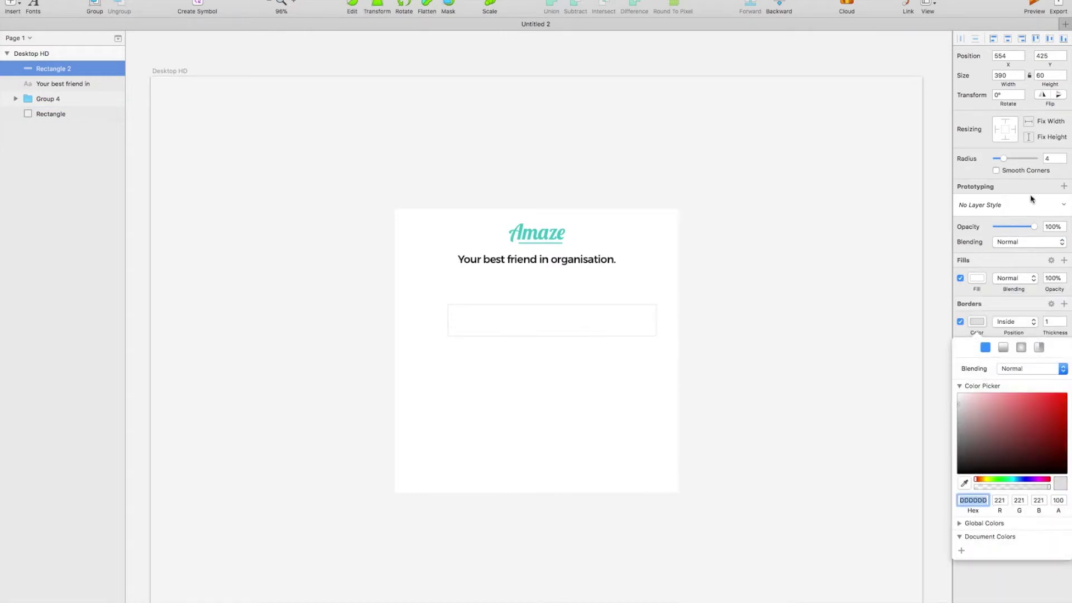
click(1062, 156)
click(1062, 157)
Step: Widen the input field to 430 by 60 and position it below the tagline at X 505, Y 418
drag(601, 308, 655, 321)
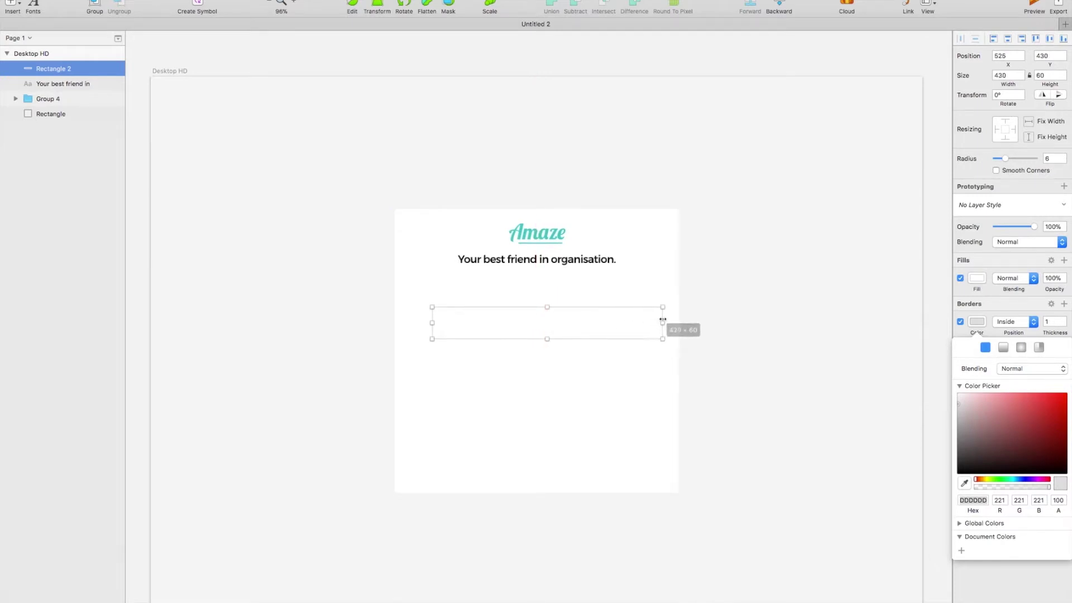
drag(635, 311, 621, 276)
key(shift+Down)
key(shift+Down)
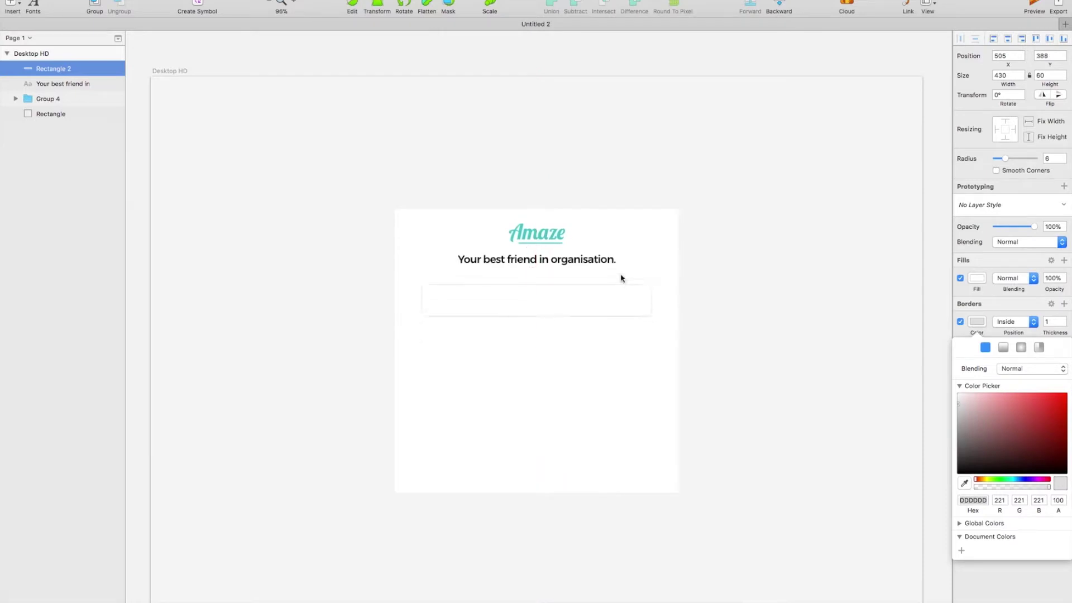
Step: Insert the mail icon from the anticon icon font and place it inside the input field near its left end
click(302, 0)
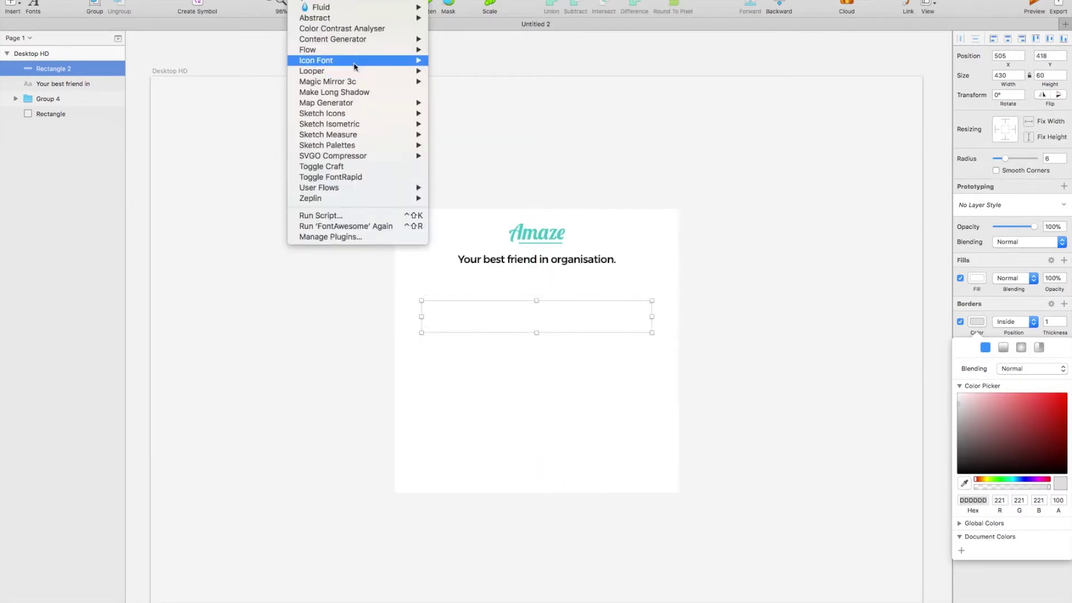
mouse_move(402, 61)
mouse_move(533, 59)
click(608, 104)
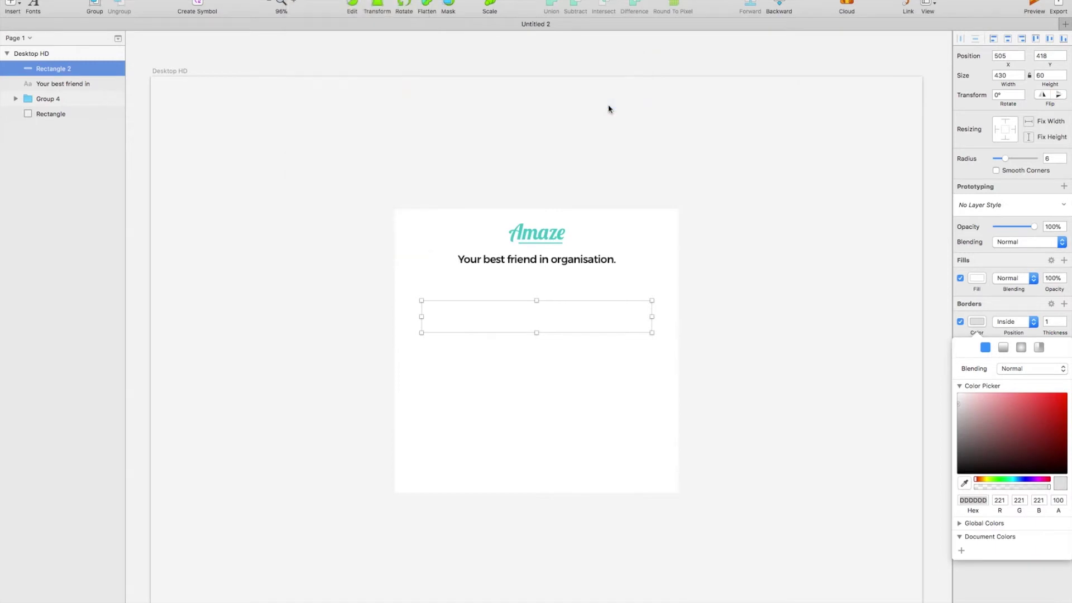
click(396, 141)
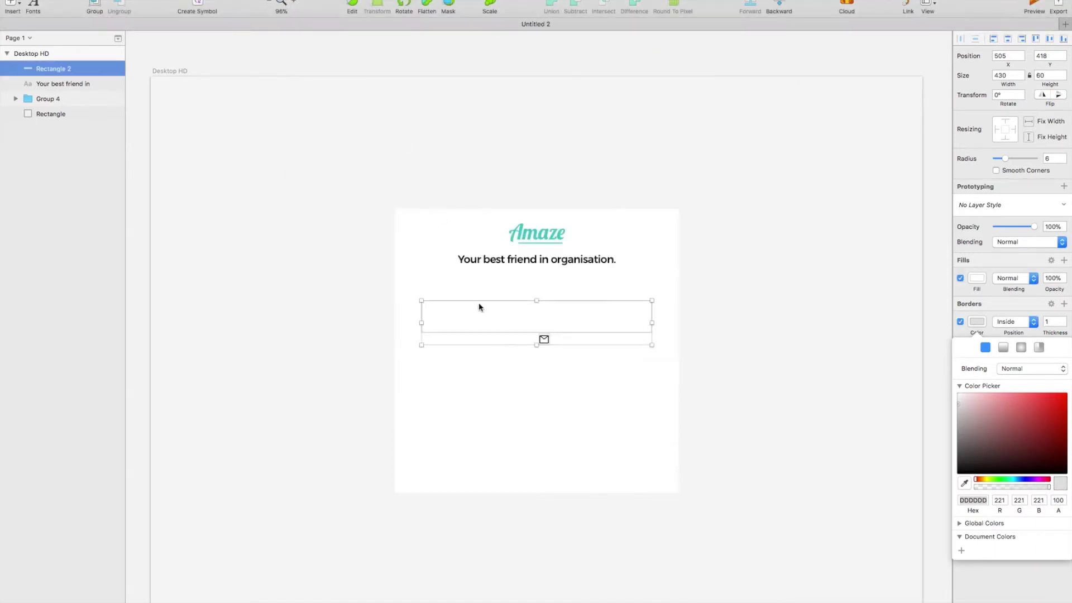
drag(544, 338, 438, 314)
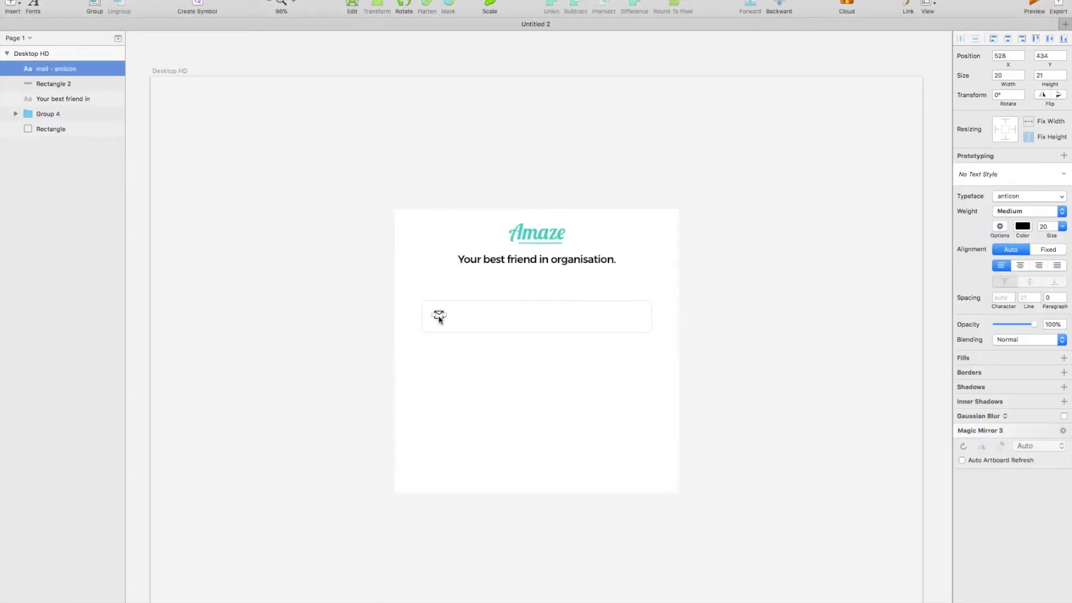
Step: Align the mail icon vertically with the input field and move it to X 525, inset 20 from the field's left edge
shift+click(463, 314)
click(205, 0)
mouse_move(265, 0)
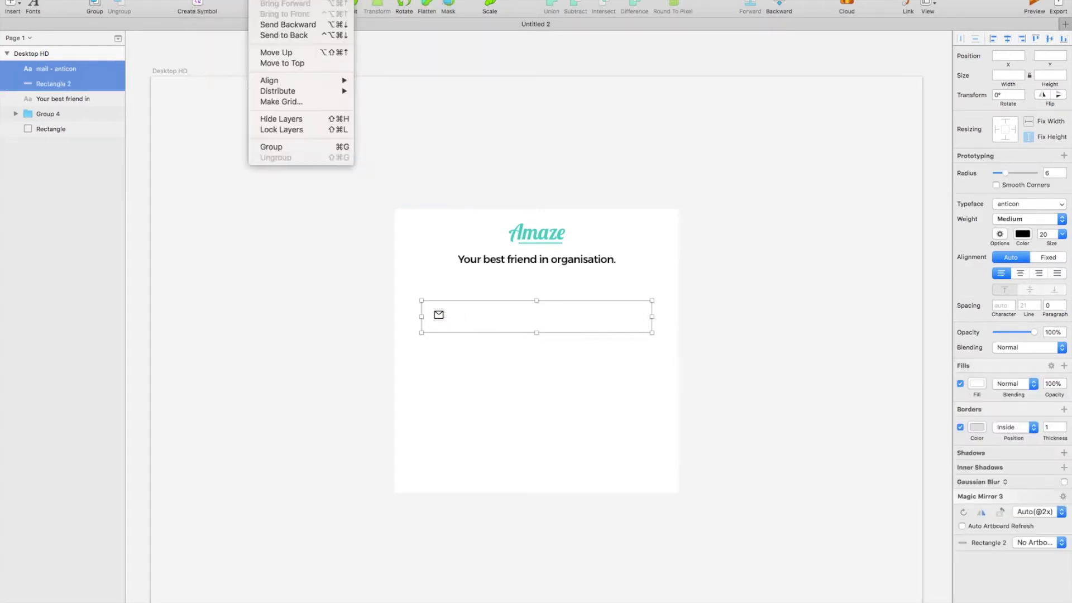
mouse_move(310, 80)
click(398, 133)
click(400, 141)
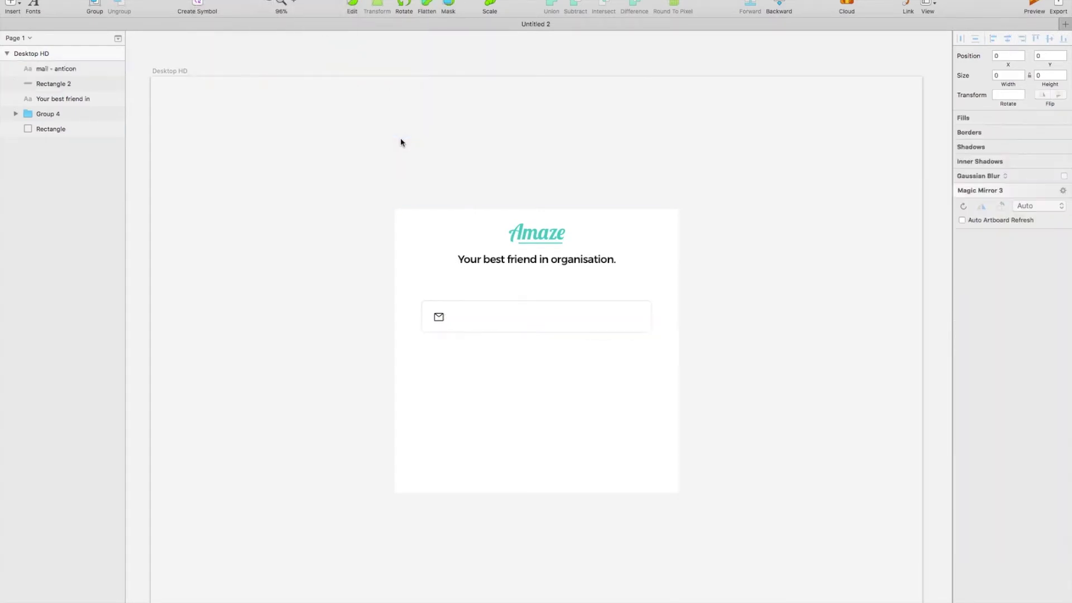
click(441, 318)
drag(442, 320, 432, 322)
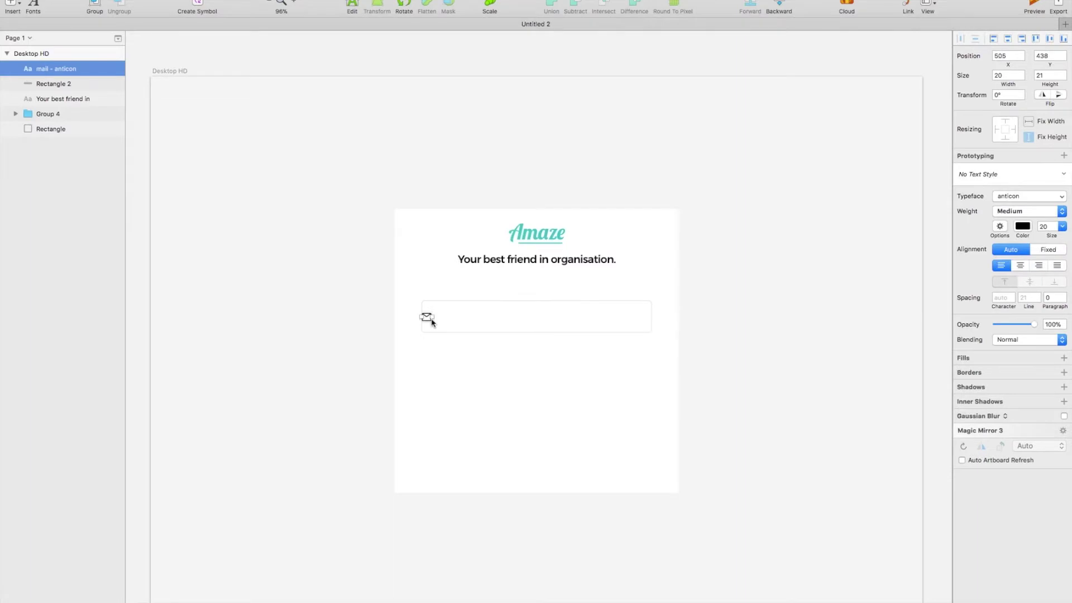
Step: Add a placeholder text layer beside the mail icon in Montserrat Regular, size 16
click(12, 4)
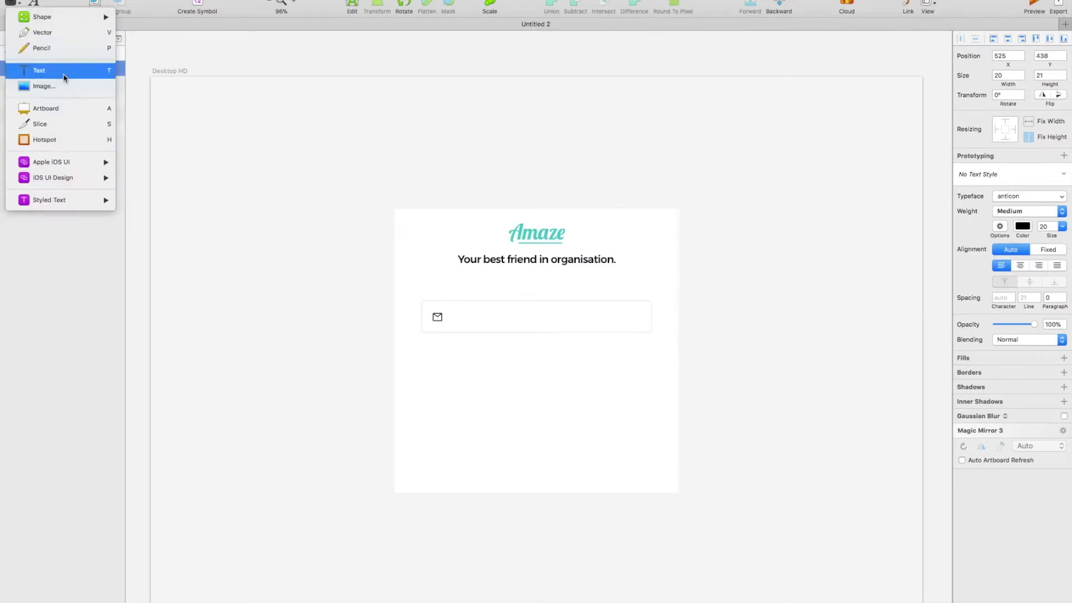
click(50, 70)
key(Escape)
click(1018, 211)
click(1017, 146)
click(1044, 227)
text(16)
key(Return)
drag(486, 329, 475, 321)
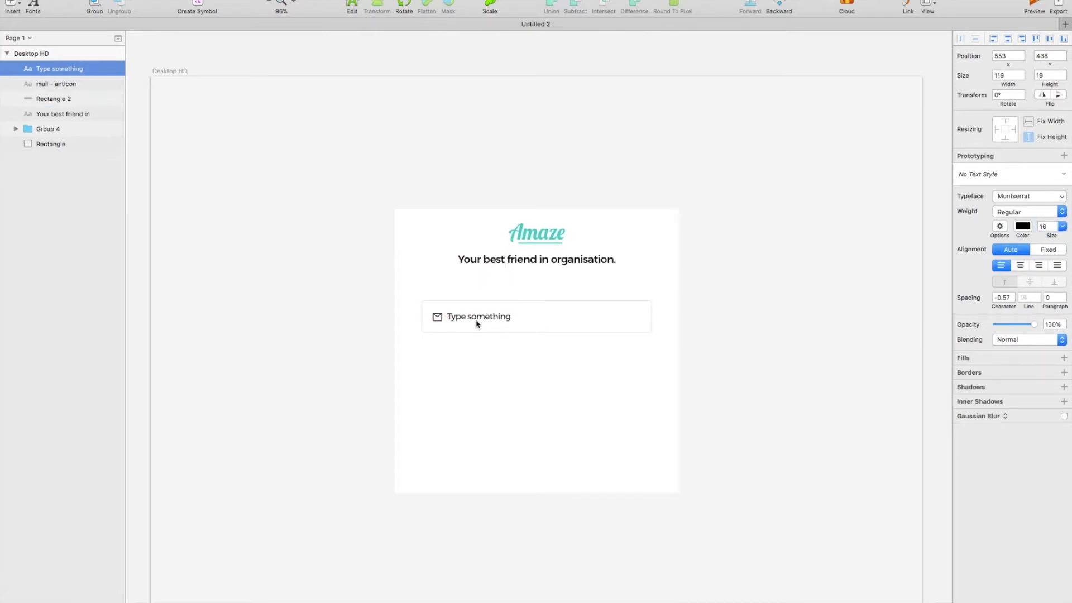
Step: Change the placeholder text beside the mail icon to "Email"
double_click(476, 323)
text(Email)
key(Escape)
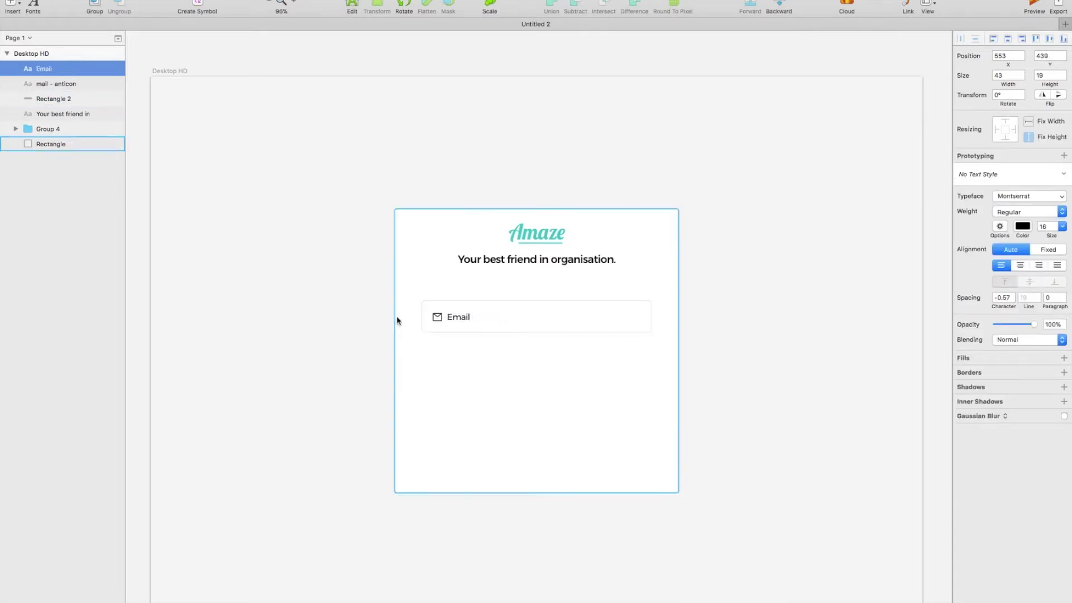
Step: Group the Email label, icon and field, and duplicate the group below as a Password field with a lock icon
shift+click(437, 317)
shift+click(442, 306)
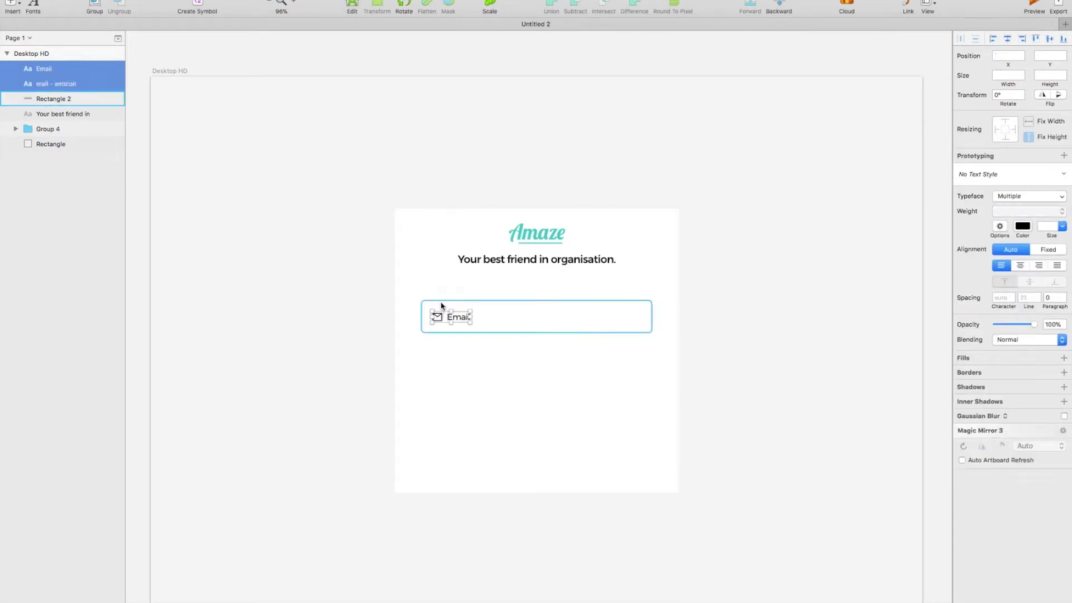
key(super+g)
drag(463, 314, 471, 359)
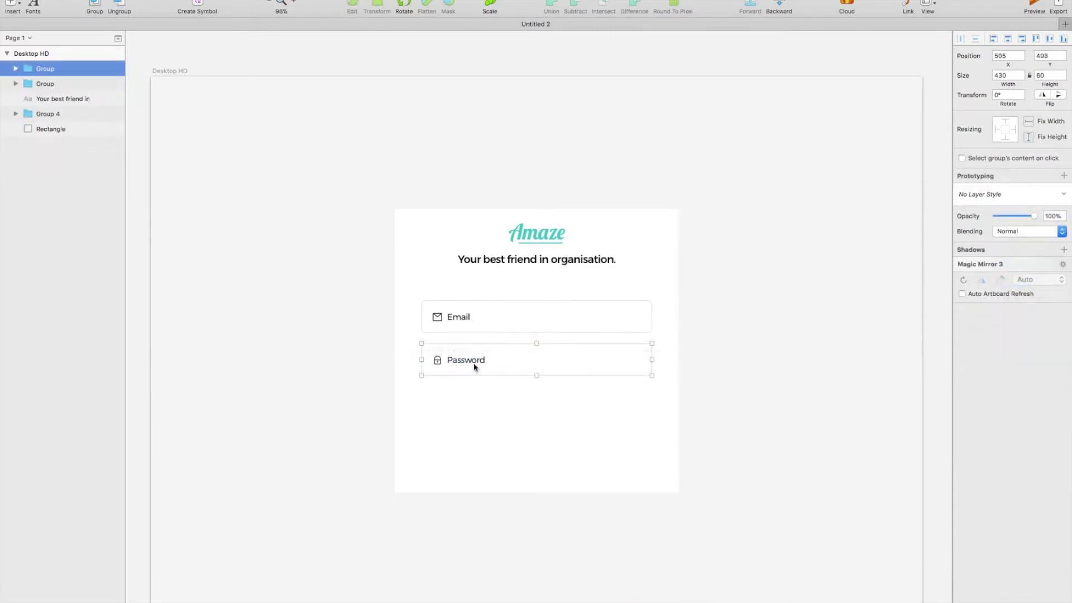
Step: Group the Email and Password fields together and align that group vertically with the white card
shift+click(480, 324)
key(super+g)
shift+click(450, 289)
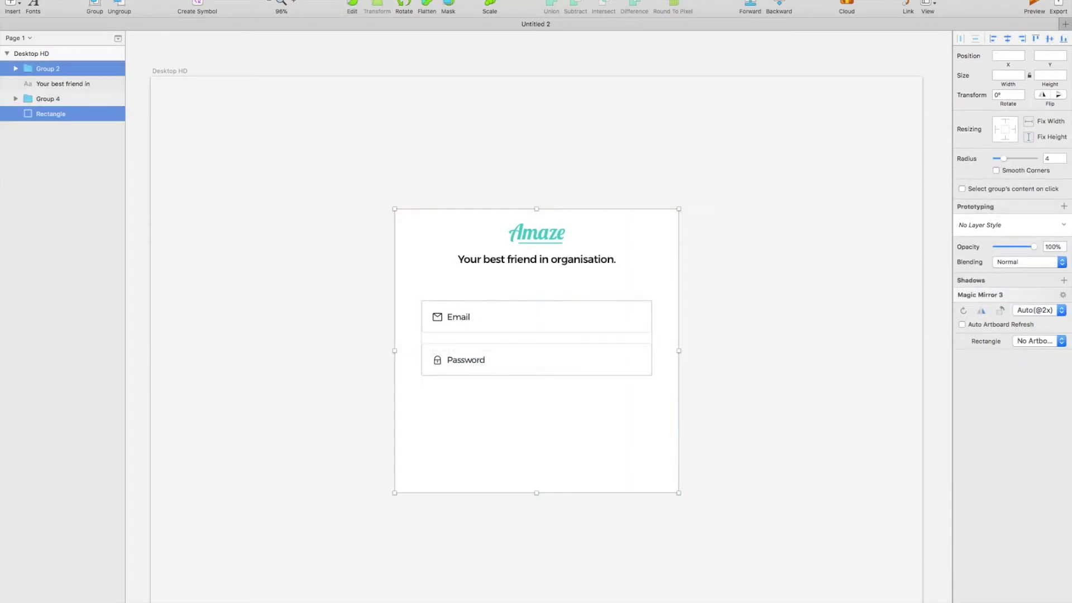
click(267, 0)
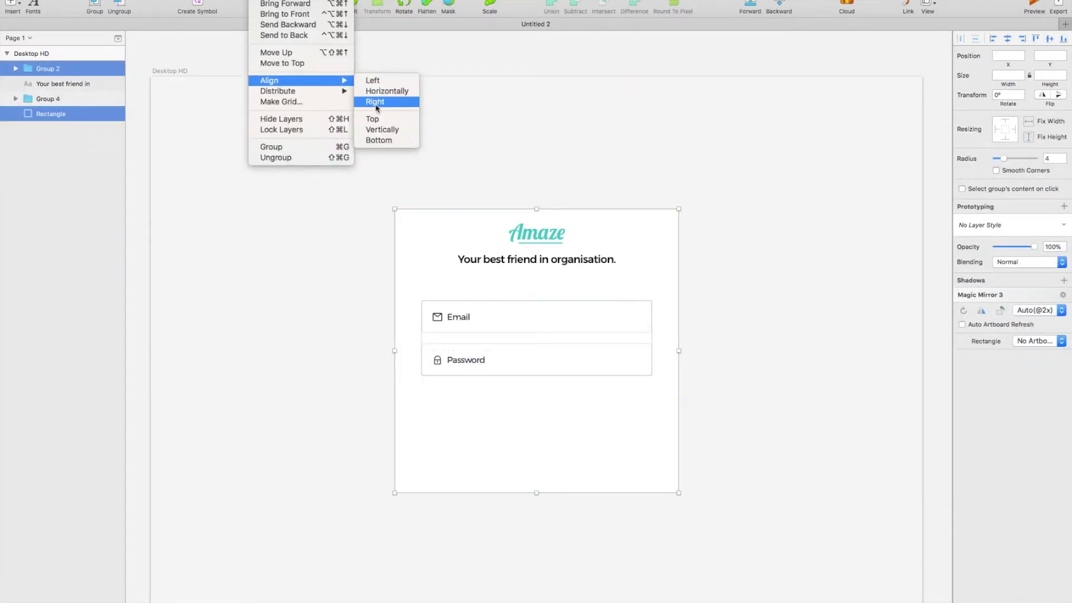
click(383, 130)
Step: Paste a copy of the Password field group below the other fields and set its rectangle's width to 215
double_click(537, 337)
key(super+c)
click(516, 399)
key(super+v)
key(shift+Down)
key(shift+Down)
key(shift+Down)
key(shift+Down)
key(shift+Down)
double_click(516, 398)
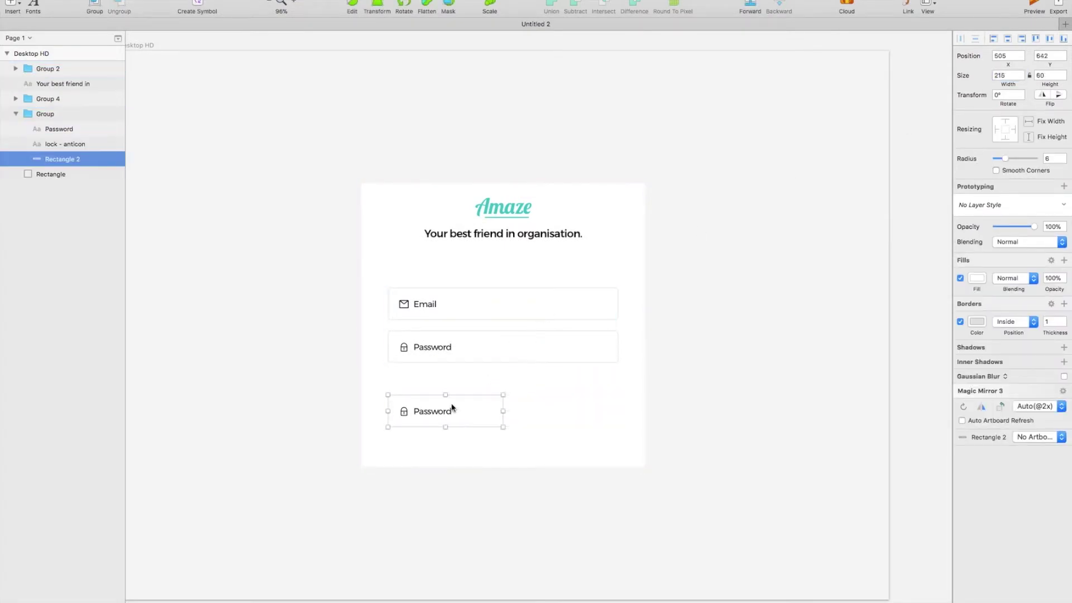
Step: Delete the lock icon from the short rectangle below the fields and centre its text horizontally on the rectangle
click(402, 412)
key(Delete)
double_click(424, 413)
key(super+a)
key(ctrl+super+h)
click(777, 468)
Step: Remove the short rectangle's border and fill it with the logo's teal (3DC0BE) to make a button
double_click(467, 402)
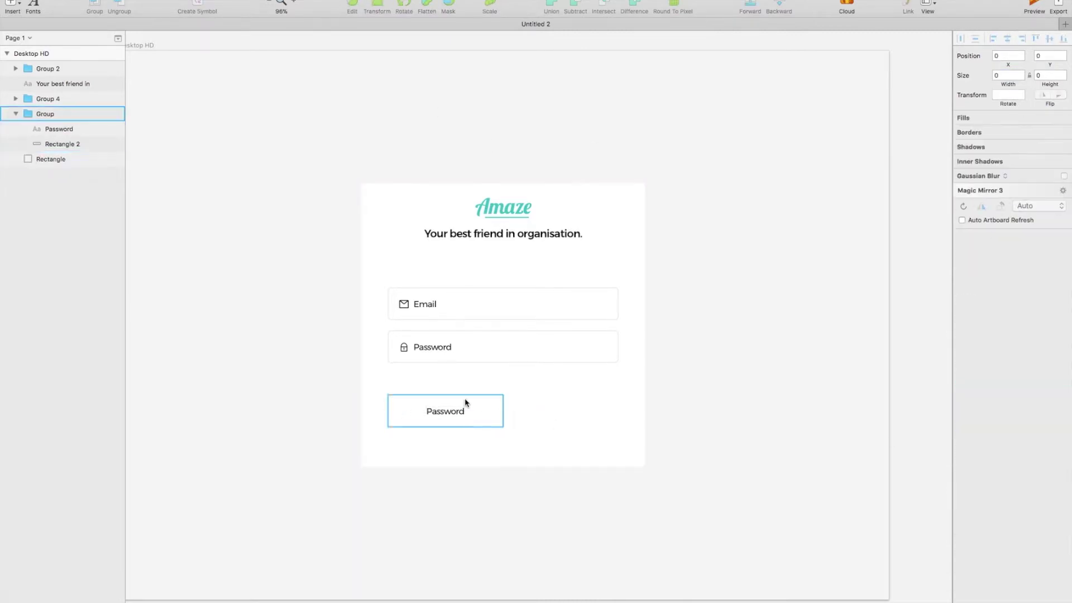
click(960, 322)
click(973, 280)
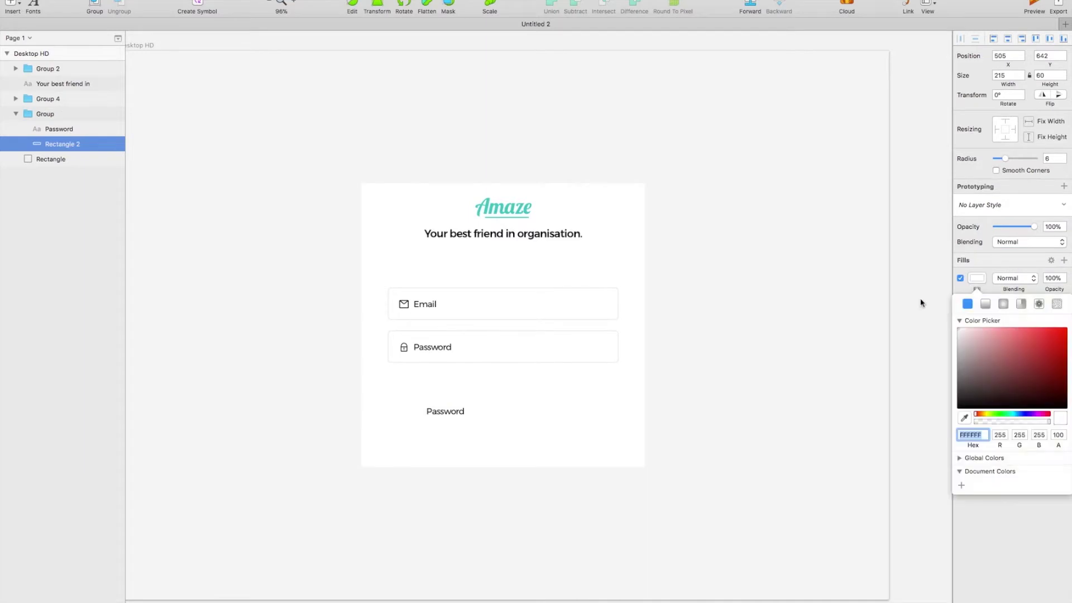
key(ctrl+c)
click(489, 203)
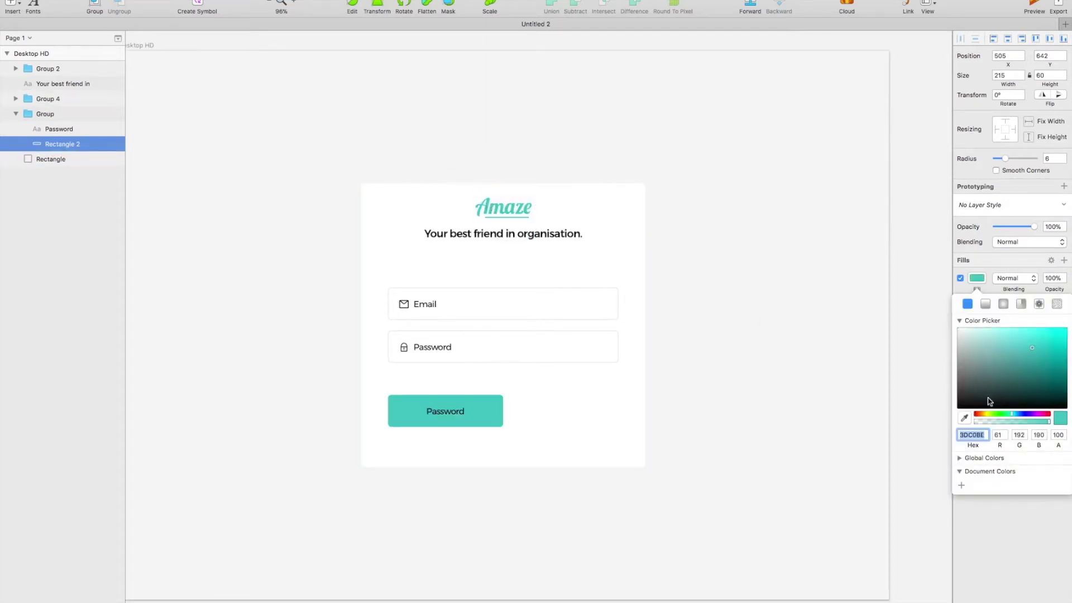
Step: Change the teal button's label to "Login"
click(445, 411)
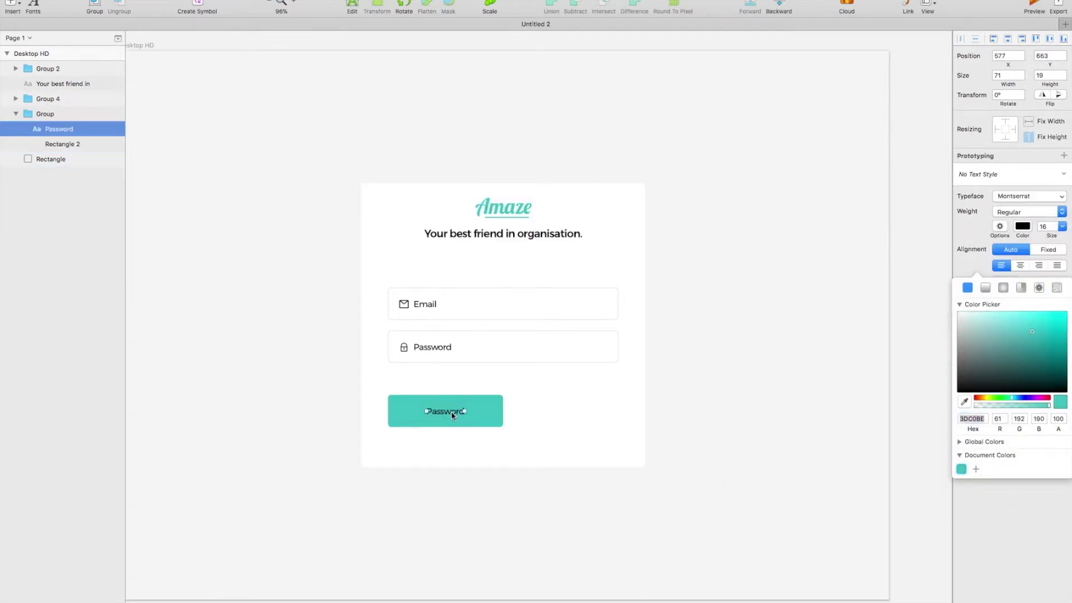
double_click(447, 415)
text(Login)
key(Escape)
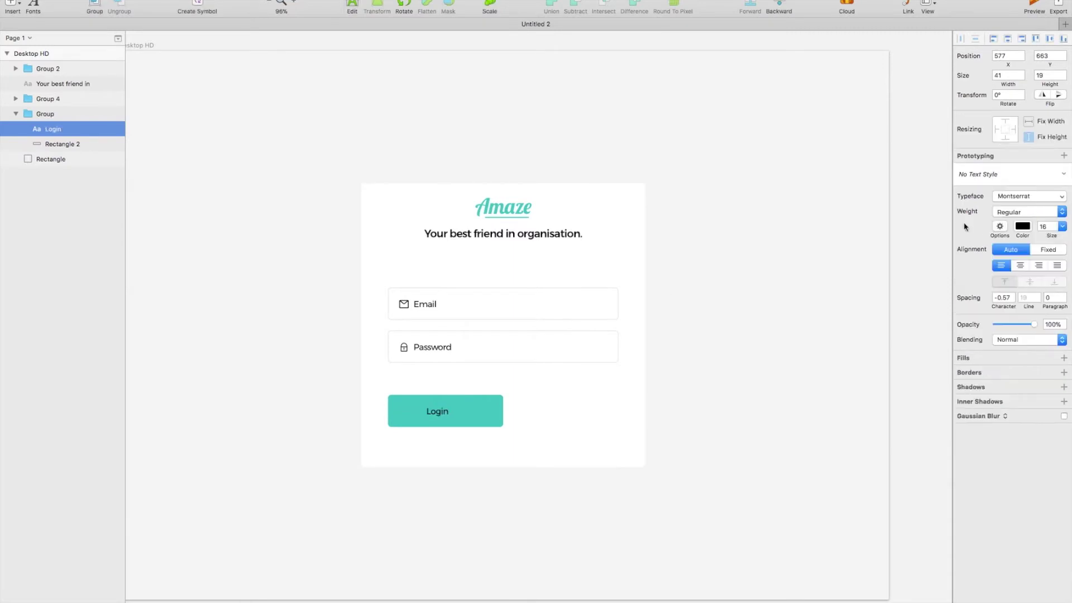
Step: Make the Login label white and set its weight to Medium
click(1022, 228)
click(1022, 228)
click(1025, 215)
click(1009, 279)
Step: Align the Login label horizontally and vertically with its rectangle, and move the button group flush with the fields' right edge
shift+click(459, 401)
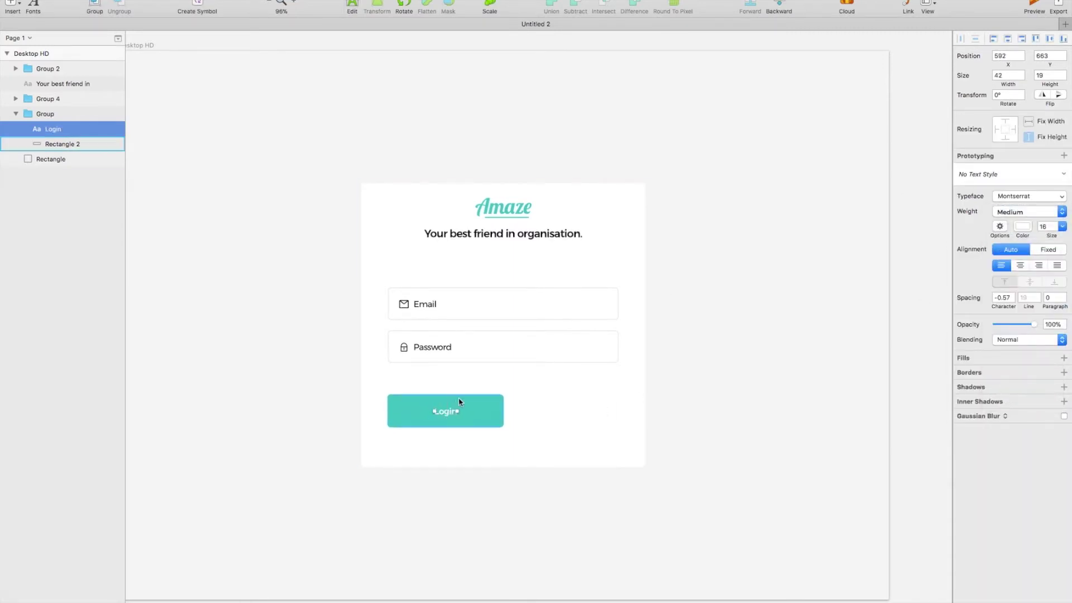
click(268, 0)
mouse_move(301, 80)
click(389, 91)
click(224, 0)
mouse_move(268, 0)
mouse_move(301, 80)
click(375, 130)
drag(454, 413, 591, 407)
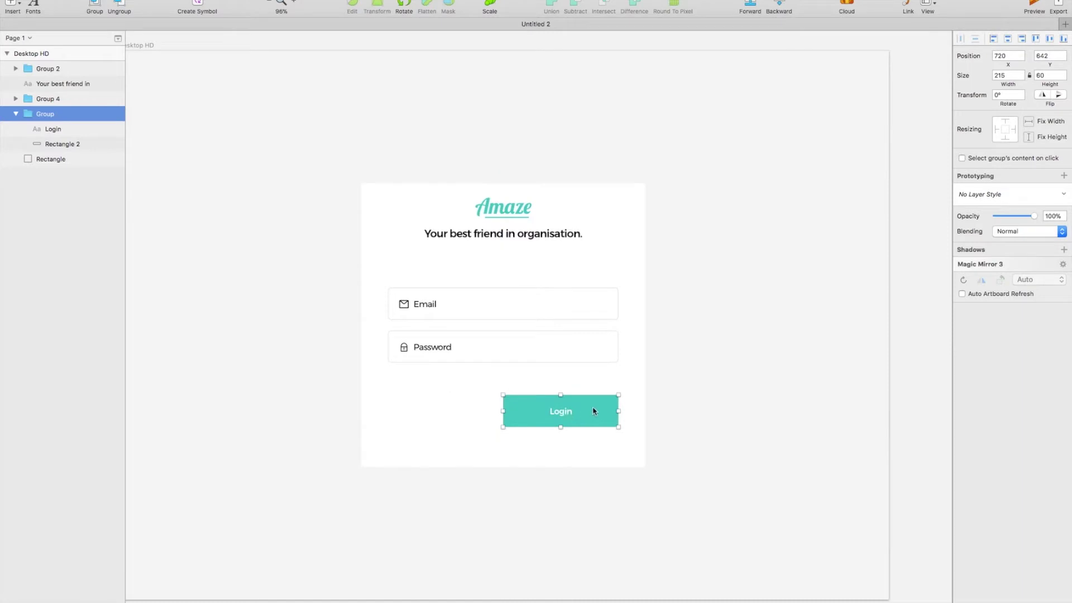
Step: Set the Login button's width to 205 and add a matching "Need an account?" button beside it, filled with grey C1C1C1
double_click(590, 408)
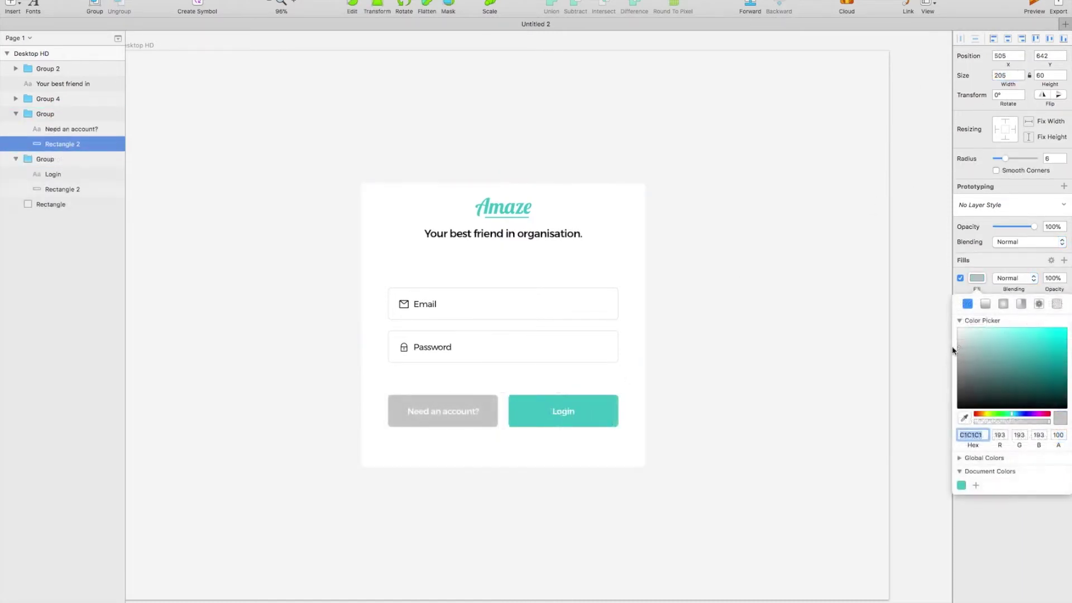
click(809, 371)
scroll(809, 371, down, 1)
Step: Group the "Need an account?" and Login buttons and move the group down near the card's bottom edge
click(501, 425)
click(454, 402)
shift+click(544, 394)
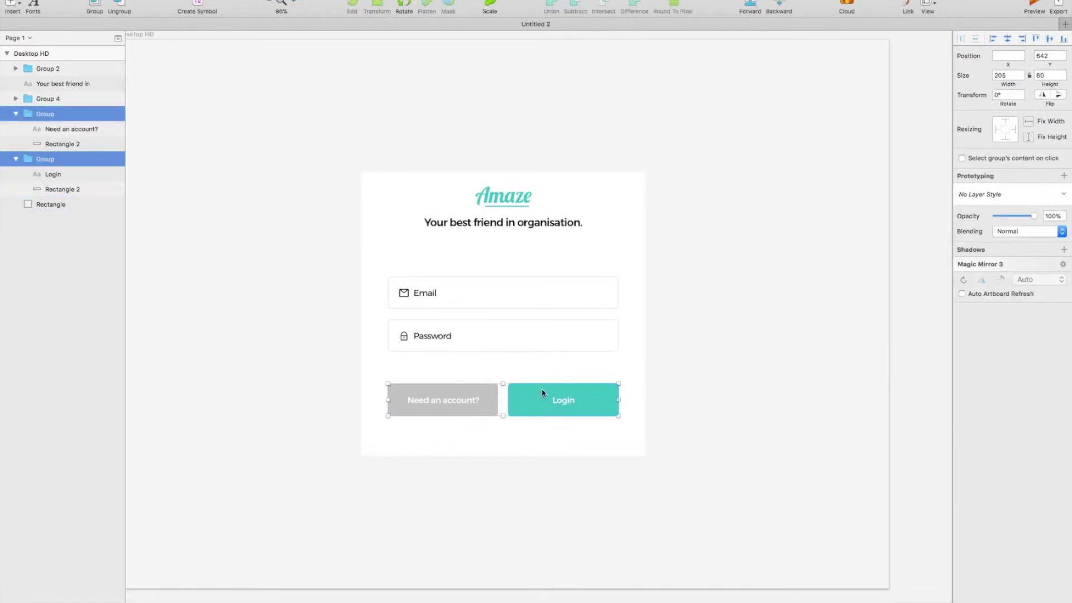
key(super+g)
drag(537, 394, 535, 424)
scroll(535, 423, up, 1)
Step: Group the Amaze logo with the tagline and move the group slightly down on the card
click(507, 221)
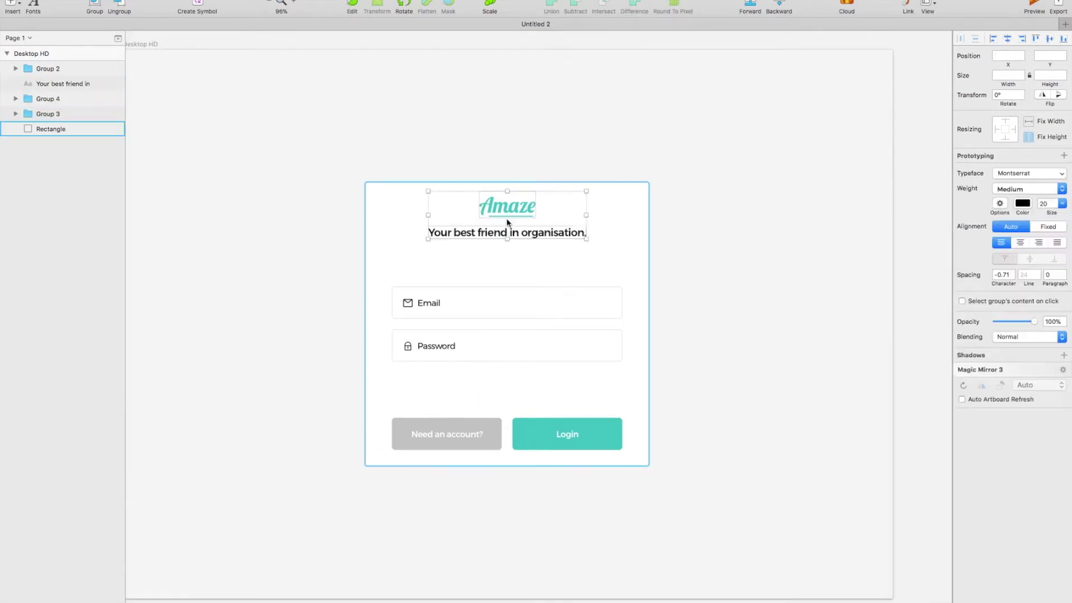
key(super+g)
mouse_move(506, 222)
mouse_down()
mouse_move(510, 212)
mouse_move(508, 229)
mouse_up()
Step: Move the Password field group down 20 px to widen the gap below the Email field
double_click(523, 356)
key(shift+Down)
key(shift+Down)
Step: Copy the Login button's label, paste it outside the button group and place it just above the button
double_click(565, 437)
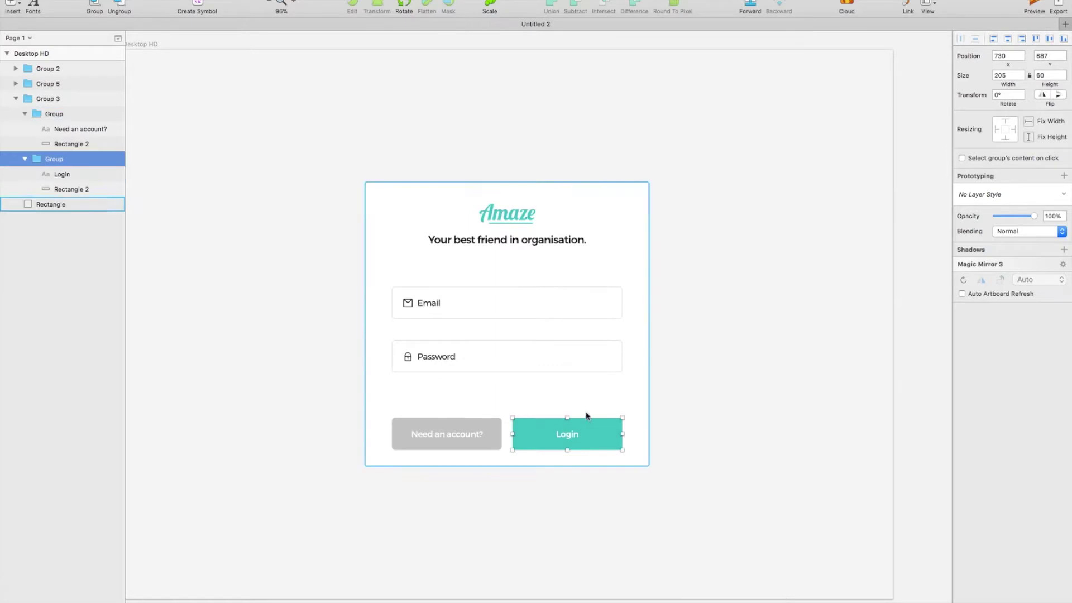
double_click(569, 436)
key(super+c)
click(580, 406)
key(super+v)
key(shift+Up)
key(shift+Up)
key(shift+Up)
key(shift+Up)
Step: Style the copied Login text in grey A8A8A8, Regular weight, size 13
click(1022, 226)
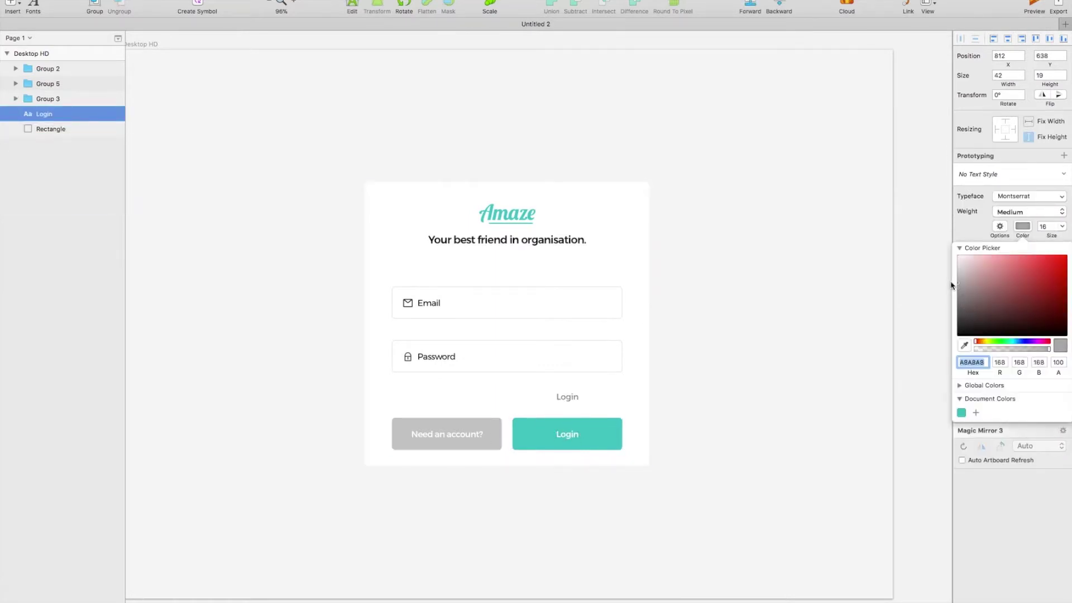
click(1044, 212)
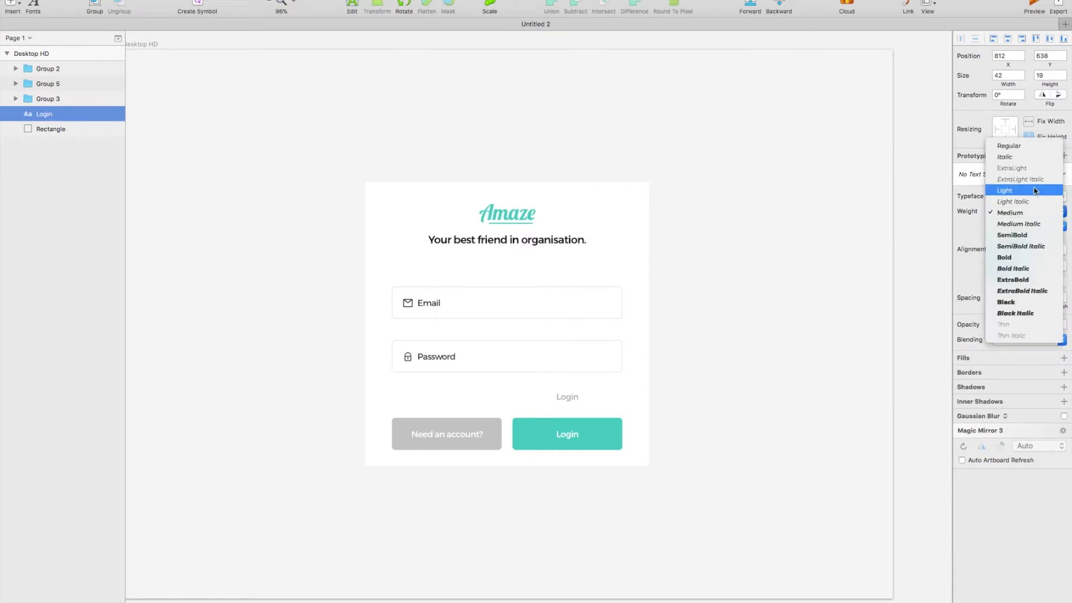
click(1024, 147)
text(13)
key(Return)
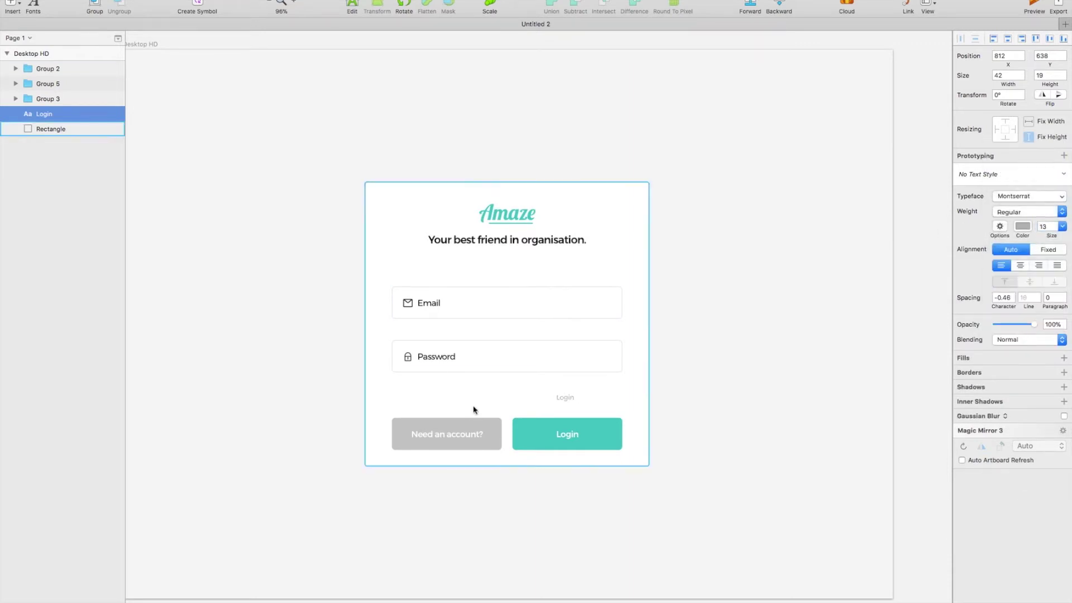
Step: Change the small grey text to "Forgotten something?" and place it between the Email and Password fields, near their right edge
double_click(566, 396)
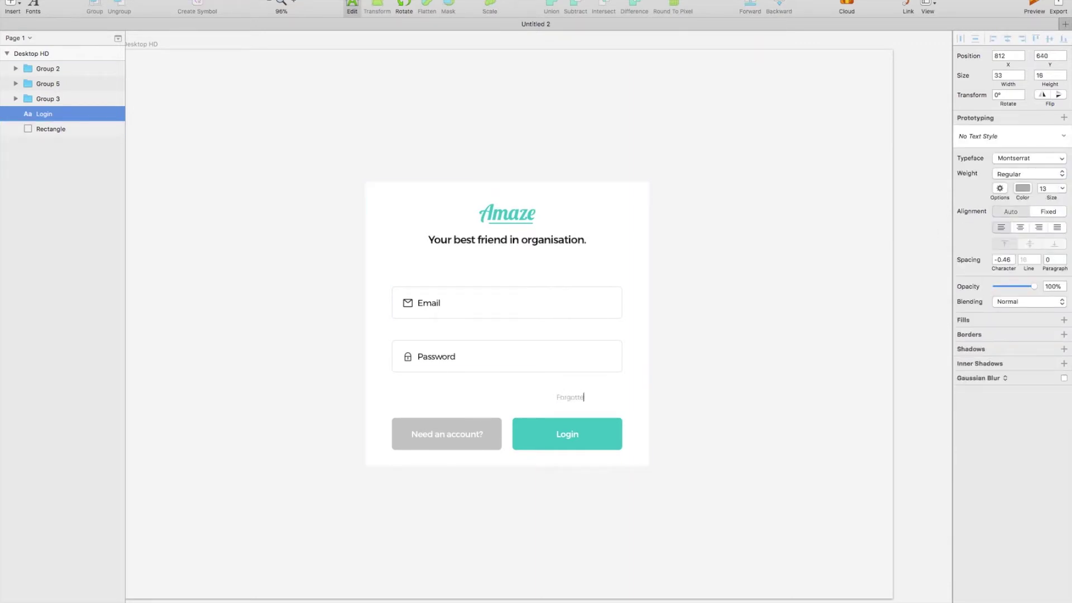
text(Forgotten something?)
key(Escape)
drag(575, 386, 620, 342)
click(577, 339)
click(684, 339)
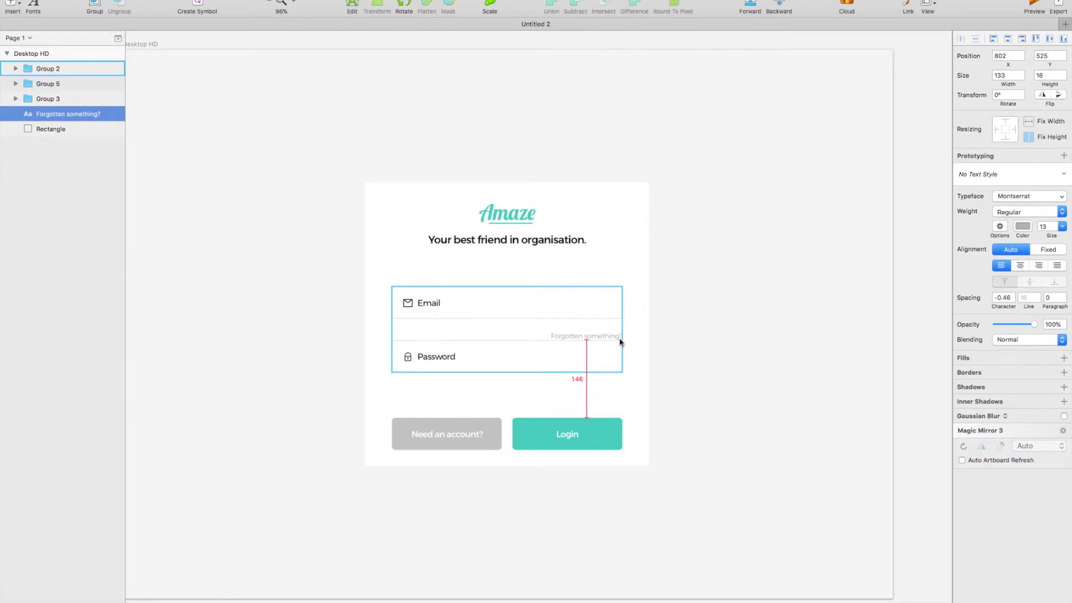
Step: Move the Email field up 10 px and put the "Forgotten something?" layer into the fields' group
double_click(606, 306)
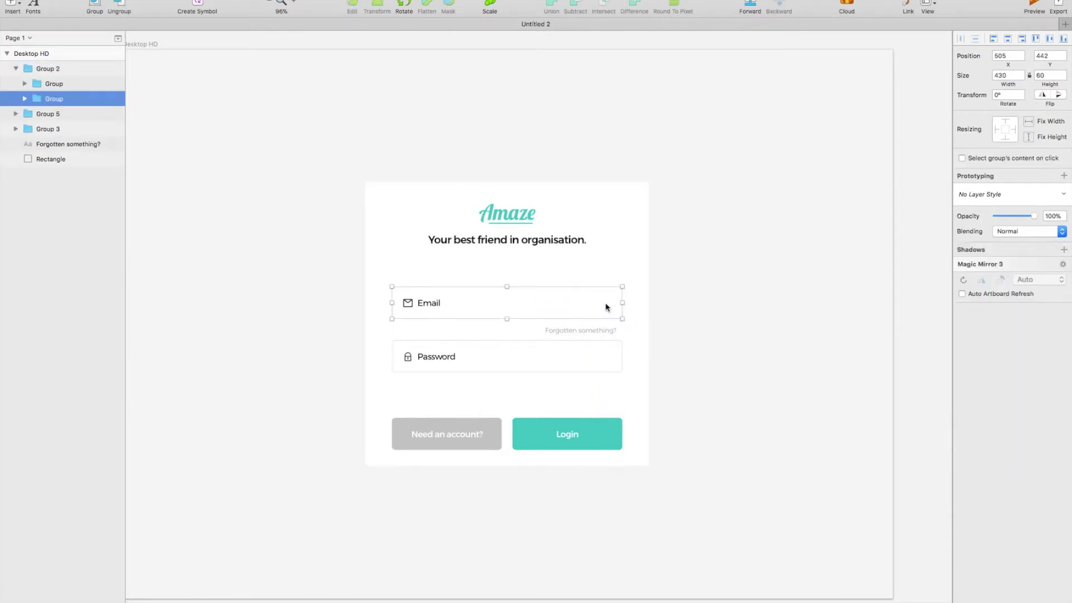
click(583, 329)
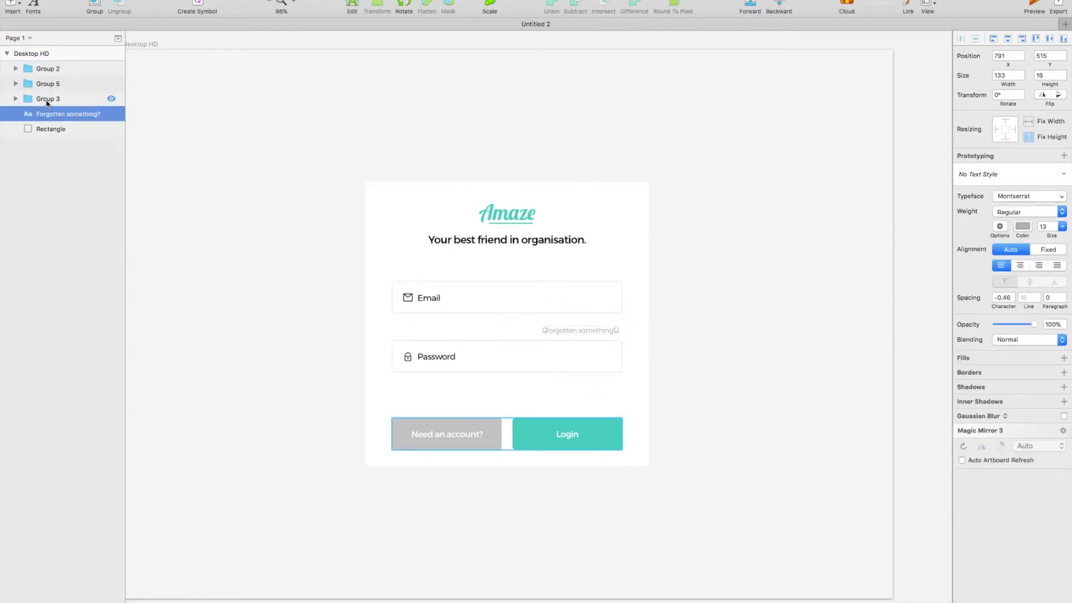
drag(62, 141, 71, 79)
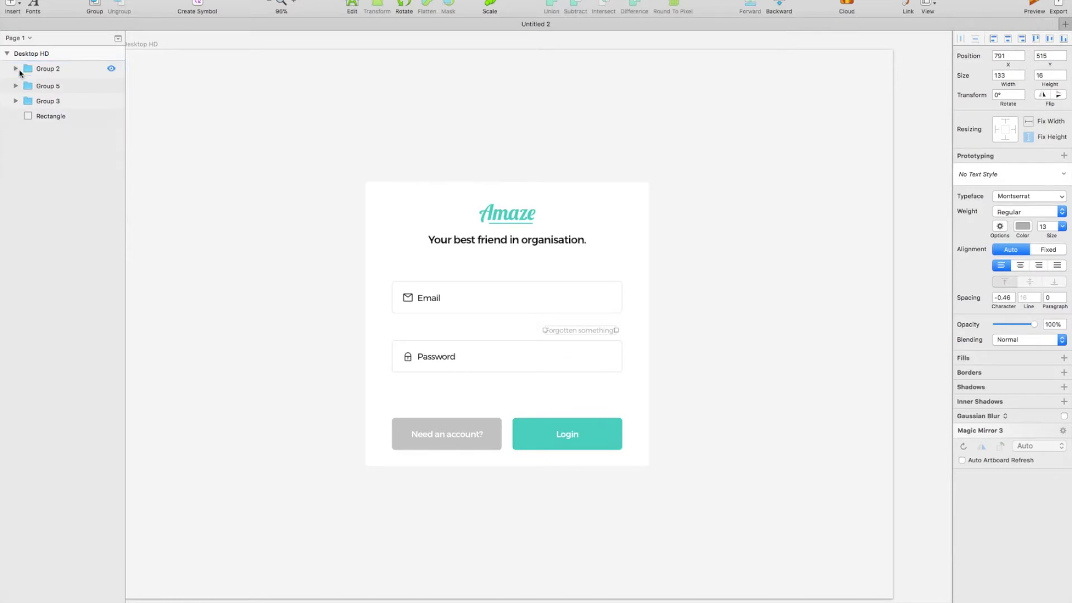
Step: Set the white card's height to 500 and radius to 8, with the fields group aligned vertically to it
click(517, 302)
shift+click(407, 250)
click(300, 0)
mouse_move(266, 0)
mouse_move(297, 81)
click(383, 130)
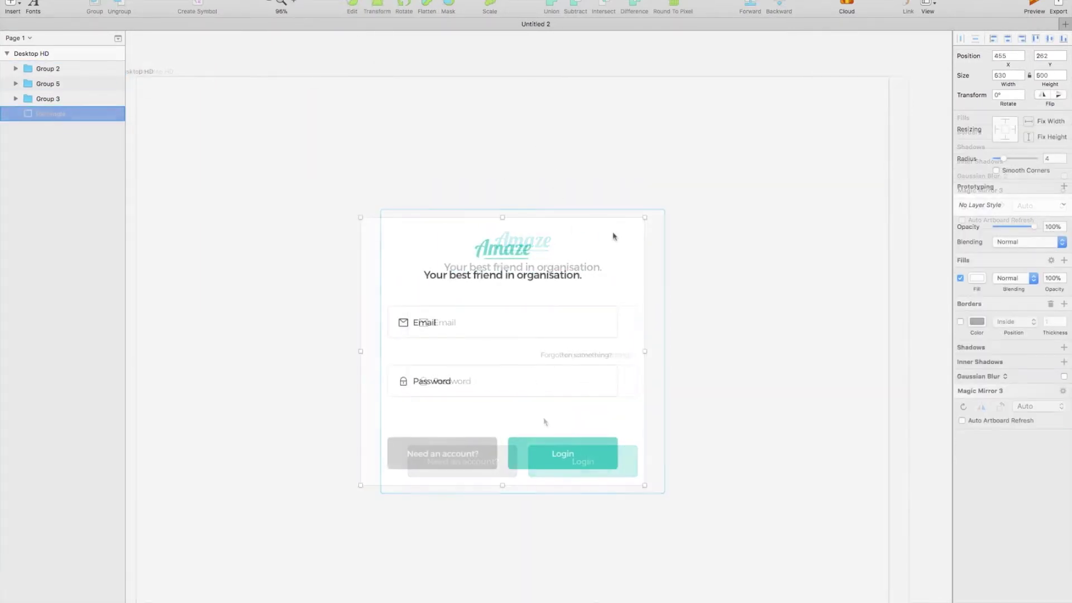
click(1062, 157)
scroll(836, 200, right, 1)
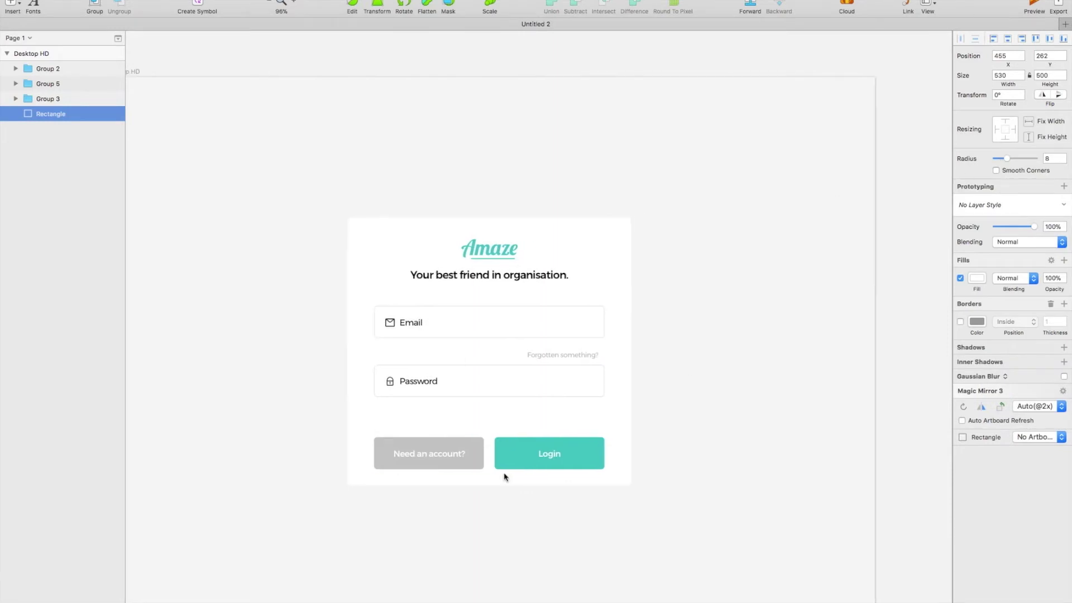
Step: Group all the card's layers as "login-window" and rename the artboard "login"
shift+click(55, 69)
key(super+g)
double_click(47, 68)
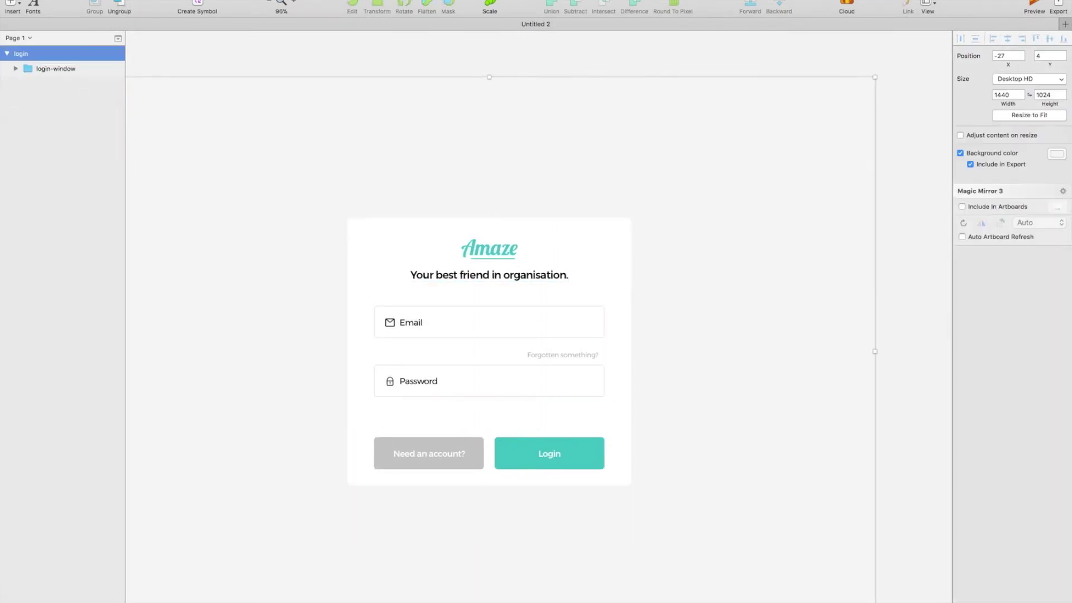
Step: Duplicate the login artboard beside the original
key(super+minus)
click(206, 89)
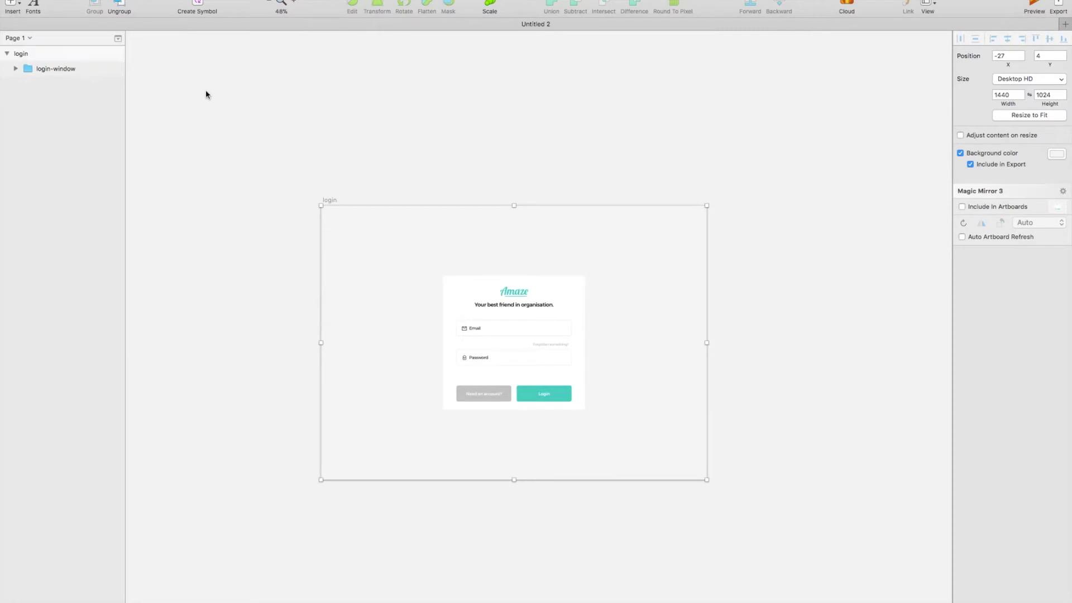
scroll(206, 90, up, 2)
click(354, 226)
key(super+d)
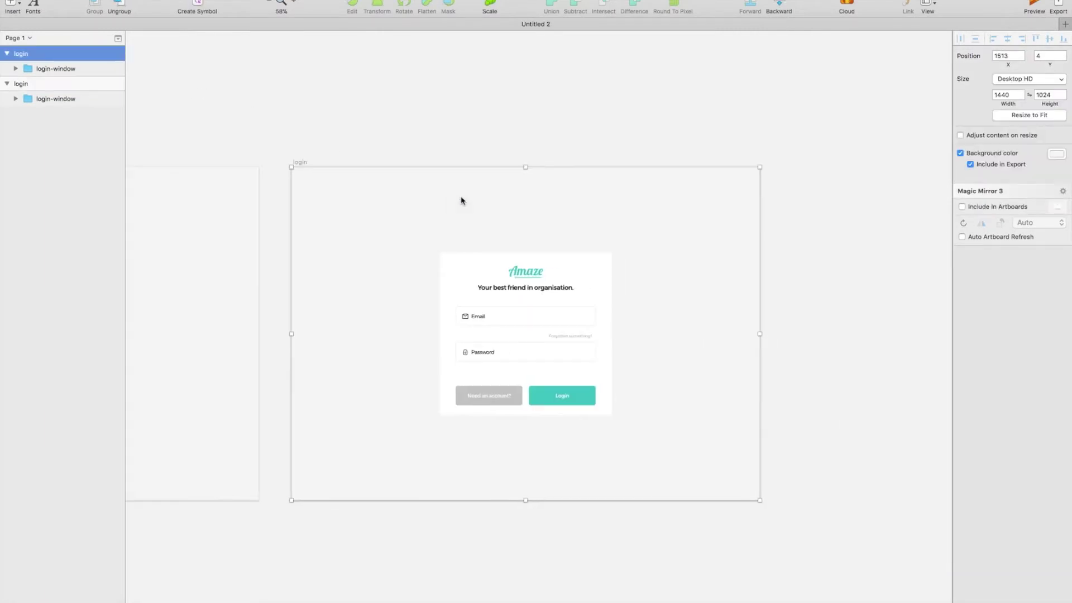
Step: In the duplicated artboard, move the login-window group right to about X 661
click(522, 329)
drag(522, 328, 641, 325)
key(super+0)
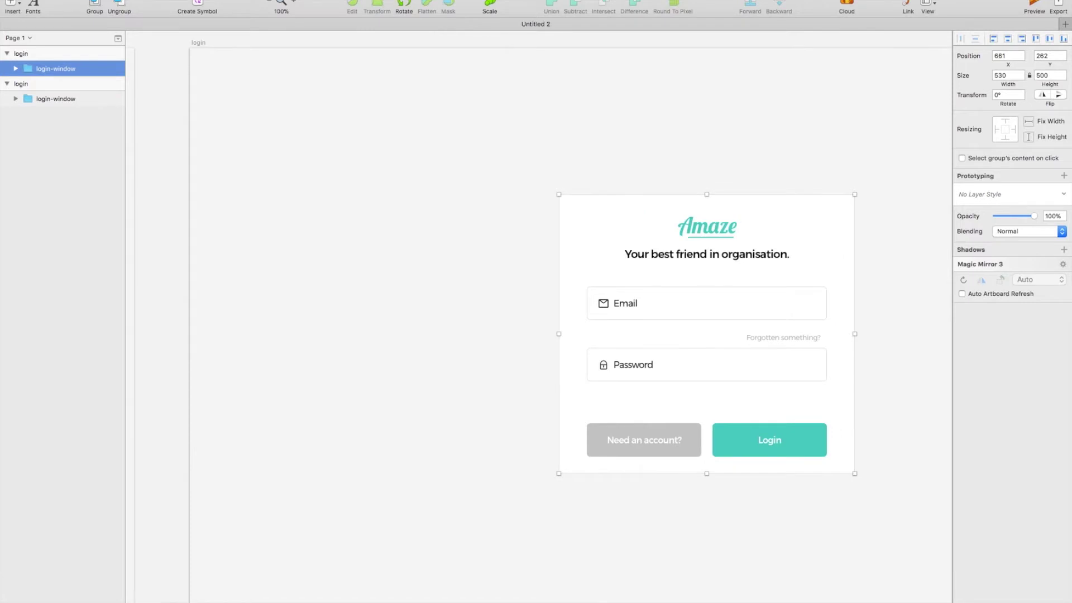
Step: Draw a full-height rectangle along the duplicated artboard's left edge as a sidebar and set its width to 180
key(Escape)
click(11, 6)
mouse_move(67, 17)
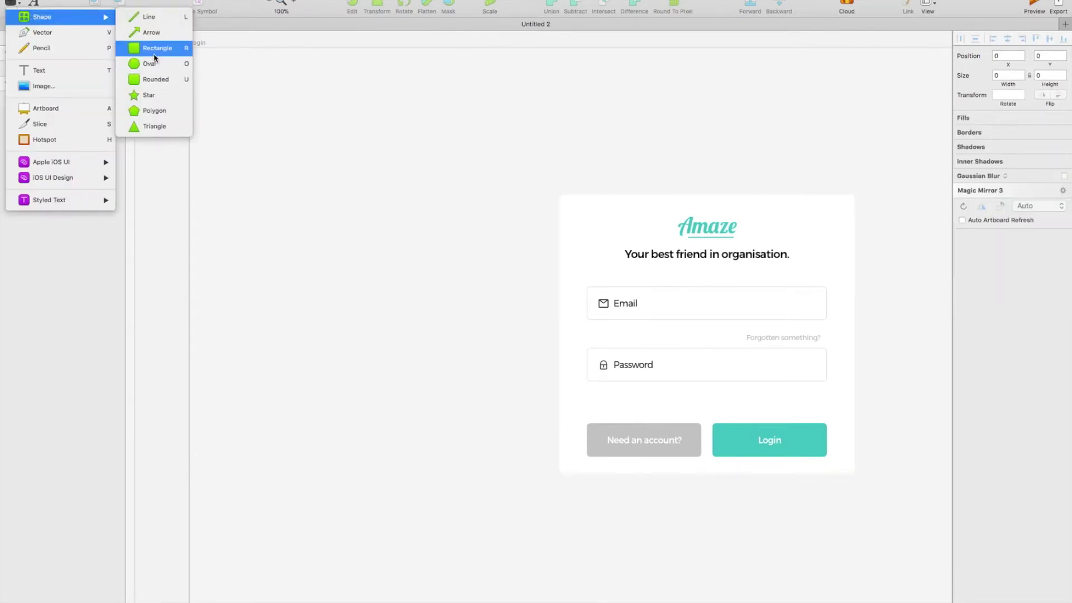
click(156, 55)
drag(190, 49, 307, 602)
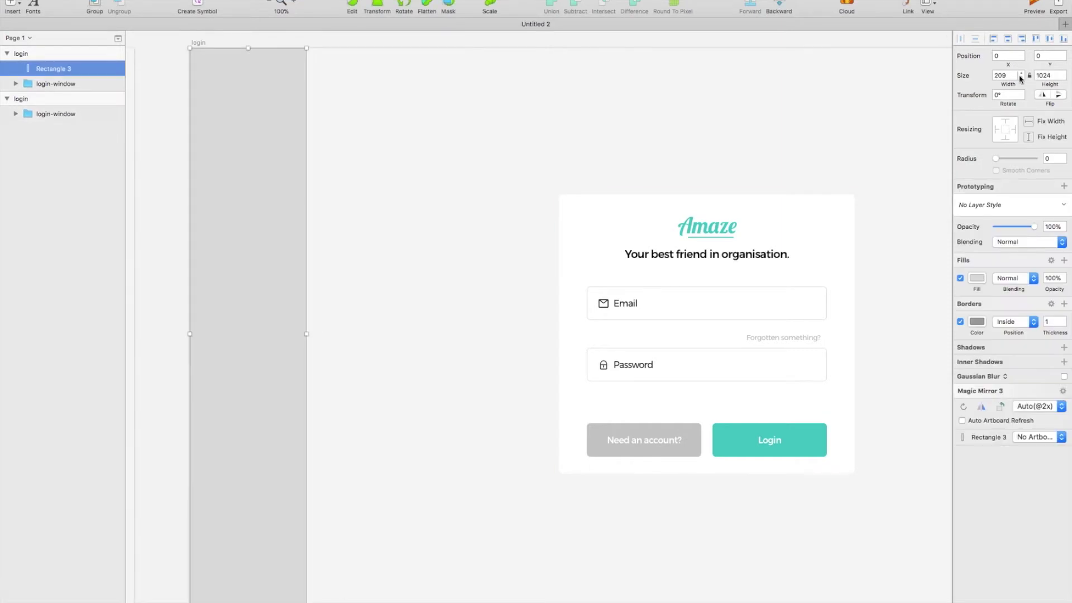
text(180)
key(Return)
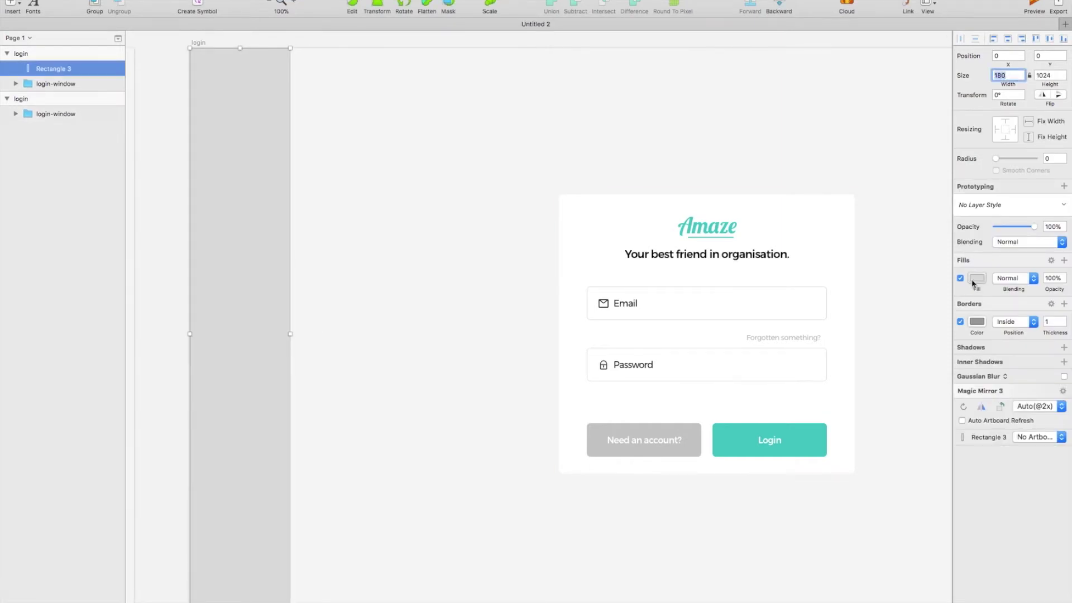
Step: Fill the sidebar rectangle with white (FFFFFF) and set its border colour to light grey E3E3E3
click(973, 281)
key(ctrl+c)
click(820, 227)
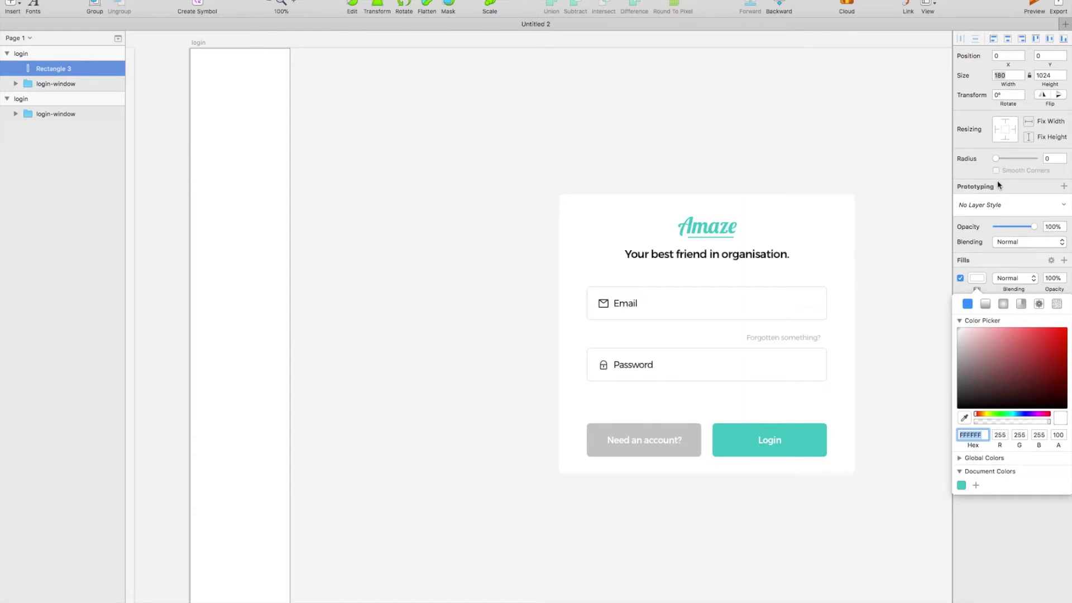
key(Escape)
click(974, 320)
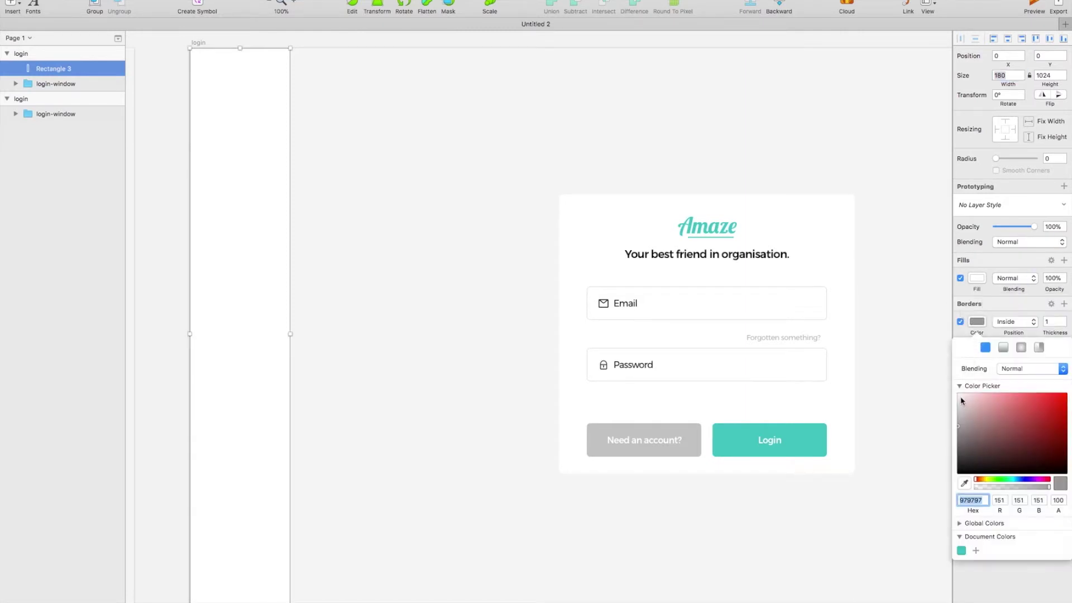
scroll(567, 373, left, 3)
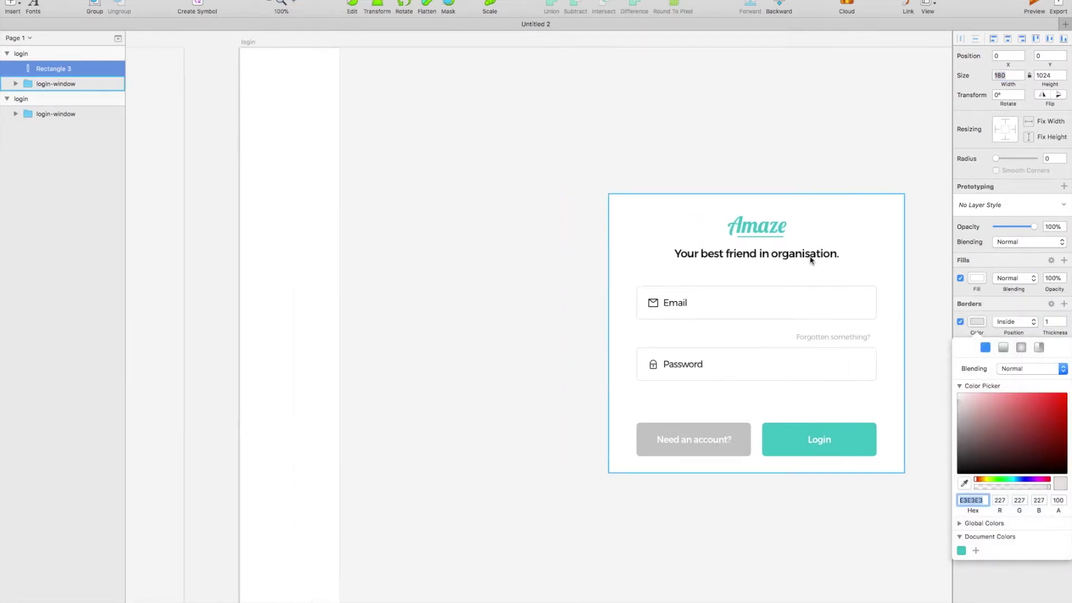
Step: Copy the Amaze logo from the login card and place the copy near the top of the sidebar
double_click(769, 231)
click(291, 95)
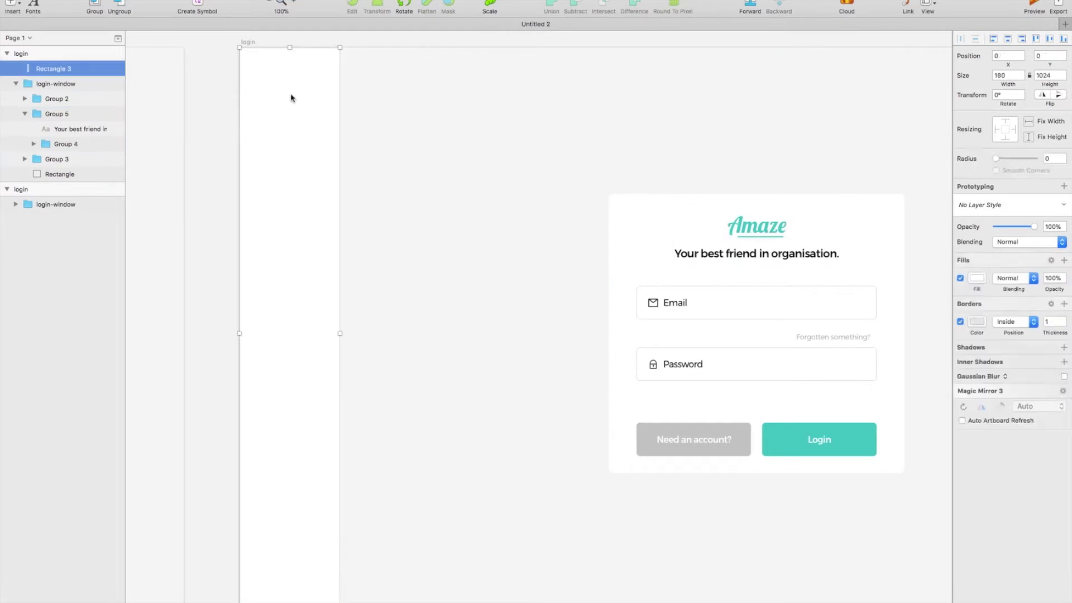
key(super+v)
drag(722, 220, 271, 98)
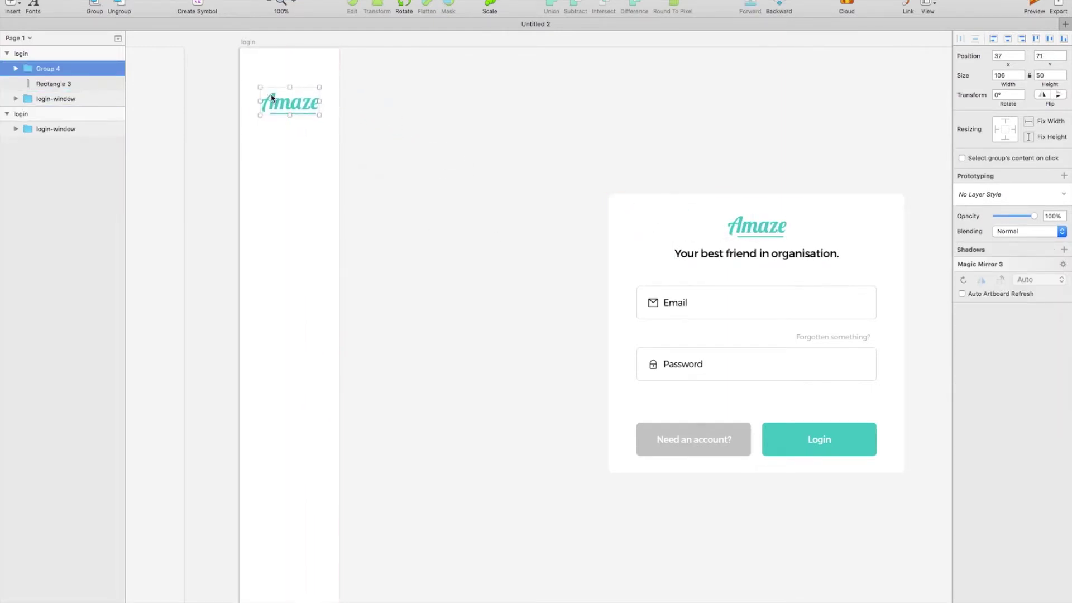
Step: Duplicate the sidebar rectangle and turn the copy into a top bar 1260 wide and 102.4 high, starting at the sidebar's edge
scroll(444, 173, up, 2)
scroll(443, 173, right, 3)
click(249, 236)
key(super+d)
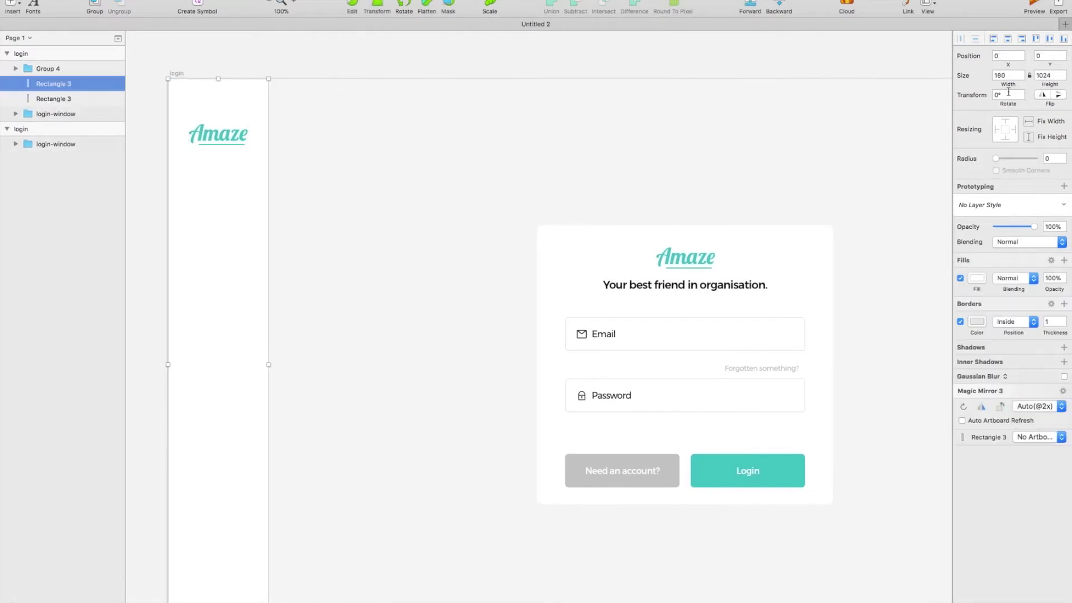
key(Return)
drag(220, 110, 868, 109)
scroll(321, 110, right, 3)
scroll(765, 74, left, 3)
click(748, 61)
scroll(726, 78, left, 2)
click(702, 98)
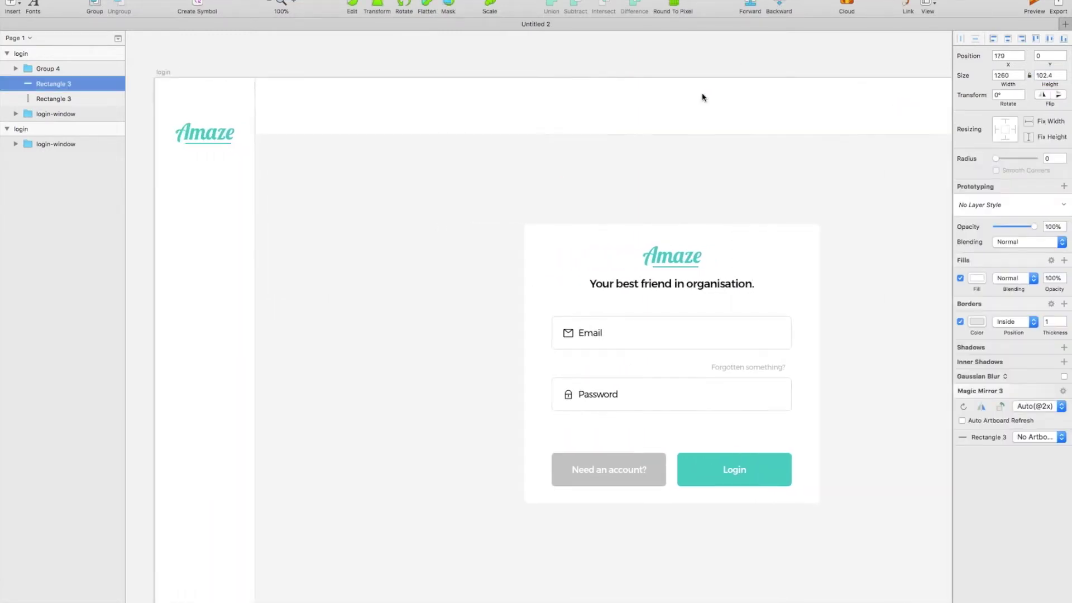
Step: Set the border position of both the sidebar rectangle and the top bar rectangle to Outside
click(254, 223)
click(1013, 321)
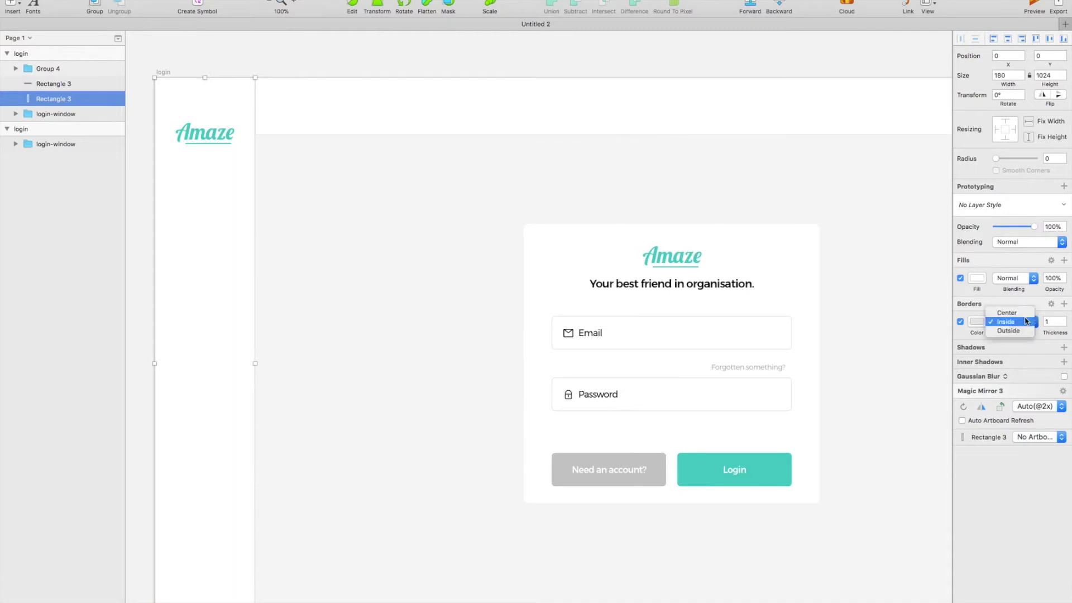
click(1020, 330)
scroll(509, 191, left, 2)
click(445, 119)
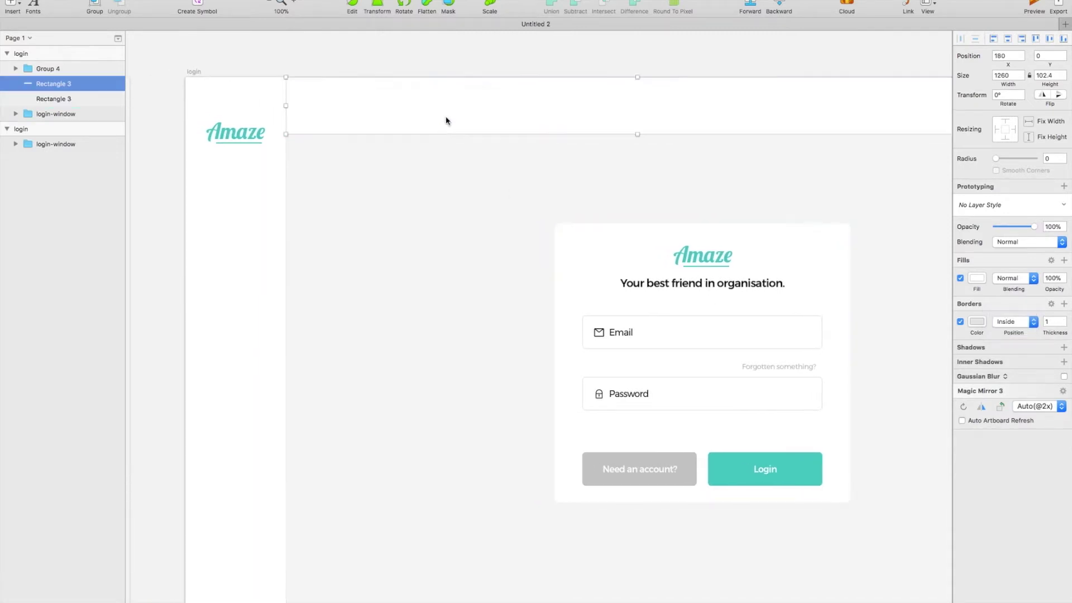
click(999, 322)
click(1004, 330)
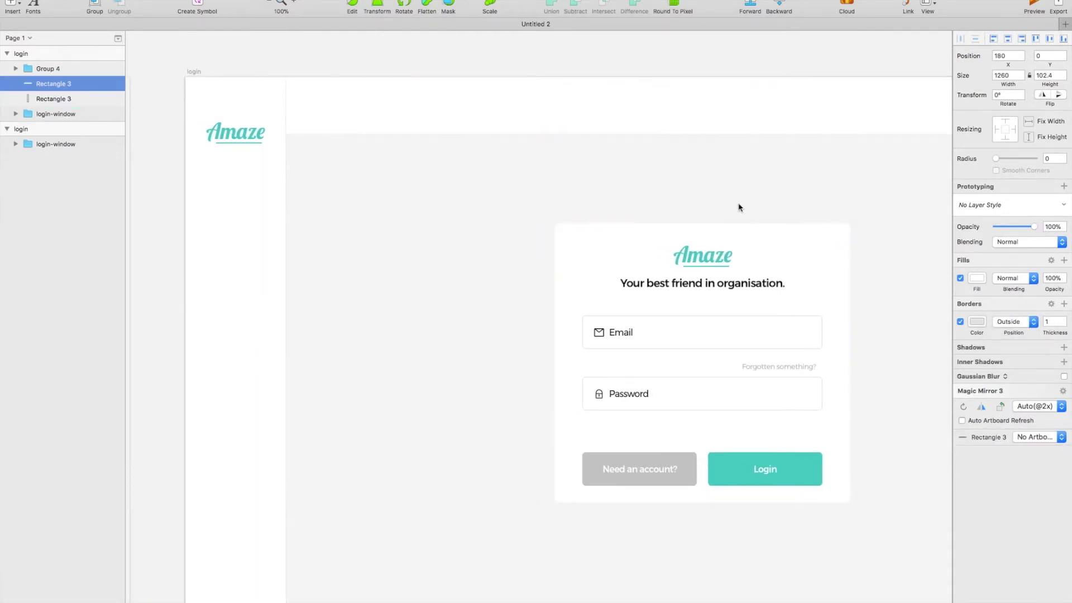
Step: Move the top bar to X 181 and set its height to 100
key(Right)
scroll(600, 228, up, 1)
scroll(599, 227, right, 2)
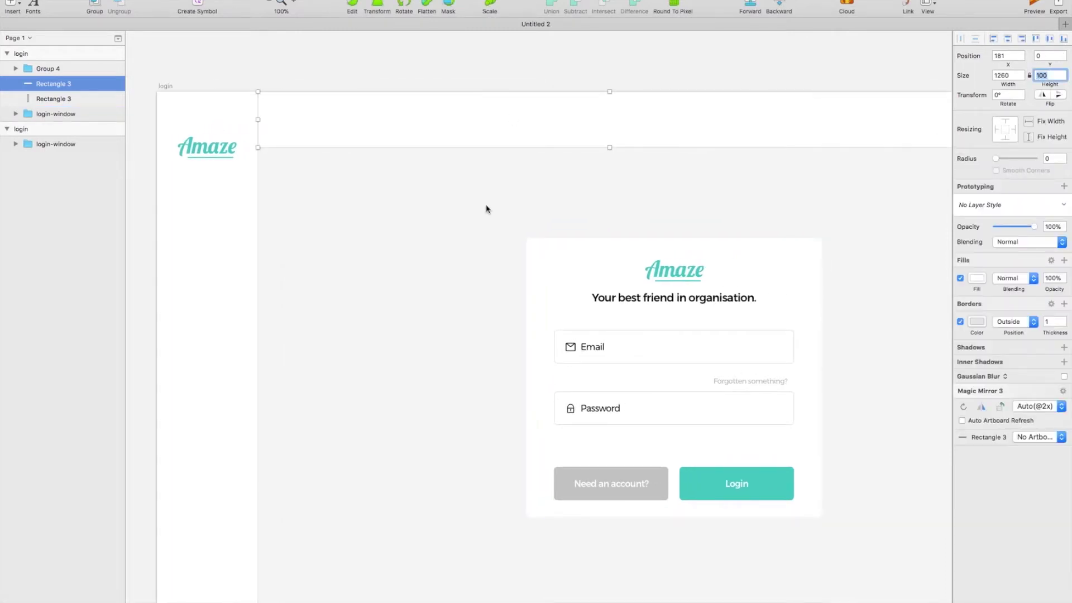
Step: Move the sidebar's Amaze logo up so it sits vertically centred alongside the top bar
scroll(485, 209, up, 2)
drag(222, 174, 221, 148)
Step: Duplicate the sidebar rectangle and turn the copy into a borderless menu row 102.4 high, placed at Y 100 below the logo
scroll(240, 184, left, 3)
click(260, 211)
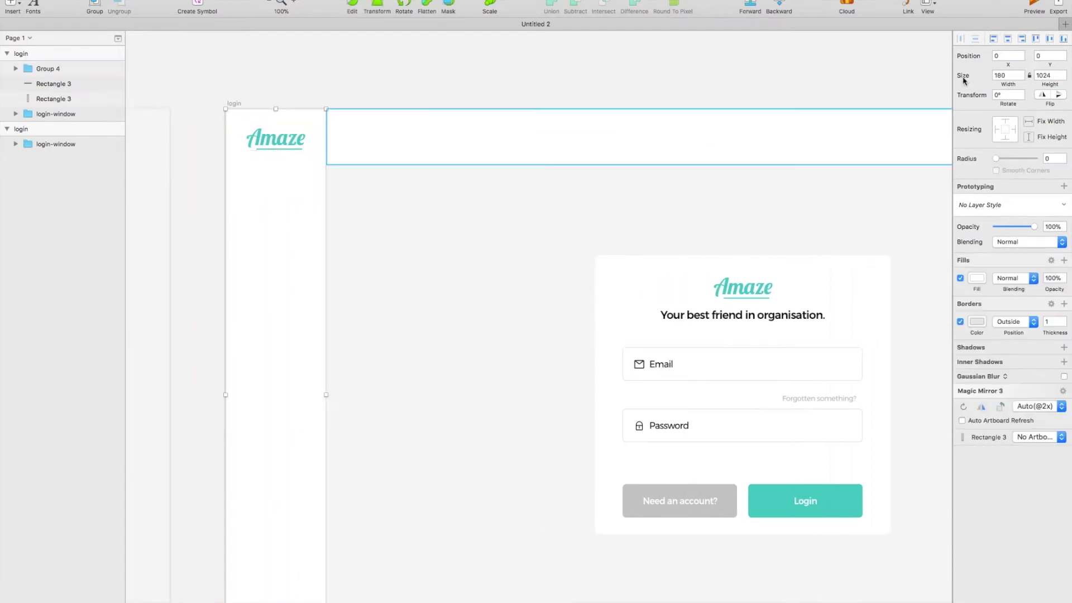
key(super+d)
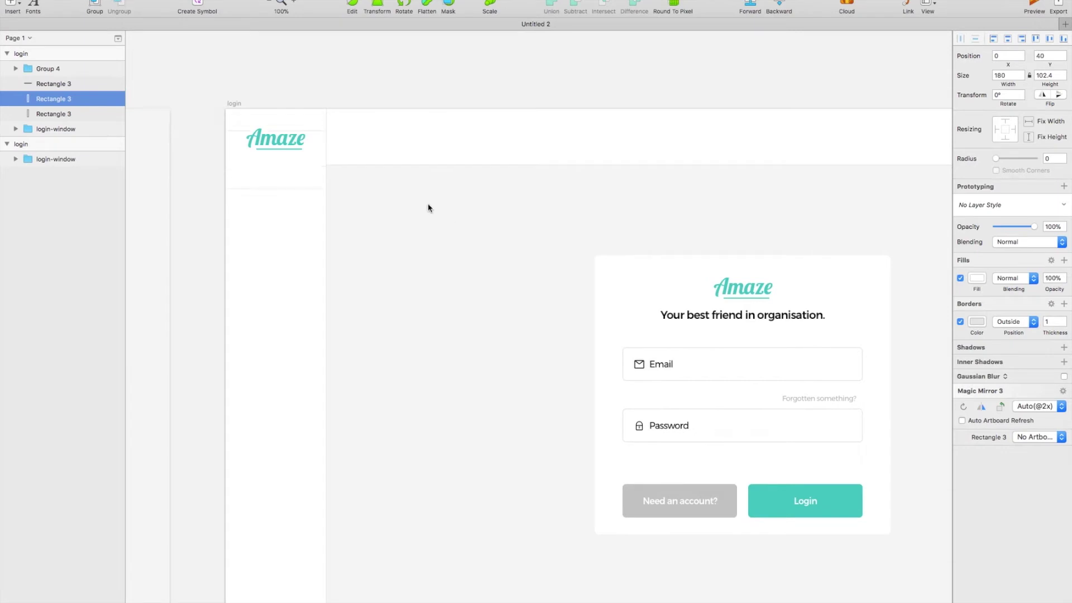
drag(307, 182, 309, 216)
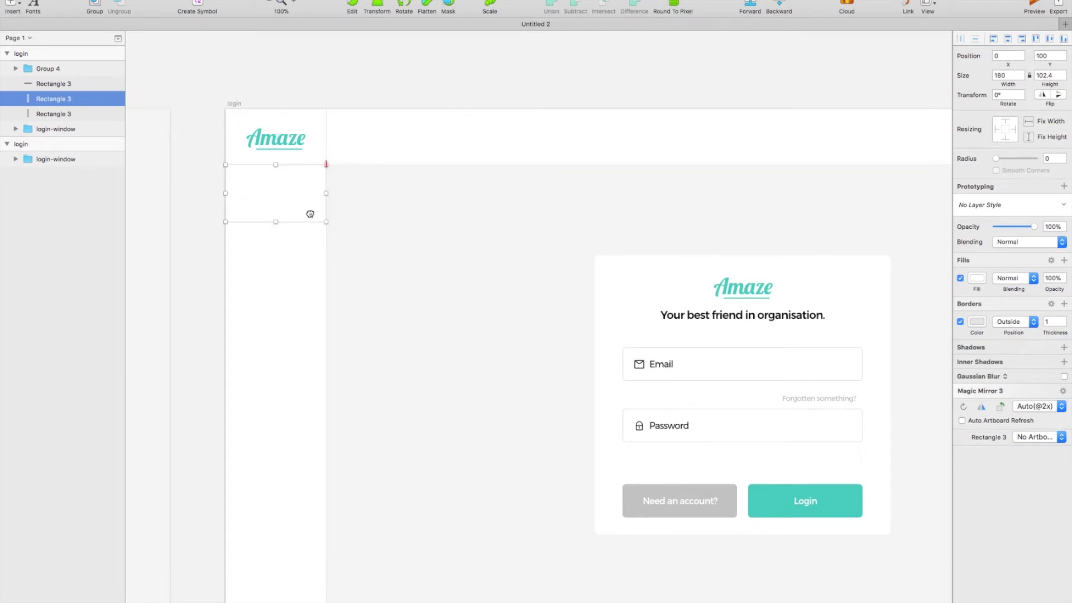
click(960, 322)
scroll(507, 313, left, 3)
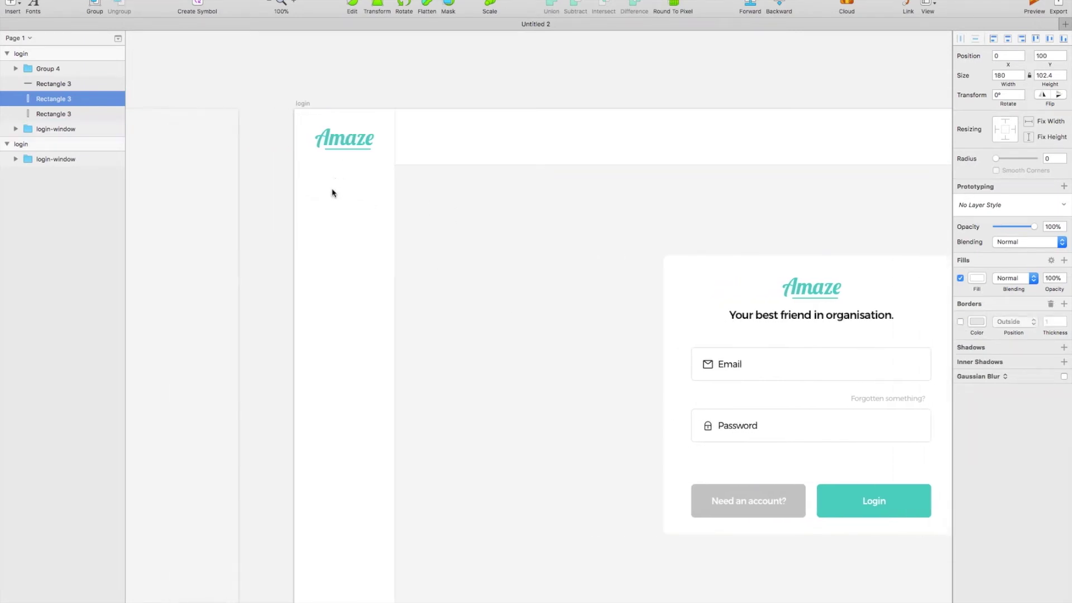
Step: Insert the home icon from the anticon icon font and place it inside the menu row below the logo
click(302, 1)
mouse_move(393, 63)
mouse_move(433, 61)
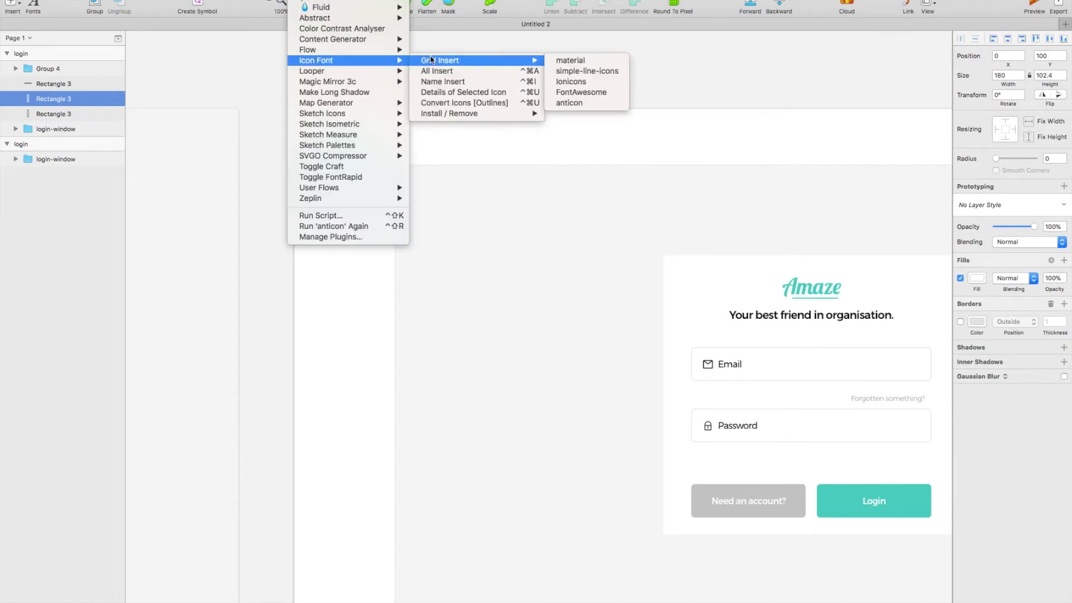
click(570, 103)
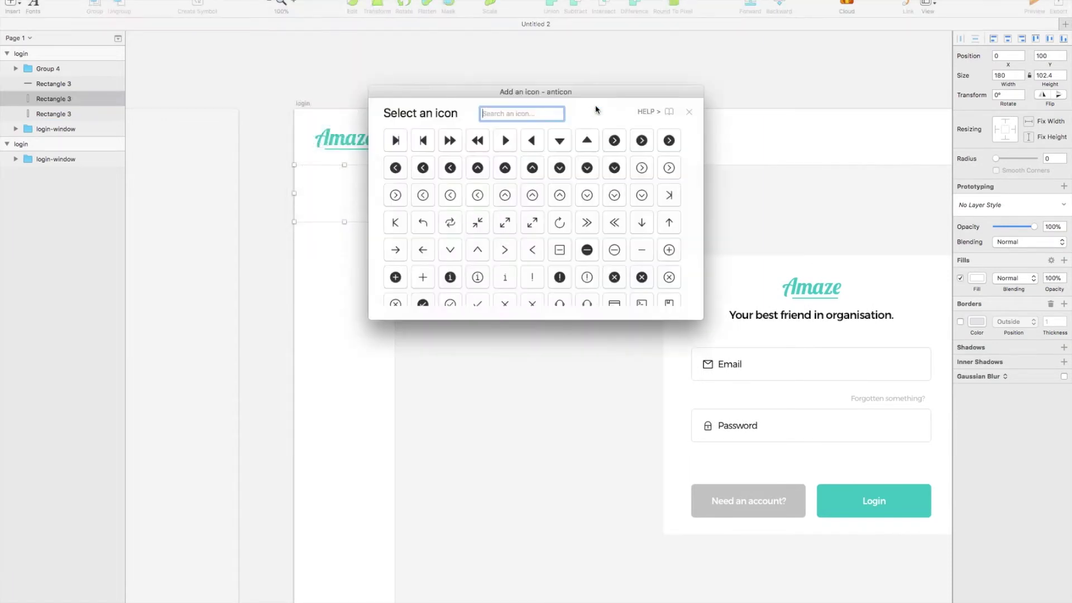
click(394, 140)
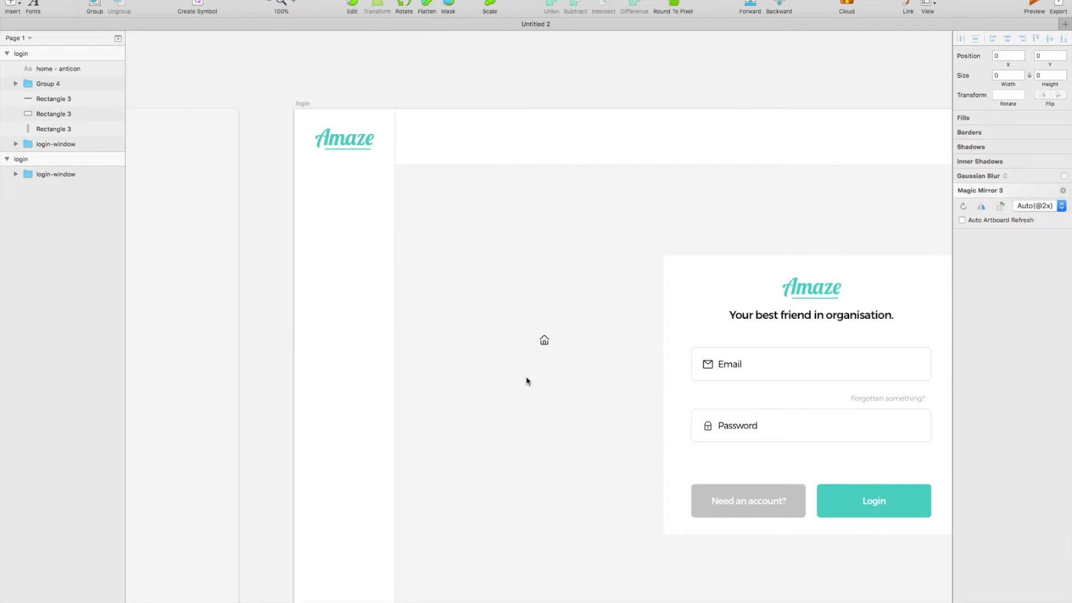
drag(544, 342, 326, 188)
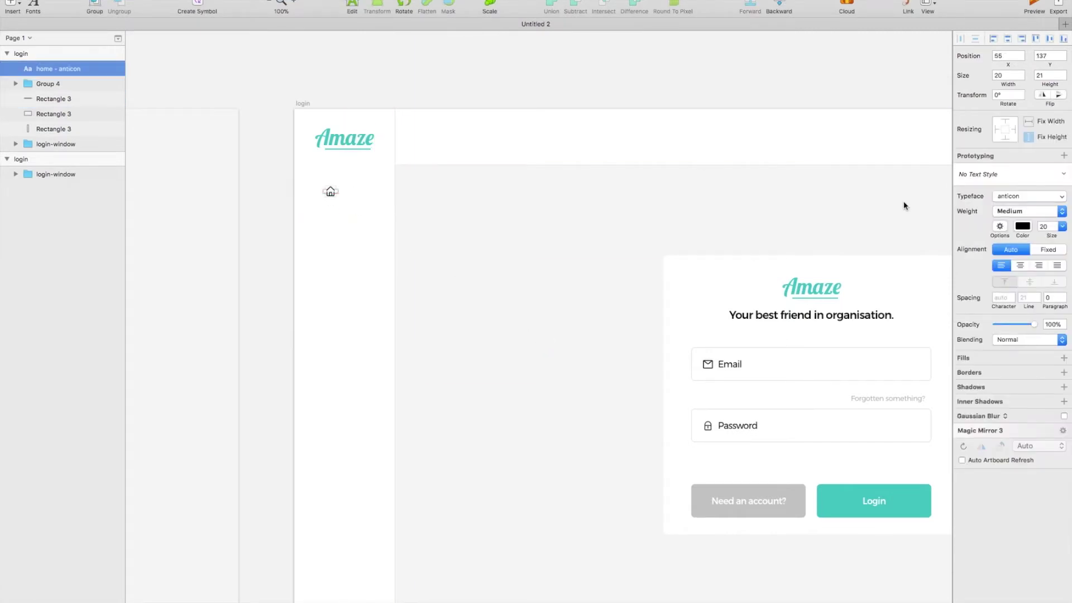
key(Down)
key(Down)
key(Down)
key(Down)
Step: Set the menu row's height to 70 and enlarge the home icon to size 26 near the row's left edge
click(363, 203)
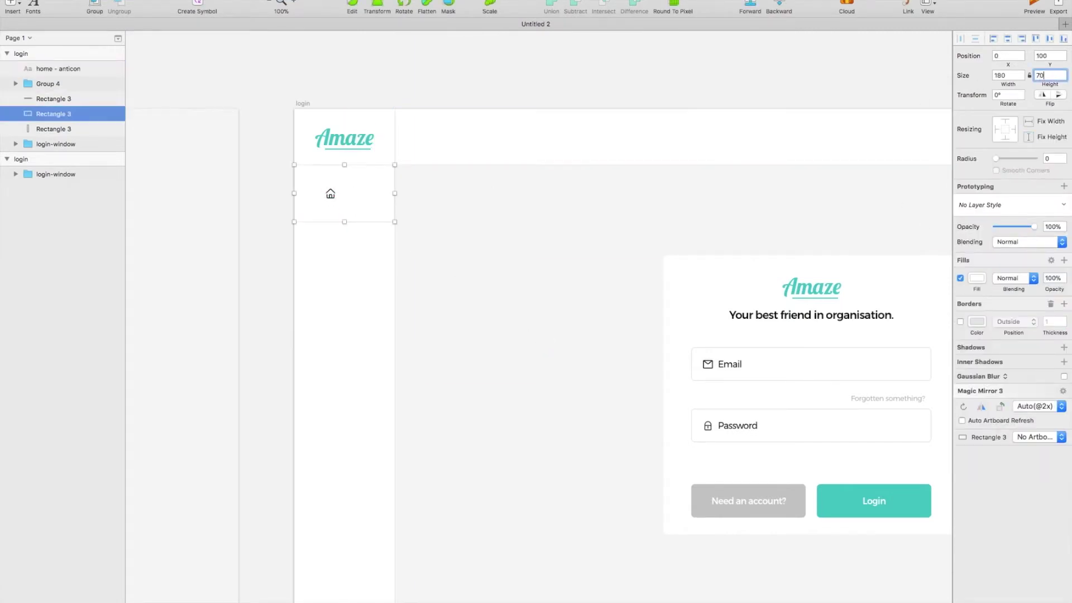
click(329, 193)
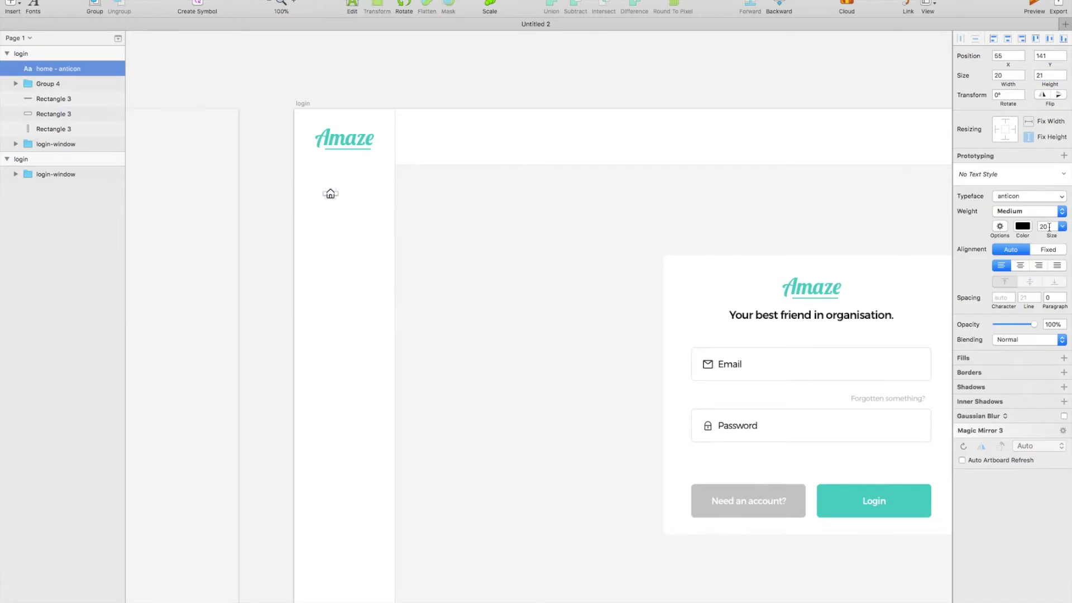
drag(333, 192, 308, 192)
Step: Add a text label reading Home beside the home icon in the menu row
click(12, 6)
click(39, 70)
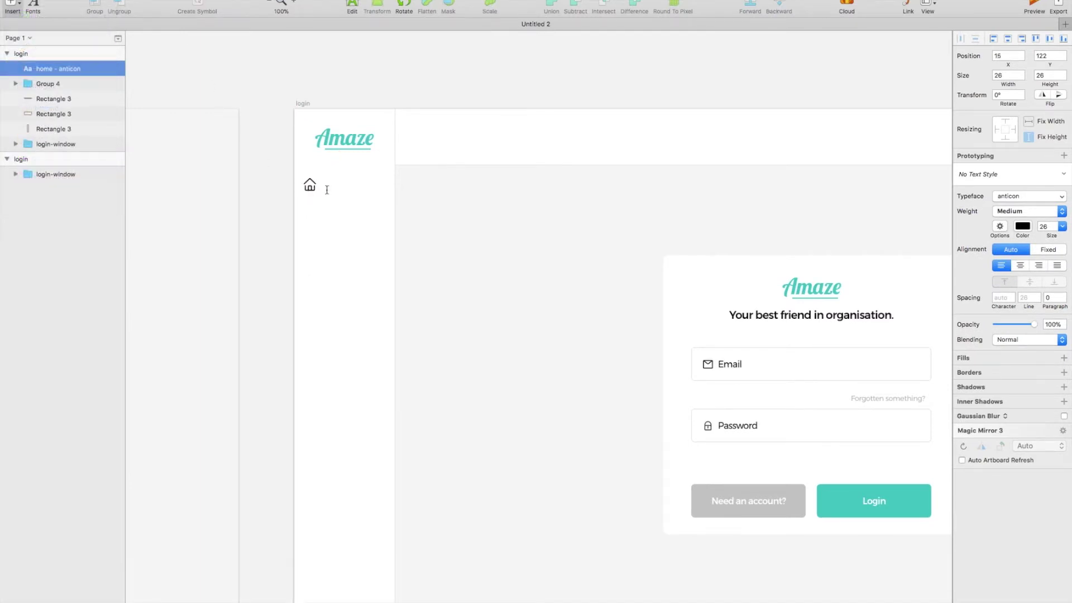
click(323, 187)
text(Home)
key(Escape)
Step: Set the Home label's typeface to Montserrat, its weight to Regular and its size to 16
click(1028, 196)
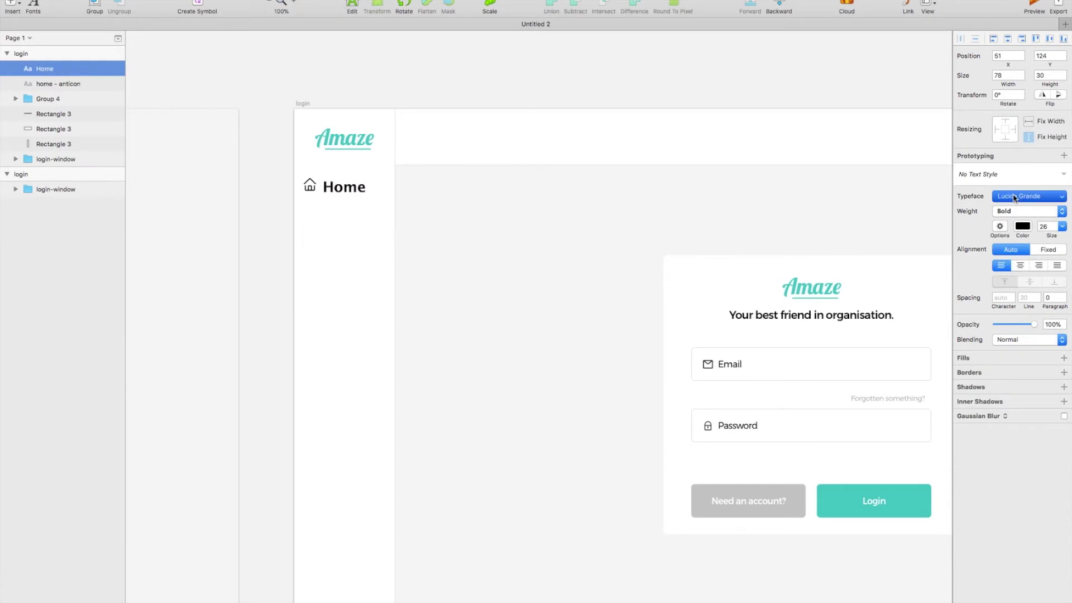
text(mont)
click(998, 266)
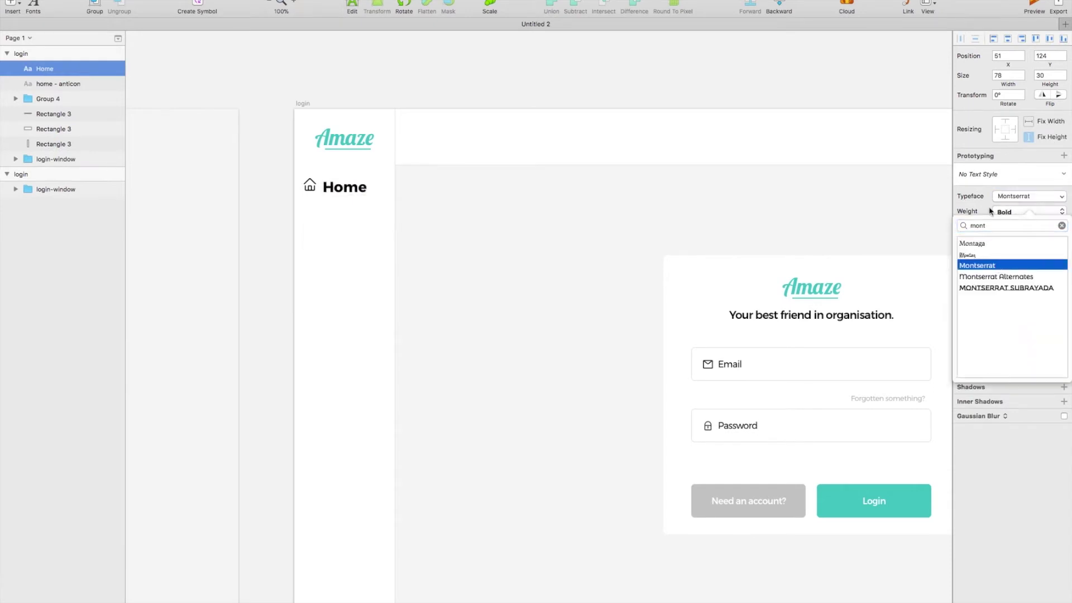
click(1021, 211)
click(1023, 102)
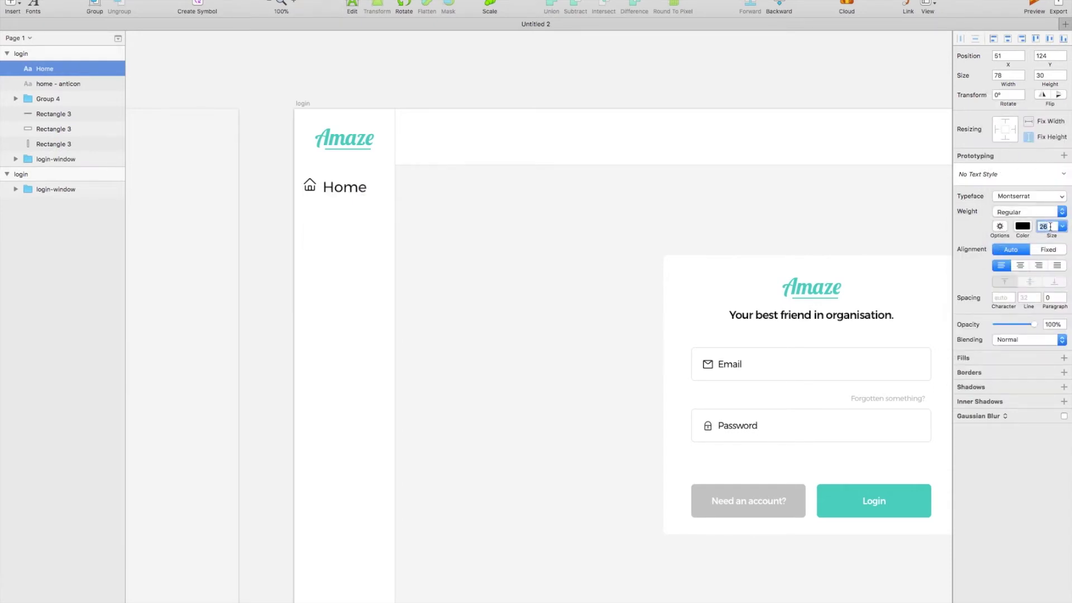
Step: Align the Home label with the home icon at X 51, Y 126 and group the label with the icon
drag(340, 192, 335, 186)
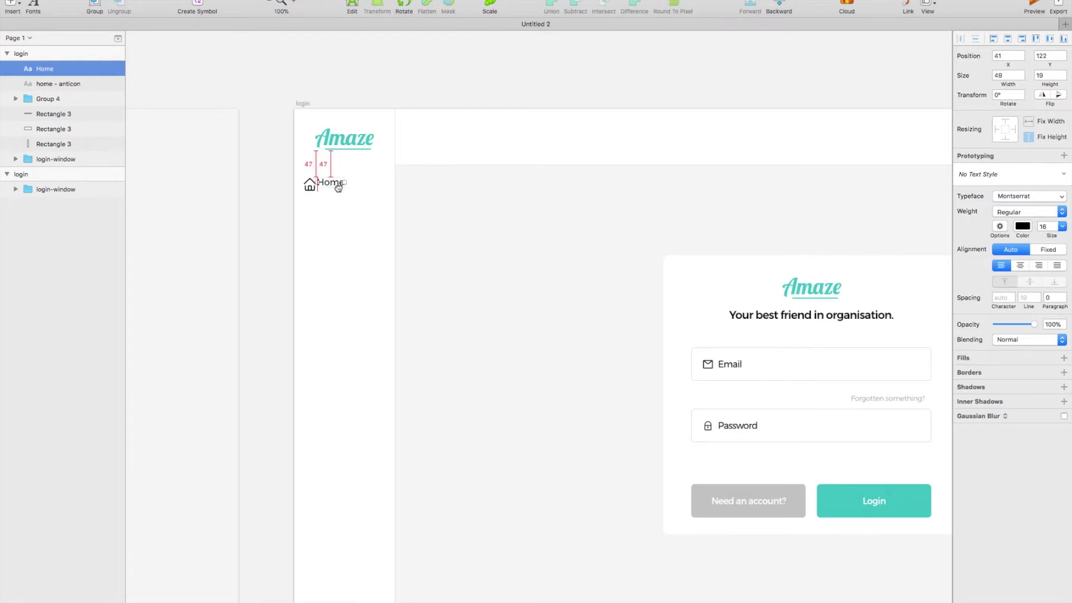
click(406, 105)
click(334, 186)
shift+click(308, 185)
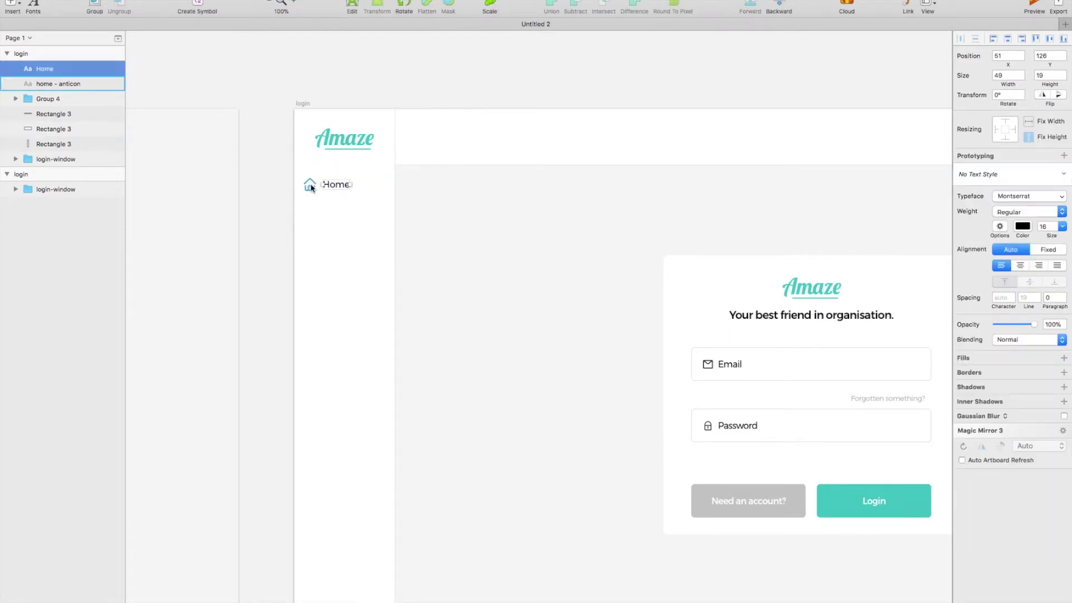
key(super+g)
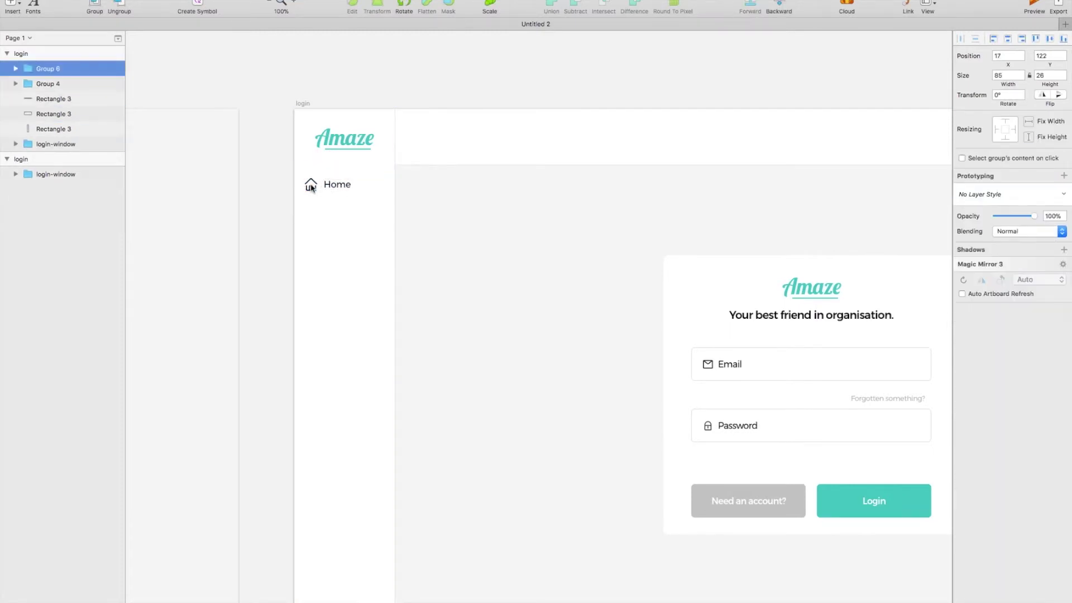
Step: Group the Home item with its row rectangle and duplicate it below as Boards, Updates and Onboarding items with grid, bell and rocket icons
shift+click(370, 184)
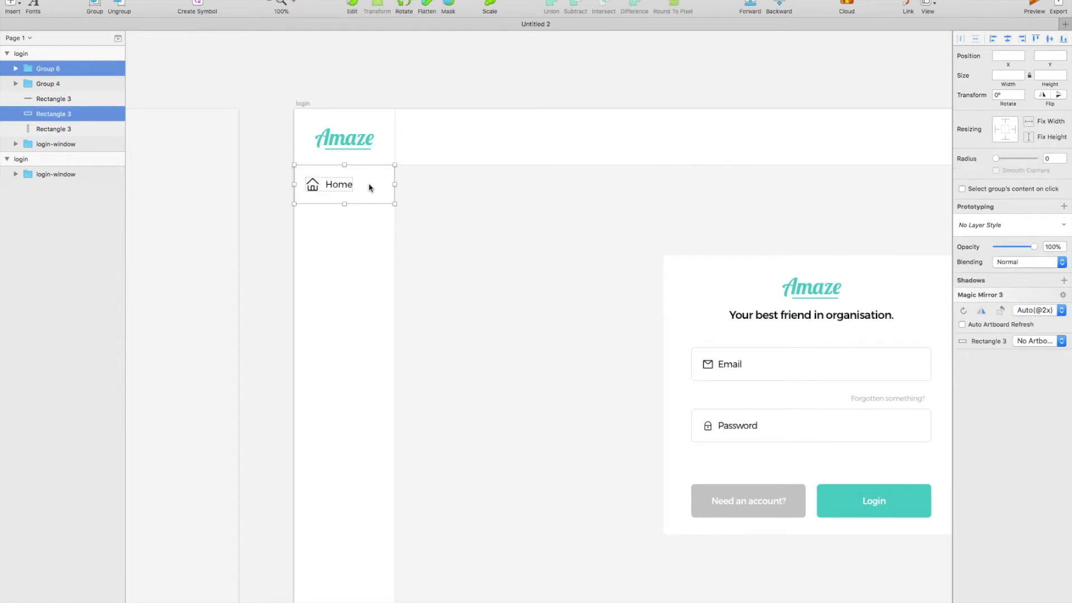
key(super+g)
scroll(373, 179, left, 3)
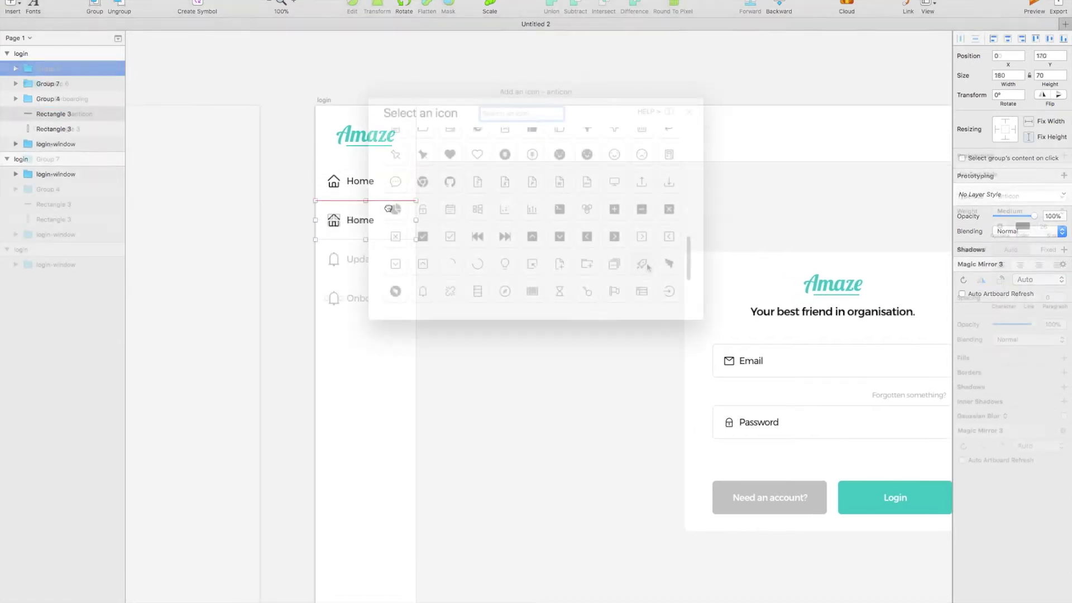
Step: Fill the Onboarding menu row's background rectangle with light grey F0F0F0
click(404, 302)
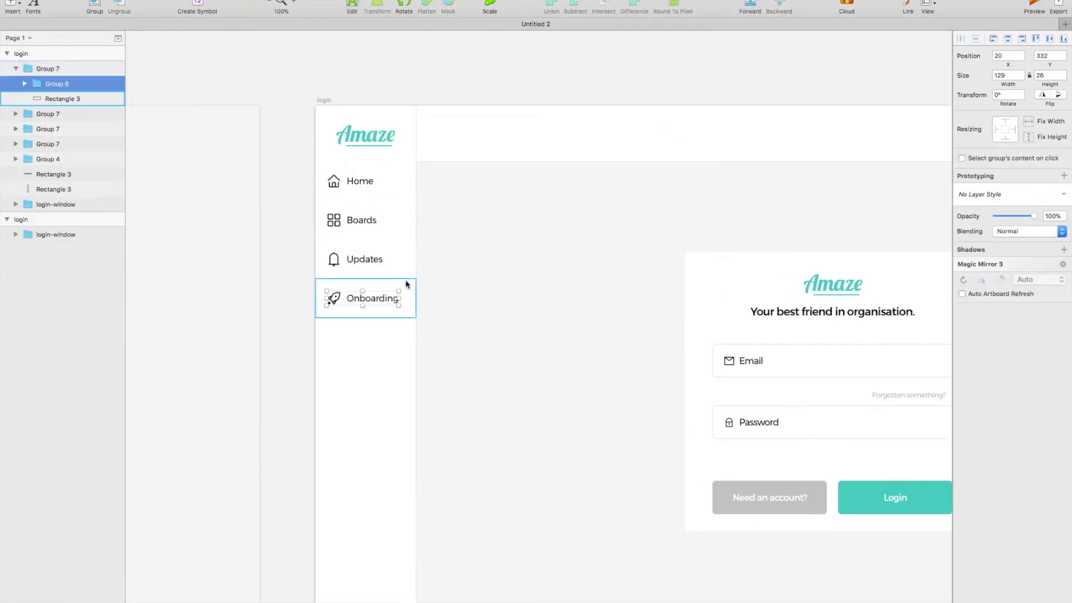
click(406, 284)
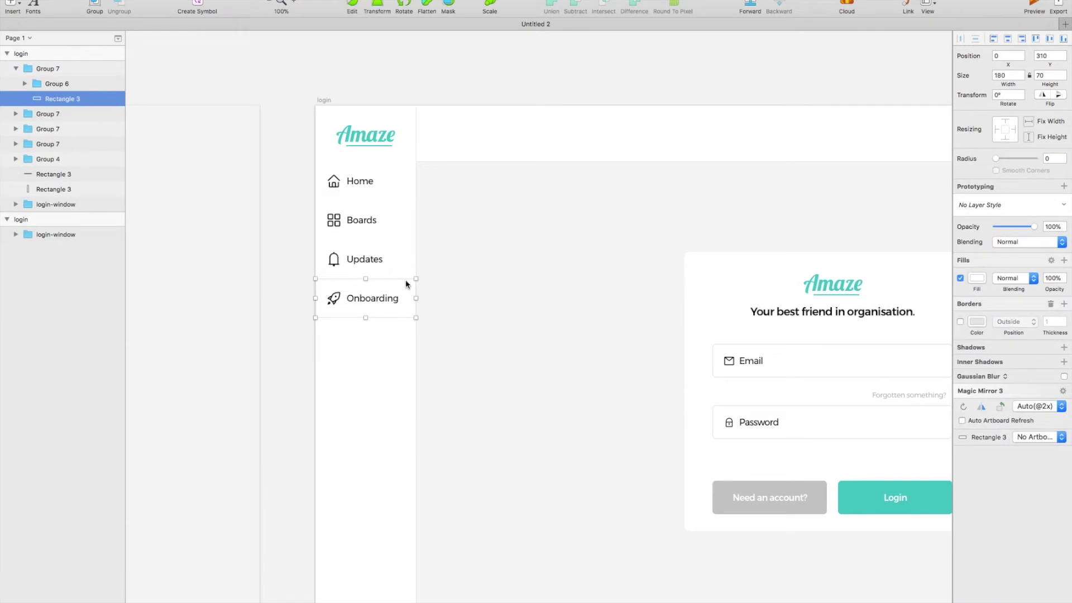
click(976, 277)
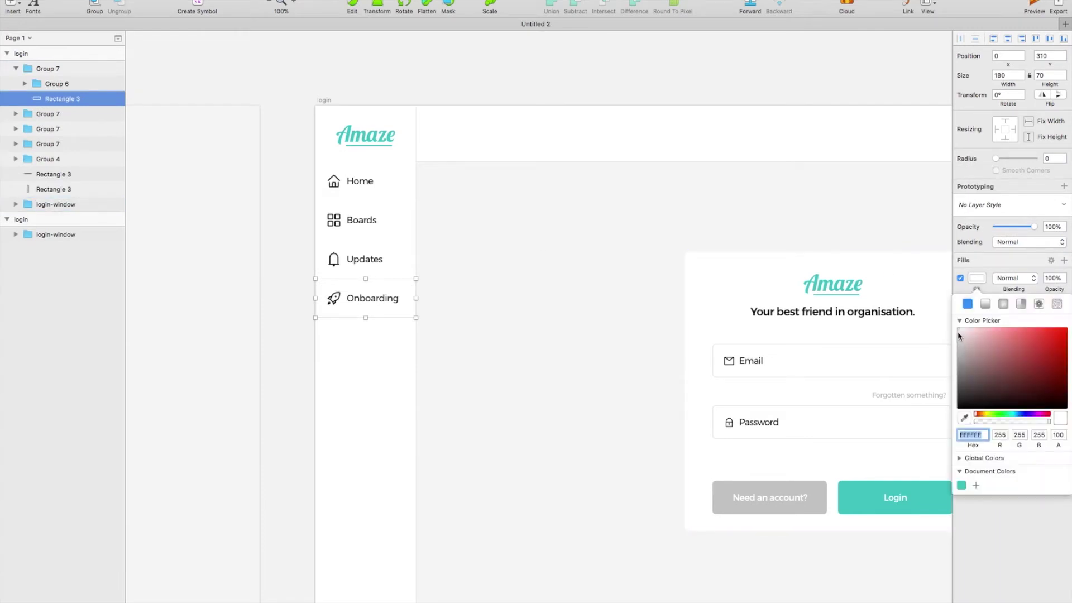
drag(959, 335, 957, 335)
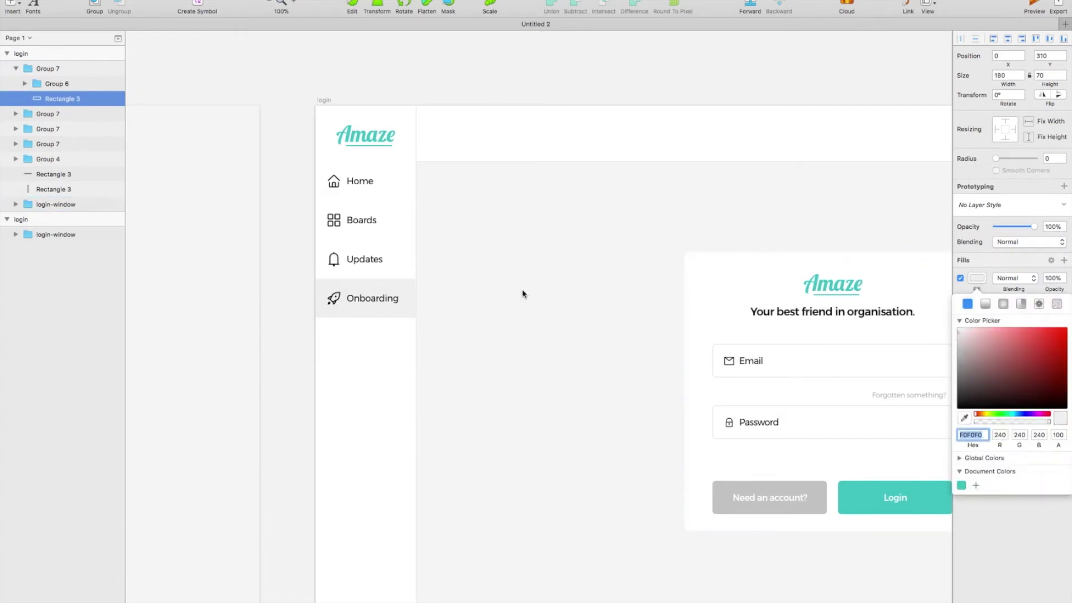
Step: Duplicate the Onboarding row's background, narrow the copy to a width of 2 and fill it with the teal document colour 3DC0BE
key(super+d)
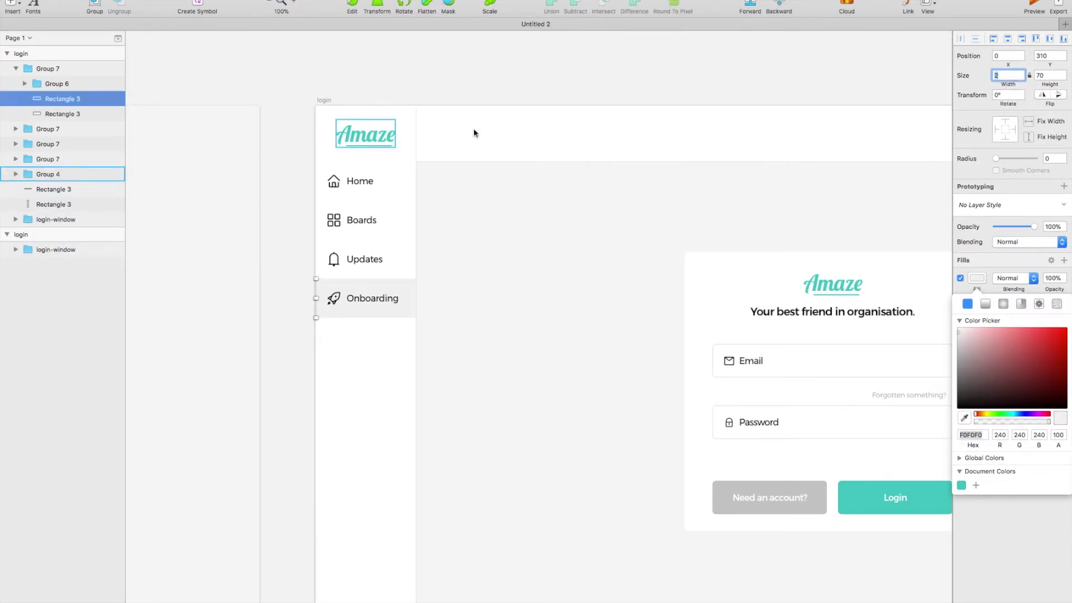
click(961, 485)
scroll(645, 400, left, 3)
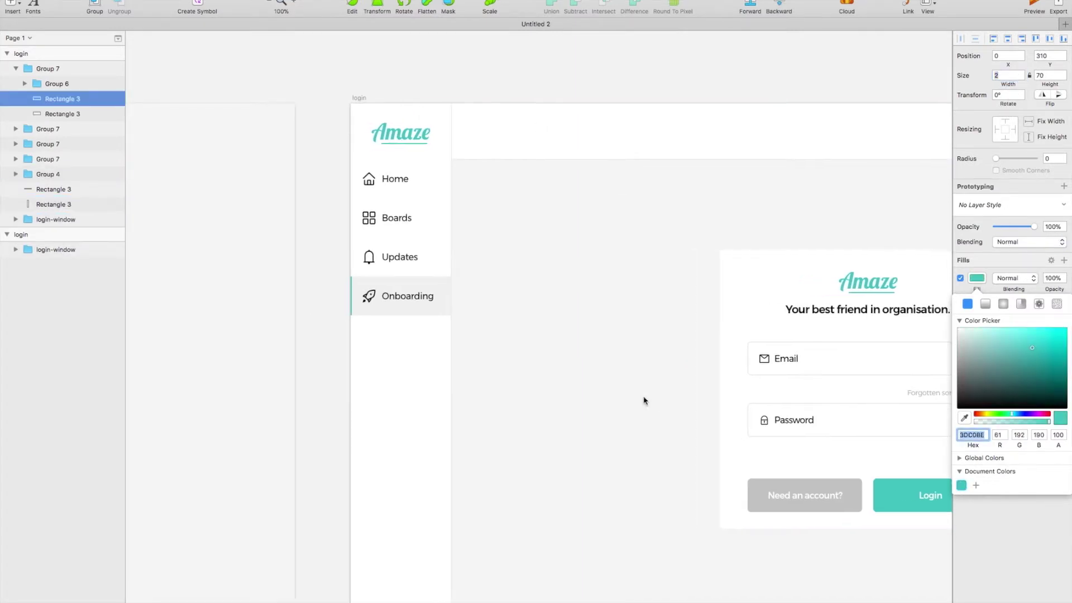
Step: Add a Settings menu row with a gear icon directly below Onboarding, at Y 380
scroll(594, 389, left, 1)
click(447, 285)
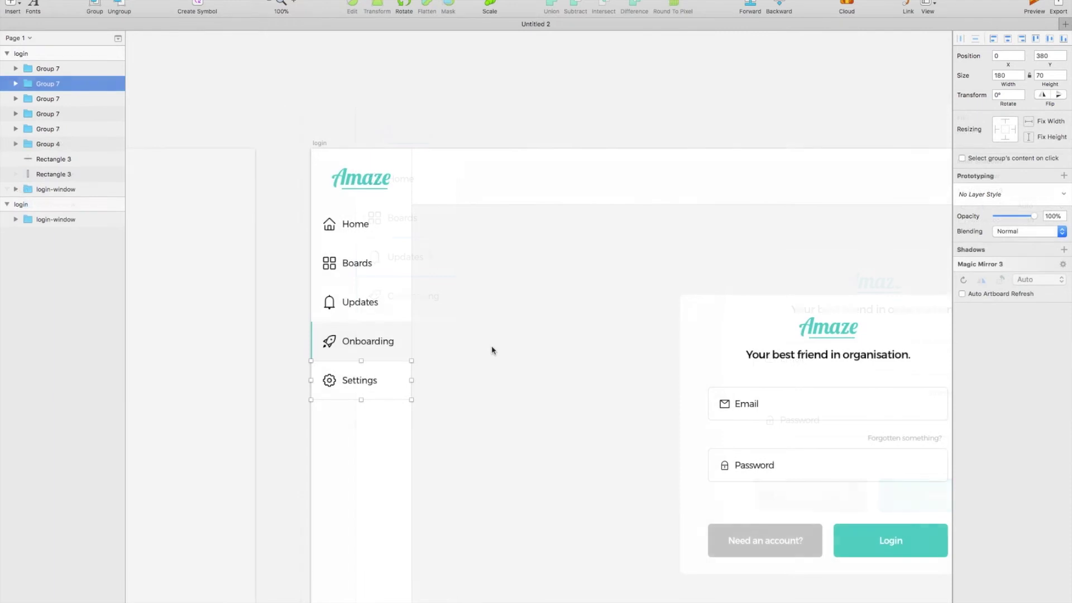
Step: Add a text heading reading Onboarding in the top bar
scroll(491, 350, right, 2)
click(16, 5)
click(75, 72)
click(392, 178)
text(Onboarding)
key(Escape)
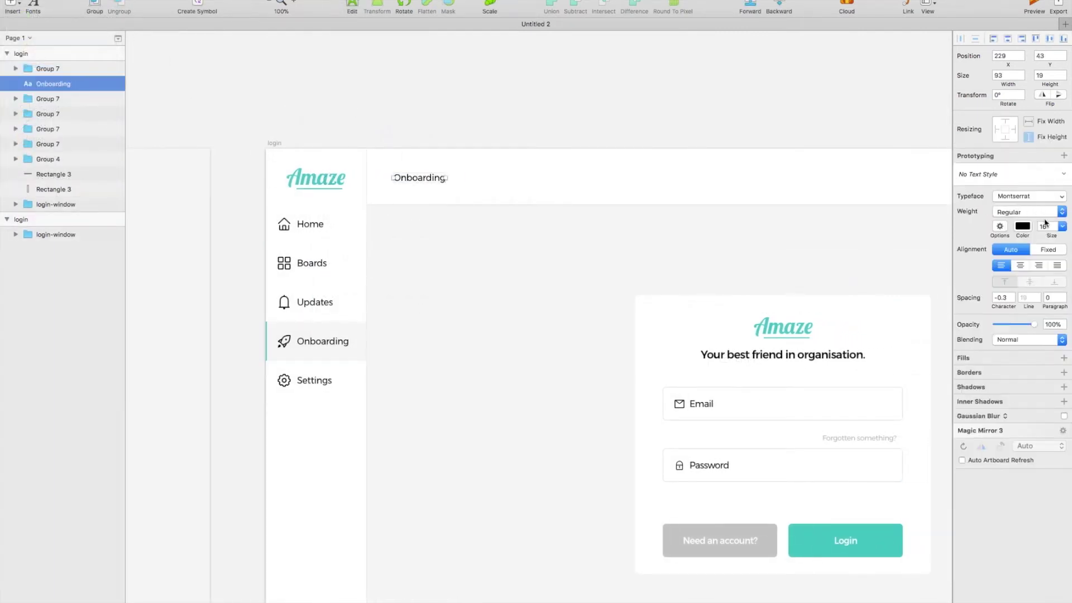
Step: Set the Onboarding heading's font size to 26 and its weight to Medium
key(Return)
click(1029, 211)
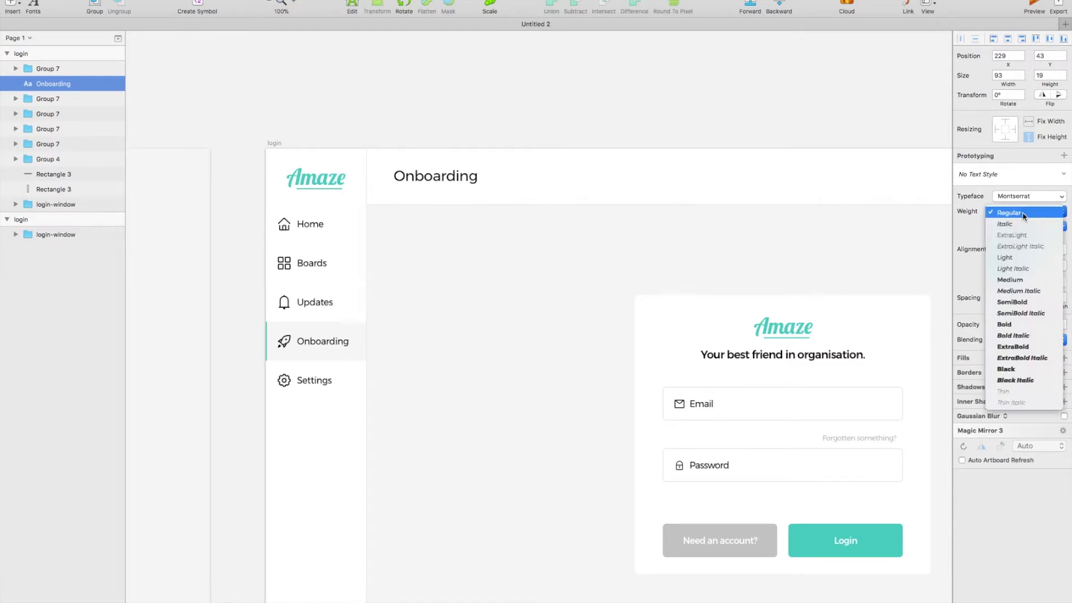
click(1022, 281)
Step: Position the Onboarding heading at X 211, Y 34, inset 30 from the top bar's left edge
click(442, 168)
click(441, 176)
drag(435, 178, 407, 179)
key(shift+Right)
key(shift+Right)
key(shift+Right)
Step: Draw a 40 by 40 circle near the right end of the top bar at about X 1343, Y 34
scroll(407, 181, right, 4)
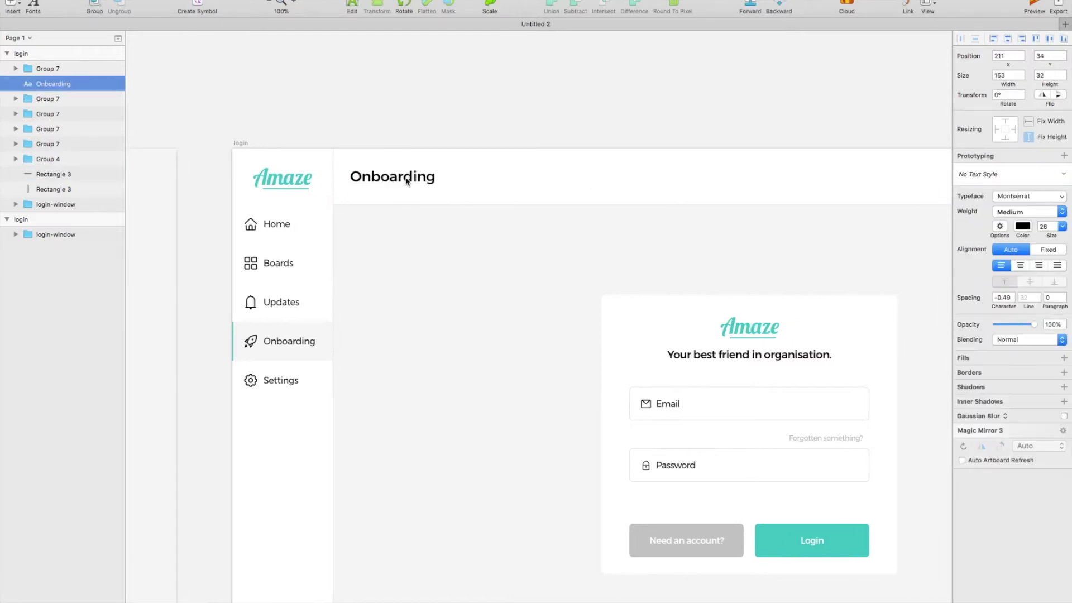
scroll(406, 181, right, 4)
click(361, 170)
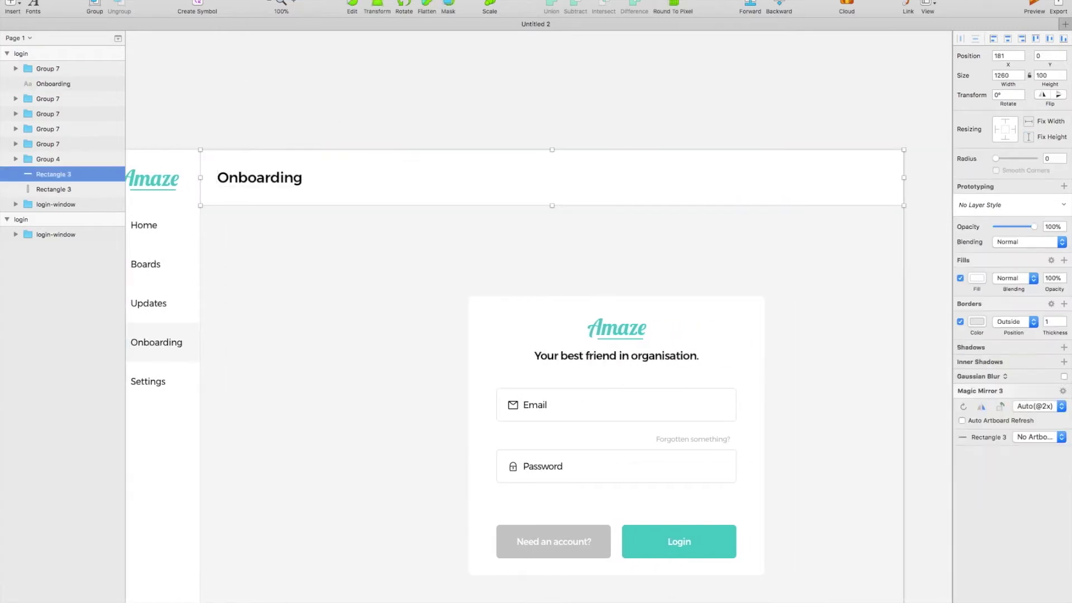
click(11, 4)
mouse_move(43, 17)
click(158, 64)
drag(850, 168, 871, 186)
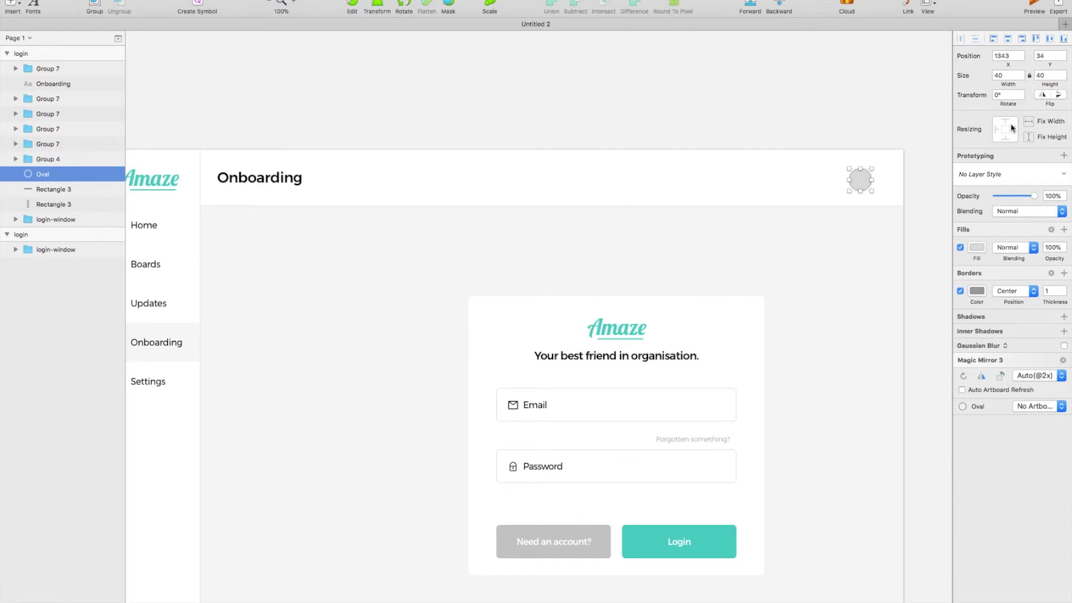
Step: Remove the top bar circle's border, resize it to 44 by 44 and place it at X 1367, Y 28
click(960, 291)
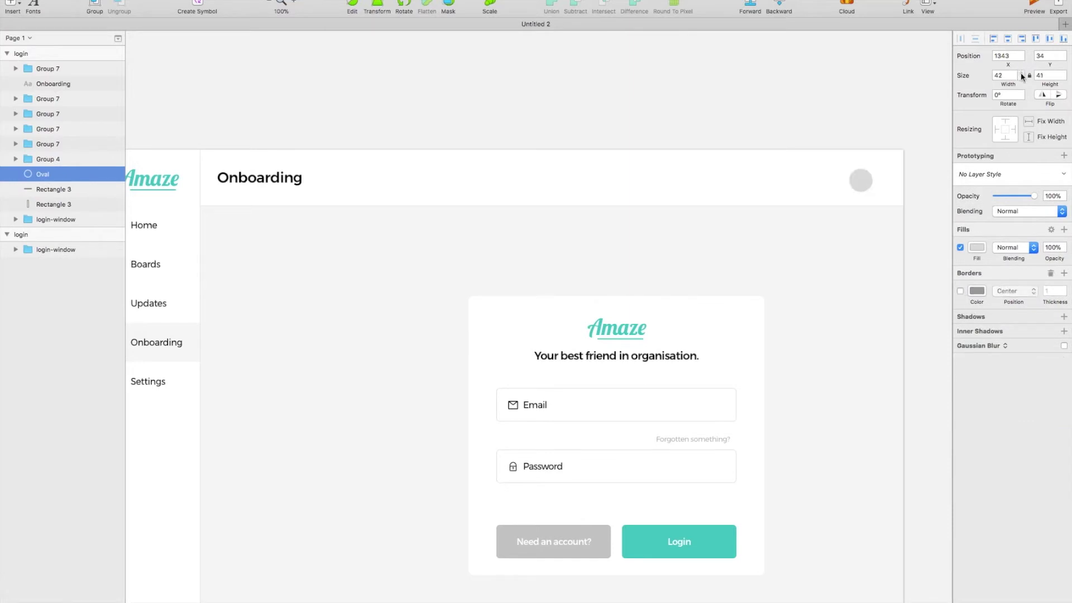
shift+click(809, 168)
click(591, 98)
drag(864, 173, 891, 169)
key(shift+Left)
key(shift+Left)
key(shift+Left)
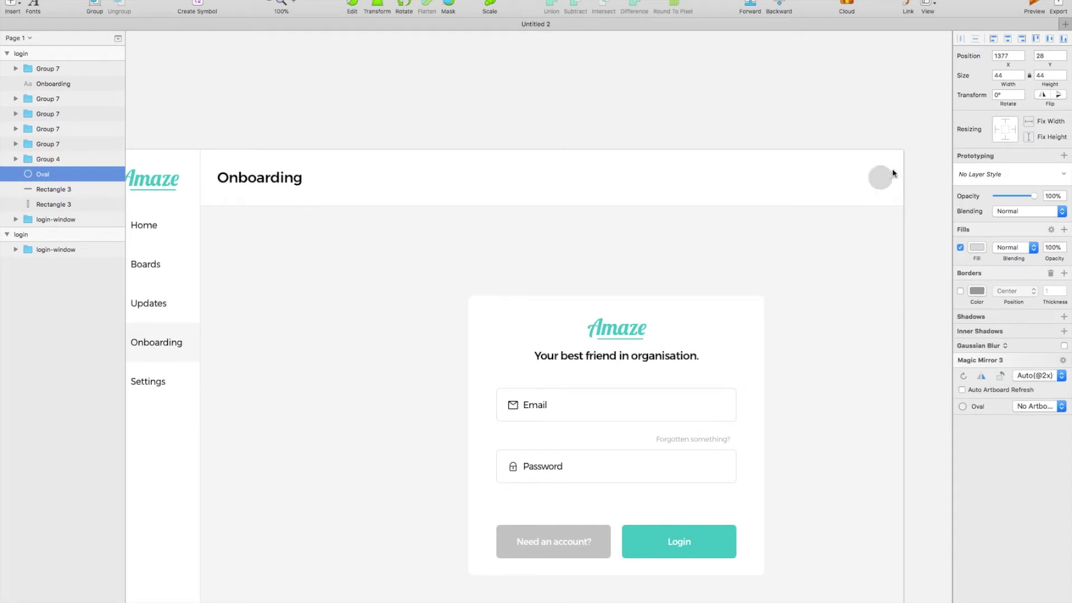
Step: Fill the circle with an Unsplash photo from the Portrait category
drag(949, 119, 926, 118)
click(941, 130)
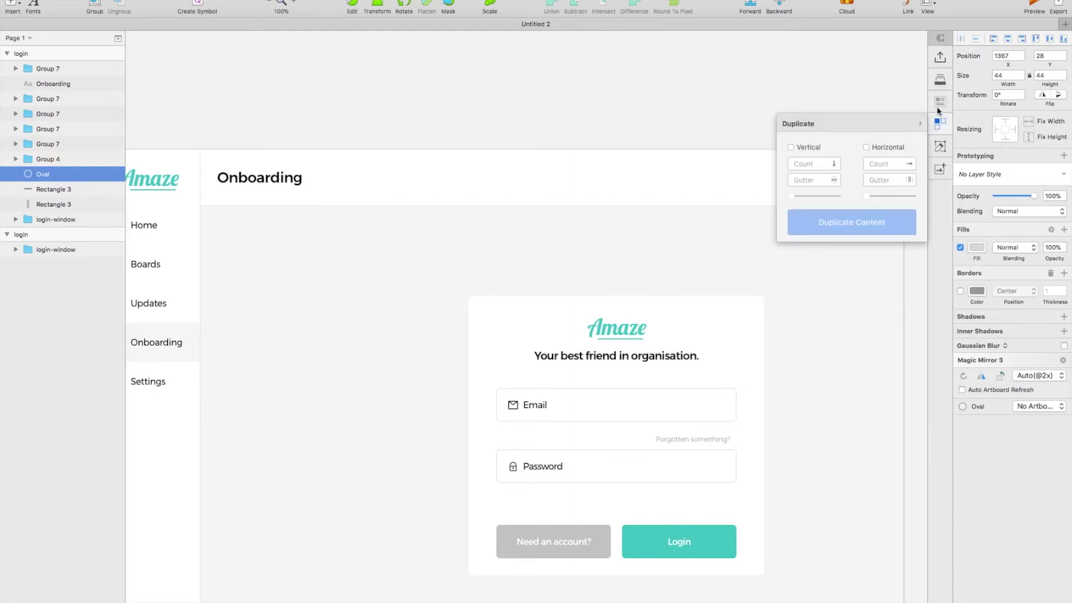
click(939, 103)
click(894, 143)
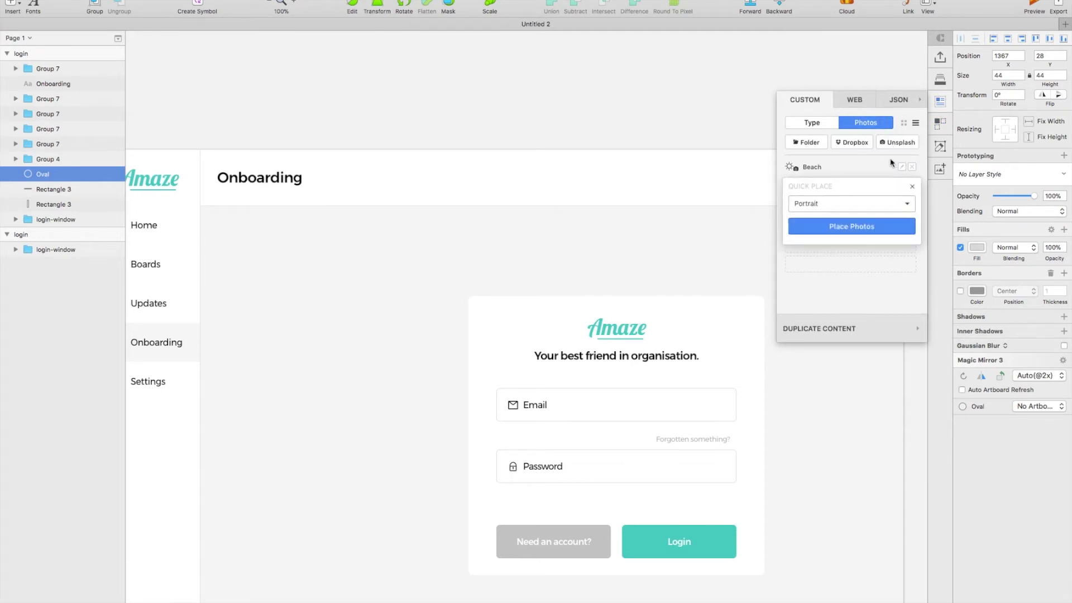
click(858, 222)
click(922, 100)
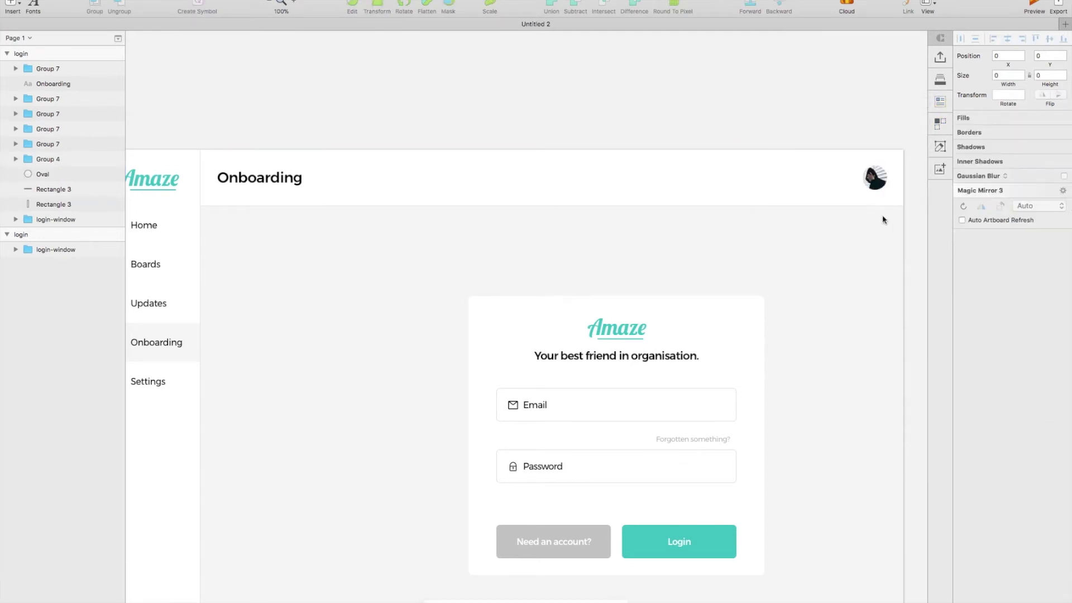
Step: Group the avatar, Onboarding heading and top bar background, and name the group header-bar
click(874, 178)
shift+click(292, 174)
shift+click(262, 160)
key(super+g)
scroll(311, 112, left, 5)
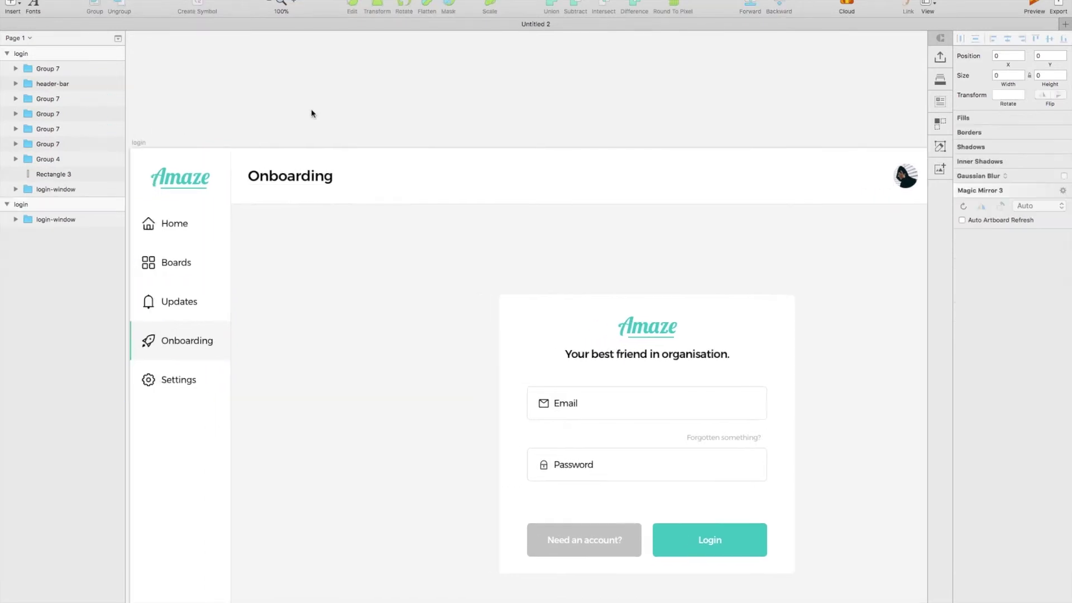
Step: Set the opacity of the Home, Boards, Updates and Settings menu items to 50%
click(257, 210)
shift+click(256, 244)
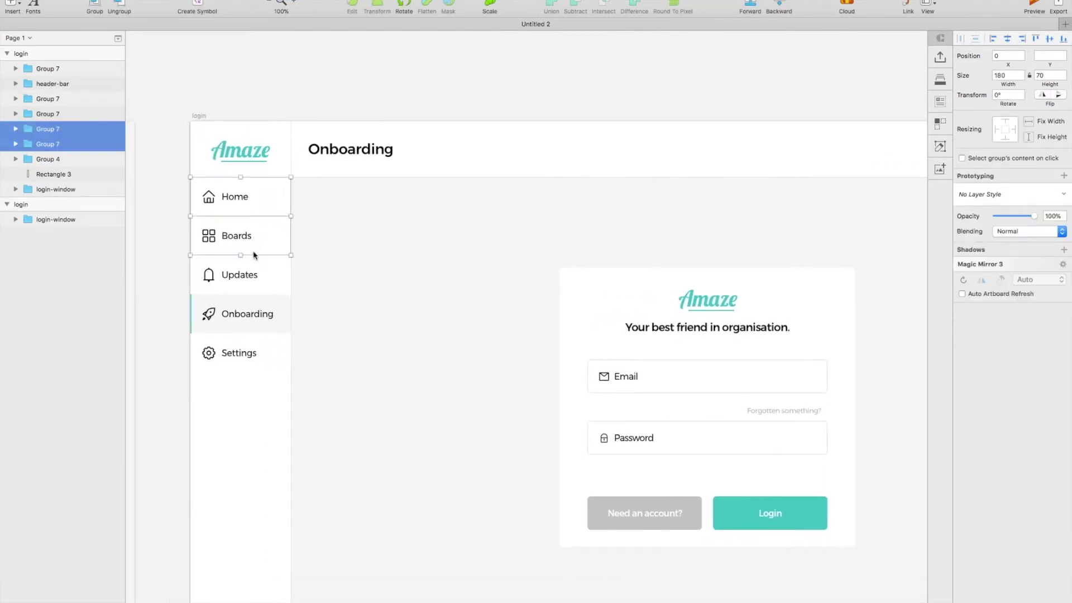
shift+click(258, 277)
shift+click(268, 352)
text(50)
key(Return)
scroll(559, 233, right, 1)
scroll(558, 232, up, 1)
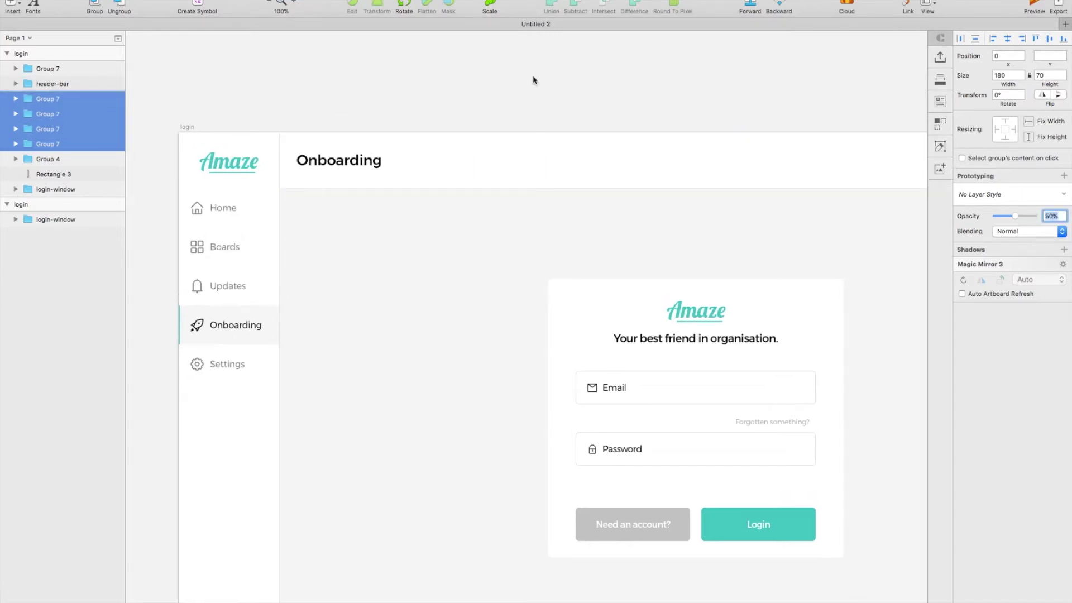
click(533, 86)
Step: Move the login-window group on the Onboarding artboard to X 313, Y 130
scroll(599, 298, down, 2)
scroll(599, 298, right, 2)
drag(577, 289, 408, 206)
Step: Show the rulers and add vertical guides at 180 and 210 and horizontal guides at 100 and 130
key(ctrl+r)
click(247, 41)
click(264, 38)
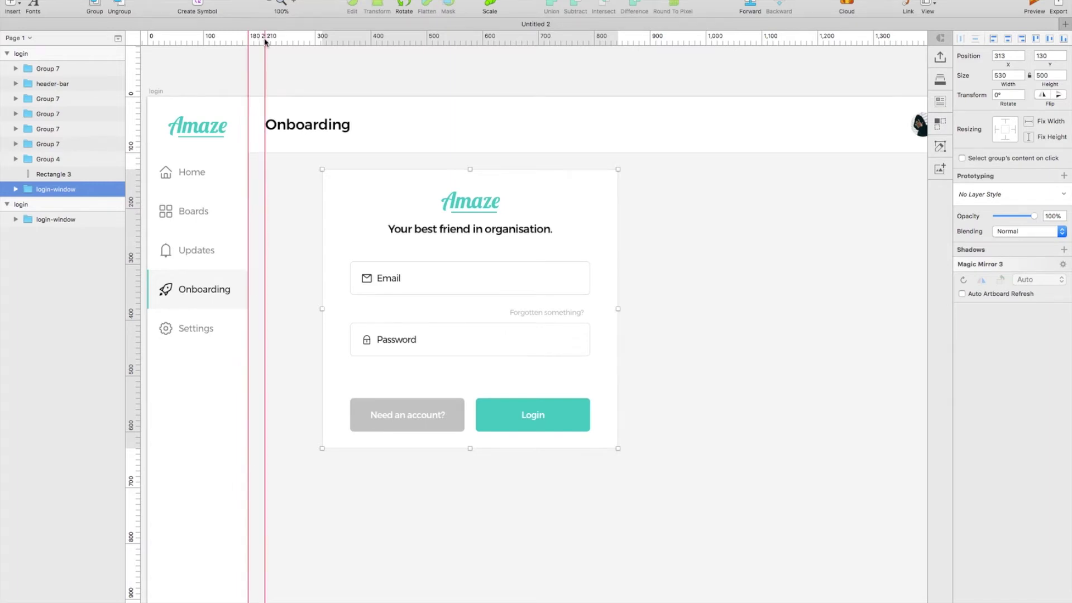
click(128, 152)
click(128, 169)
Step: Align the login-window group to X 210, Y 130, then stretch its white background to 1200 by 583, ending at a new vertical guide at 1410
drag(402, 252, 345, 252)
double_click(549, 214)
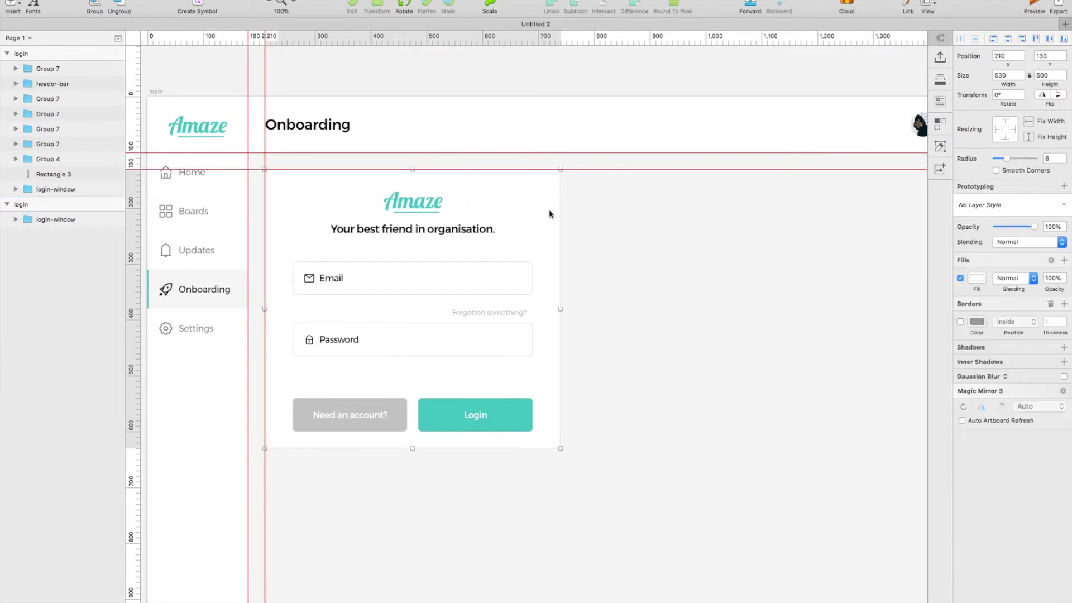
scroll(549, 214, right, 5)
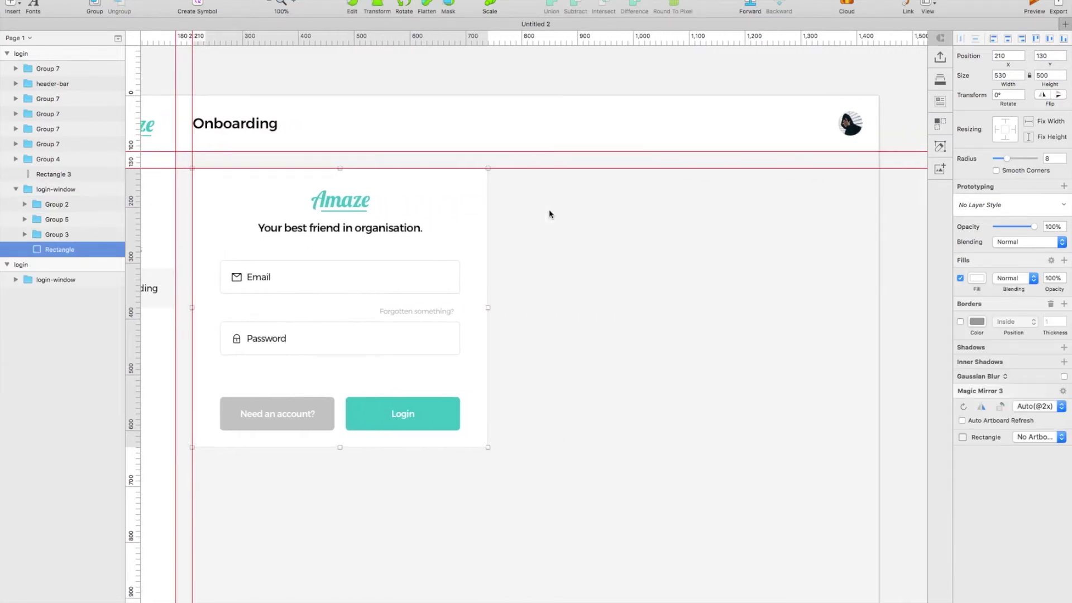
click(839, 36)
drag(840, 36, 838, 35)
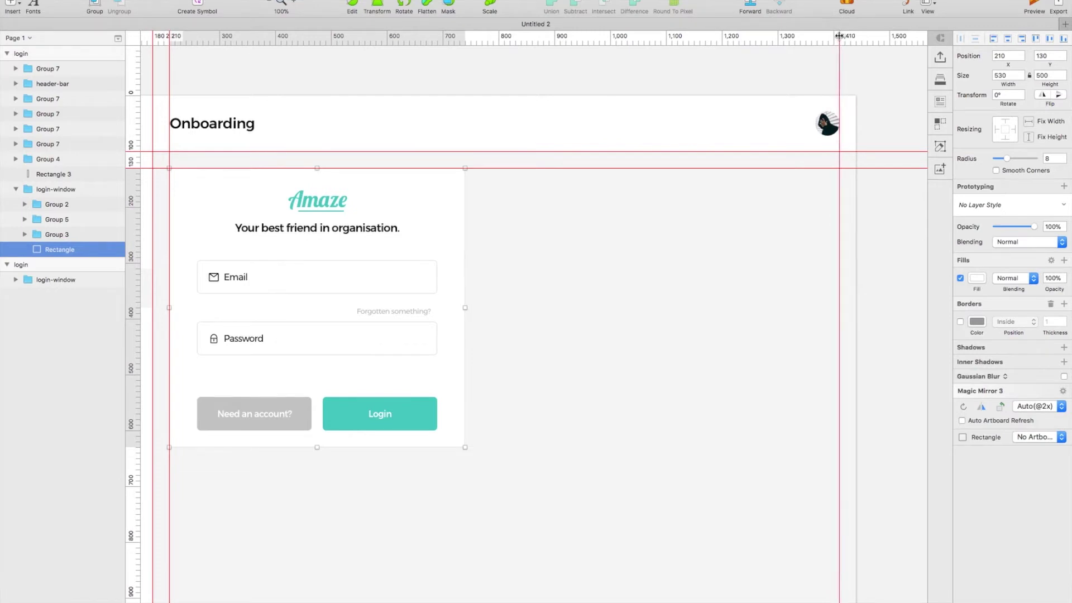
drag(464, 448, 837, 493)
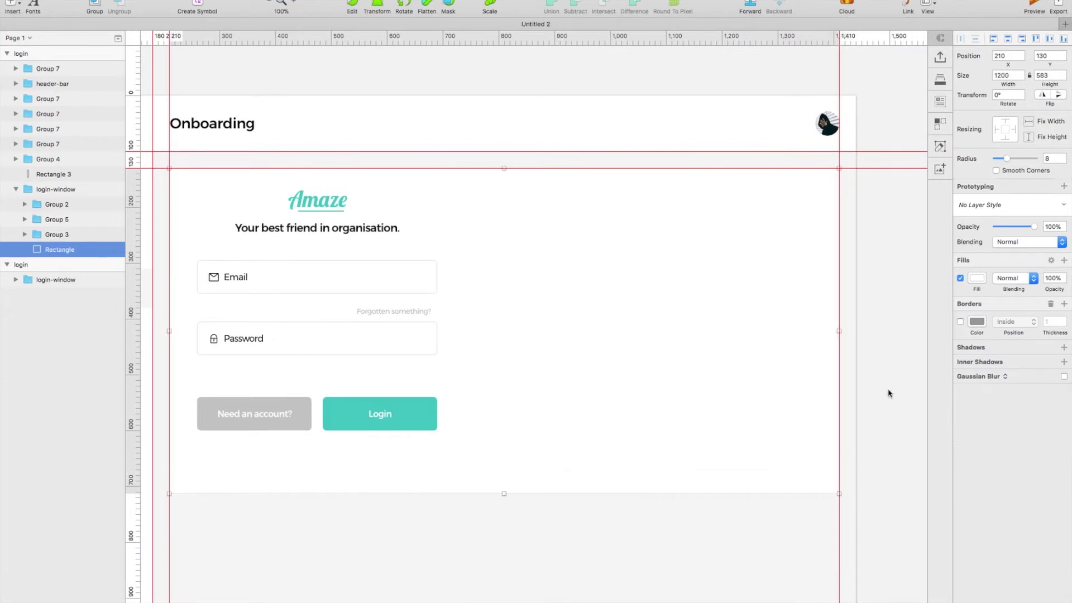
Step: Delete the logo and tagline group from the white card and move the two-button group to X 595, Y 556
scroll(887, 390, up, 1)
scroll(888, 390, left, 2)
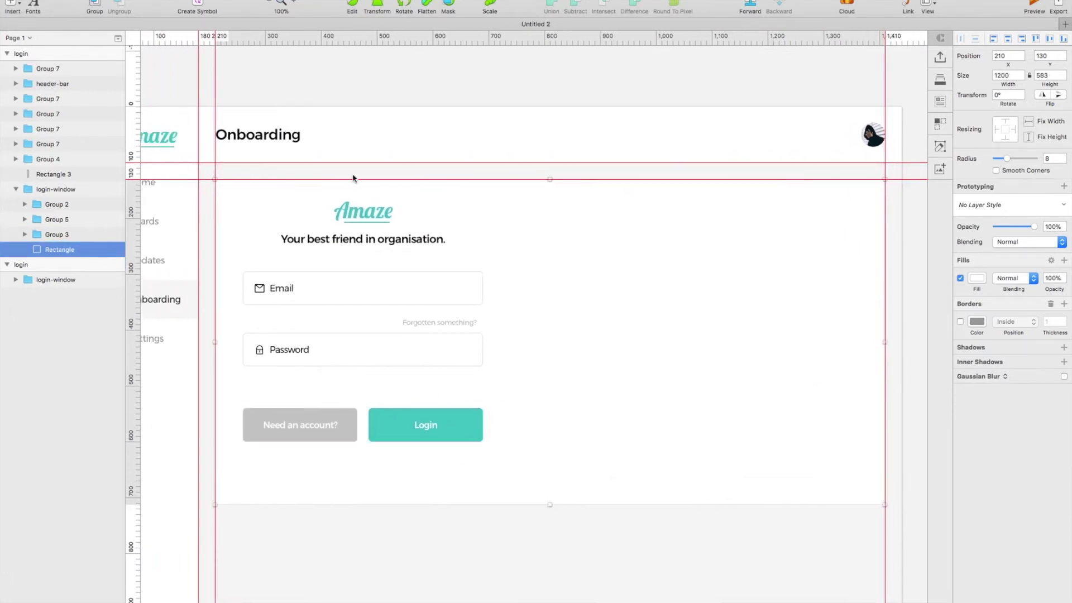
click(355, 215)
key(Delete)
drag(433, 437, 661, 443)
scroll(443, 430, left, 2)
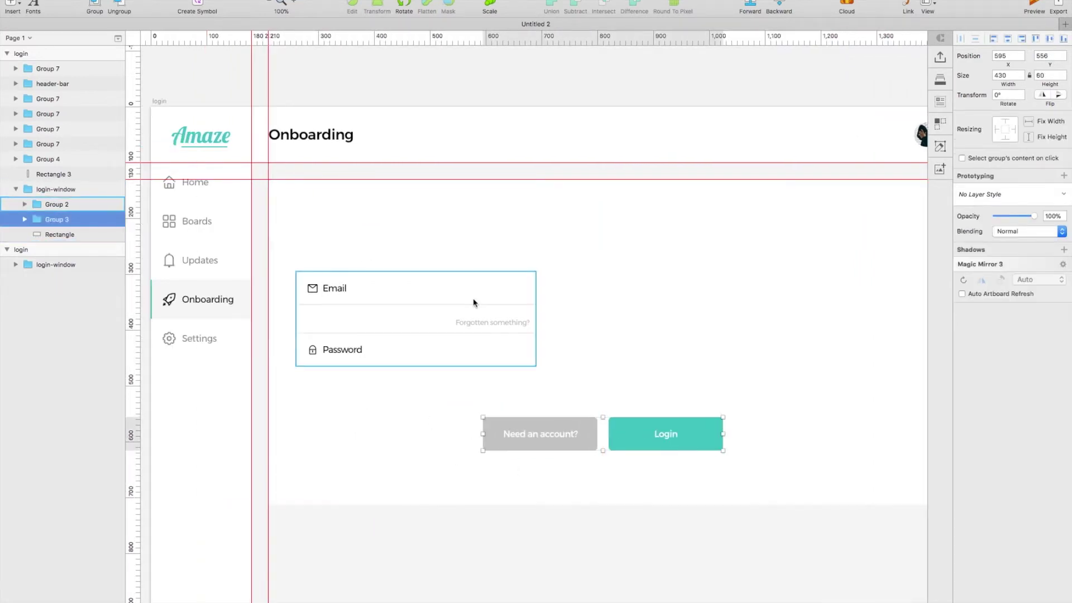
Step: Take the input fields, buttons and background rectangle out of the login-window group and remove that group
shift+click(58, 234)
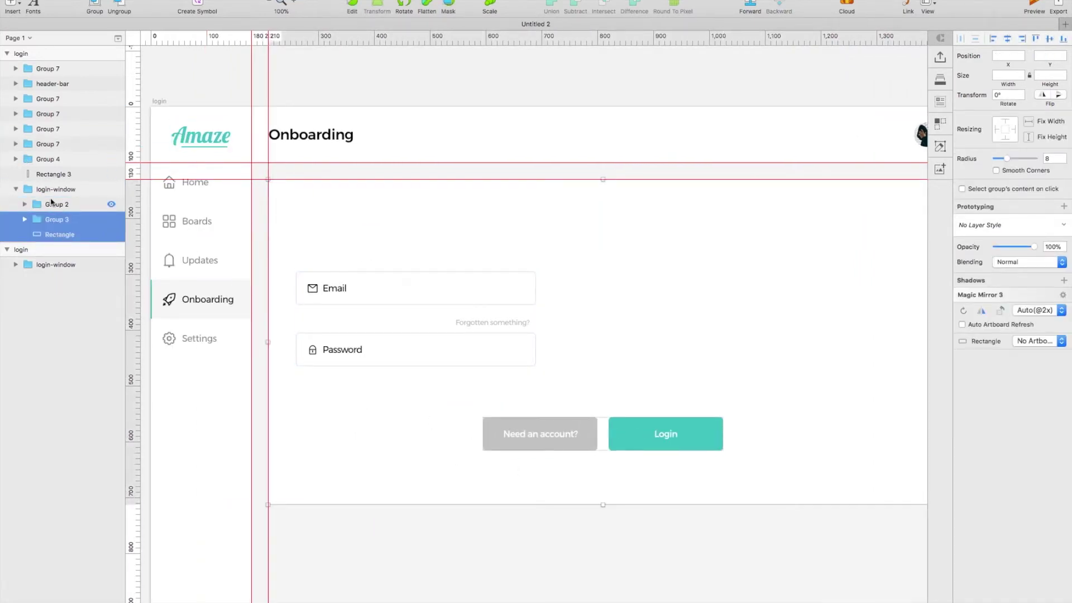
shift+click(50, 202)
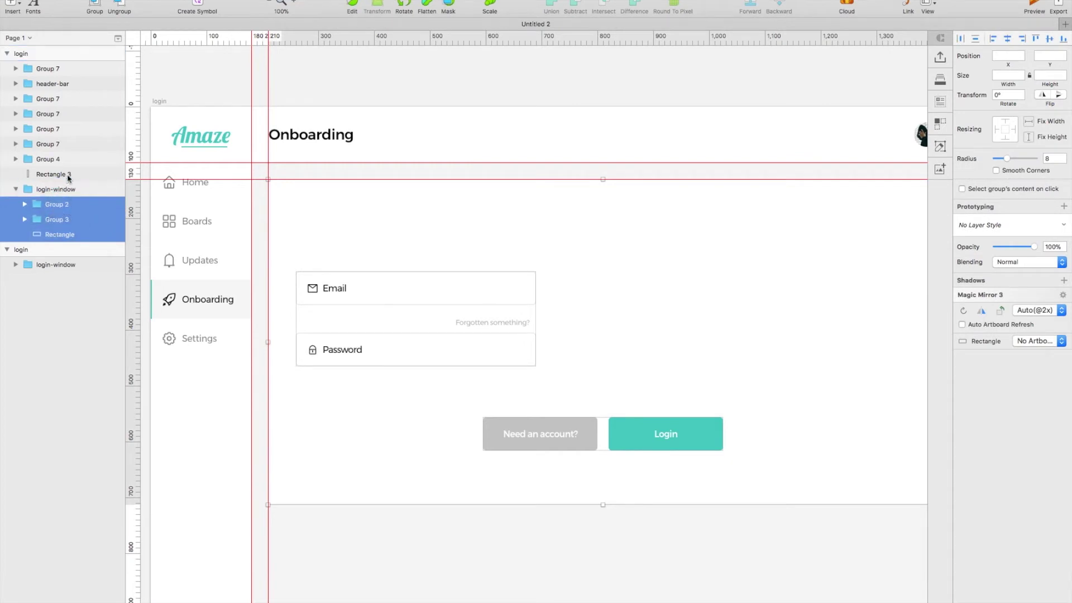
drag(68, 175, 68, 182)
click(62, 235)
key(Delete)
Step: Group the logo, all five menu items and the sidebar background, and name the group left-nav
click(219, 342)
shift+click(216, 306)
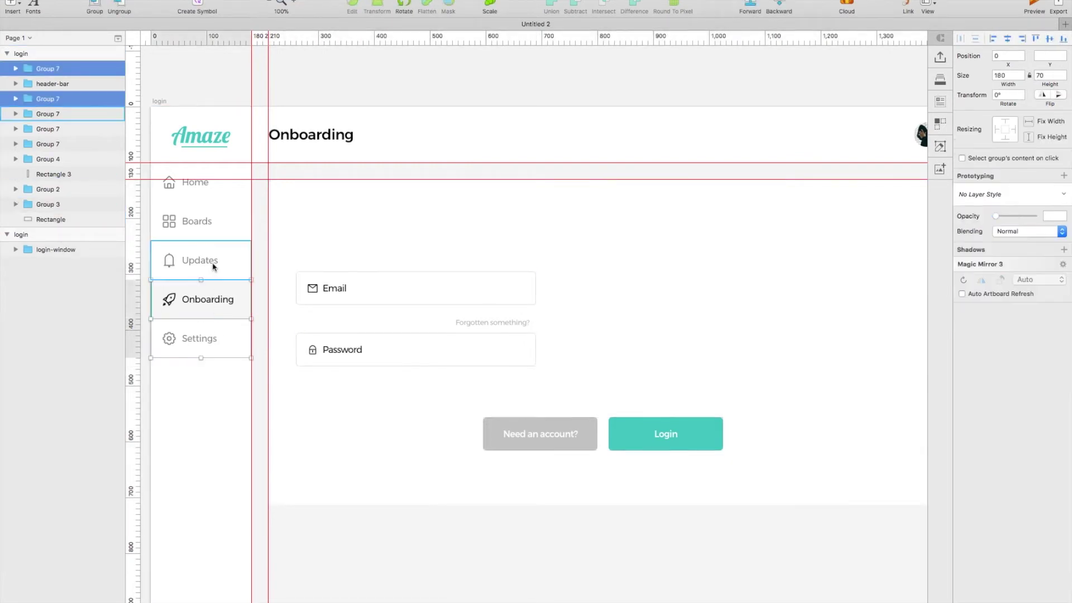
shift+click(212, 271)
shift+click(212, 231)
shift+click(210, 188)
shift+click(208, 145)
shift+click(227, 516)
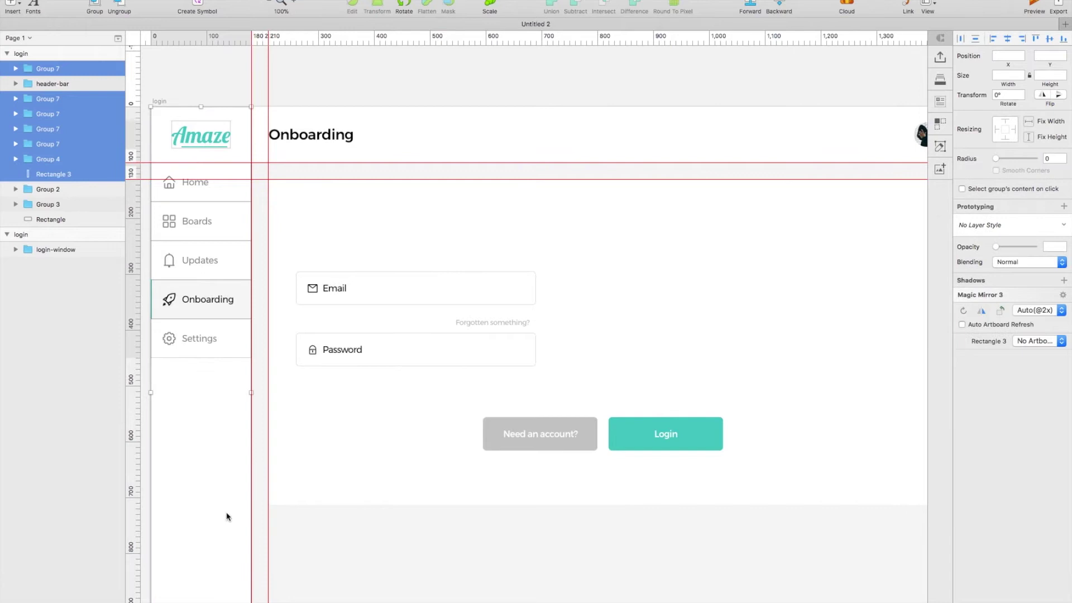
key(super+g)
double_click(48, 68)
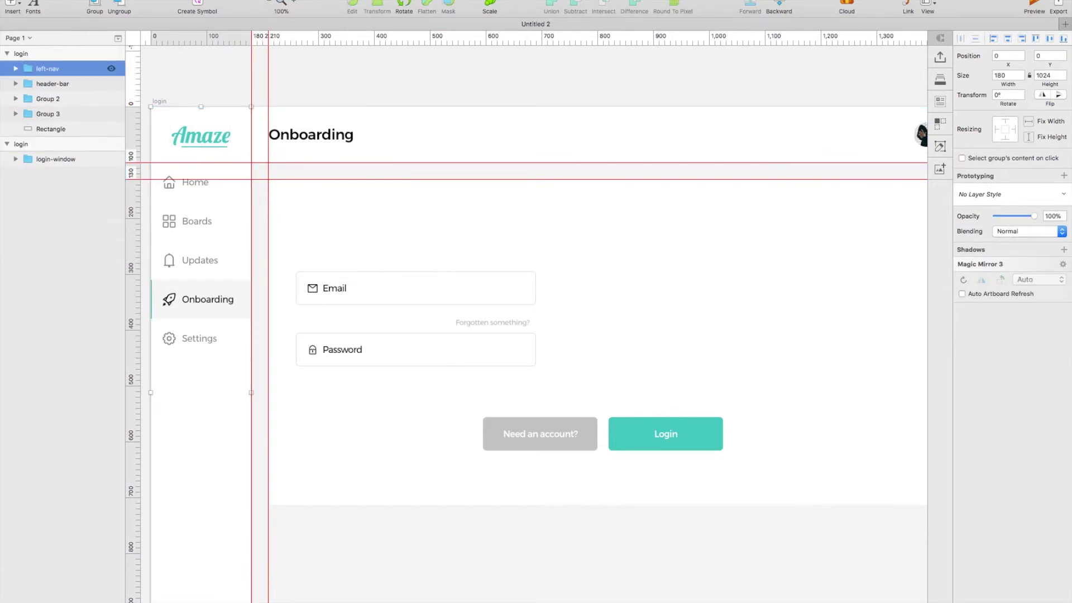
Step: Add a text line at the top of the white card reading Welcome to Amaze, followed by the person's first name and a full stop
scroll(347, 173, left, 1)
scroll(347, 172, up, 1)
click(388, 229)
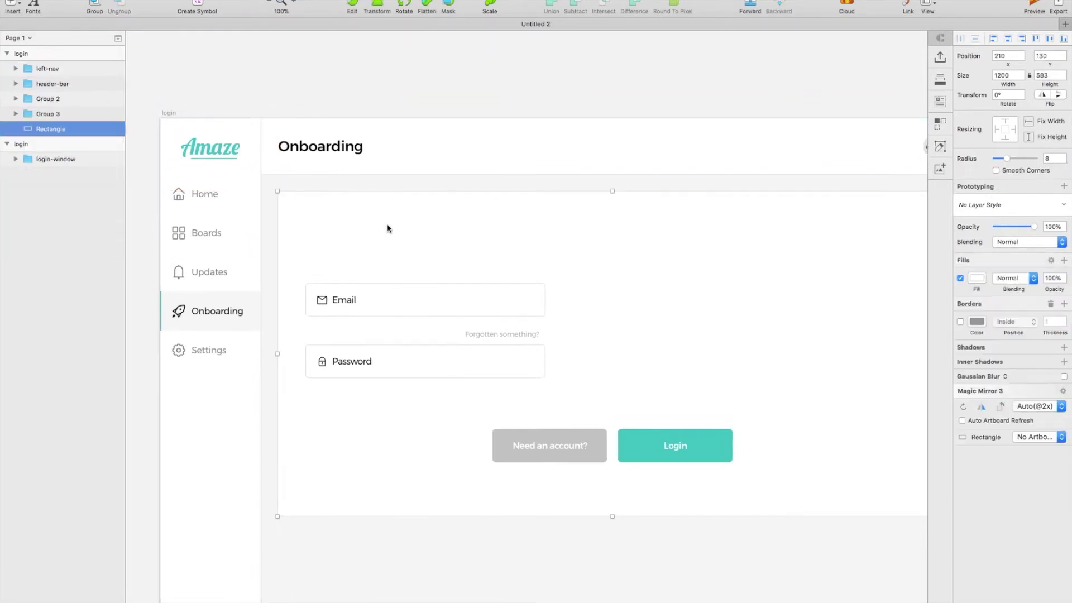
scroll(388, 229, left, 1)
click(12, 7)
click(56, 70)
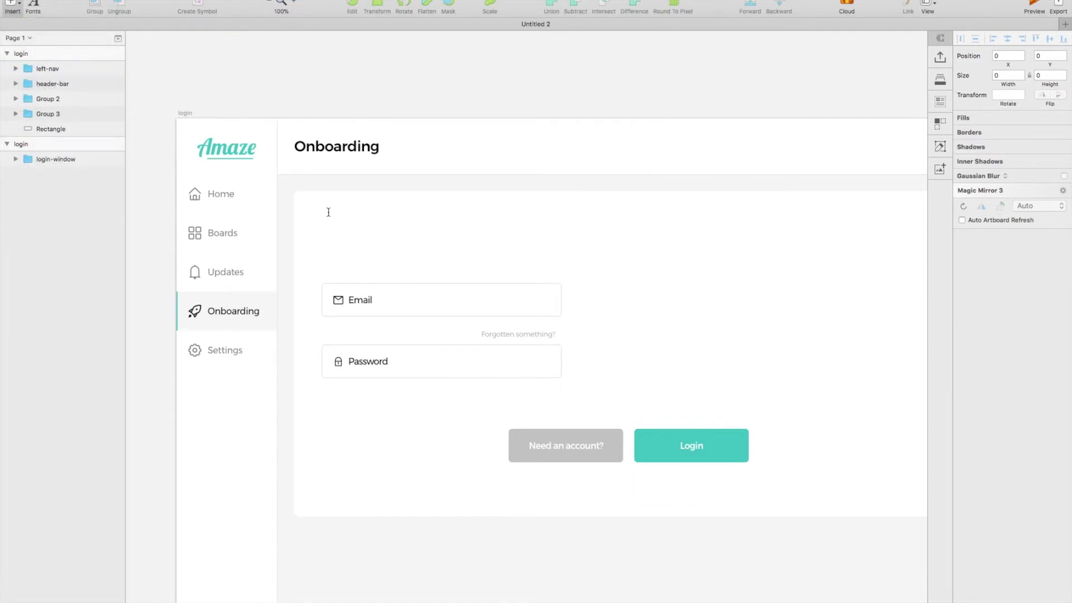
click(328, 213)
text(Welcome to Amaze, Nathan.)
key(Escape)
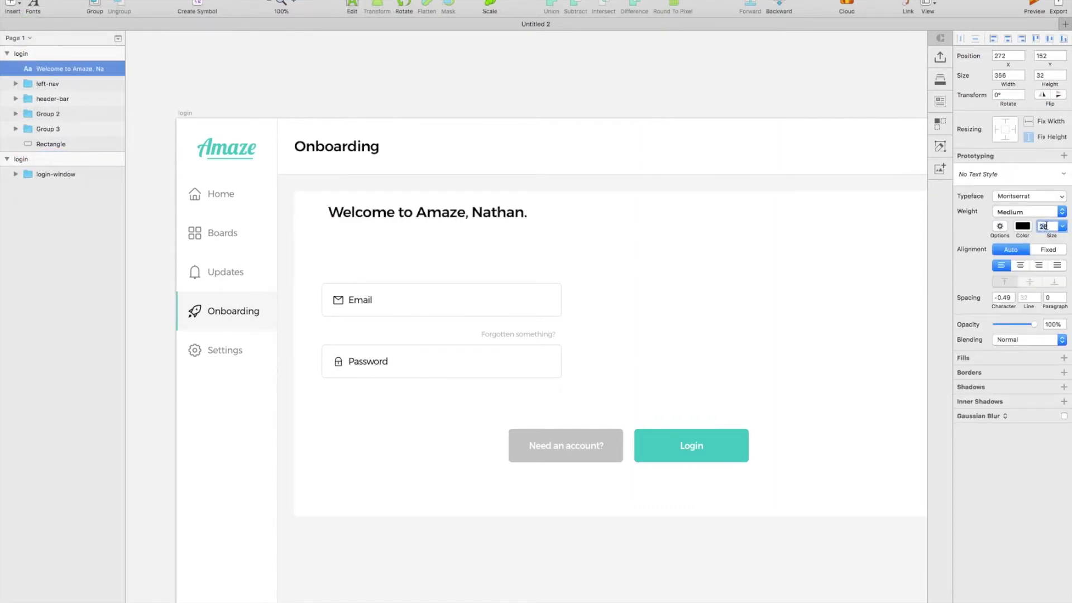
Step: Set the welcome heading's font size to 22 and keep its weight at Medium
text(22)
key(Return)
click(1032, 212)
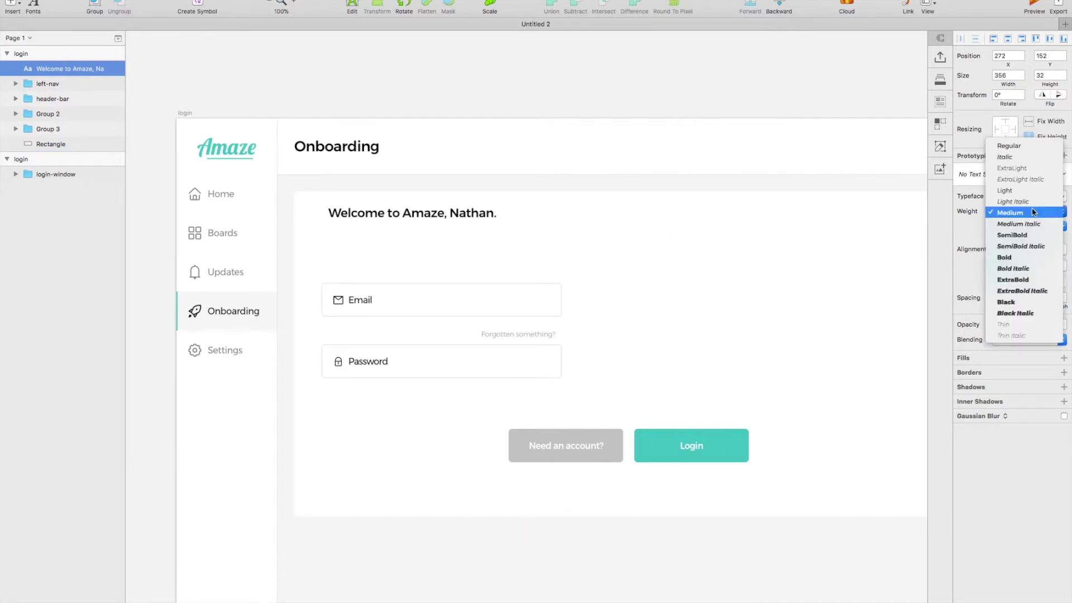
click(1033, 212)
Step: Position the welcome heading at X 240, Y 160 and duplicate it directly below at X 240, Y 187
drag(403, 216, 360, 231)
key(shift+Down)
key(shift+Down)
key(shift+Down)
key(shift+Right)
key(shift+Right)
key(shift+Right)
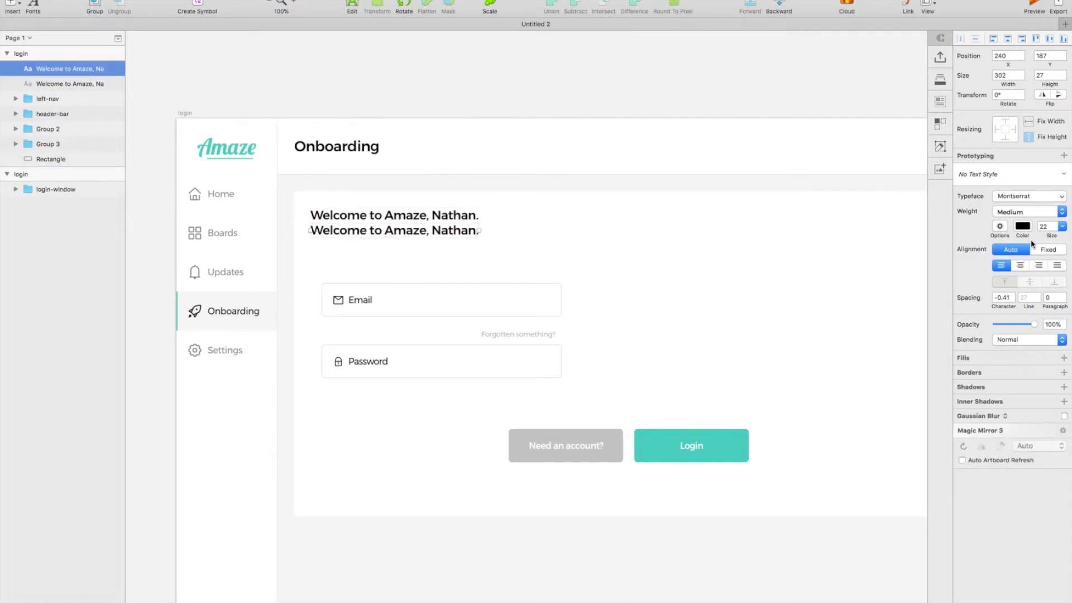
Step: Style the duplicated line with Regular weight, size 16 and grey 666464, and nudge it to Y 196
click(1046, 215)
click(1043, 202)
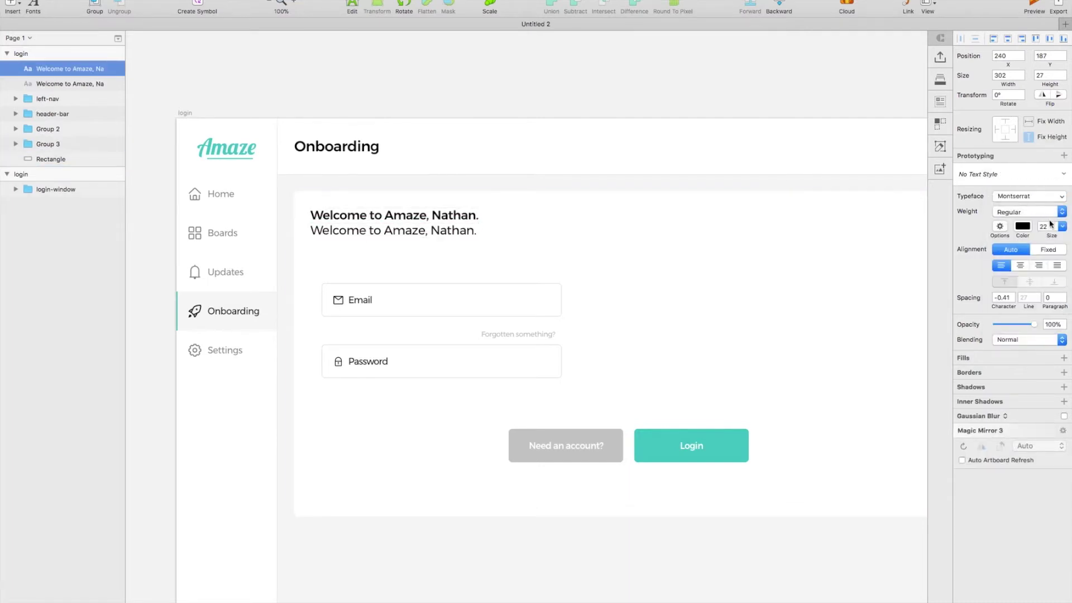
text(16)
key(Return)
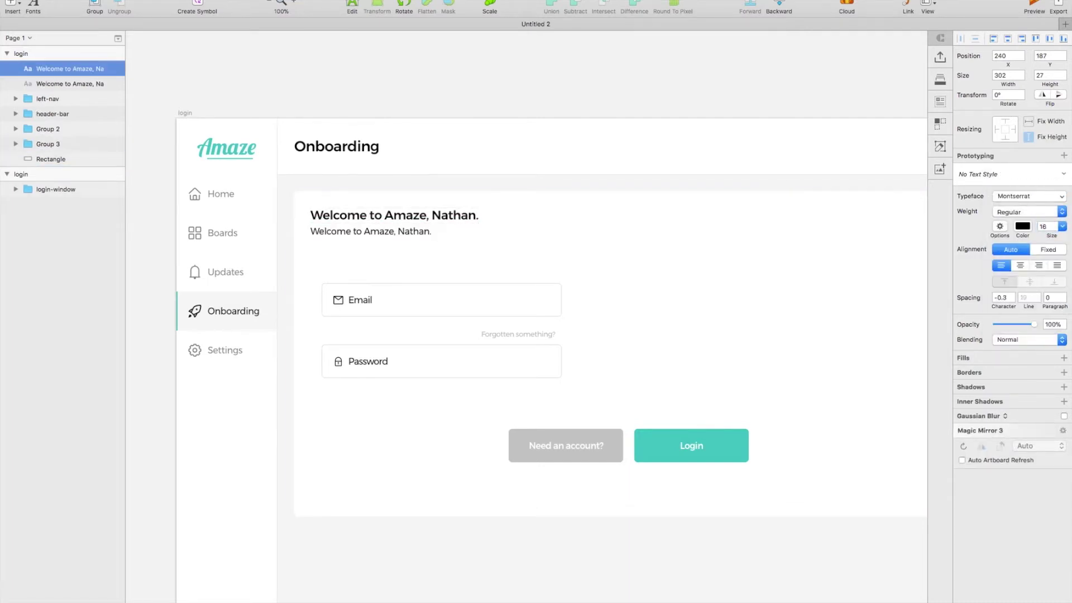
click(1022, 226)
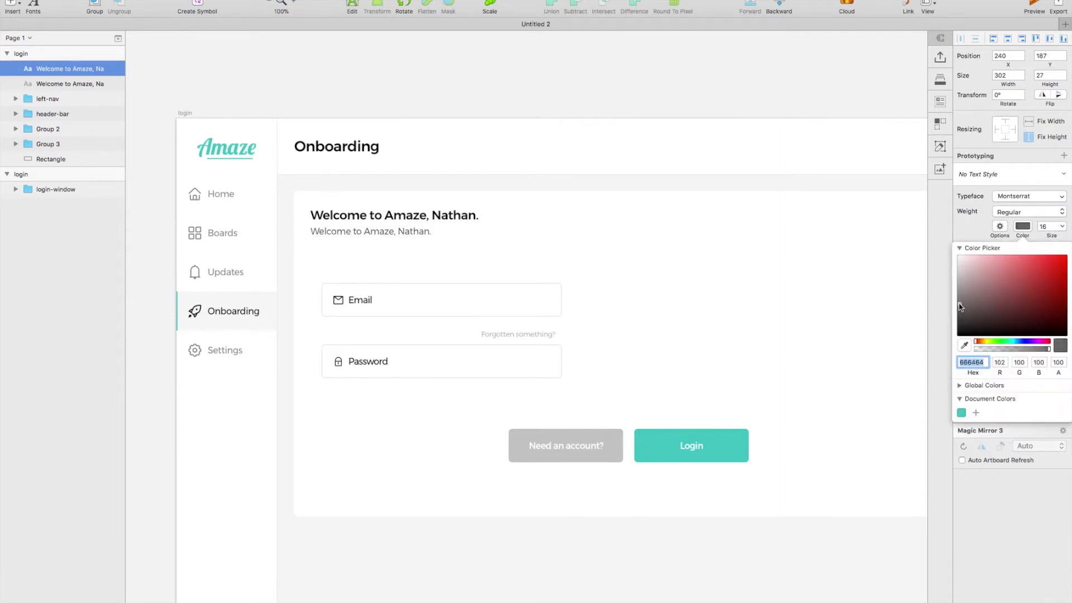
click(426, 233)
key(Down)
key(Down)
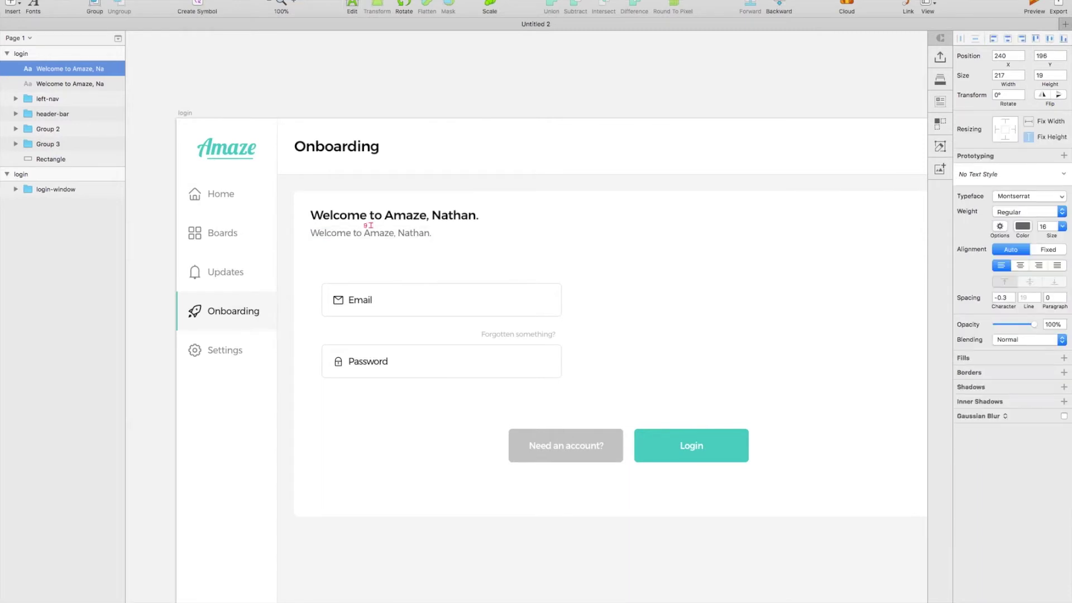
Step: Replace the duplicated line with a two-line intro about selecting key use cases for Amaze from the list below to tailor the experience
double_click(425, 235)
text(ing Amaze from the list below.)
key(Return)
text(This way, we can tailor your experience to suit your exact needs while using the platform.)
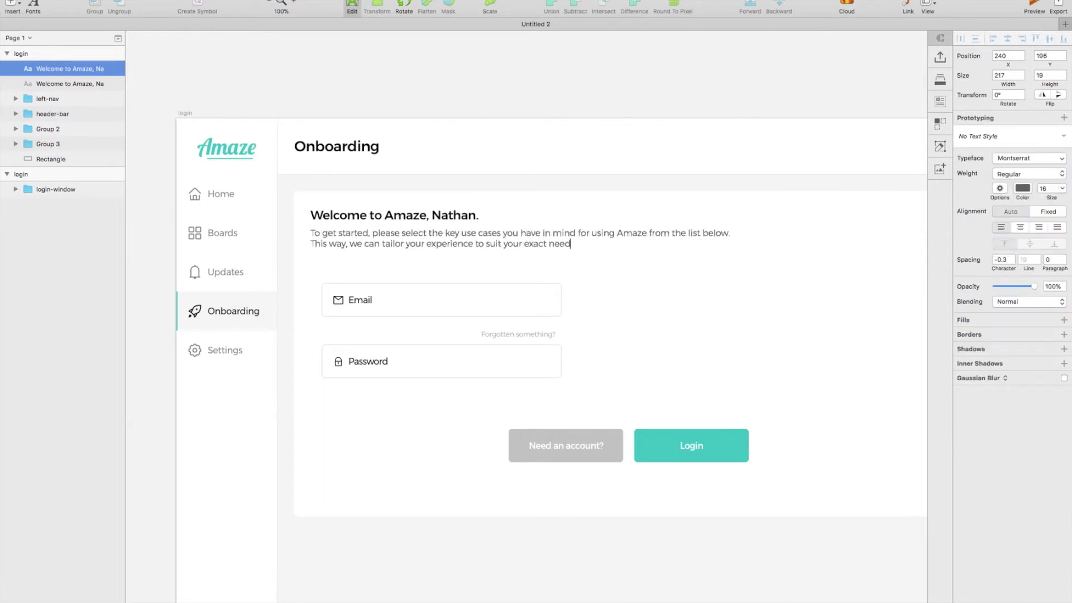
key(Escape)
Step: Set the intro paragraph's line spacing to 21 and position it at X 240, Y 197
click(1039, 295)
click(1038, 296)
drag(577, 242, 576, 238)
key(shift+Down)
Step: Group the welcome heading with the intro paragraph
scroll(576, 240, up, 1)
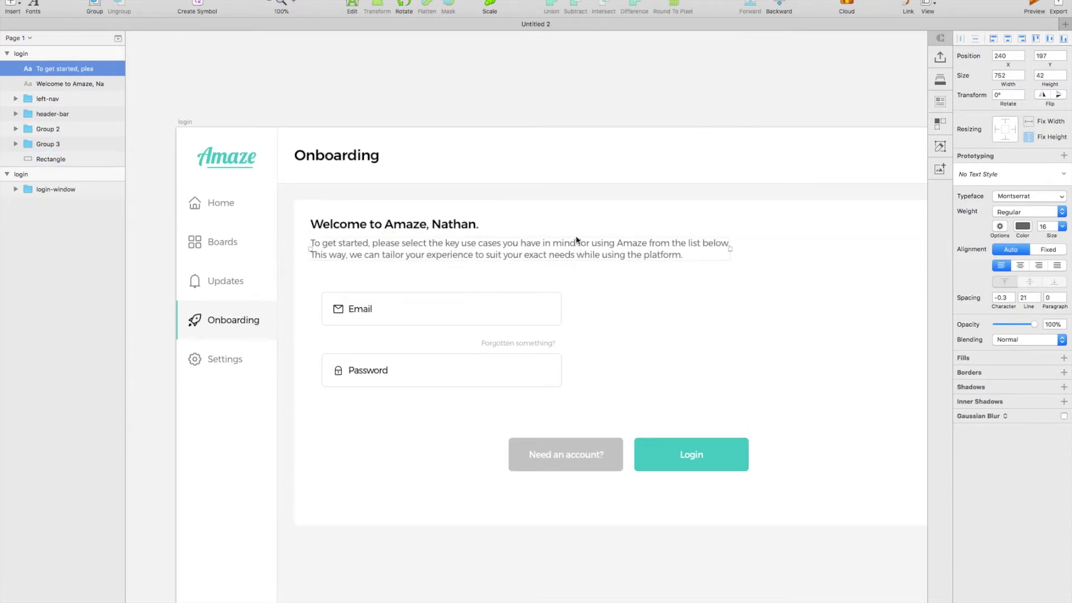
shift+click(365, 223)
key(super+g)
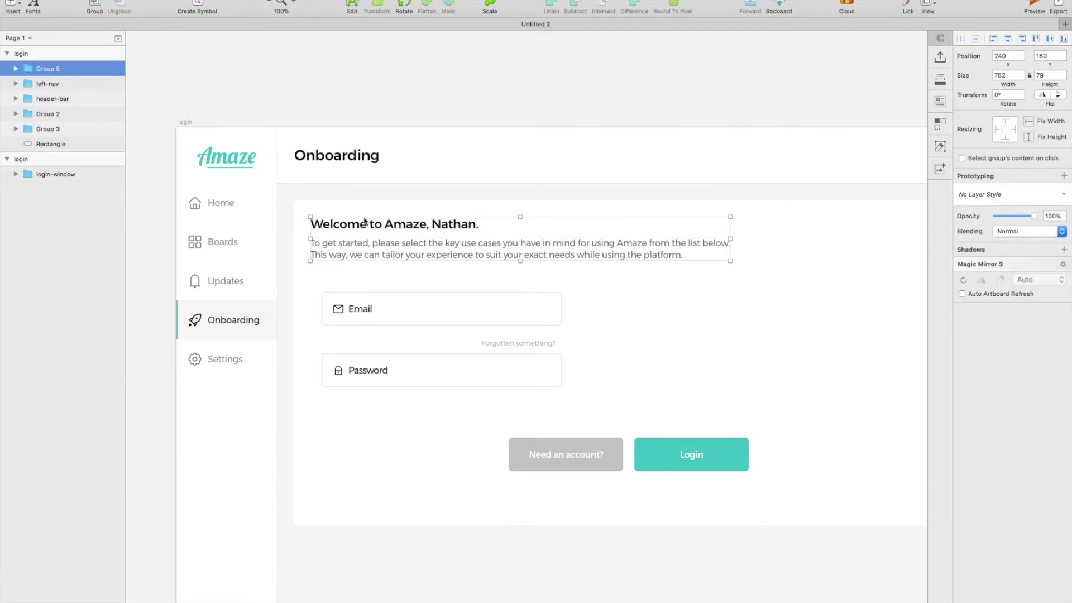
Step: Move the two-button group to the card's lower right corner at X 960, Y 623
scroll(439, 307, right, 1)
scroll(440, 308, left, 1)
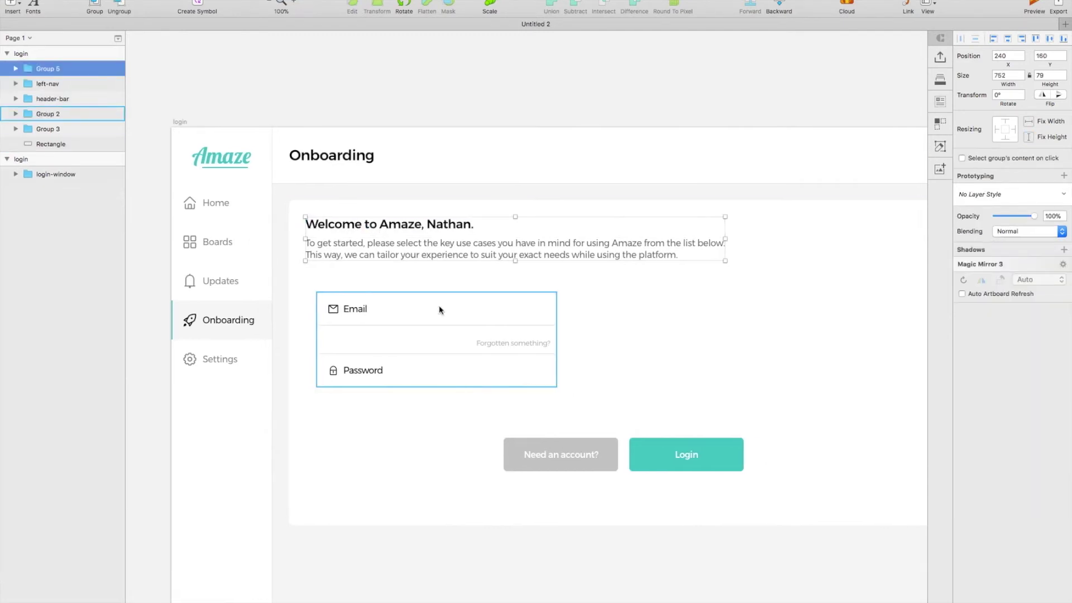
click(581, 460)
scroll(559, 452, right, 5)
drag(530, 445, 732, 469)
scroll(733, 486, down, 2)
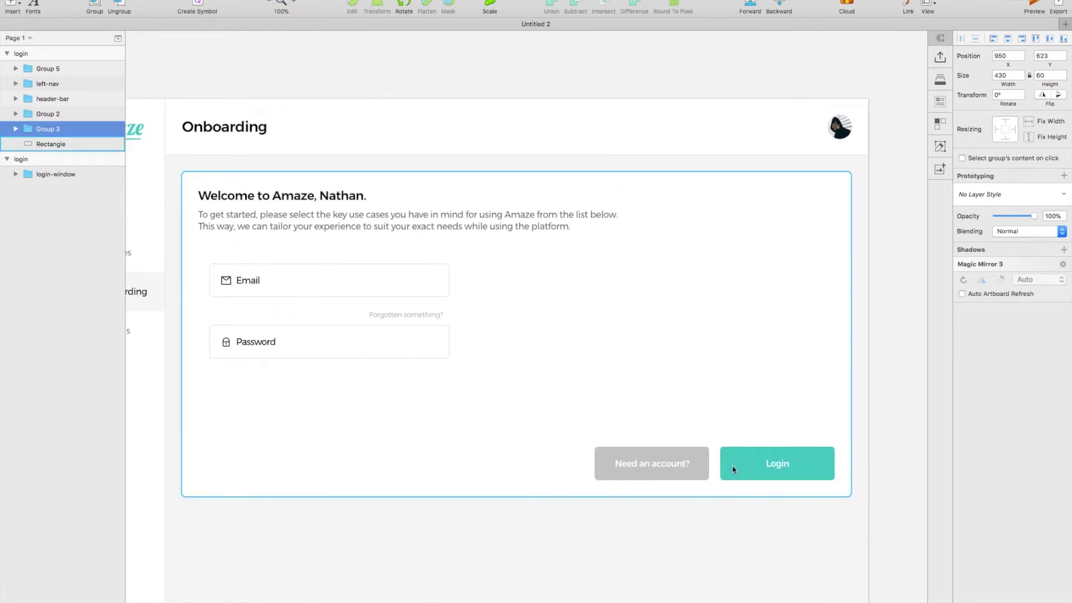
Step: Set the white welcome card's height to 580 and move the two-button group up to Y 620
click(725, 380)
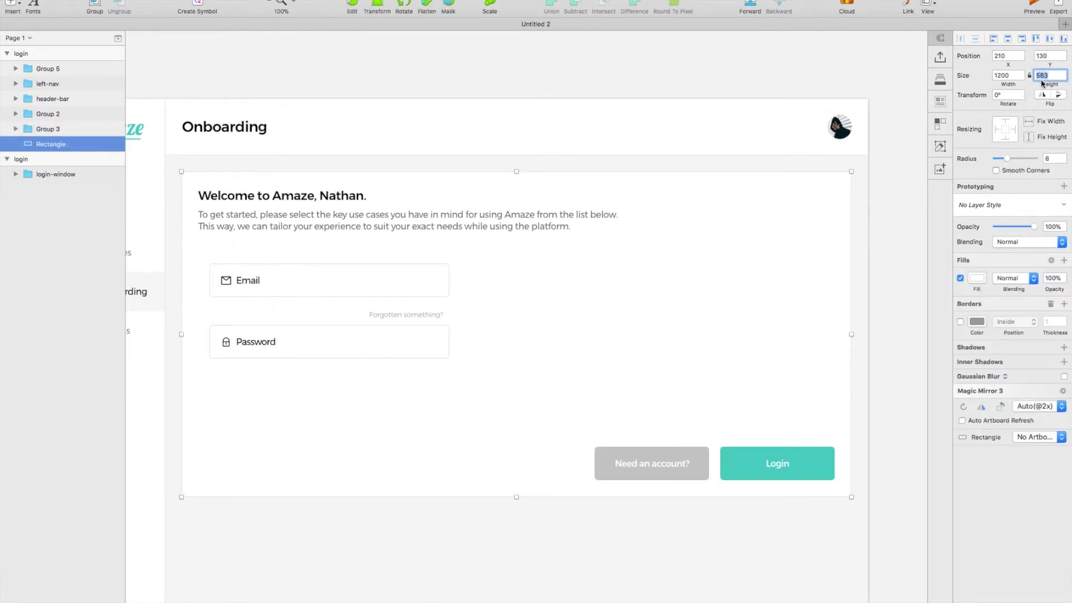
text(580)
key(Return)
click(784, 461)
mouse_move(785, 461)
mouse_down()
mouse_move(806, 475)
mouse_move(786, 468)
mouse_up()
Step: Change the teal Login button's label to Continue and centre it in the button
double_click(785, 464)
double_click(785, 464)
text(Continue)
key(Escape)
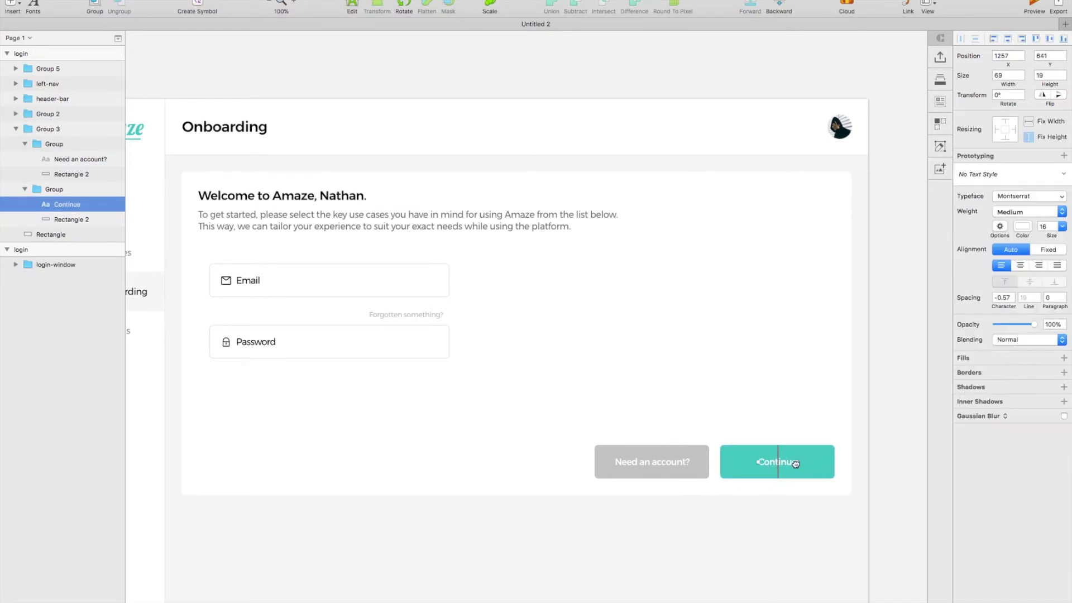
Step: Recolour the grey "Need an account?" button's rectangle with white sampled from the card
double_click(658, 464)
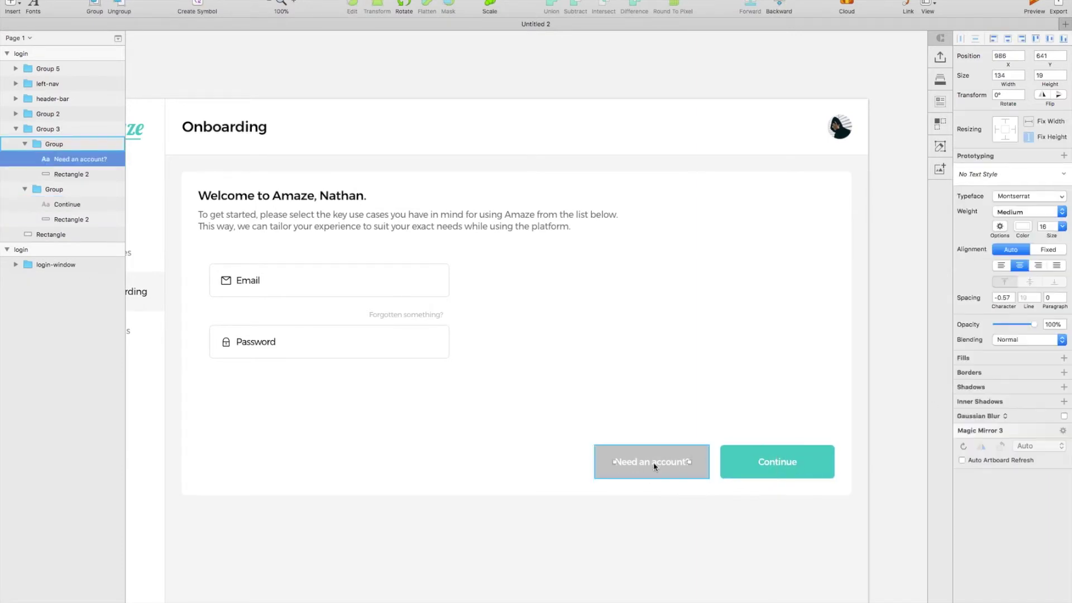
double_click(694, 458)
key(ctrl+c)
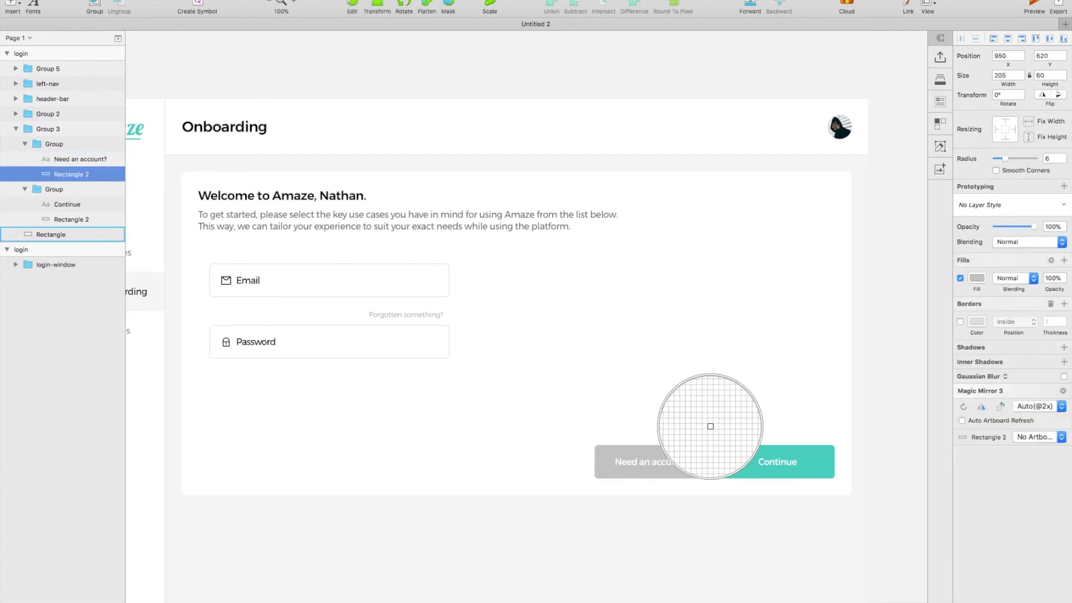
click(710, 427)
Step: Give the "Need an account?" label a muted grey colour and Regular weight
click(669, 468)
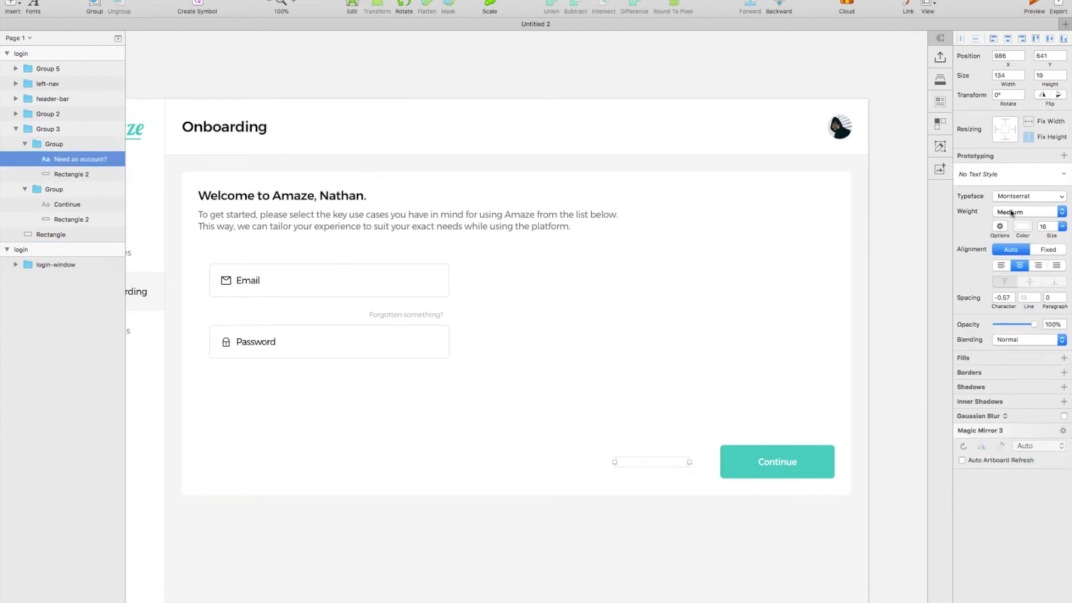
key(ctrl+c)
click(741, 454)
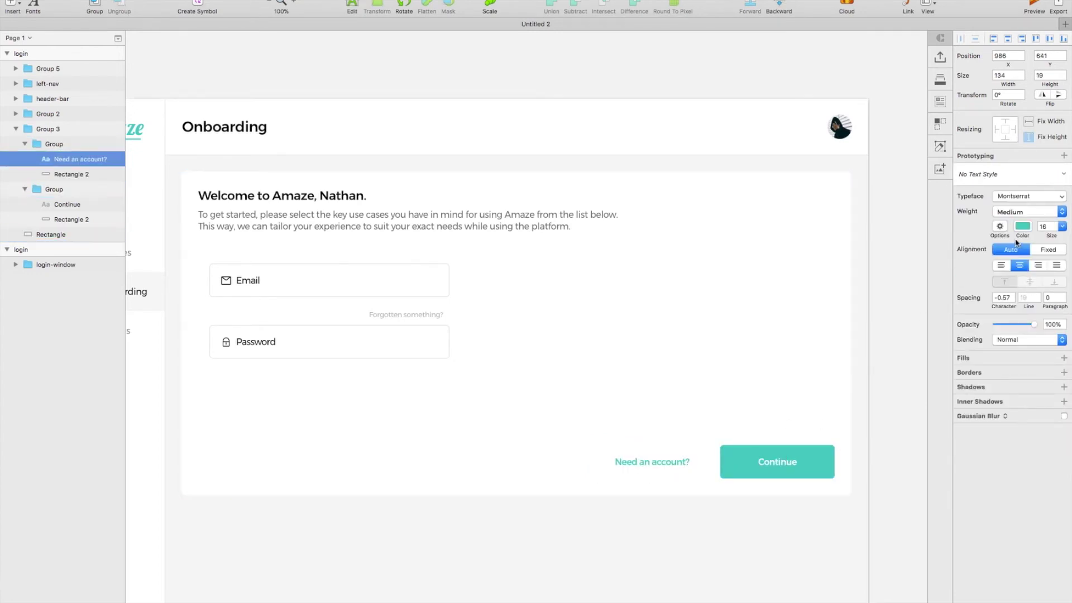
click(1022, 226)
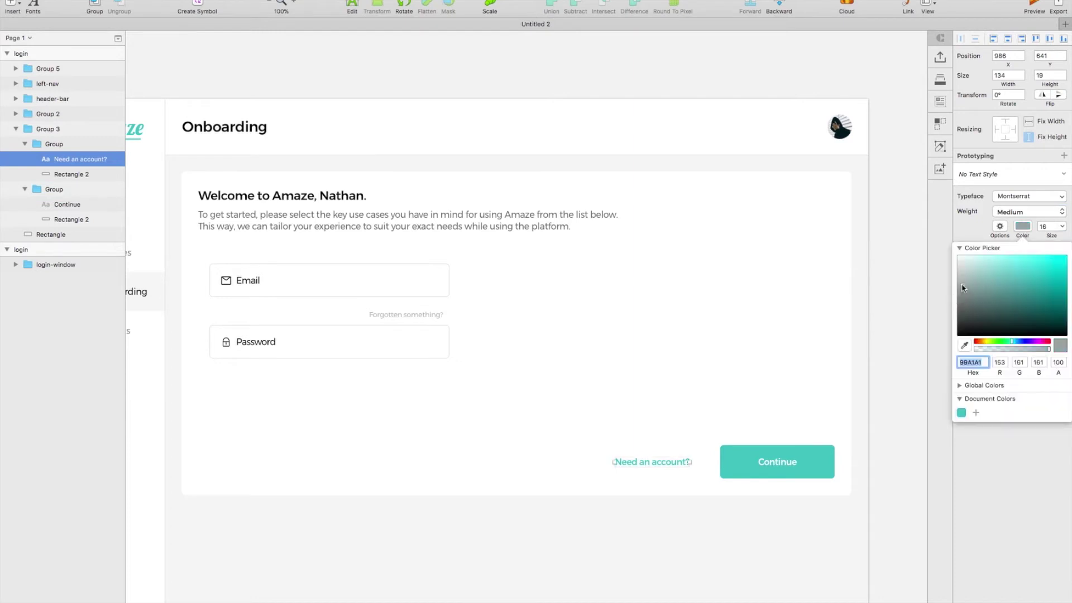
click(967, 233)
click(1039, 212)
click(1020, 149)
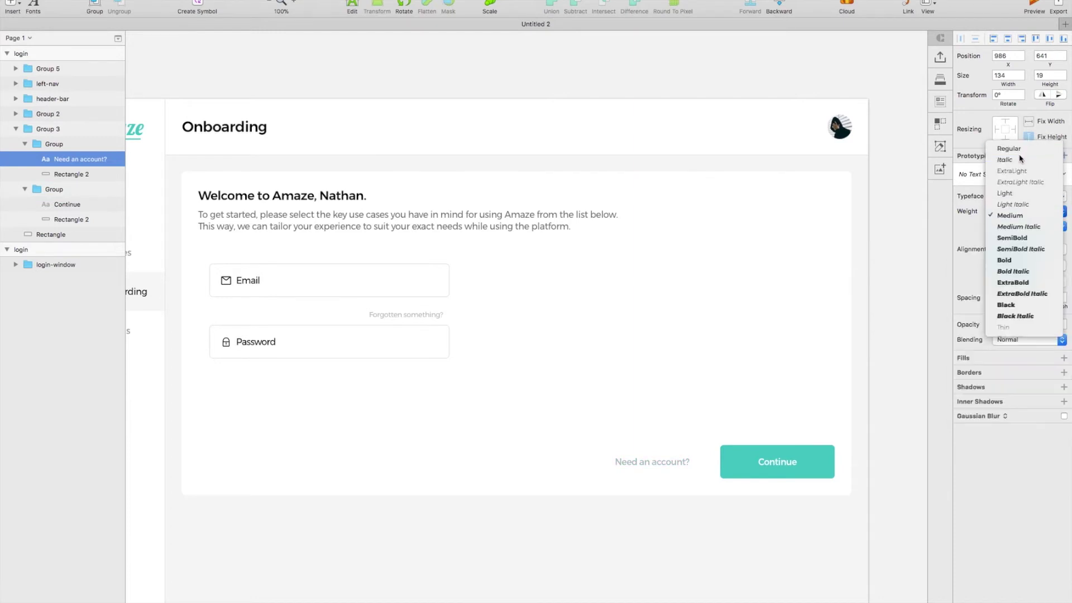
Step: Replace the "Need an account?" label with Skip
double_click(674, 463)
text(Skip)
key(Escape)
click(725, 537)
Step: Delete the "Forgotten something?" link and the Password field from the welcome card
scroll(724, 536, left, 2)
scroll(724, 540, left, 5)
scroll(725, 540, down, 1)
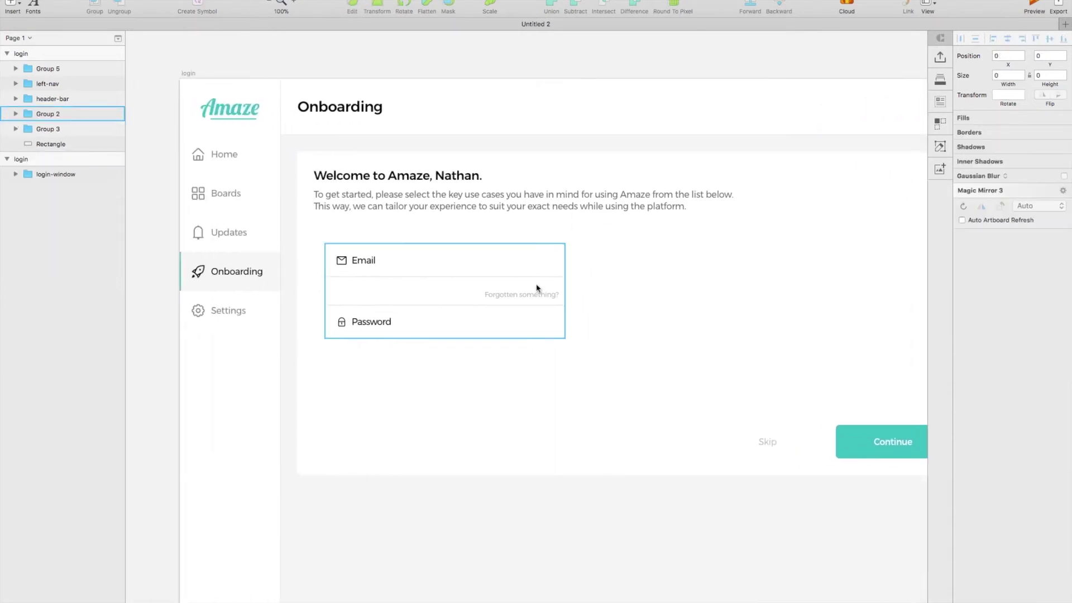
double_click(530, 296)
key(Delete)
double_click(511, 314)
key(Delete)
Step: Move the Email field's group out of its parent group and delete the emptied parent group
scroll(511, 314, up, 1)
click(480, 268)
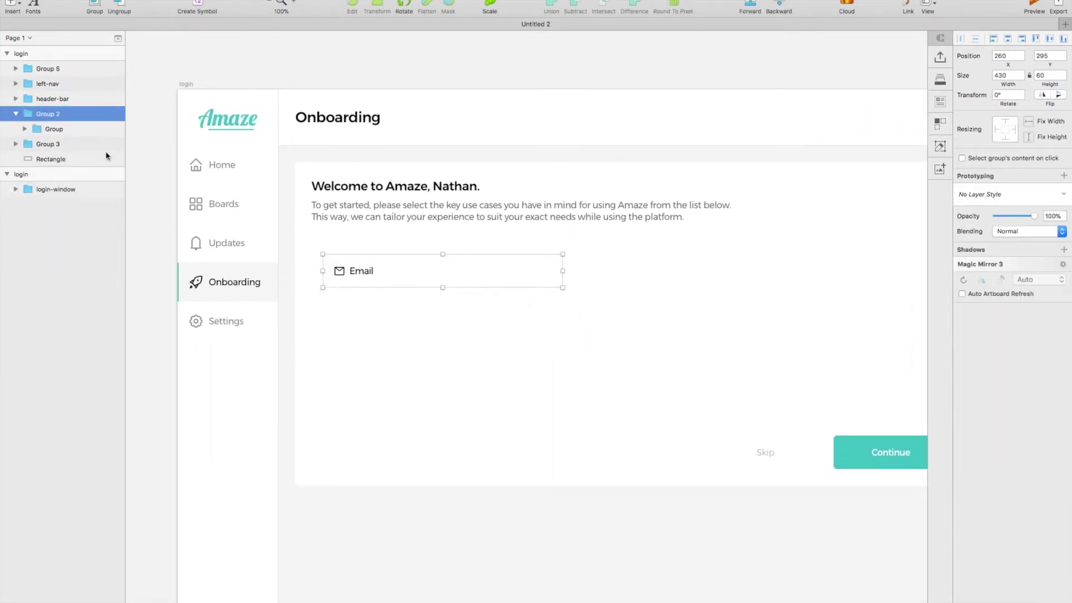
click(47, 128)
drag(47, 128, 61, 107)
click(58, 130)
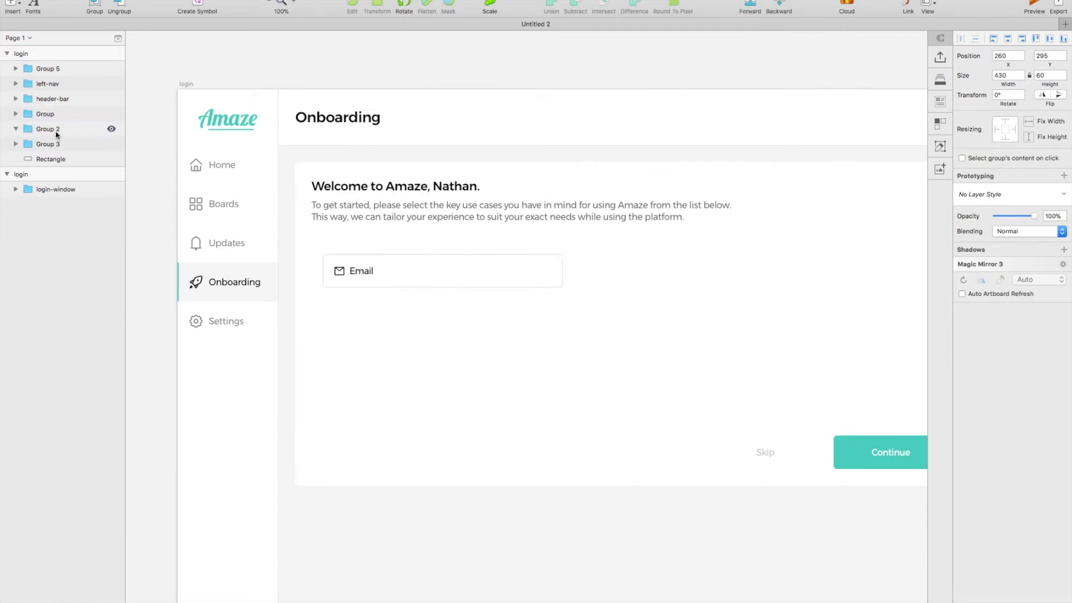
key(Delete)
Step: Remove the envelope icon from the Email field and set its rectangle's width to 210
click(520, 262)
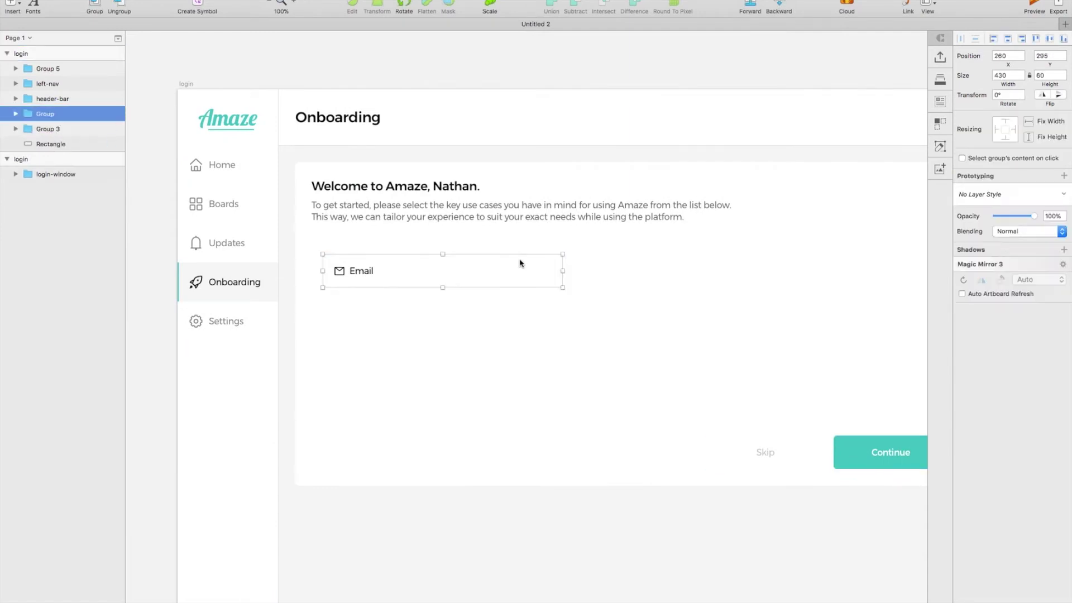
double_click(342, 277)
key(Delete)
click(364, 275)
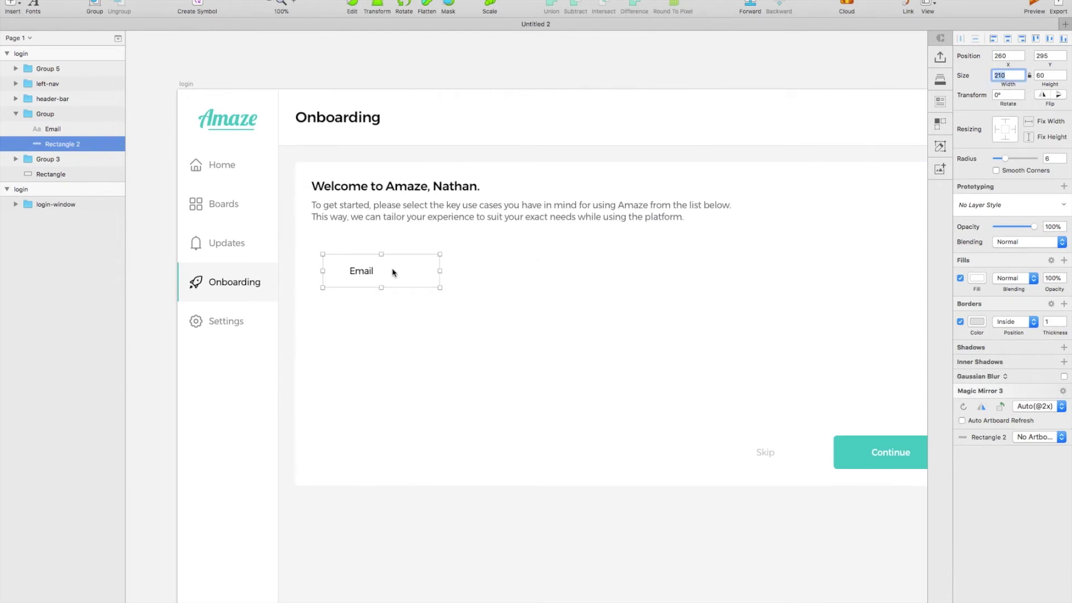
Step: Centre the Email label in its box with centred text alignment and change its text to Personal
click(362, 271)
drag(363, 270, 375, 271)
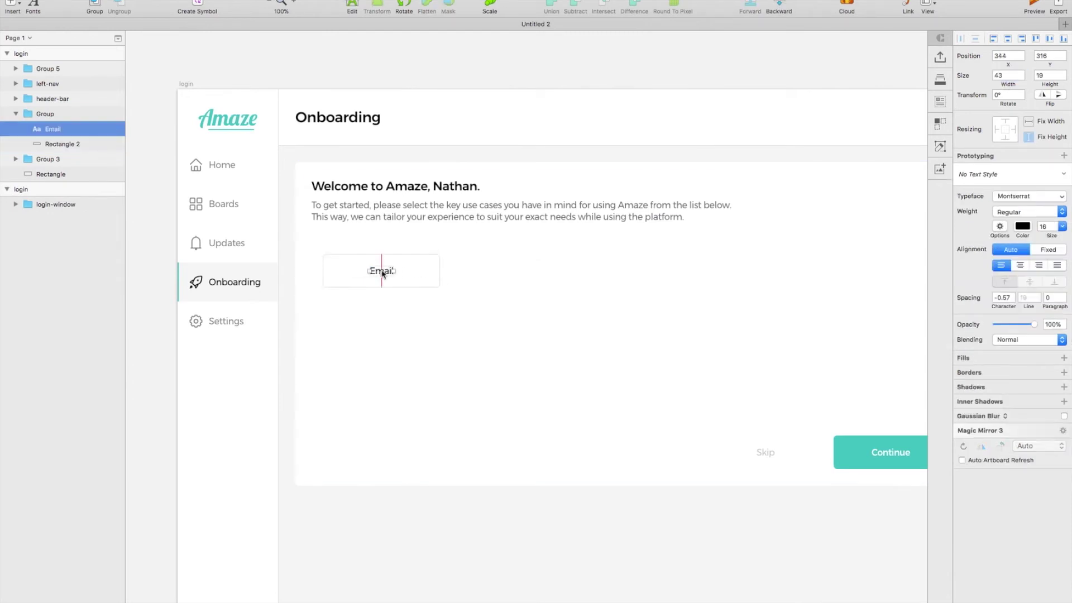
click(1018, 266)
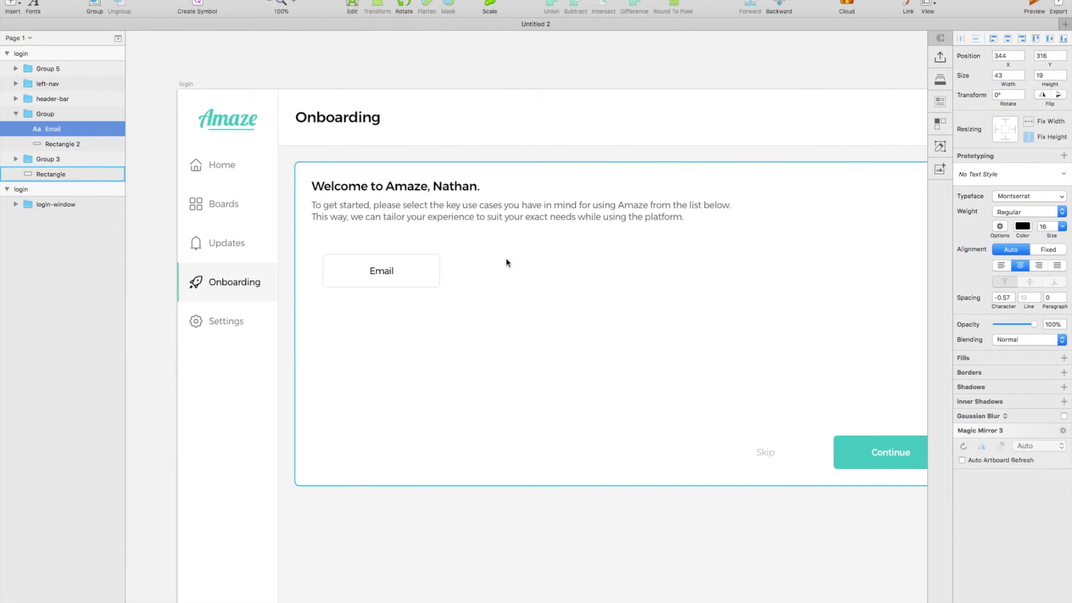
double_click(380, 272)
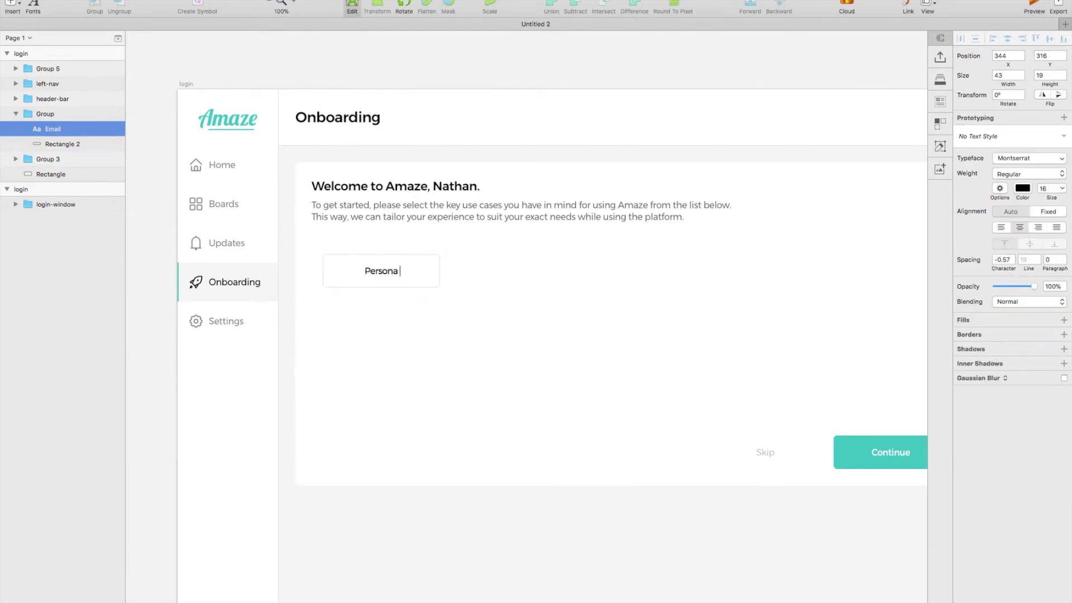
key(Escape)
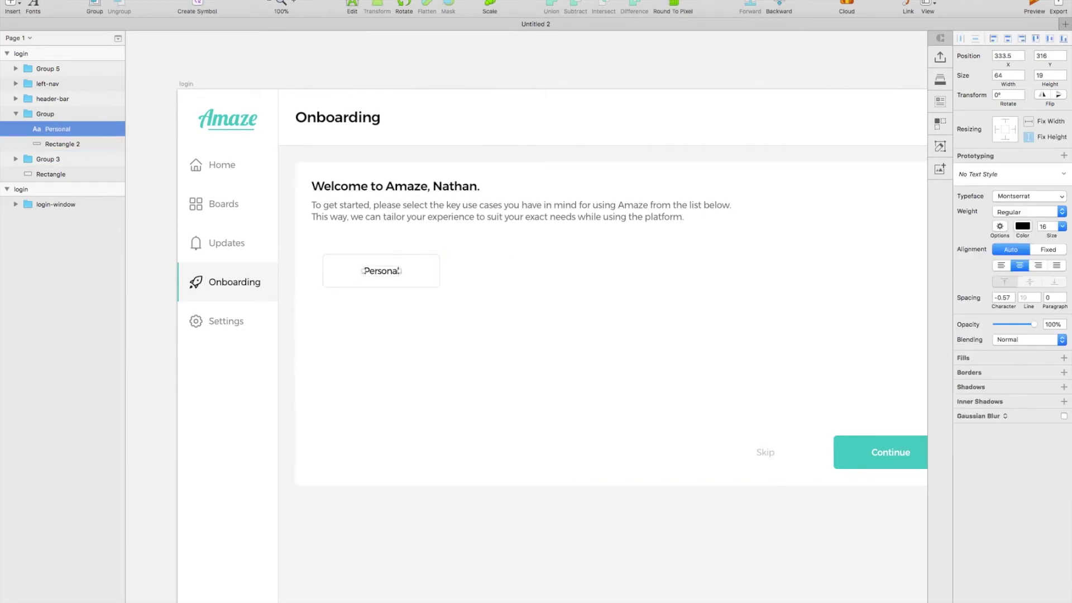
Step: Duplicate the Personal box beside the original at X 490 and change the copy's label to Finance
click(359, 290)
drag(370, 280, 487, 272)
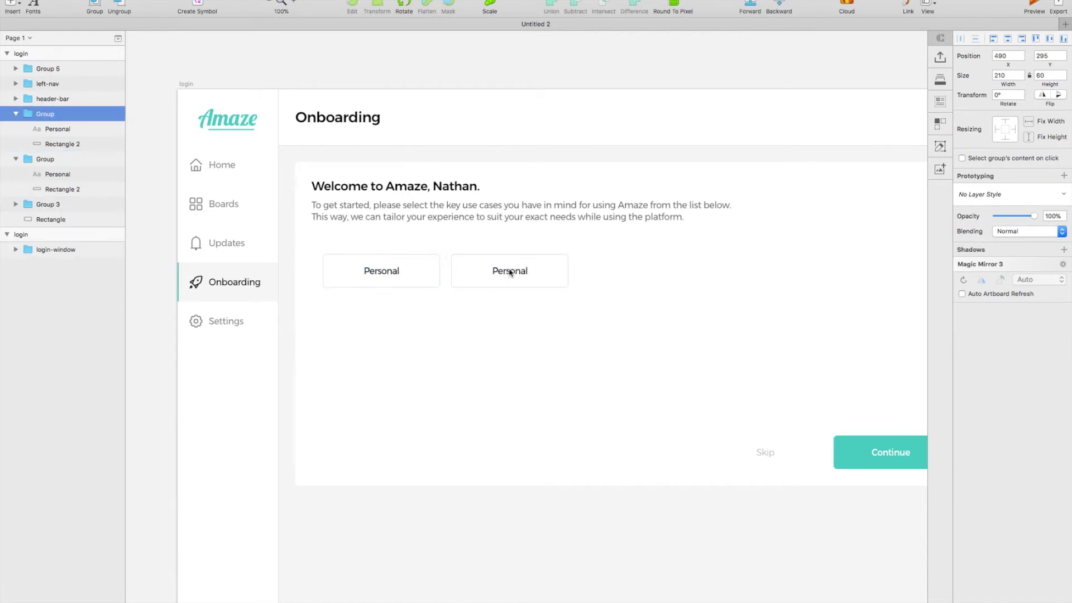
double_click(510, 272)
double_click(510, 271)
text(Finance)
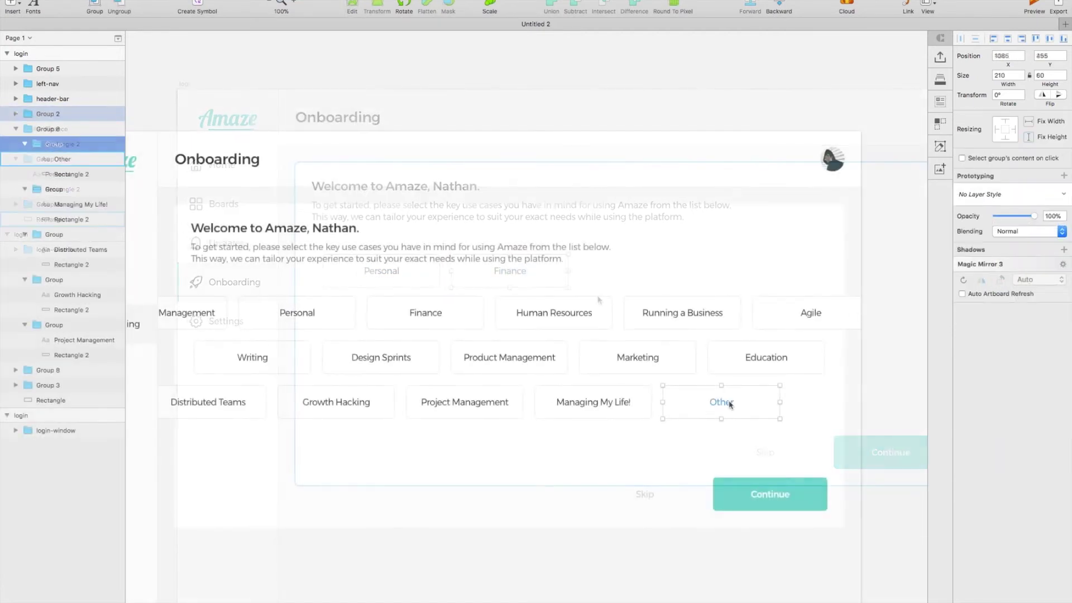
Step: Duplicate the Other box at the end of the third row and group the three use-case rows together
drag(730, 404, 841, 402)
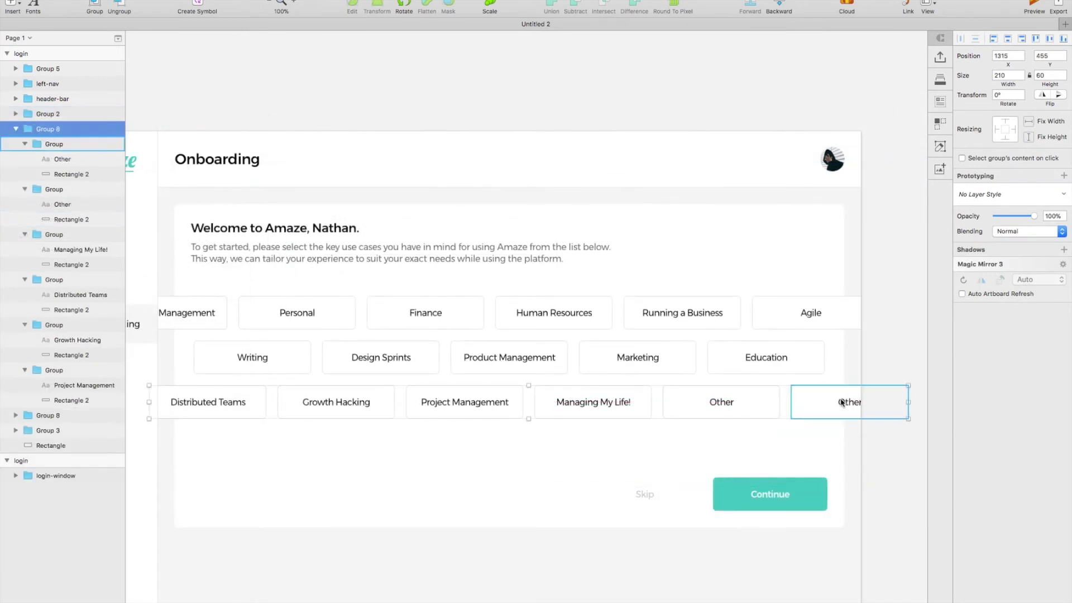
click(799, 404)
shift+click(617, 359)
shift+click(645, 326)
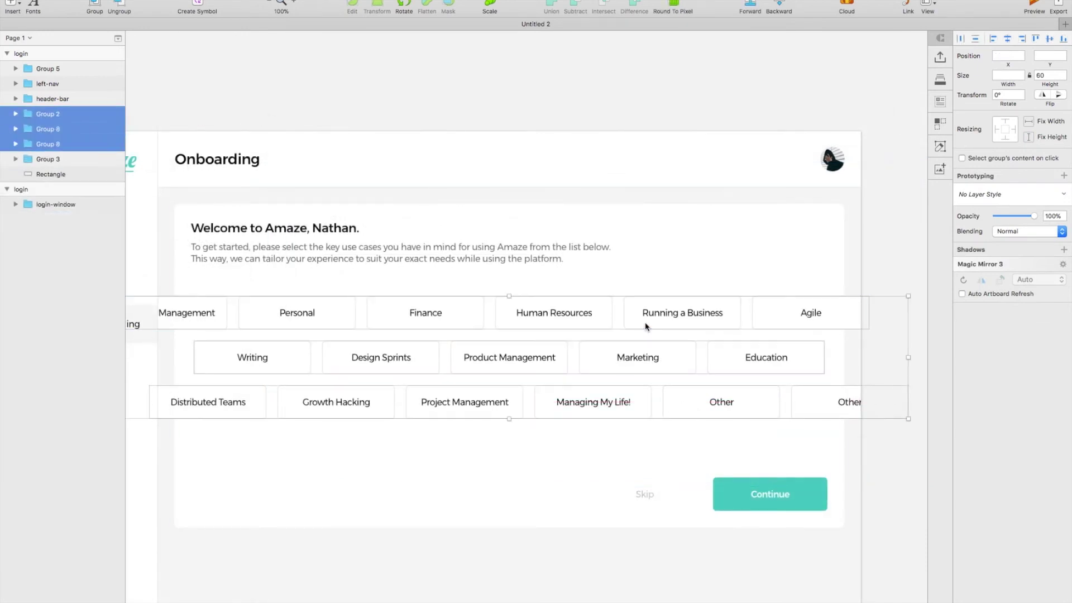
key(super+g)
Step: Place the use-case rows group below the button group in the layer order and mask it with the card rectangle
click(15, 129)
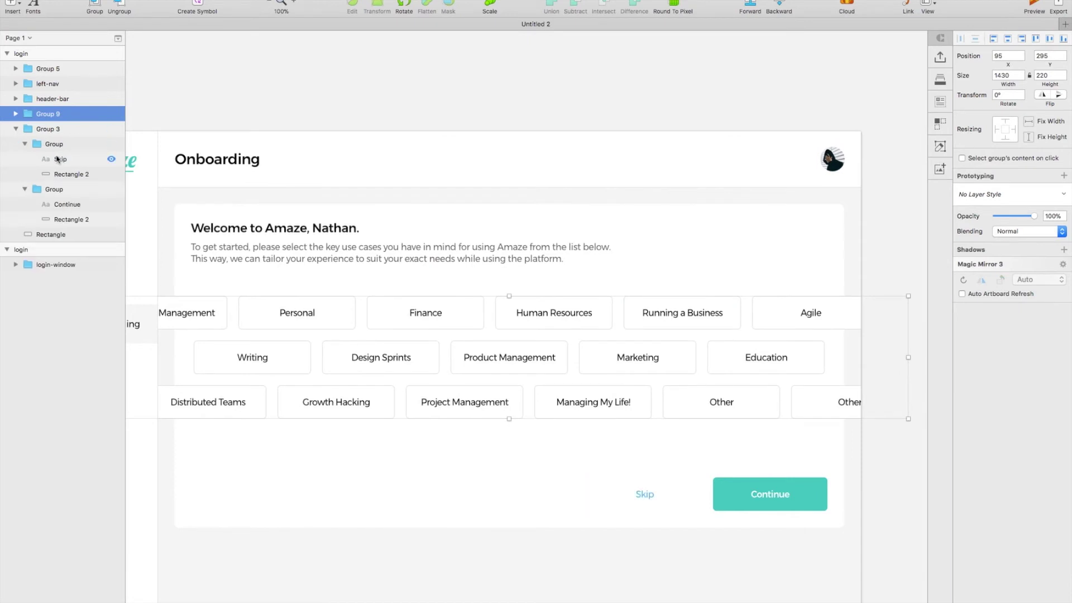
click(16, 129)
drag(41, 115, 48, 140)
shift+click(49, 143)
right_click(49, 144)
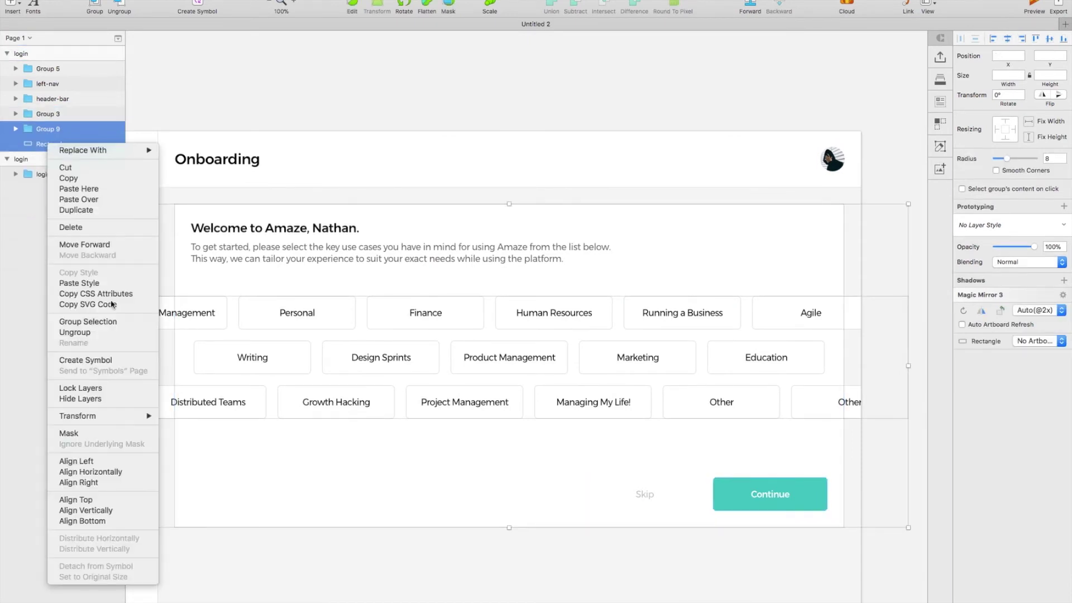
click(102, 432)
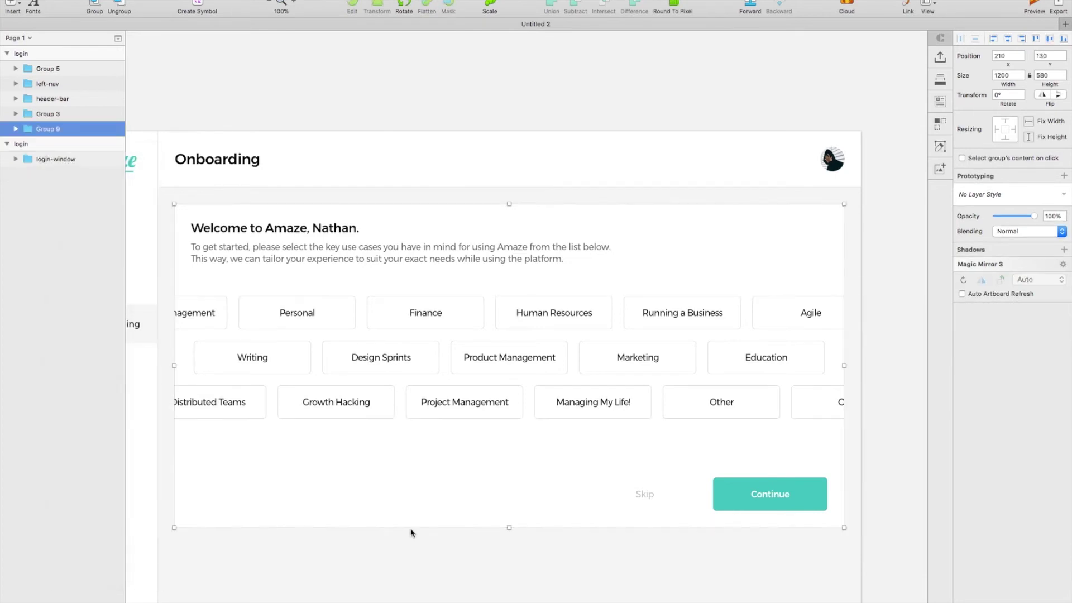
Step: Align the use-case rows group vertically with the card's mask shape
double_click(434, 374)
shift+click(410, 496)
click(266, 1)
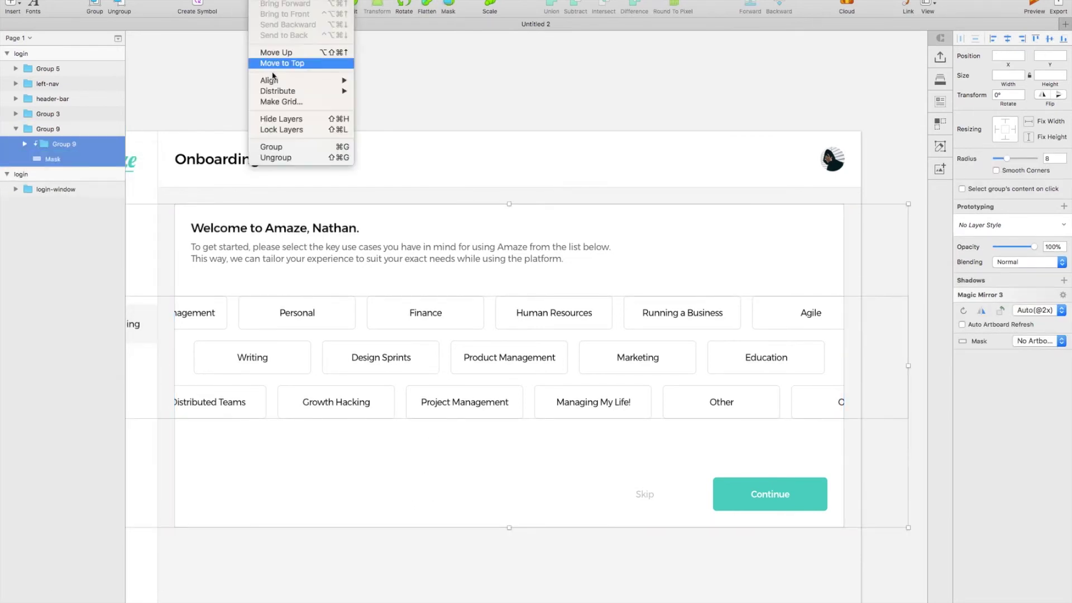
mouse_move(312, 81)
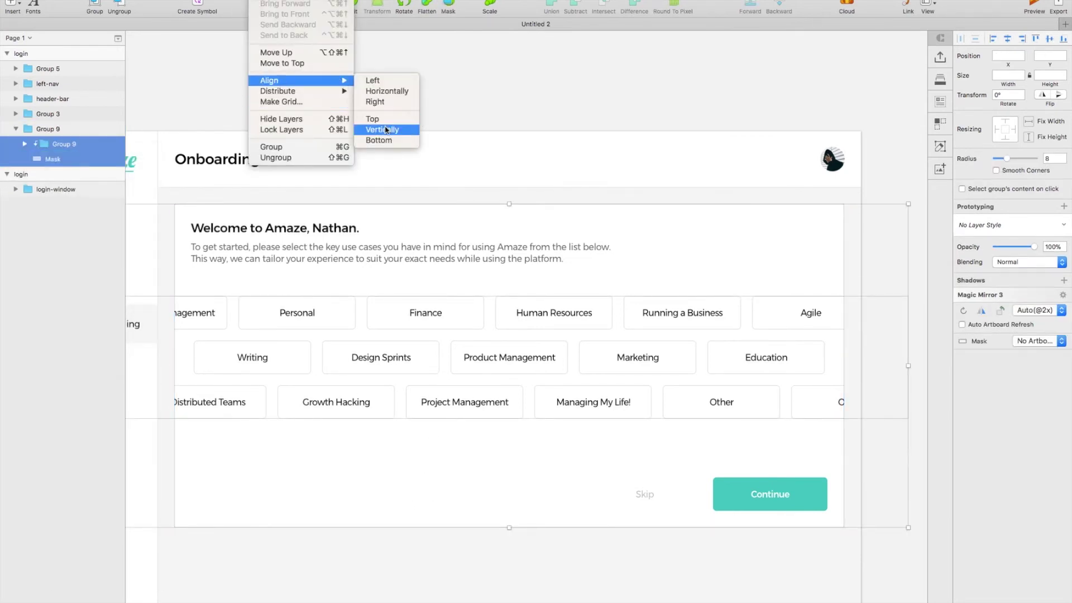
click(386, 130)
click(533, 107)
Step: Insert the Apple iOS UI pagination symbol "On Light - 3 Dots" in the card's lower left area
scroll(534, 107, left, 3)
scroll(534, 107, down, 1)
scroll(533, 107, right, 2)
click(12, 6)
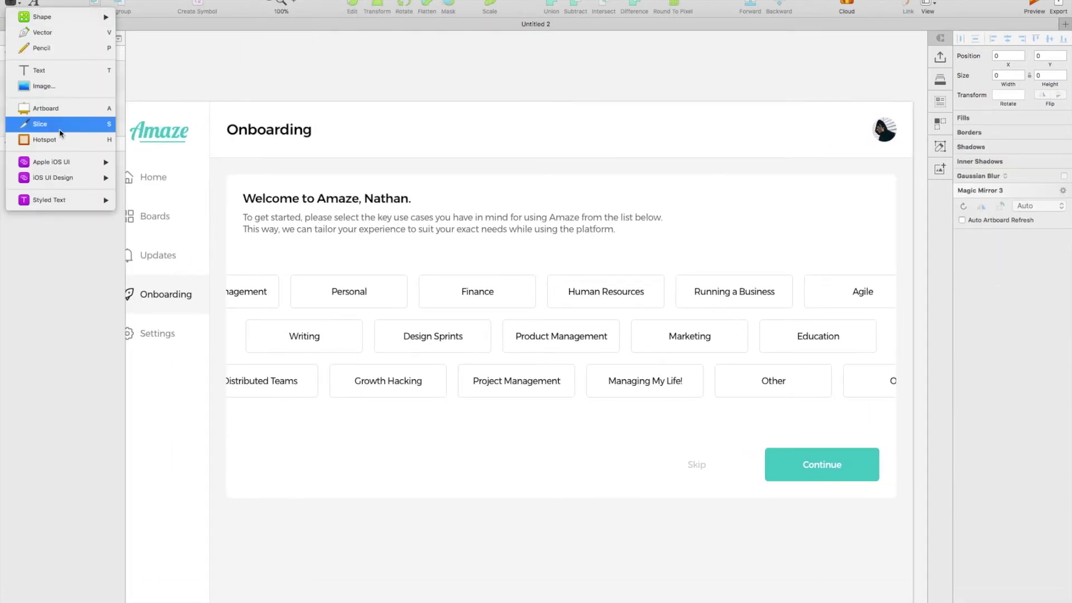
mouse_move(61, 162)
mouse_move(160, 165)
mouse_move(164, 183)
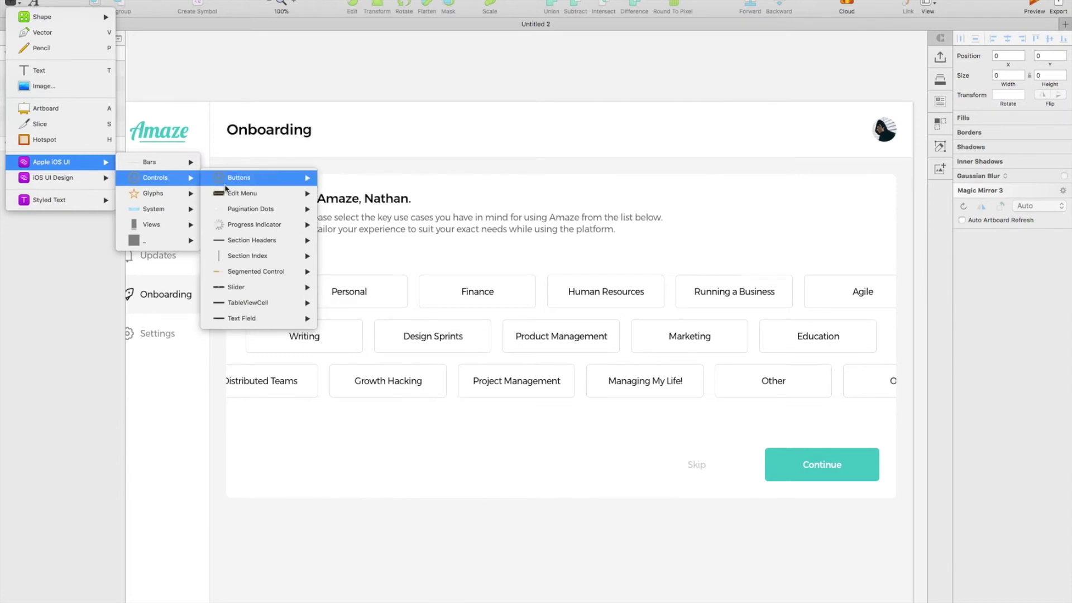
mouse_move(254, 211)
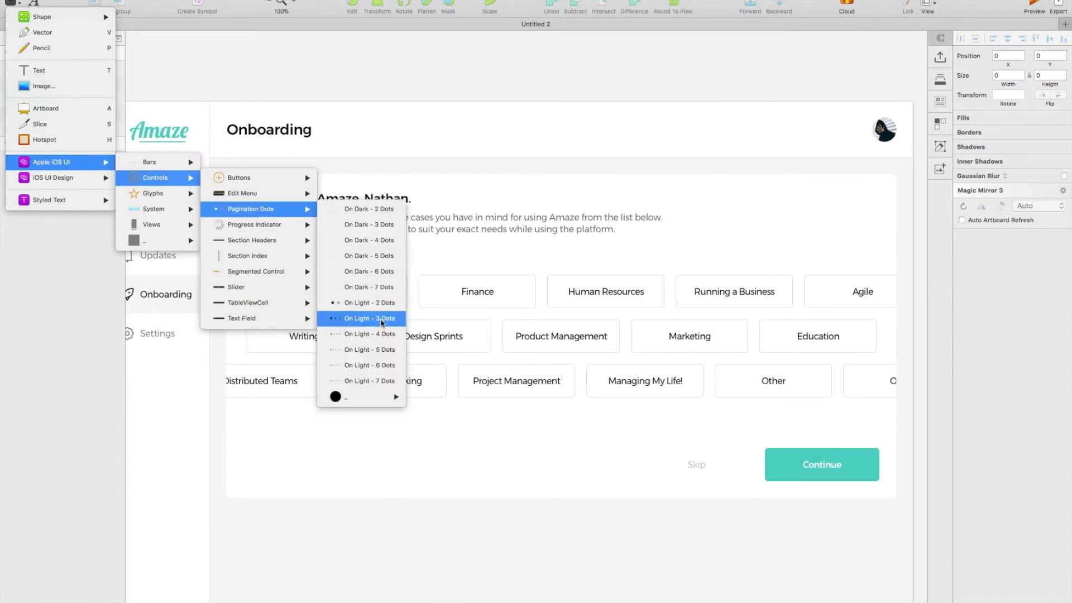
click(382, 319)
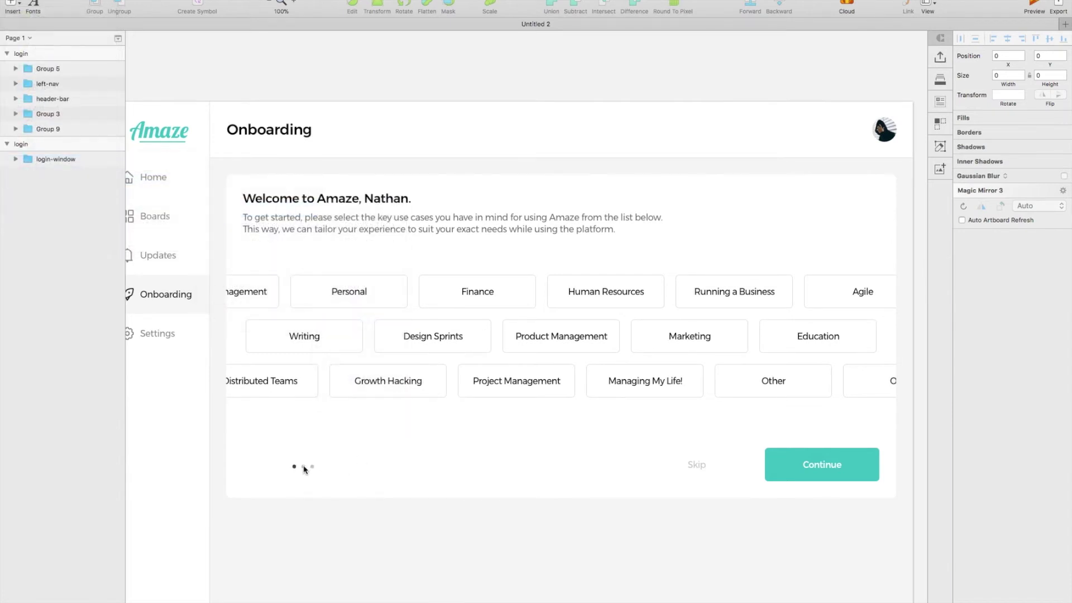
click(304, 469)
Step: Centre the pagination dots vertically on the Skip and Continue buttons and shift them left to X 230
shift+click(743, 464)
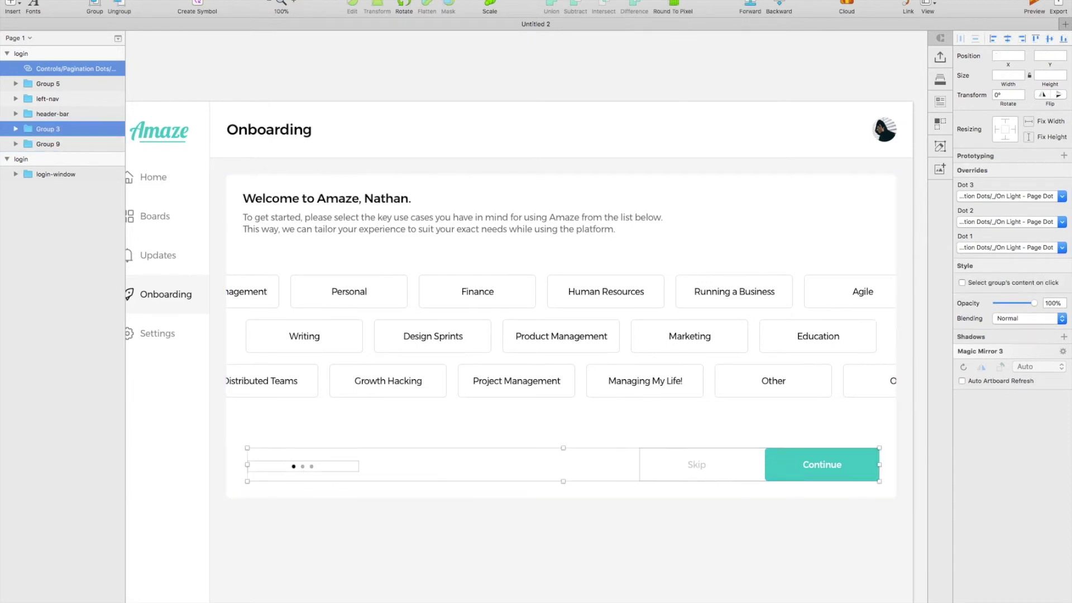
click(265, 0)
mouse_move(324, 81)
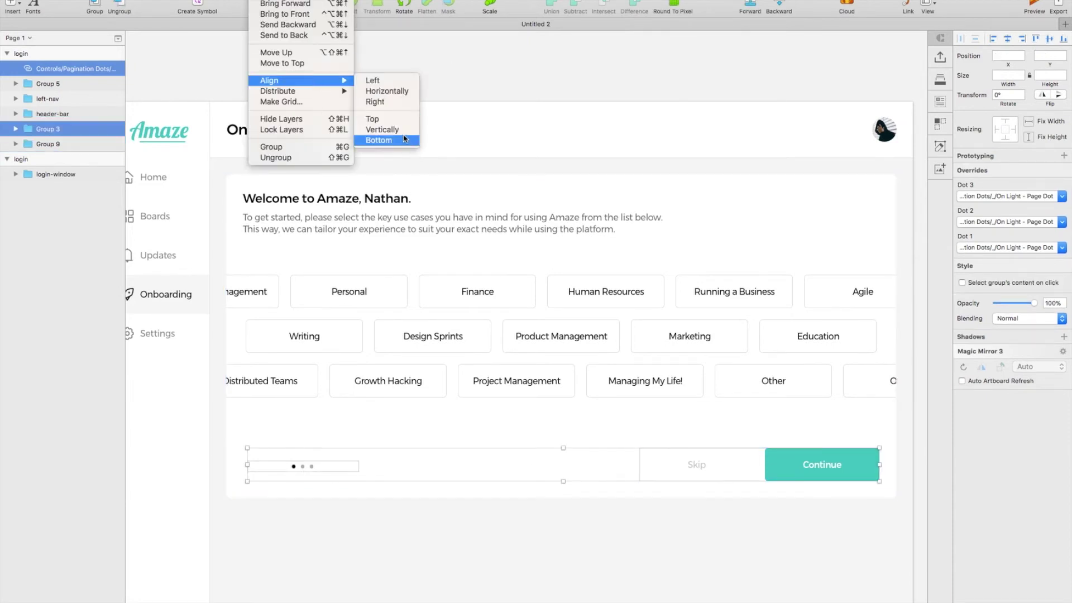
click(406, 140)
click(363, 491)
click(328, 461)
drag(328, 462, 311, 465)
Step: Detach the pagination dots from their symbol and expand the resulting group to show the individual dots
right_click(311, 465)
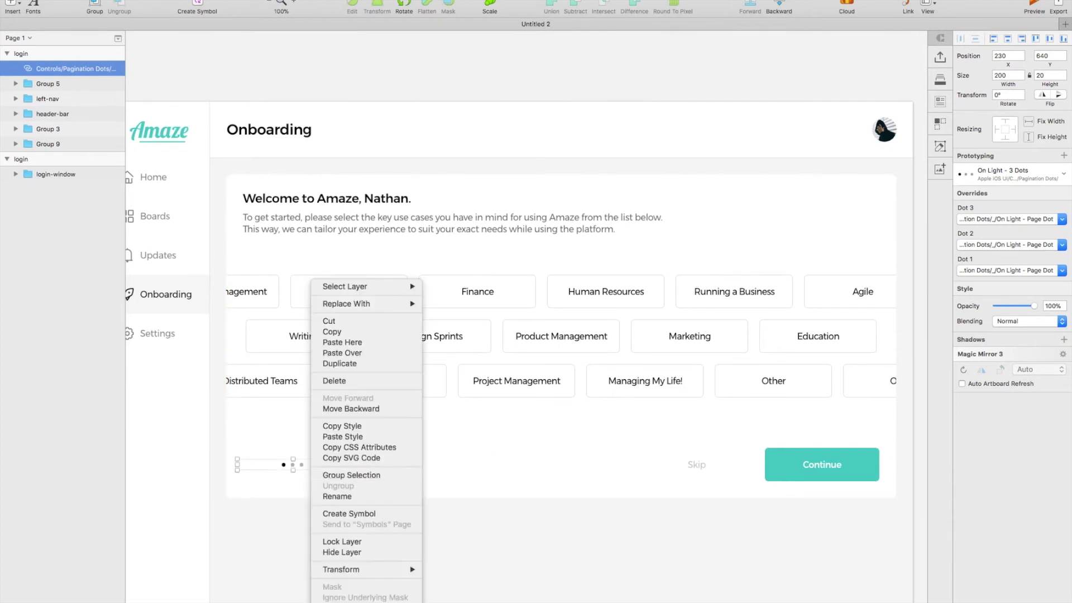
click(357, 602)
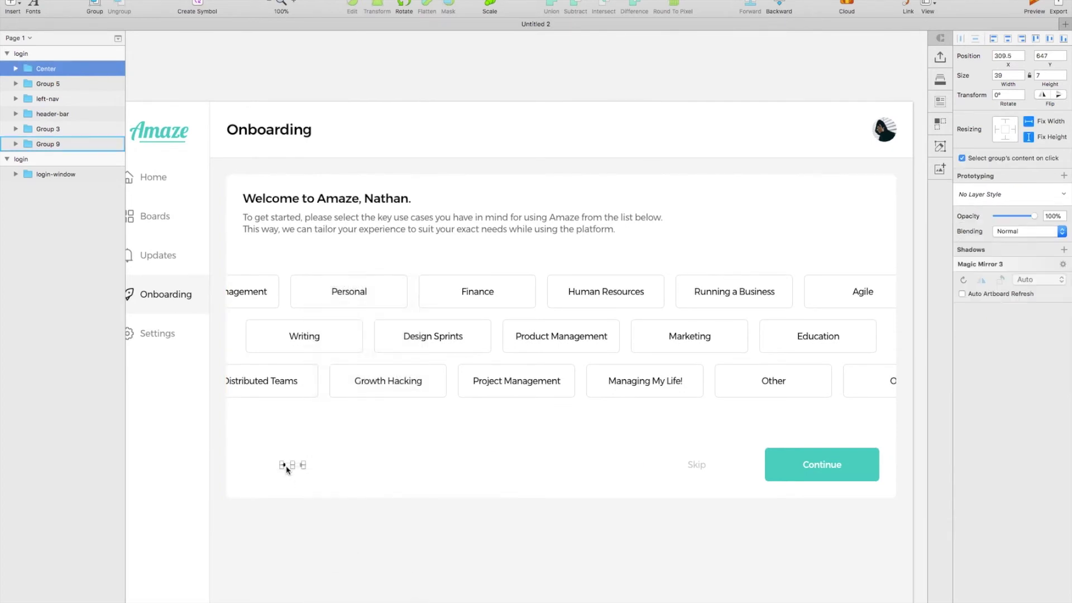
click(16, 69)
click(429, 584)
scroll(428, 584, right, 1)
scroll(428, 584, down, 2)
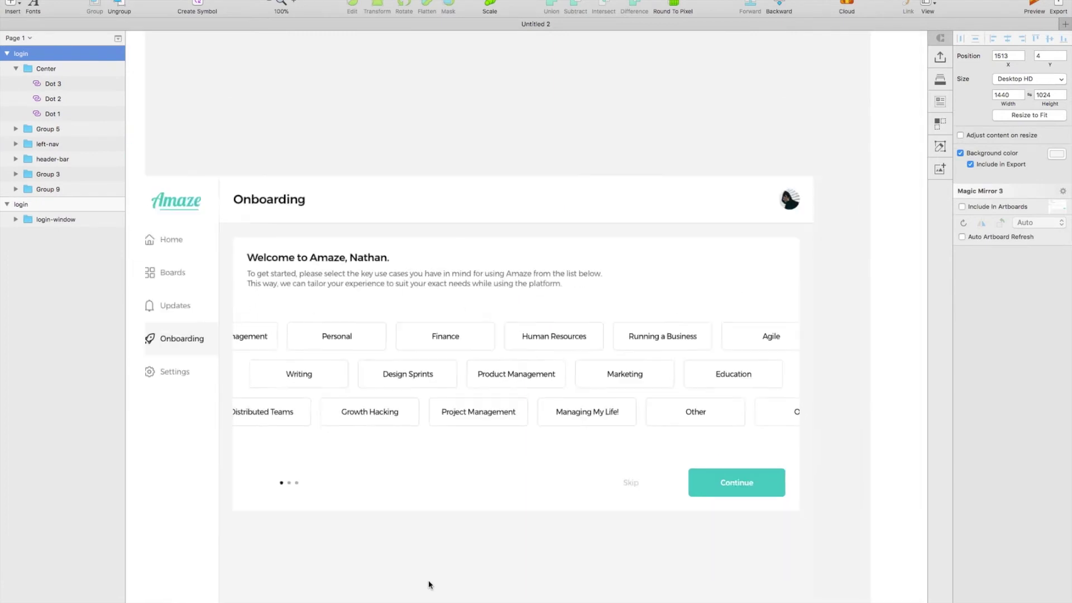
Step: Rename the artboard containing the Onboarding screen as onboarding-1
scroll(430, 584, down, 3)
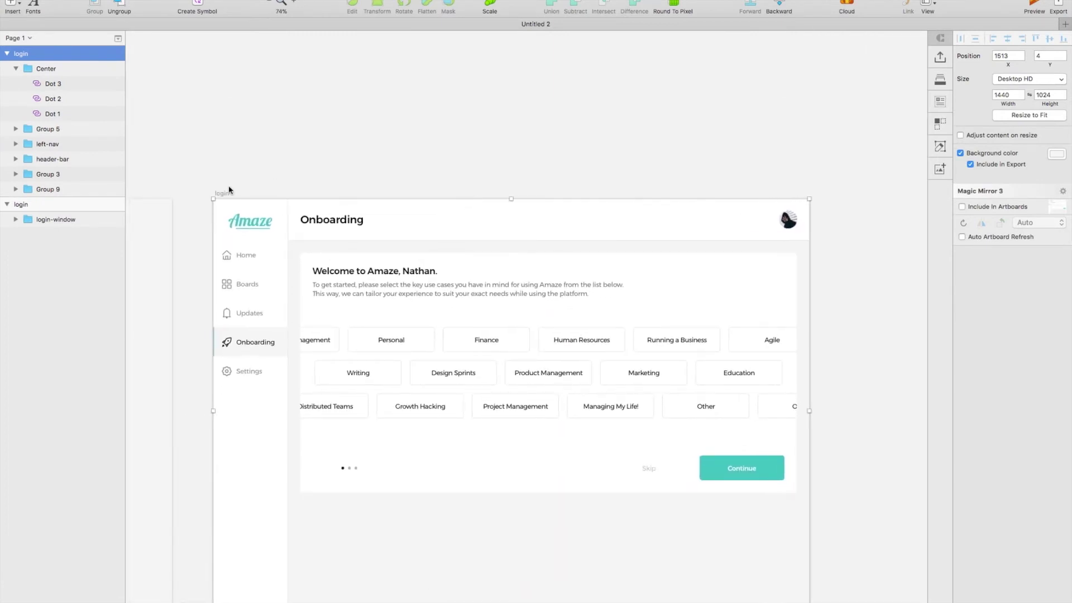
double_click(38, 52)
text(inv==)
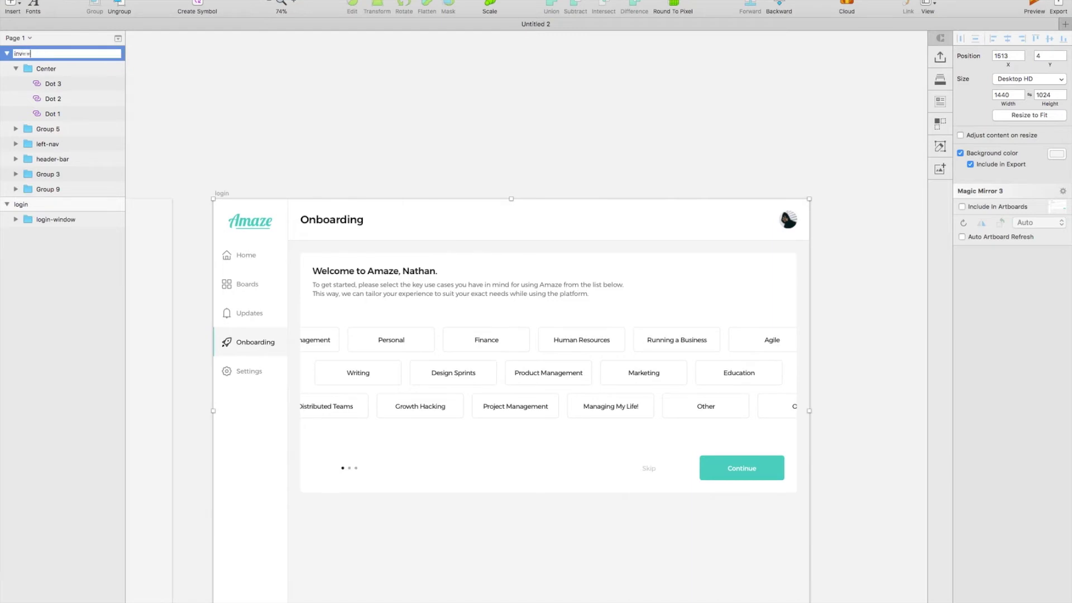
text(oarding-1)
key(Return)
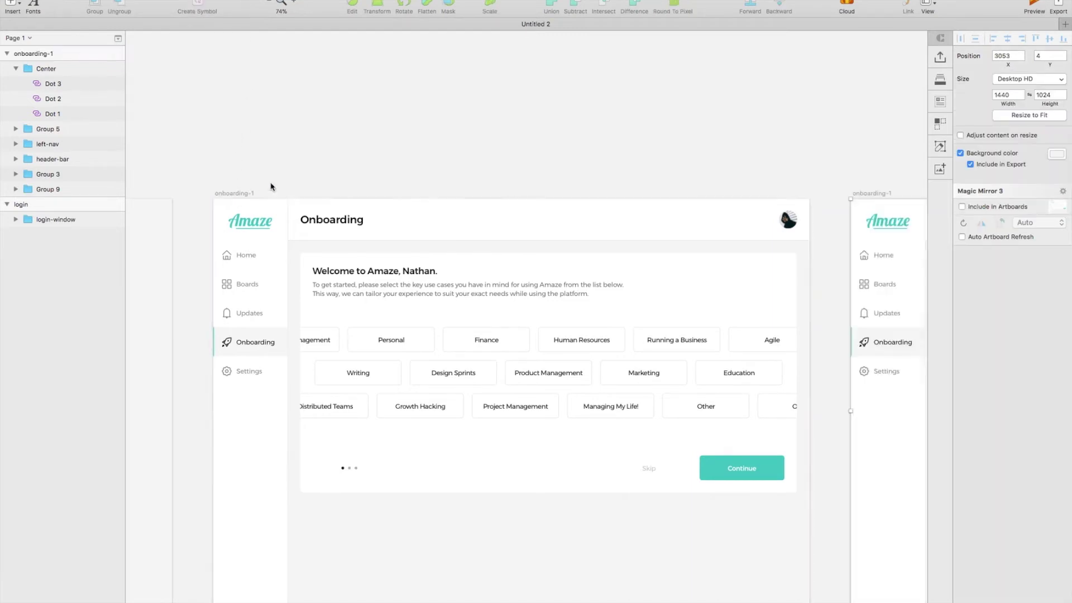
Step: Duplicate the onboarding-1 artboard and rename the copy onboarding-1a
key(super+d)
double_click(34, 53)
key(Right)
text(a)
key(Return)
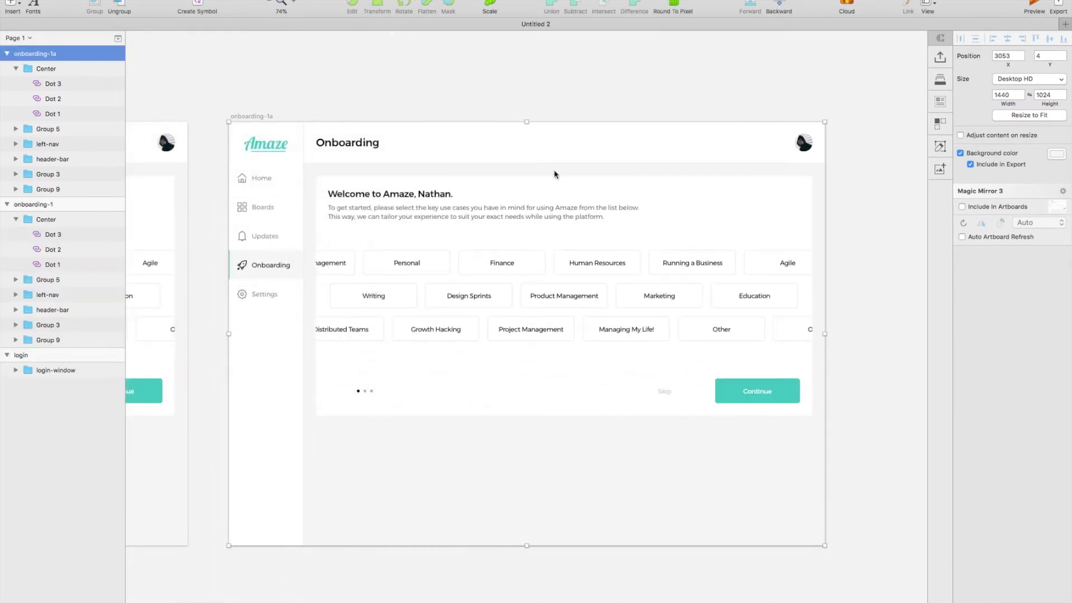
Step: Give the Human Resources, Agile, Design Sprints, Product Management and Managing My Life! boxes on onboarding-1a a purple #6E28C3 border
key(super+0)
scroll(644, 269, up, 3)
double_click(653, 299)
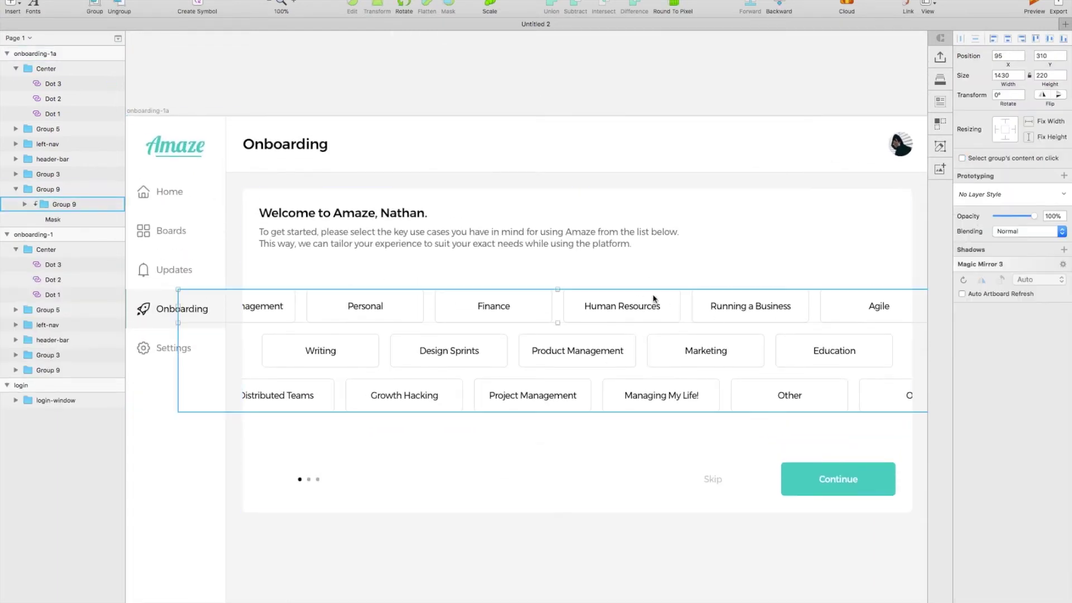
double_click(655, 299)
double_click(663, 296)
click(675, 297)
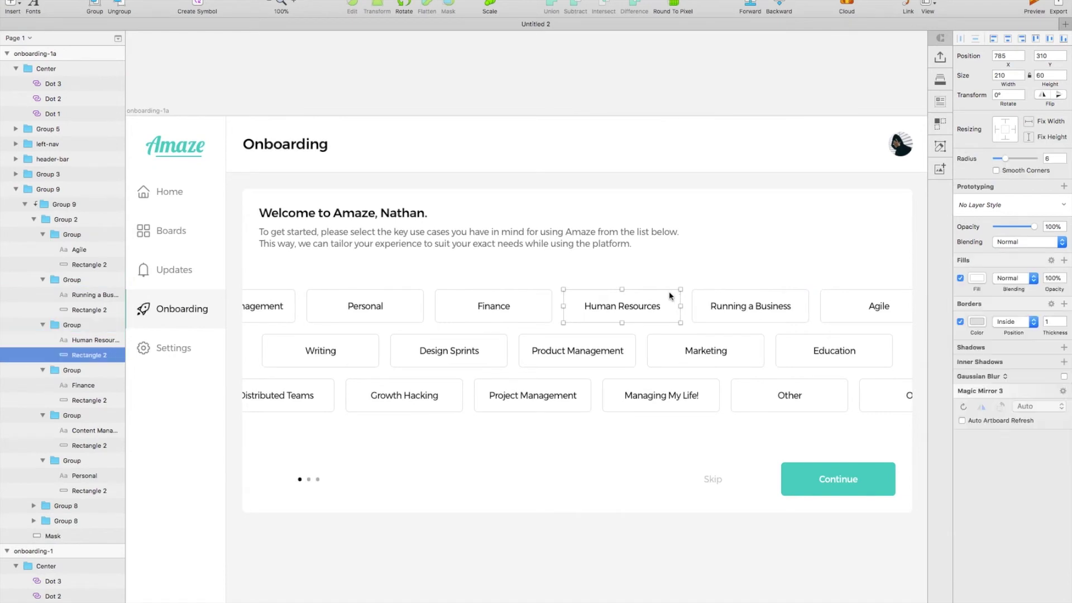
click(978, 324)
drag(1024, 483, 1031, 484)
drag(1039, 421, 1040, 408)
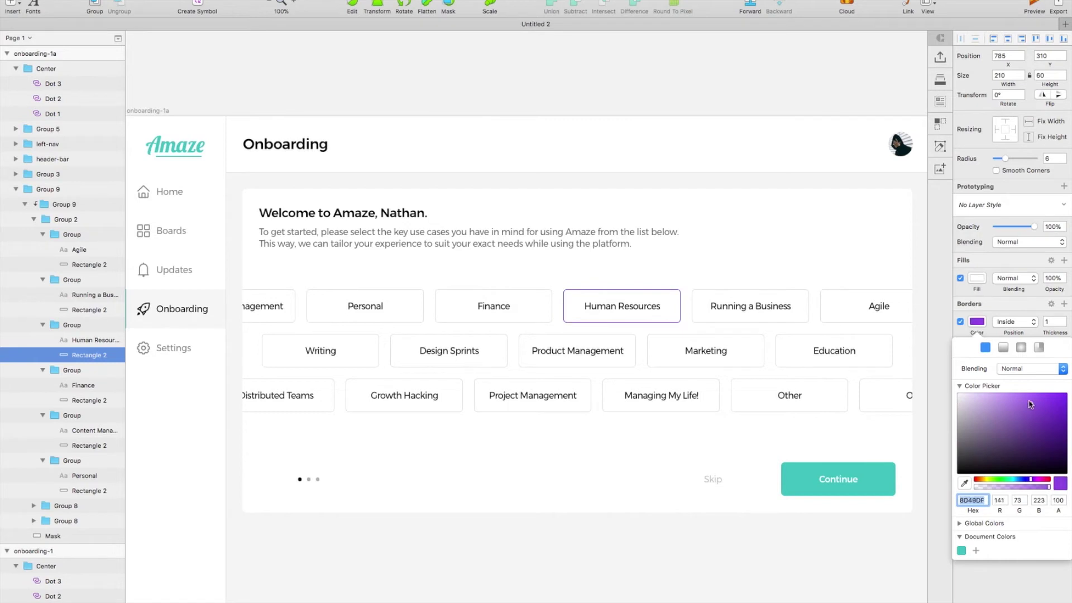
drag(1045, 415, 1044, 412)
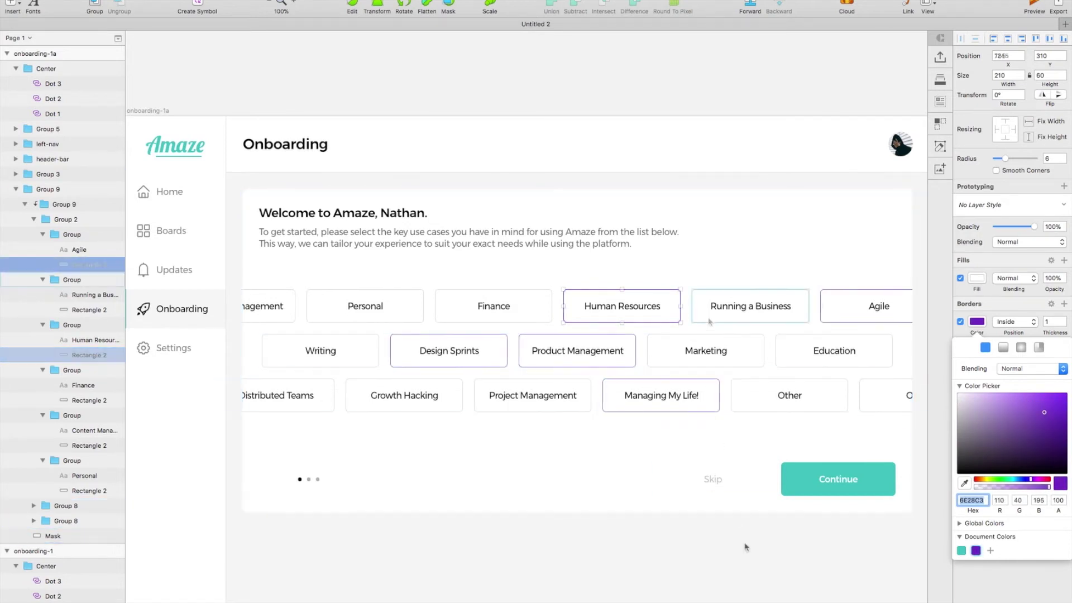
click(680, 557)
Step: Duplicate the onboarding-1a artboard and rename the copy onboarding-2
key(super+minus)
scroll(512, 246, left, 2)
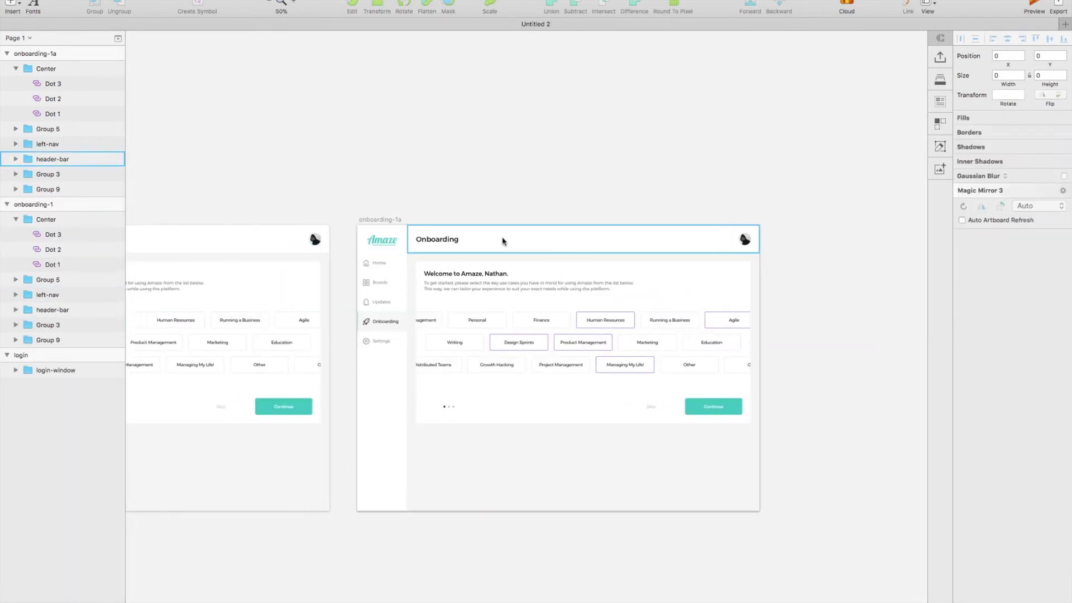
click(392, 219)
key(super+d)
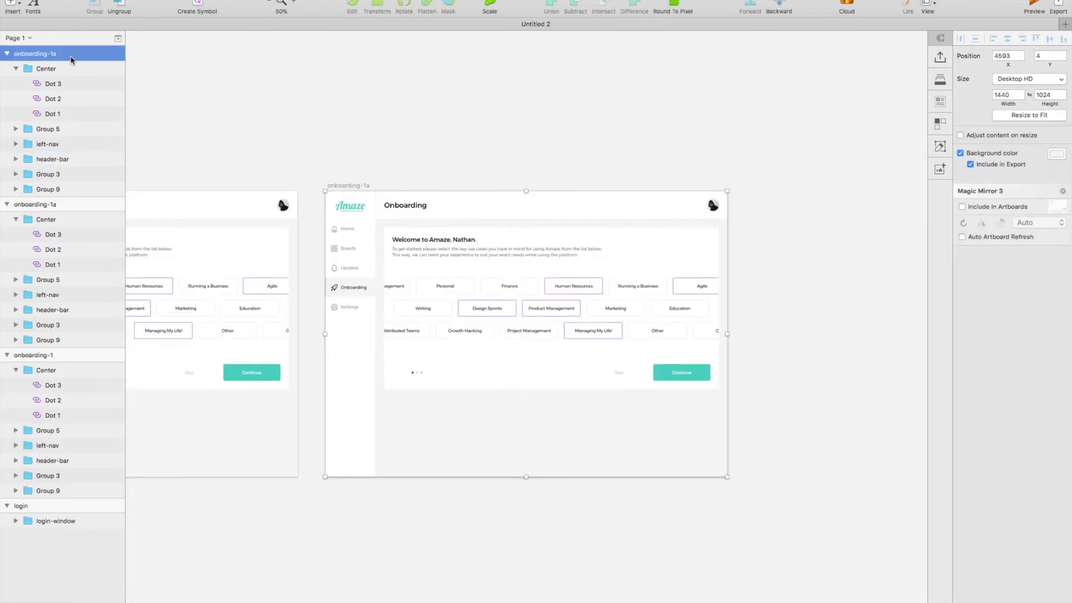
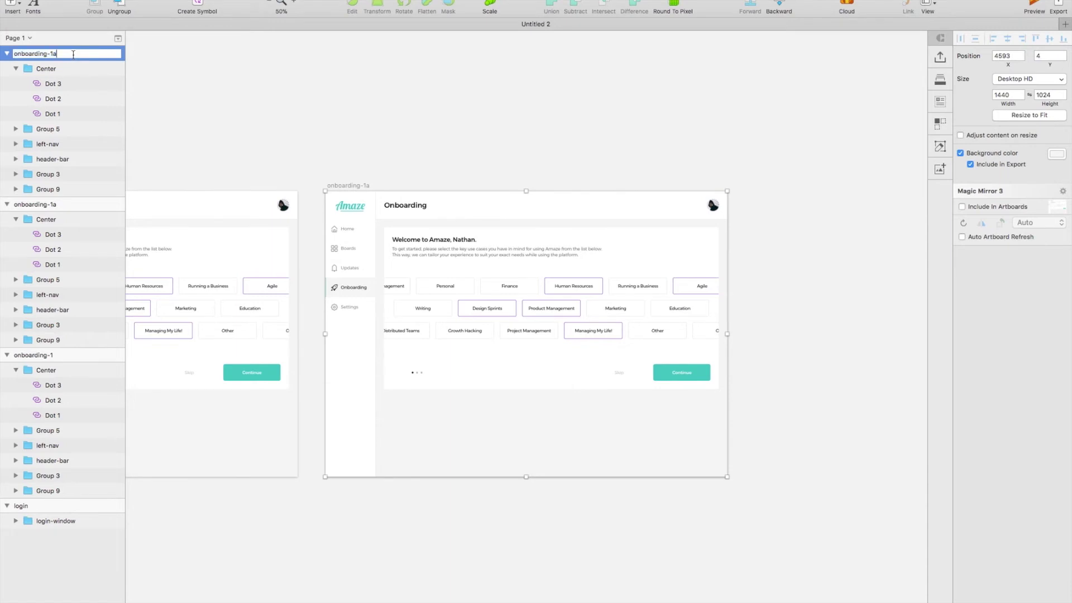
key(super+2)
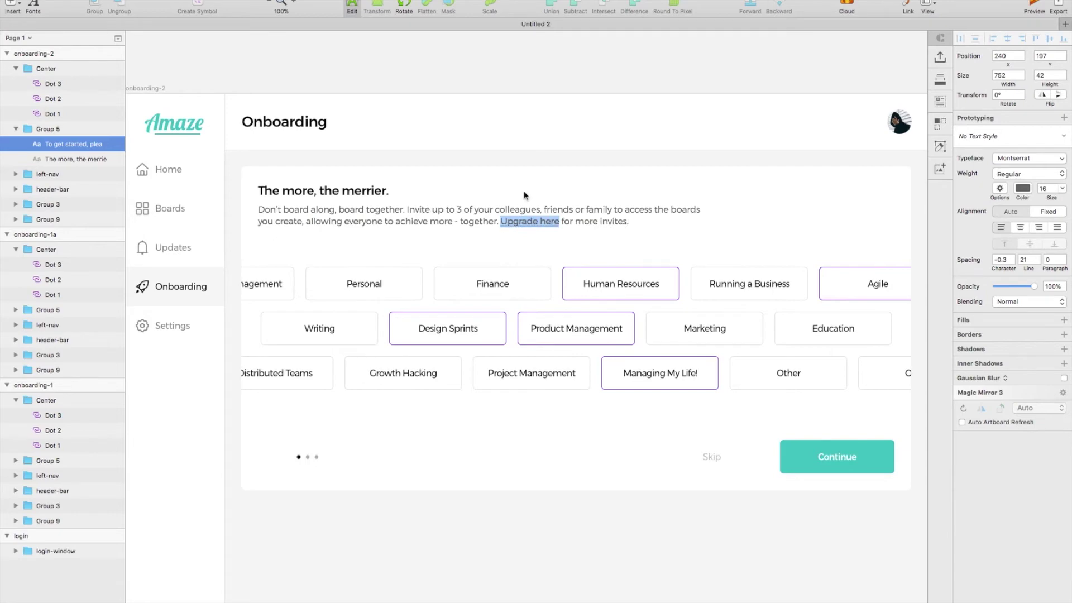
Step: Underline the words "Upgrade here" in the onboarding-2 card's description
key(Escape)
scroll(533, 187, right, 1)
click(492, 115)
scroll(492, 117, down, 2)
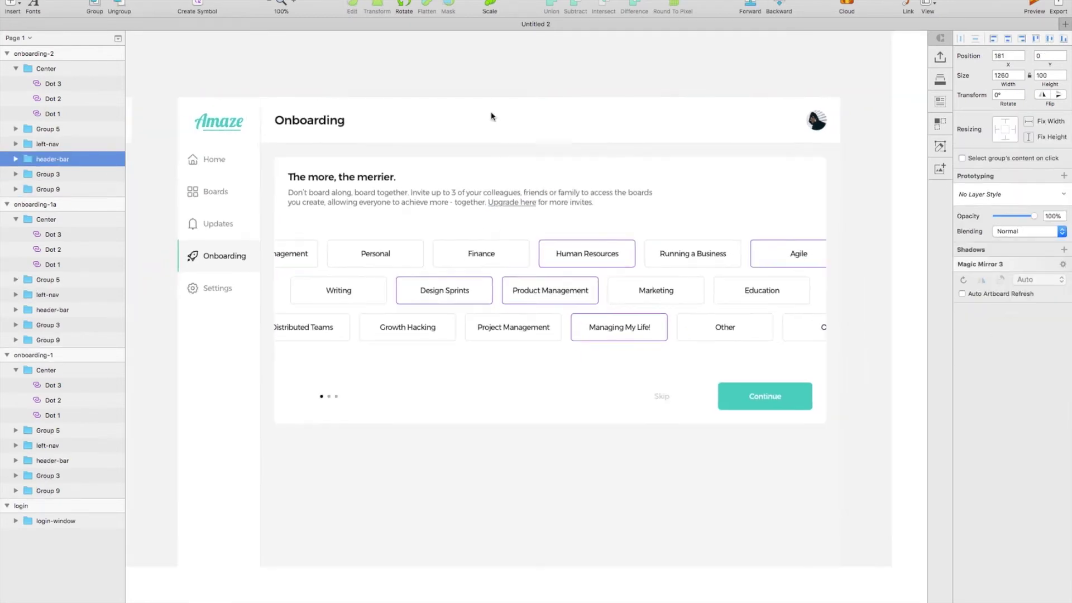
Step: Copy the Email field group from the login artboard's login window
scroll(491, 115, down, 2)
scroll(491, 115, left, 10)
scroll(491, 115, left, 15)
click(296, 316)
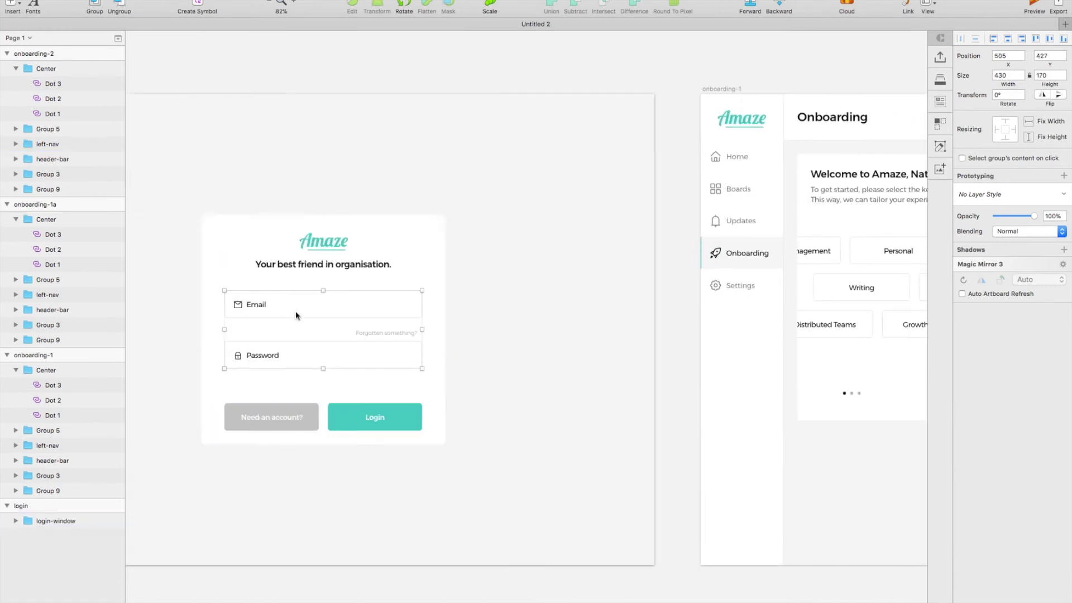
click(313, 306)
scroll(526, 335, right, 15)
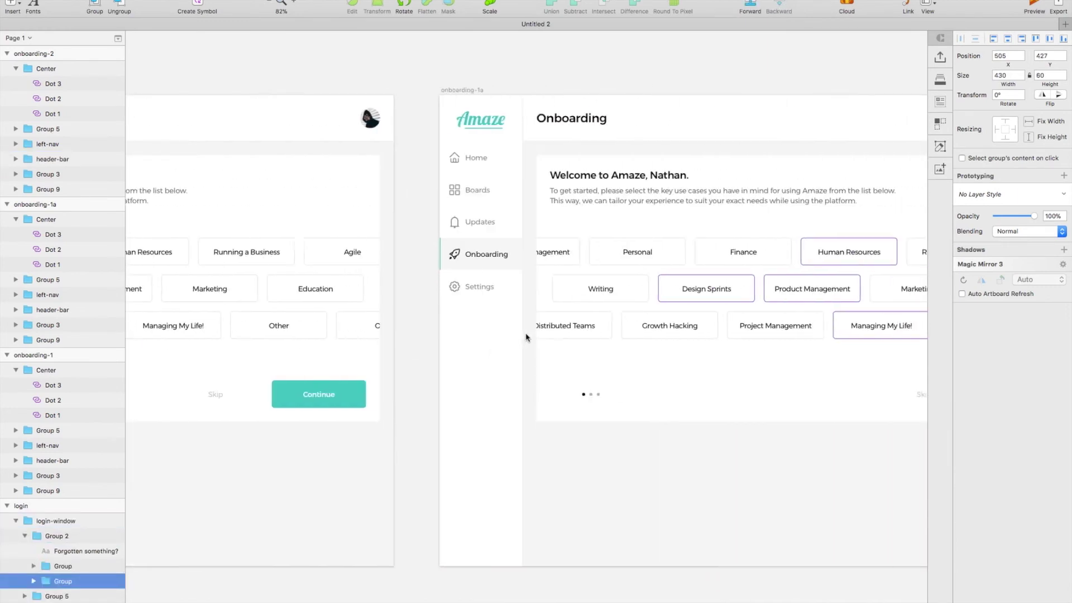
Step: Delete the group of use-case rows from the onboarding-1a card, keeping the card's mask shape
scroll(525, 337, right, 5)
click(558, 293)
double_click(575, 291)
key(Delete)
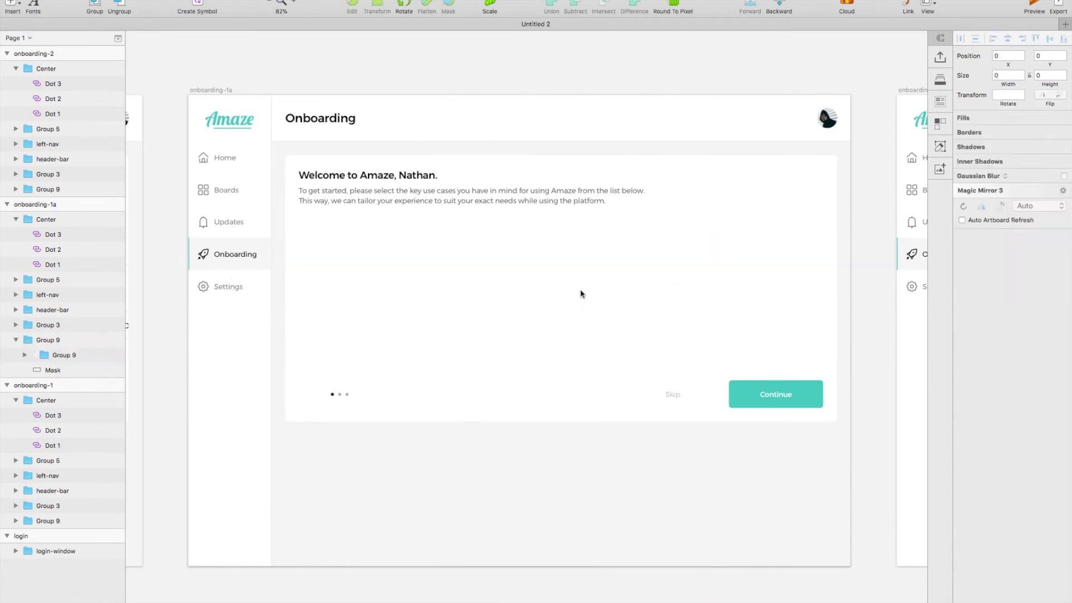
Step: Paste the Email field into the onboarding-1a card with masking turned off and centre it at X 595, Y 390
click(581, 293)
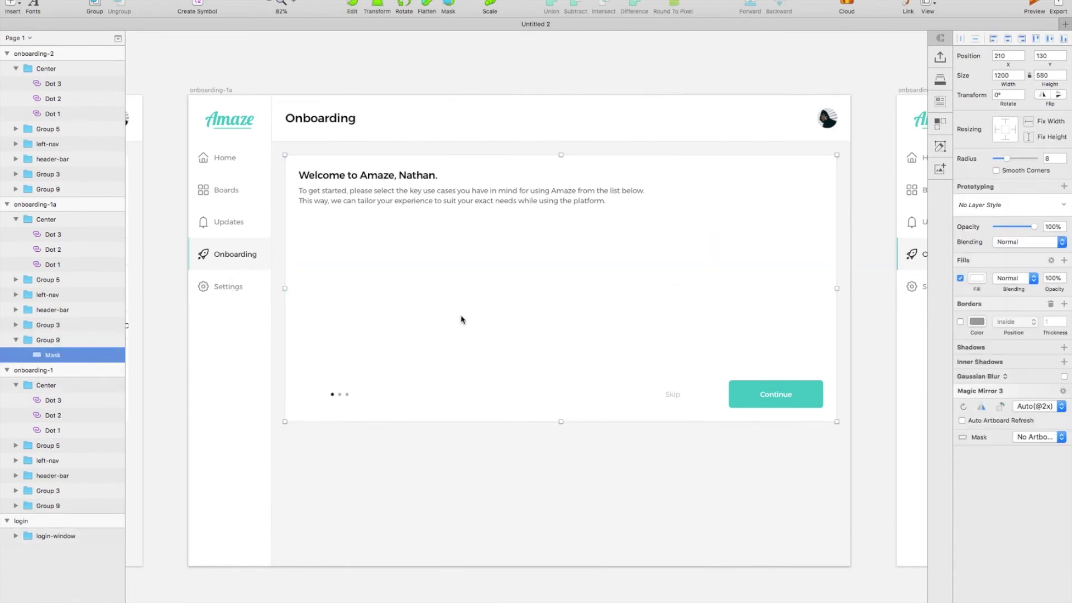
key(super+v)
right_click(80, 370)
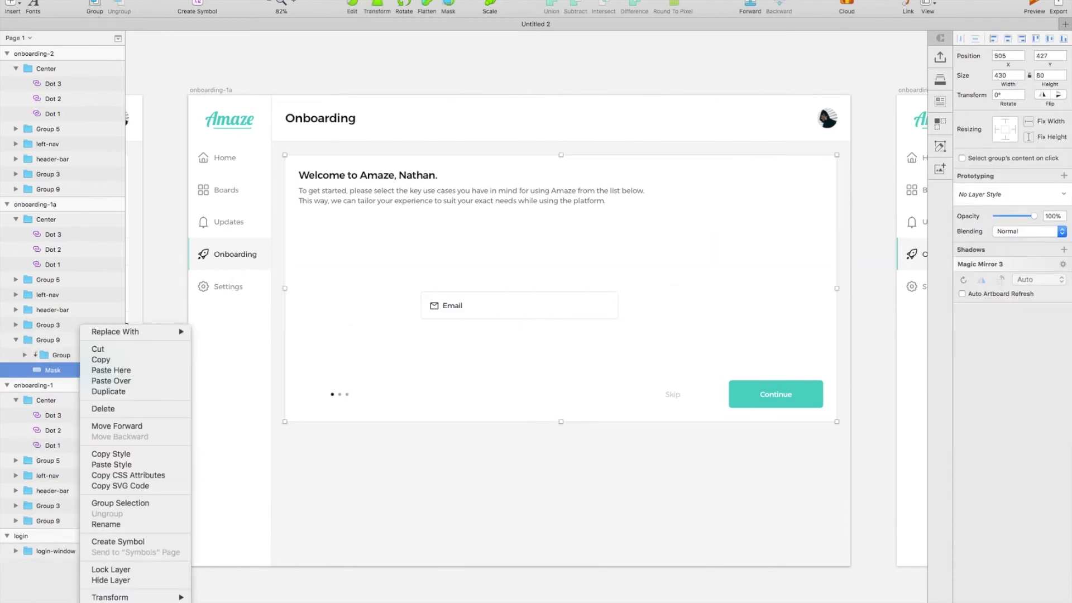
key(Escape)
drag(523, 310, 568, 294)
scroll(568, 294, right, 2)
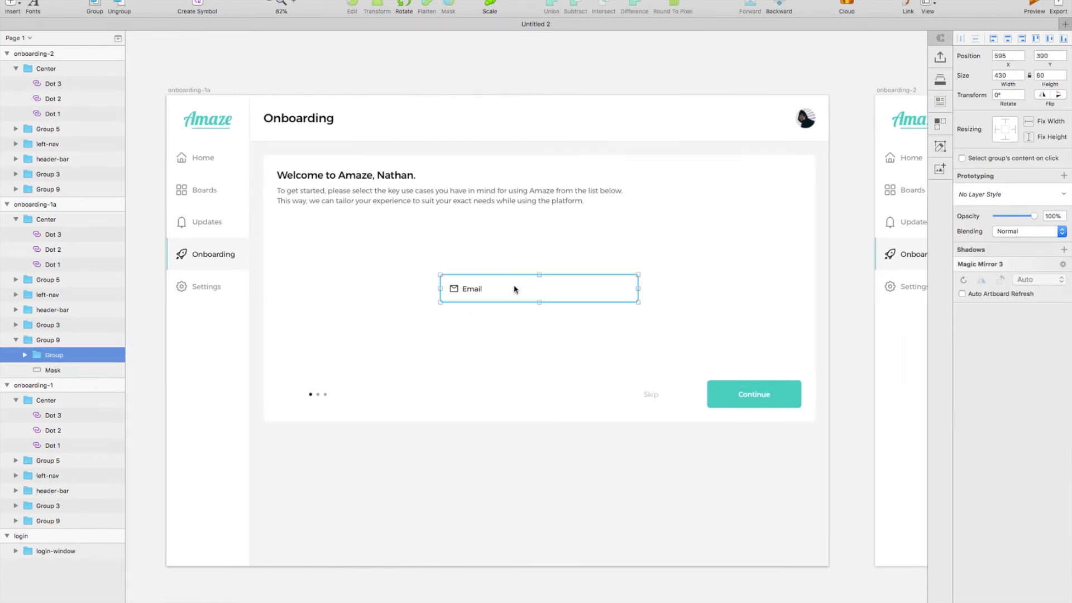
Step: Change the pasted field's Email label to "Enter an email to invite..."
key(super+0)
double_click(452, 279)
double_click(457, 278)
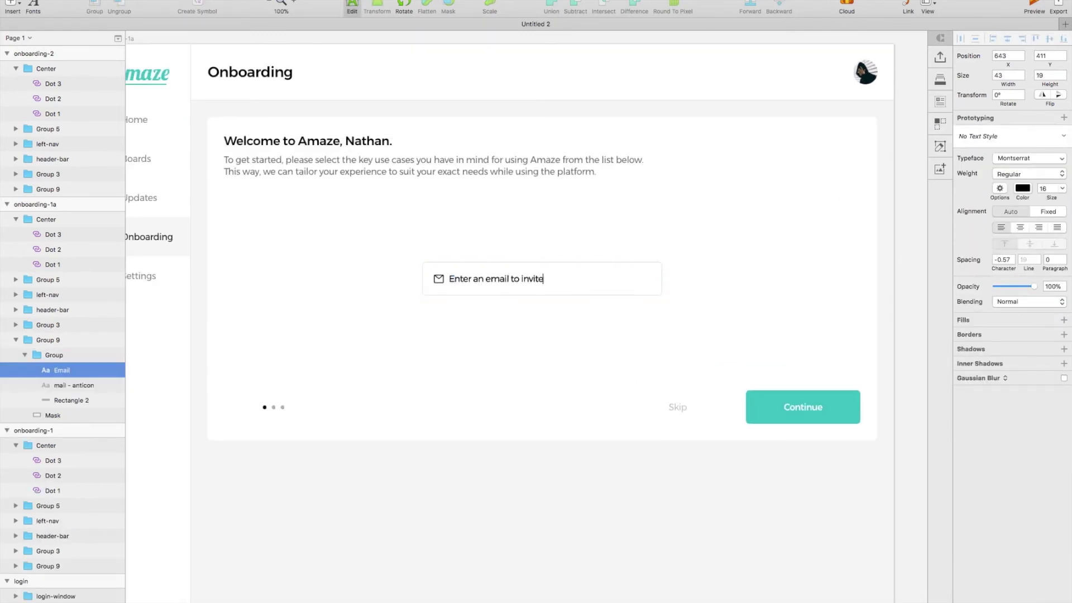
key(Escape)
key(Escape)
Step: Group the field's mail icon with its placeholder text and set the group's opacity to 40%
double_click(438, 280)
shift+click(463, 279)
key(super+g)
key(super+g)
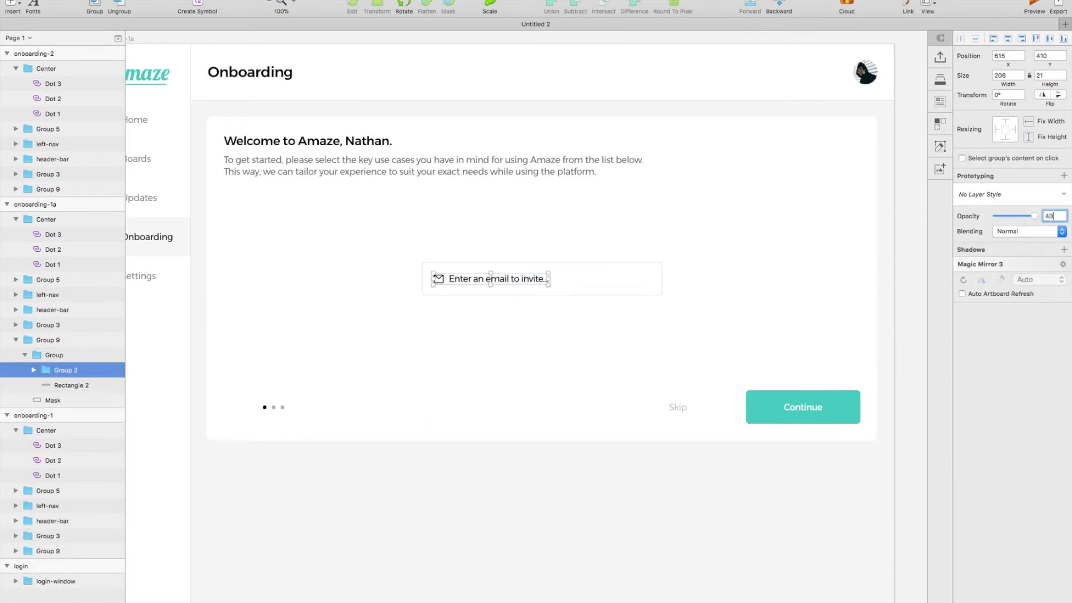
click(593, 565)
Step: Duplicate the invite field twice below the original at equal spacing, placing the last copy at Y 550
double_click(515, 279)
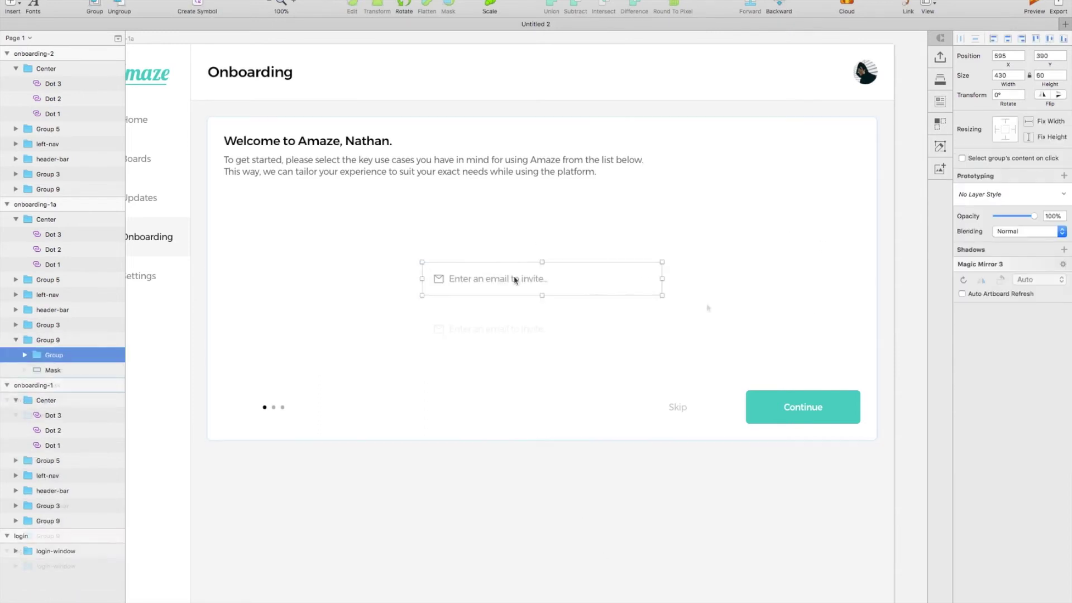
key(super+d)
key(super+d)
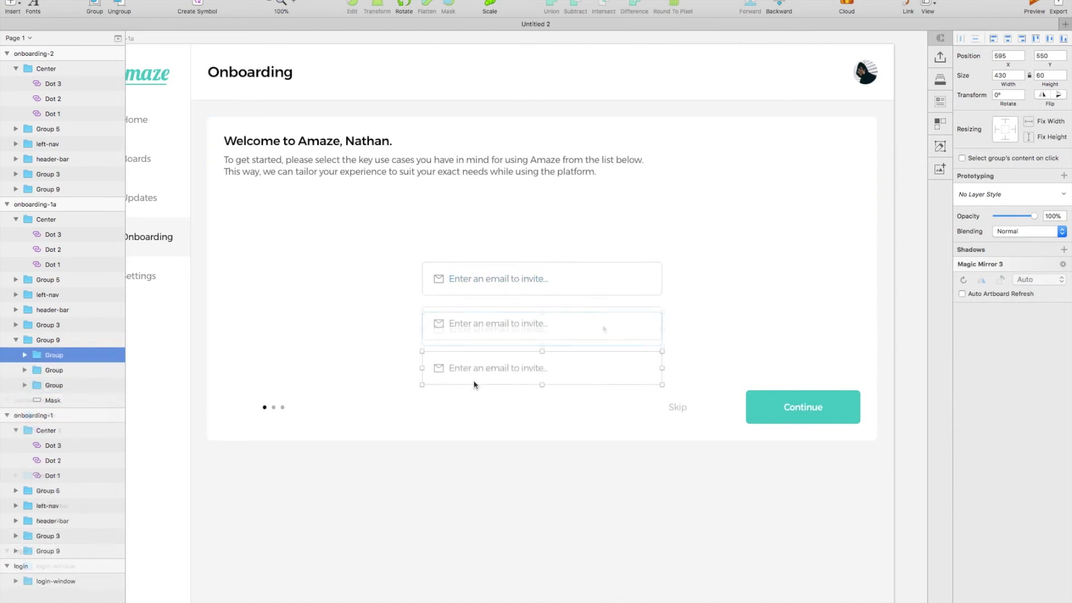
Step: Replace the lowest invite field's mail icon with the filled check-circle anticon icon and colour it purple #6E28C3
double_click(438, 368)
double_click(438, 368)
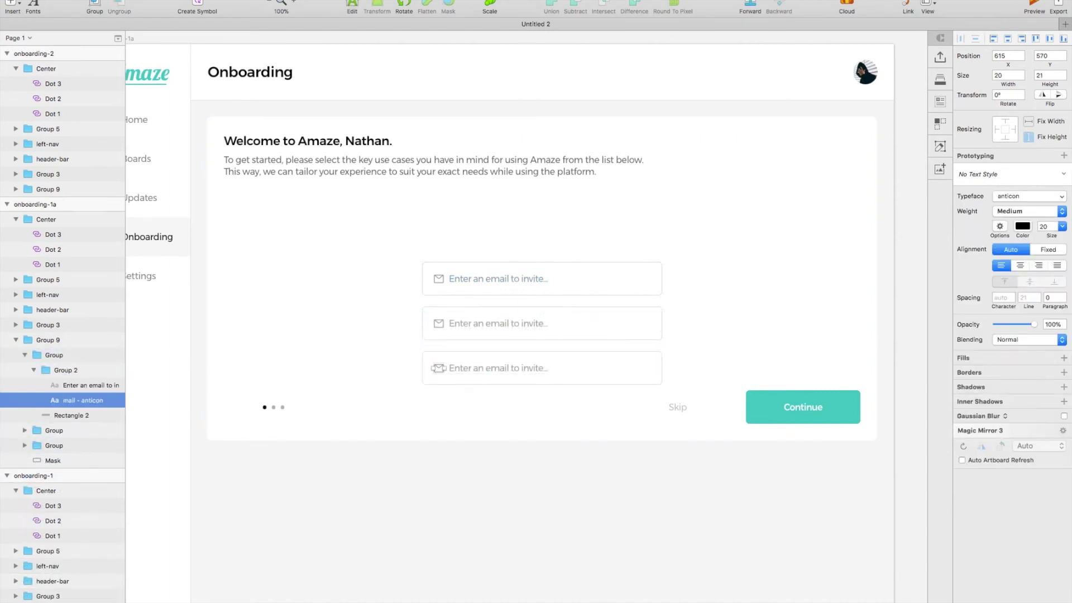
click(306, 0)
mouse_move(334, 62)
mouse_move(504, 61)
click(582, 105)
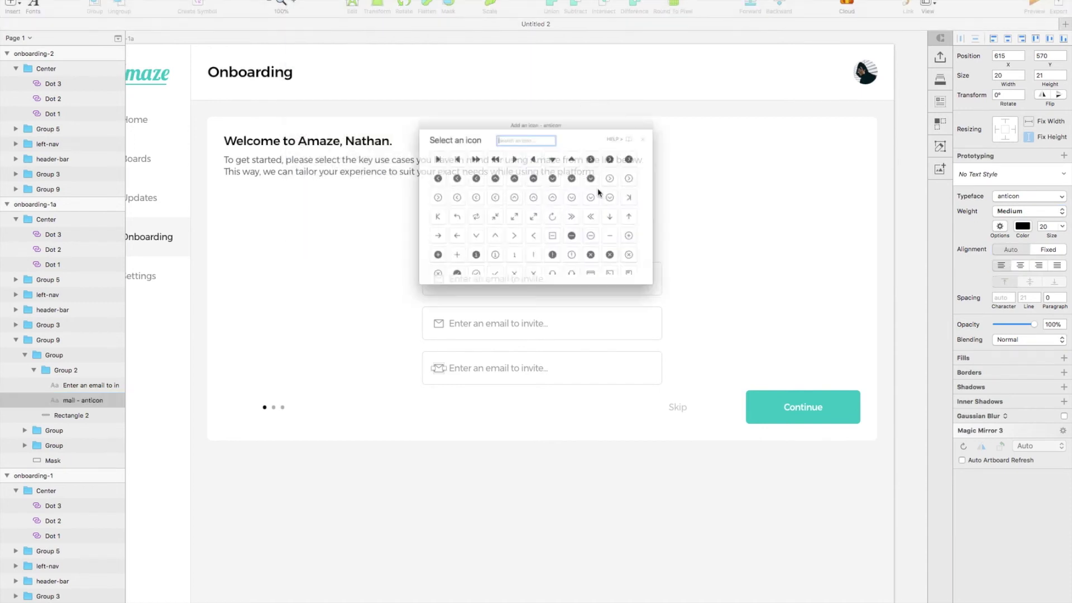
scroll(586, 226, down, 1)
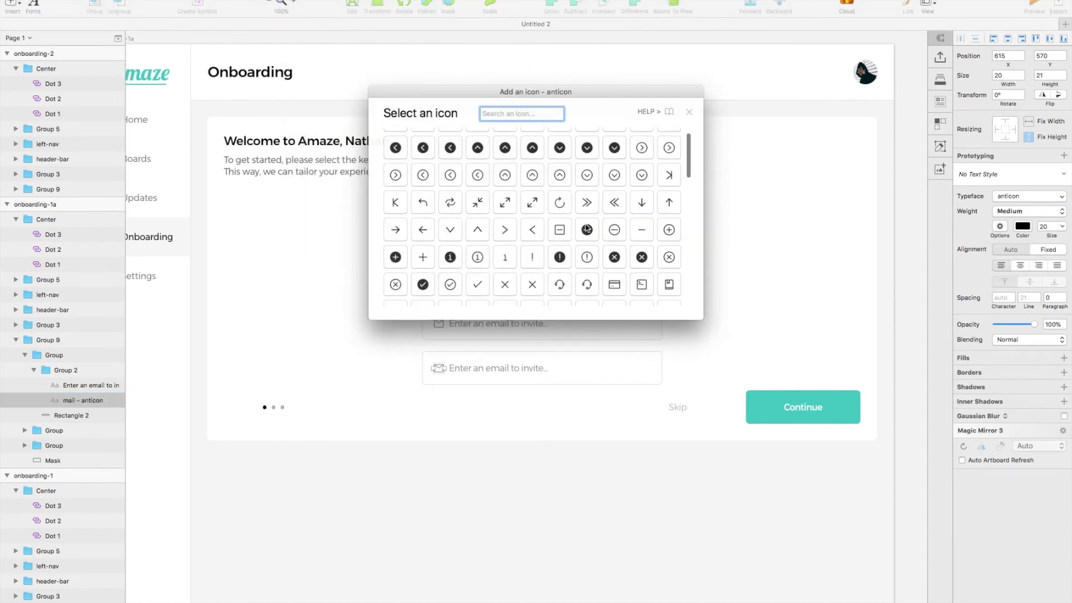
click(423, 285)
click(1021, 227)
click(976, 413)
Step: Replace the lowest field's placeholder with a sample e-mail address and set its icon-and-text group to 100% opacity
click(454, 367)
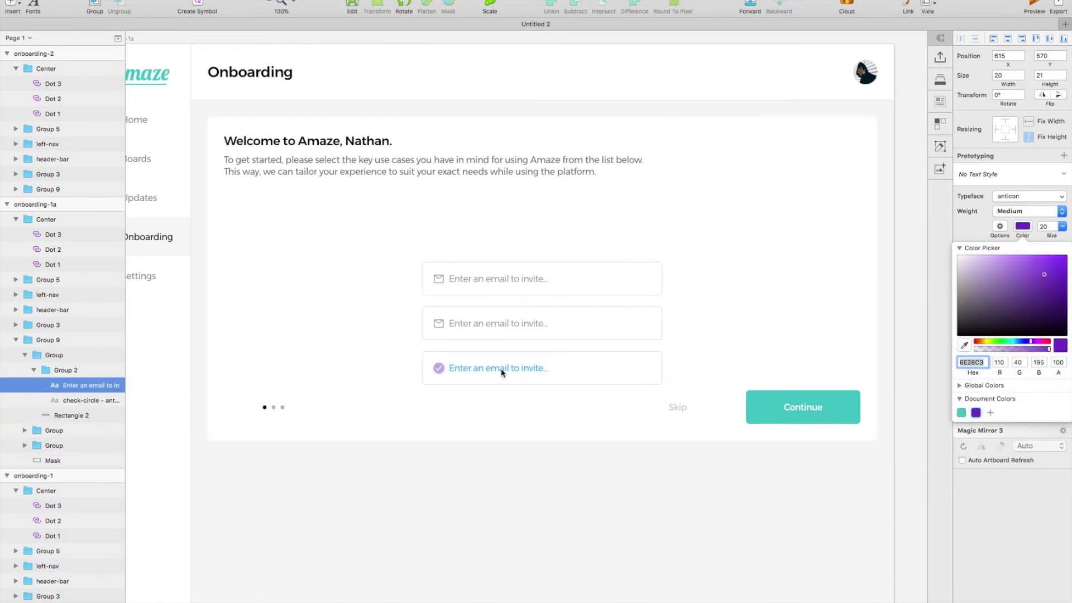
double_click(499, 369)
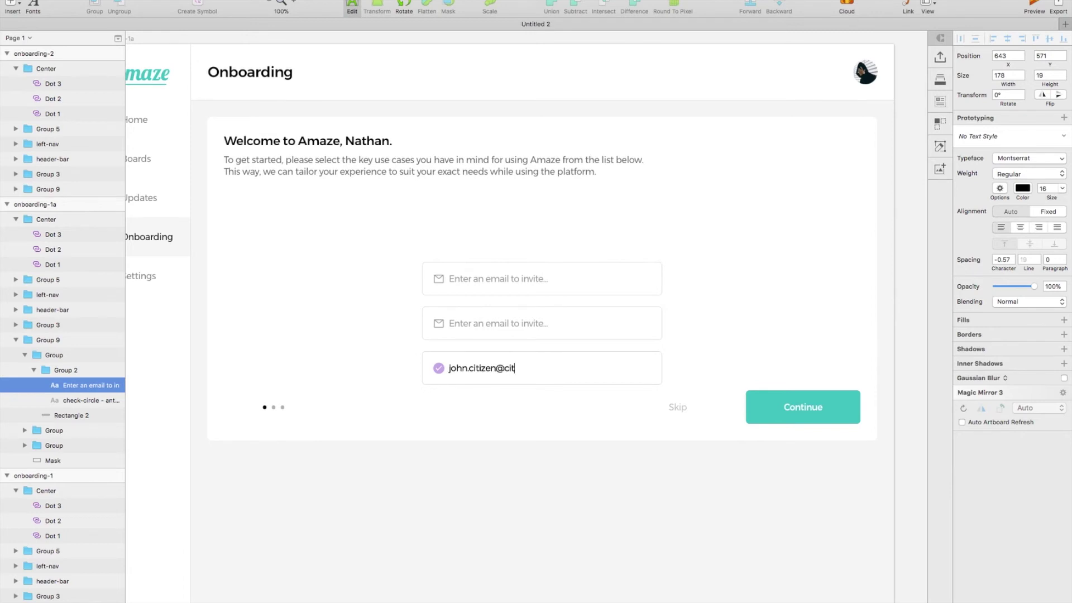
key(Escape)
key(Escape)
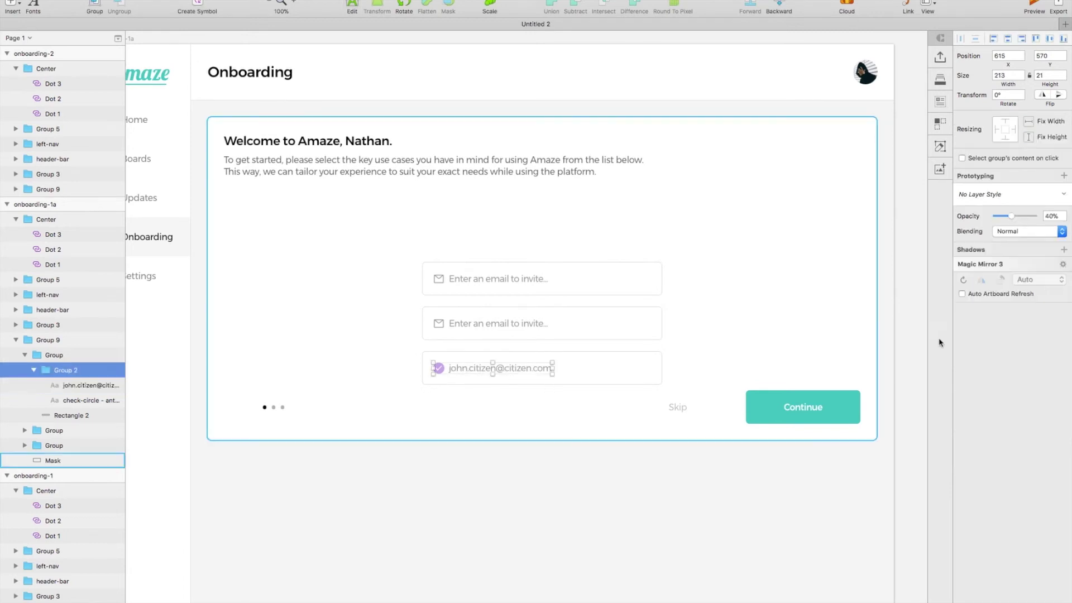
key(4)
drag(1013, 216, 1037, 217)
Step: Group the three invite fields and centre the group vertically on the card's mask shape
key(Escape)
shift+click(536, 325)
shift+click(533, 288)
key(super+g)
shift+click(511, 237)
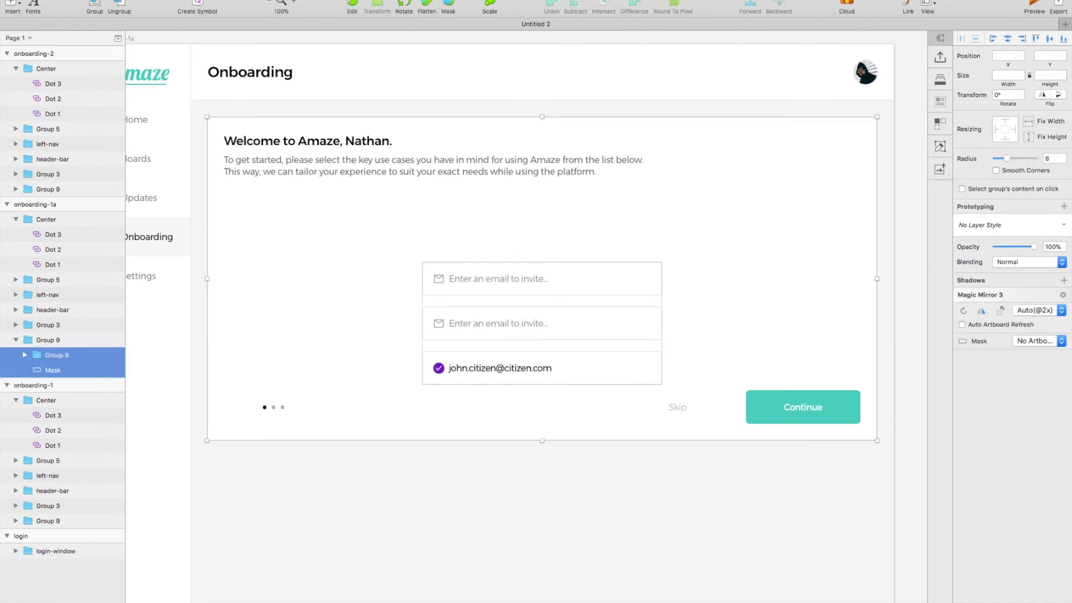
click(267, 0)
mouse_move(300, 82)
click(393, 131)
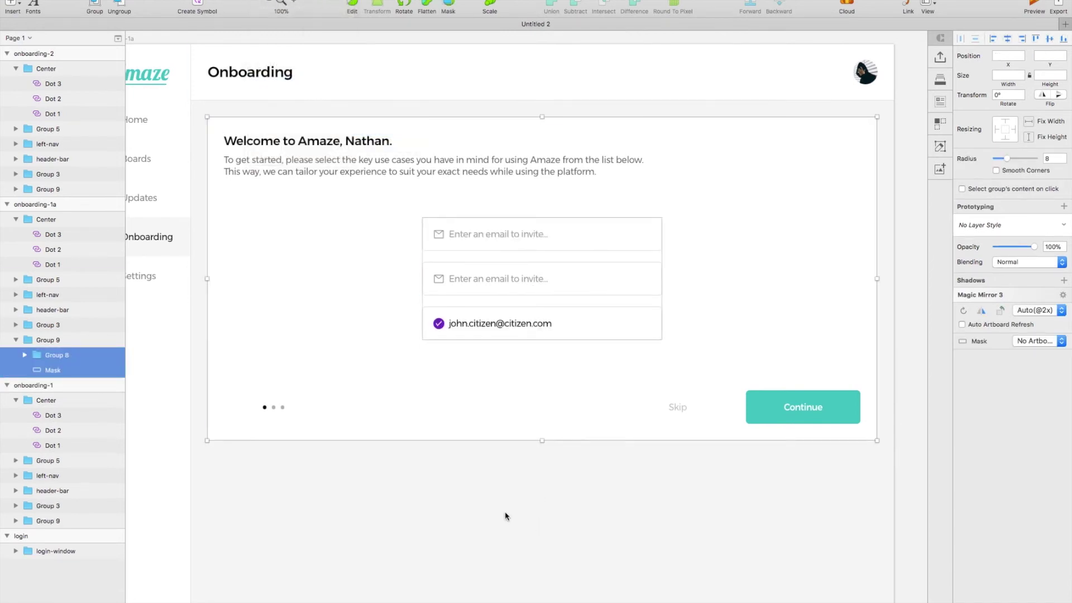
Step: Set the second pagination dot on onboarding-1a to full opacity and fade the first dot
scroll(502, 514, up, 2)
double_click(290, 429)
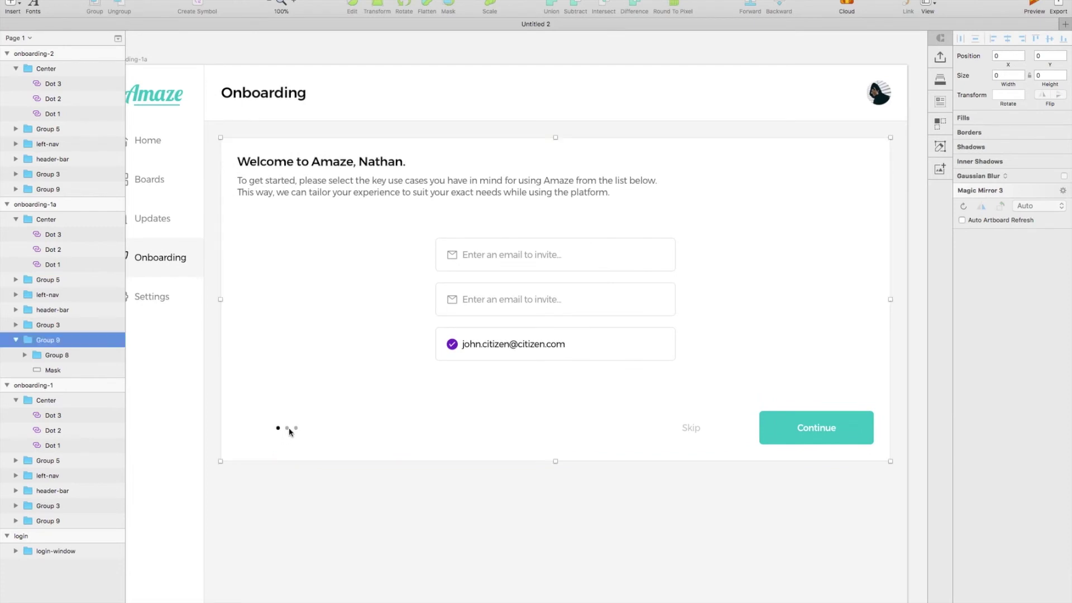
click(287, 428)
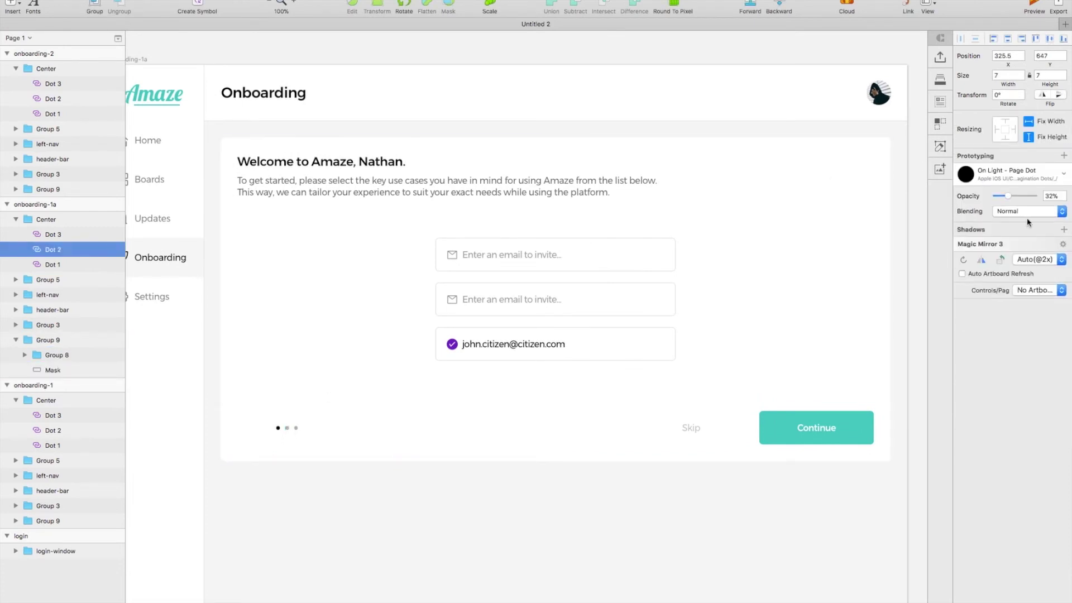
drag(1010, 199, 1038, 198)
click(278, 429)
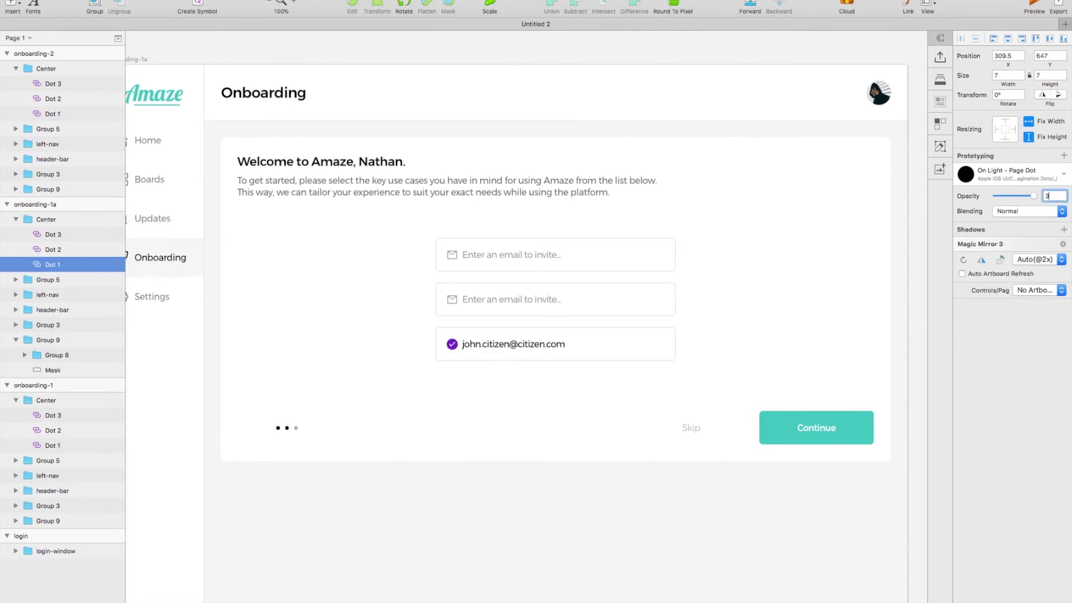
click(569, 509)
Step: Select the onboarding-1a artboard and examine it alongside the neighbouring onboarding artboards
scroll(569, 509, down, 2)
click(169, 99)
click(169, 98)
scroll(172, 95, down, 5)
scroll(172, 95, left, 1)
scroll(172, 95, right, 6)
scroll(172, 95, up, 3)
scroll(172, 95, down, 5)
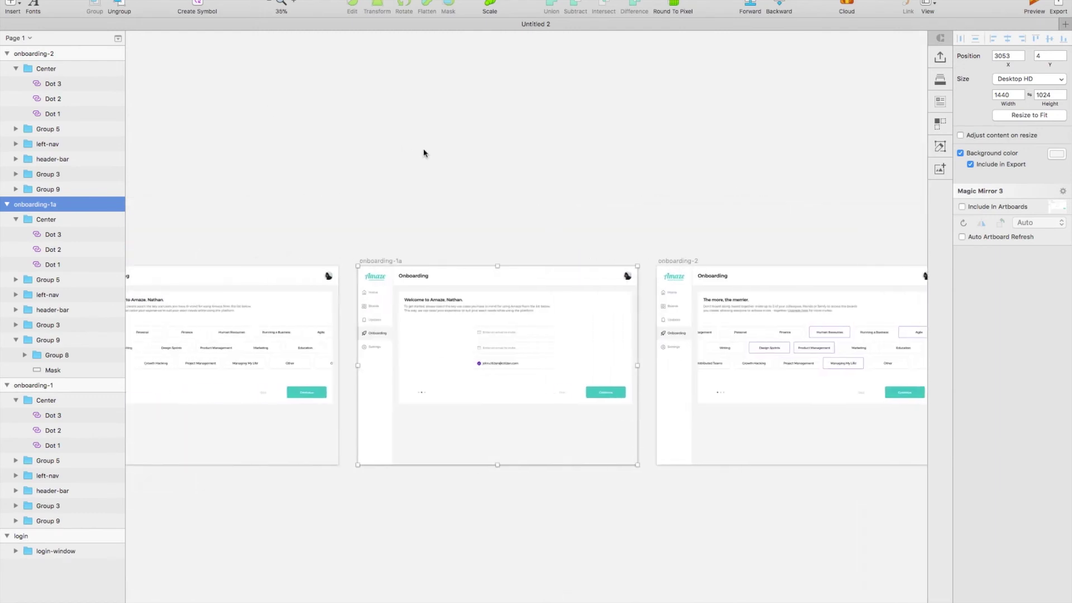
Step: Move the selected-use-cases artboard beside onboarding-1, rename it onboarding-1a, and place the invite-fields artboard after it
scroll(435, 173, down, 3)
drag(455, 201, 670, 407)
drag(742, 203, 455, 200)
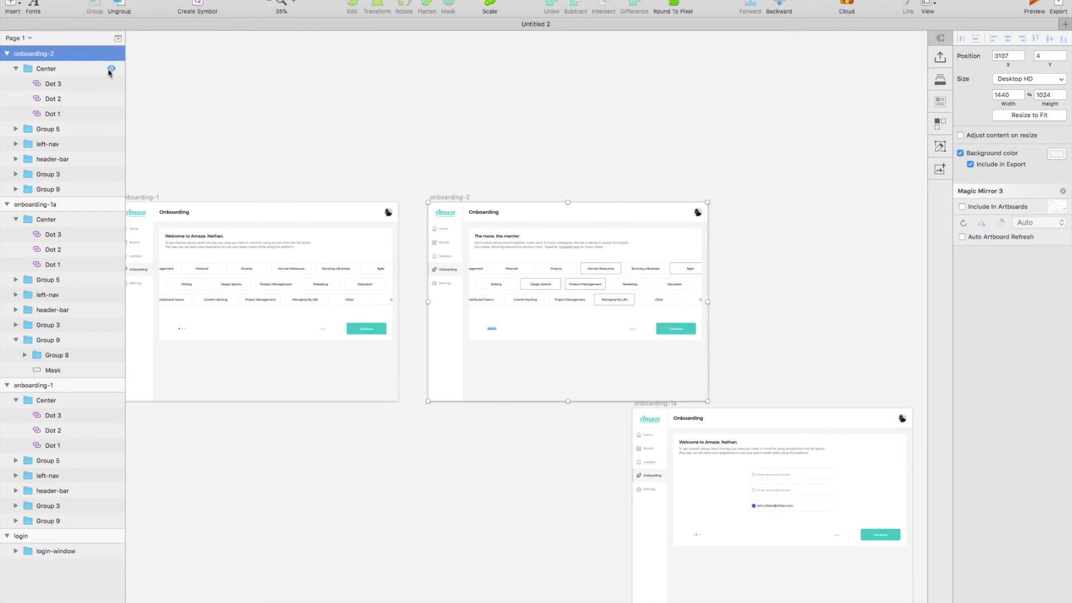
click(731, 454)
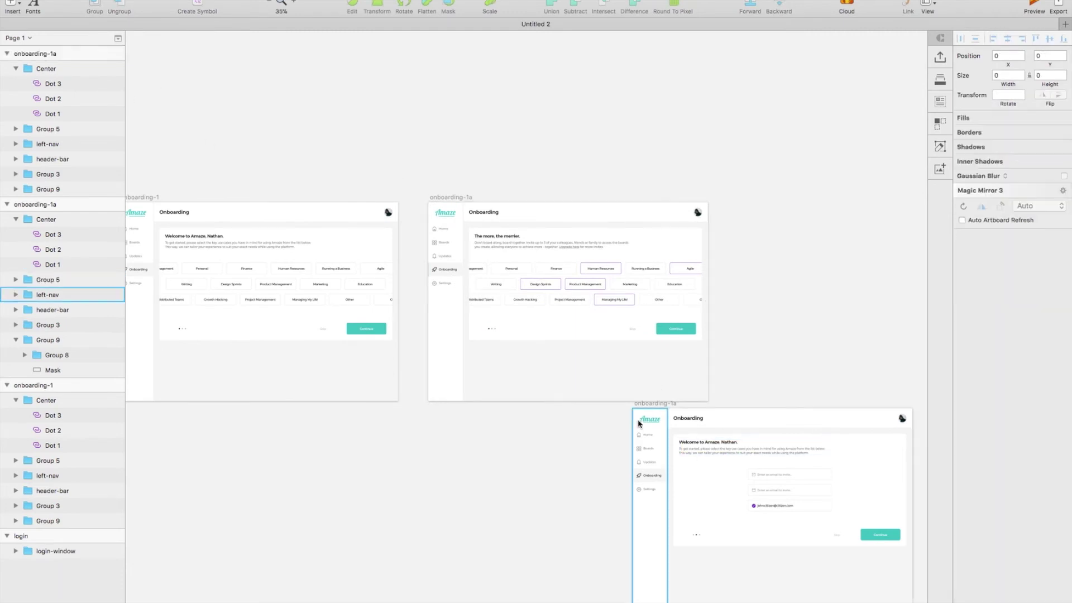
drag(651, 404, 763, 199)
scroll(252, 198, right, 5)
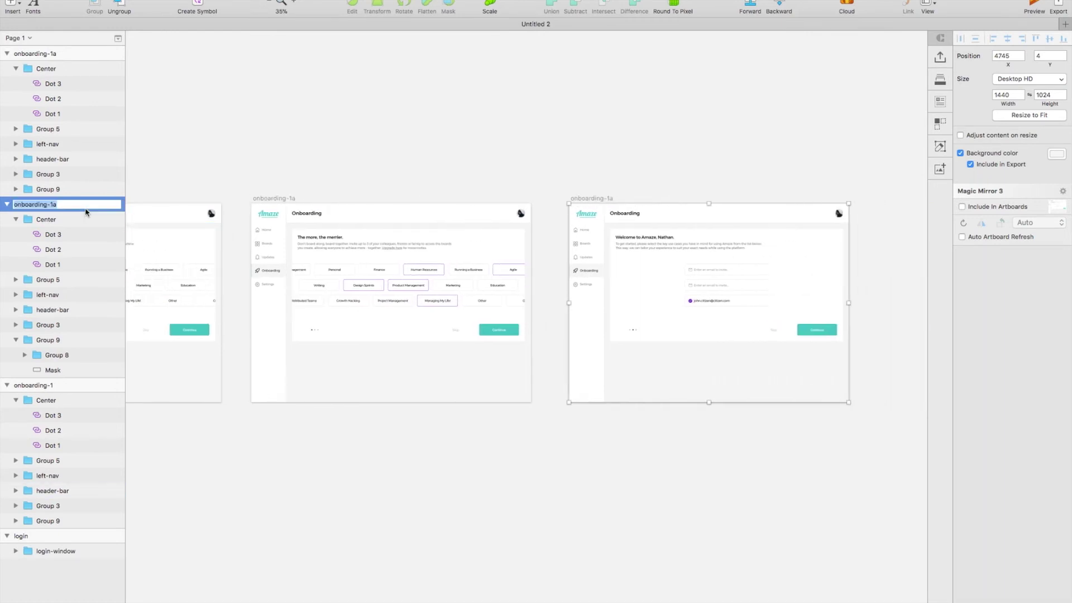
Step: Rename the invite-fields artboard to onboarding-2a
key(super+plus)
scroll(337, 284, right, 5)
scroll(314, 271, up, 1)
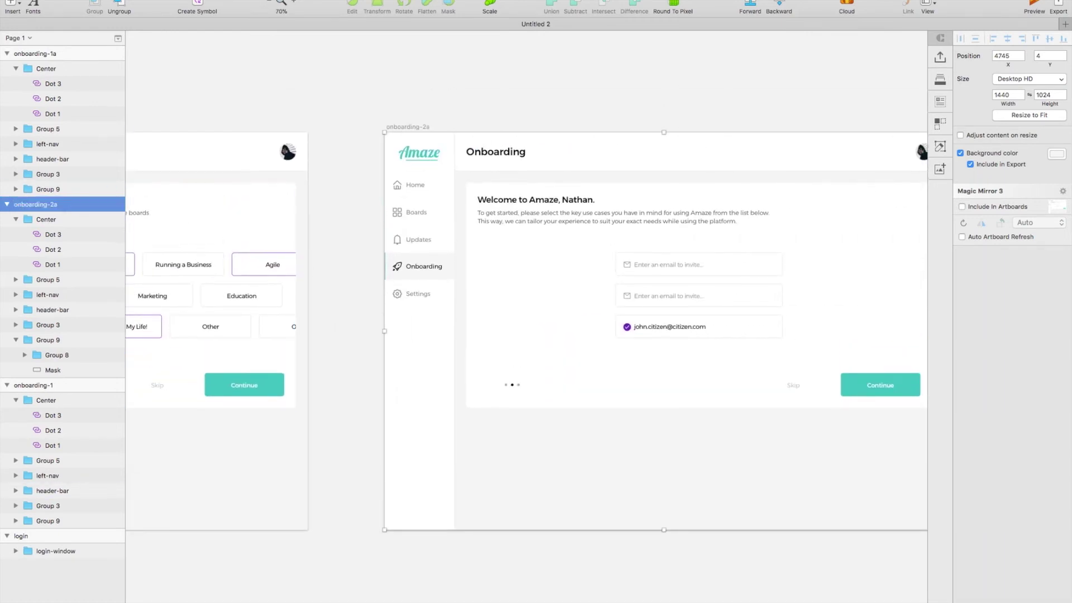
Step: Duplicate the onboarding-2a artboard and line both copies up side by side after onboarding-1a
key(super+minus)
scroll(782, 228, right, 4)
drag(360, 229, 682, 216)
key(super+d)
scroll(615, 211, right, 9)
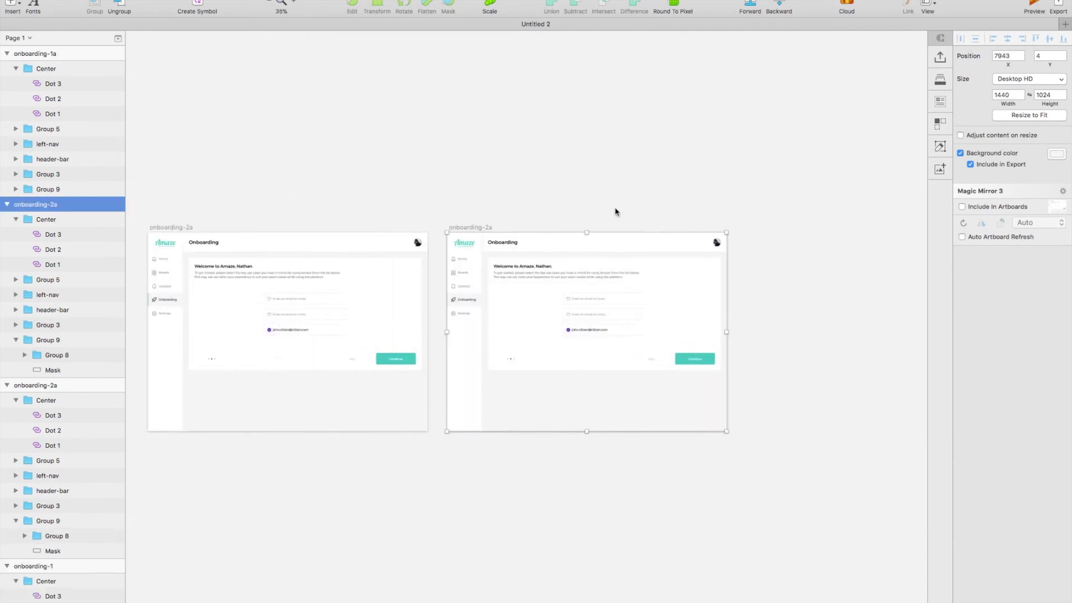
scroll(615, 211, left, 3)
drag(642, 226, 254, 235)
drag(589, 226, 577, 226)
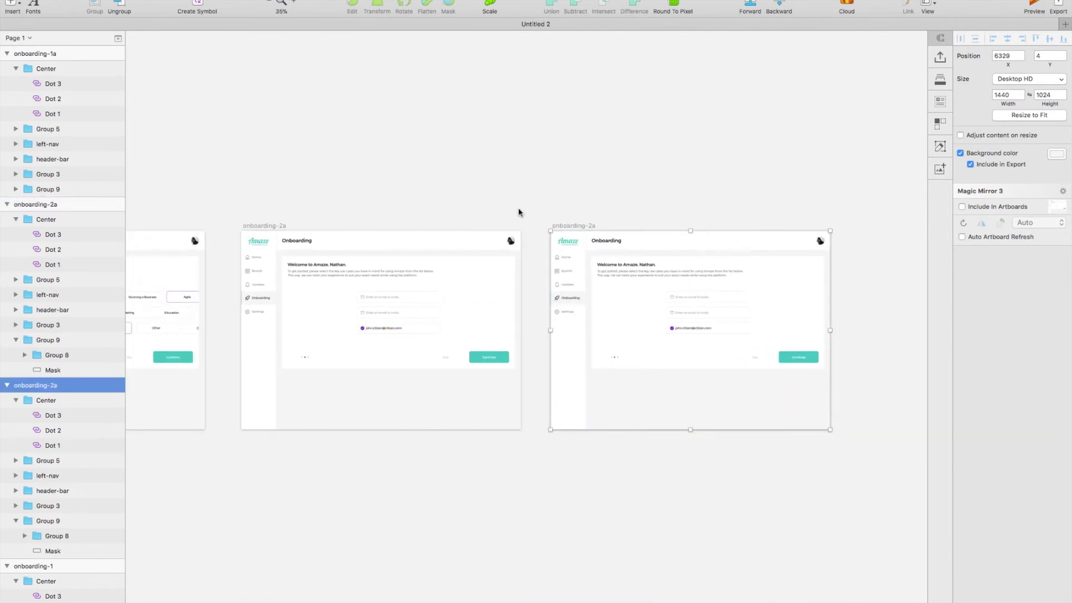
Step: In the first onboarding-2a artboard, replace the filled-in e-mail field with a copy of the empty placeholder field
key(super+2)
double_click(549, 305)
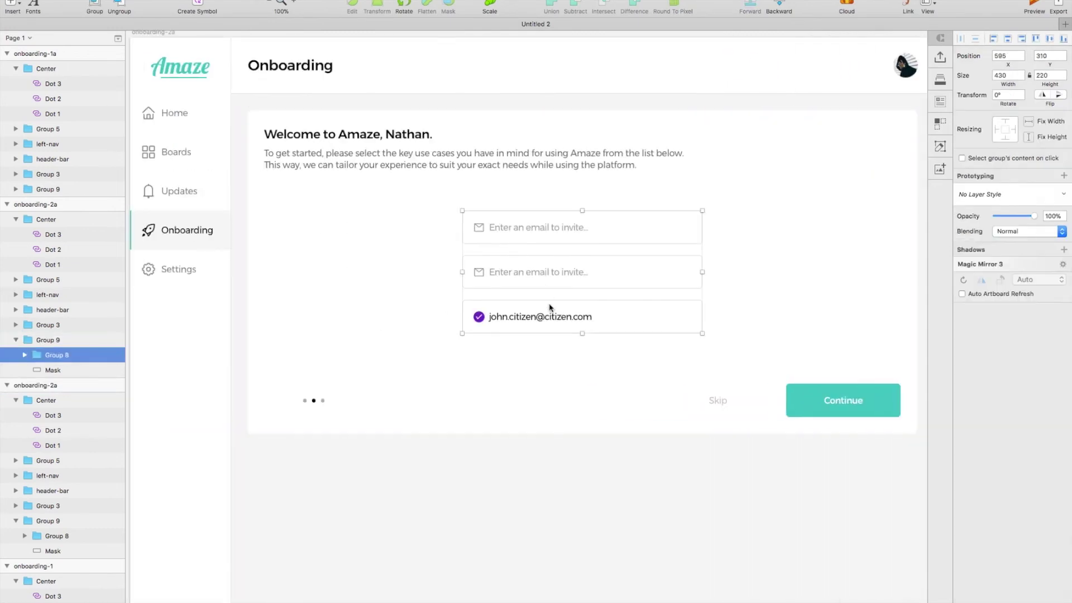
double_click(550, 305)
key(Delete)
double_click(557, 270)
double_click(556, 270)
drag(556, 271, 561, 318)
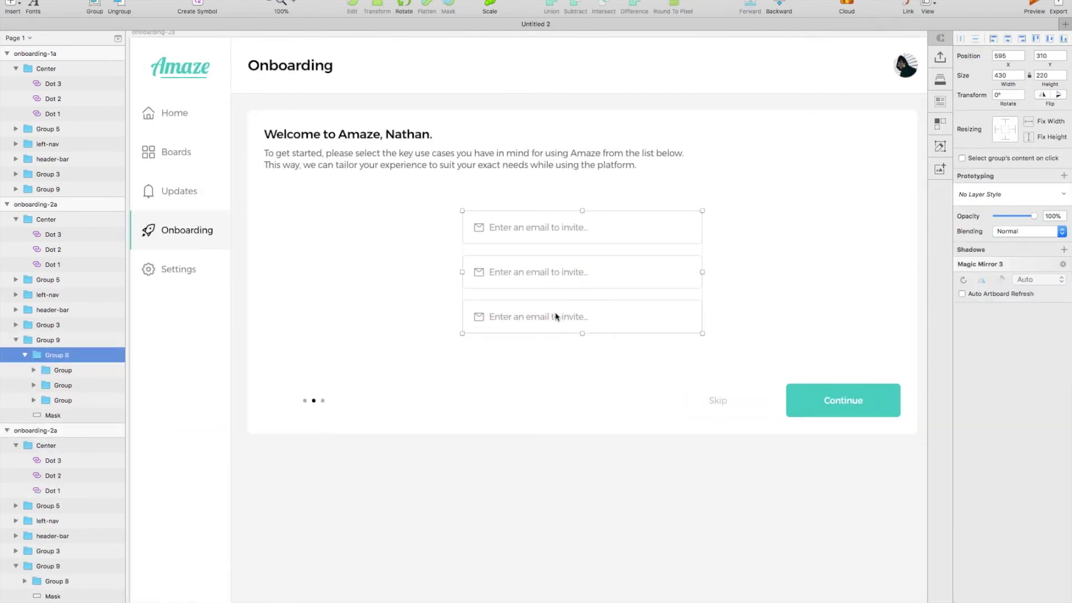
Step: Select both onboarding-2a artboards and shift them together slightly closer to onboarding-1a
scroll(407, 227, up, 3)
key(super+minus)
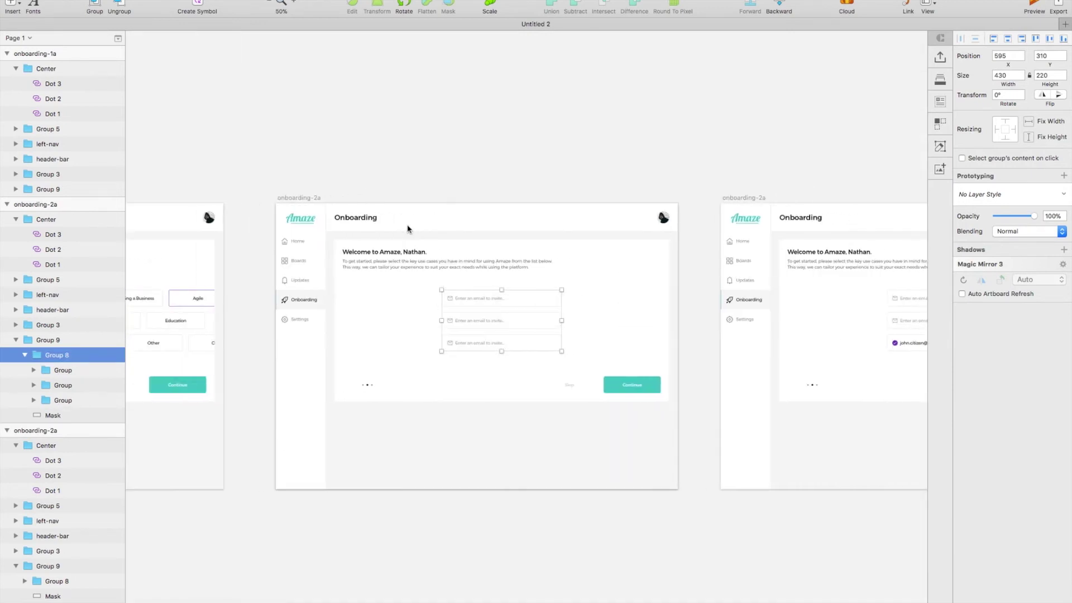
click(452, 168)
click(311, 199)
shift+click(741, 199)
drag(741, 199, 732, 204)
click(719, 152)
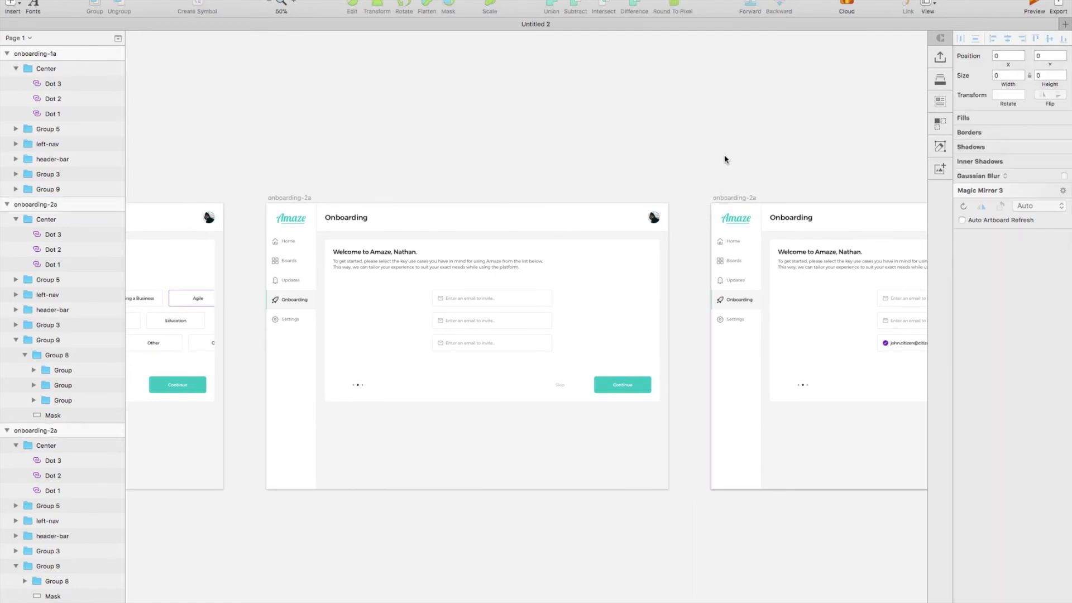
Step: Duplicate the last onboarding-2a artboard and rename the copy onboarding-3
scroll(725, 160, right, 4)
scroll(725, 160, right, 15)
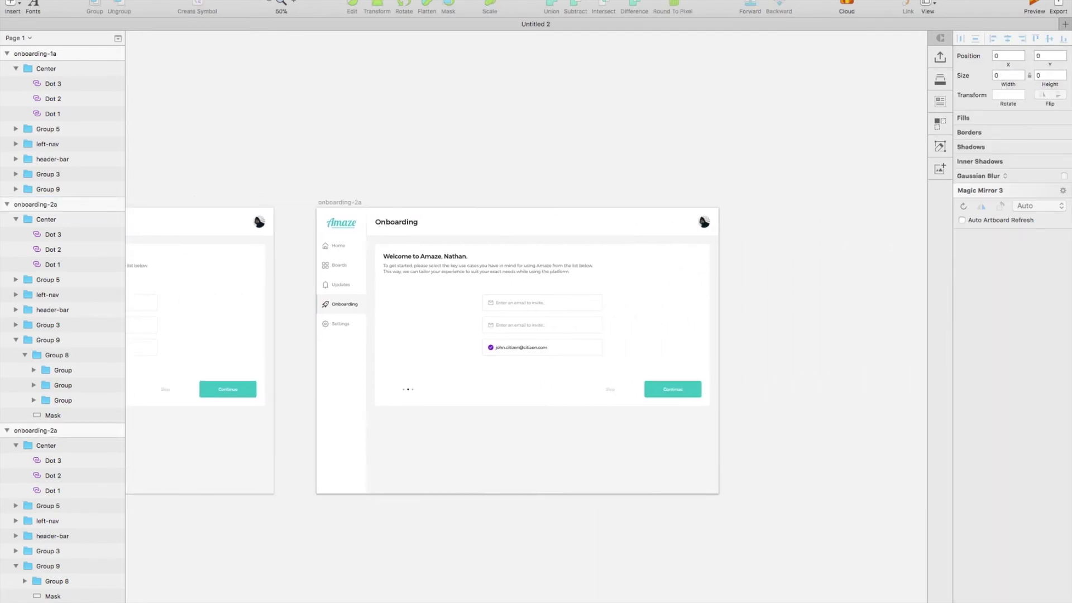
click(343, 202)
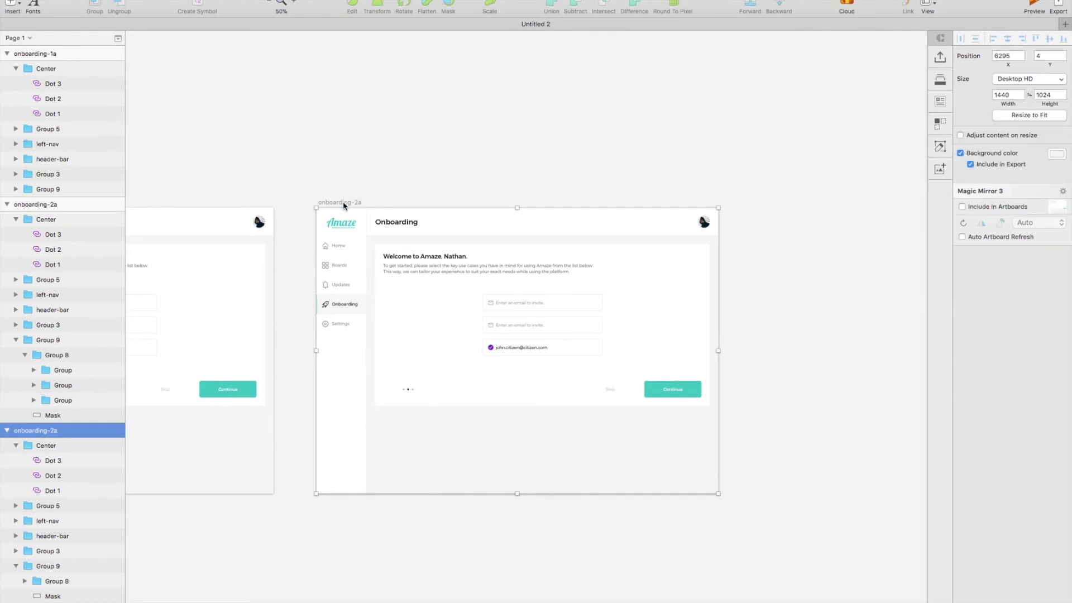
key(super+d)
click(70, 443)
double_click(77, 429)
key(super+0)
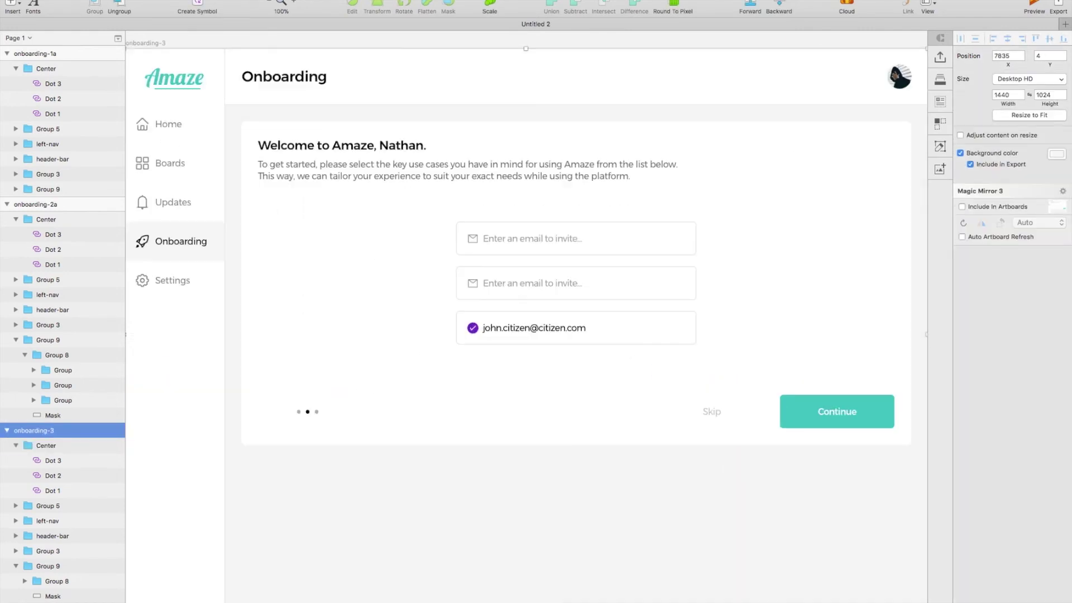
Step: Change onboarding-3's heading to "Let's setup your first board." and its description to "What do you want your first board to be about? Over to you!"
double_click(355, 188)
text(Let's setup your first board.)
double_click(357, 206)
text(What do you want your first board to be about? Over to you!)
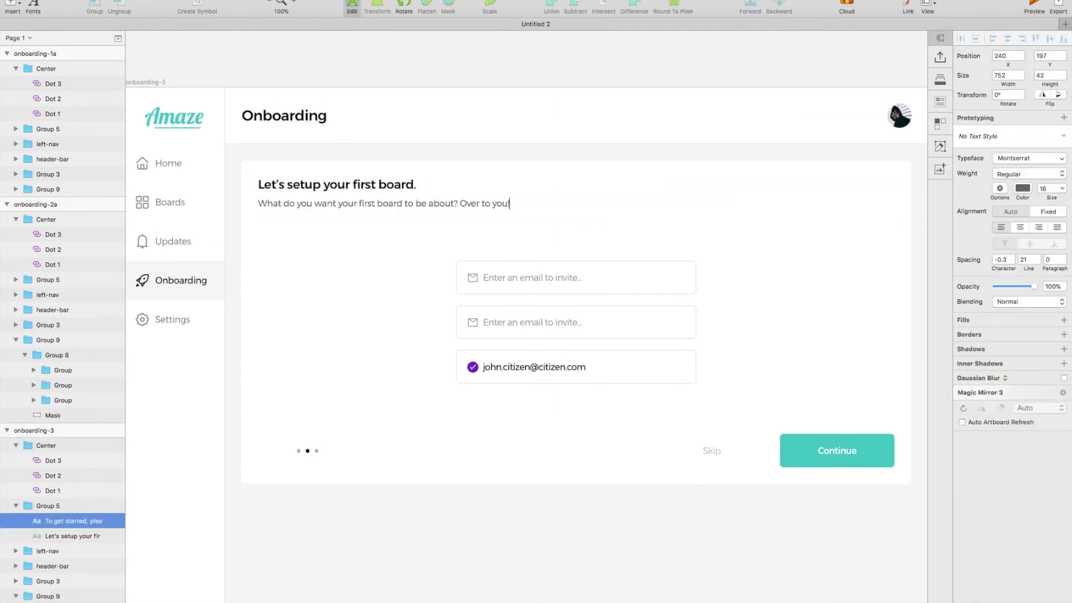
key(Escape)
Step: Delete the two empty invite fields from the onboarding-3 card
double_click(545, 326)
double_click(541, 324)
shift+click(548, 287)
key(Delete)
Step: Take the remaining field's layer out of its parent group and delete the leftover group
scroll(96, 581, down, 2)
drag(71, 574, 73, 551)
click(67, 573)
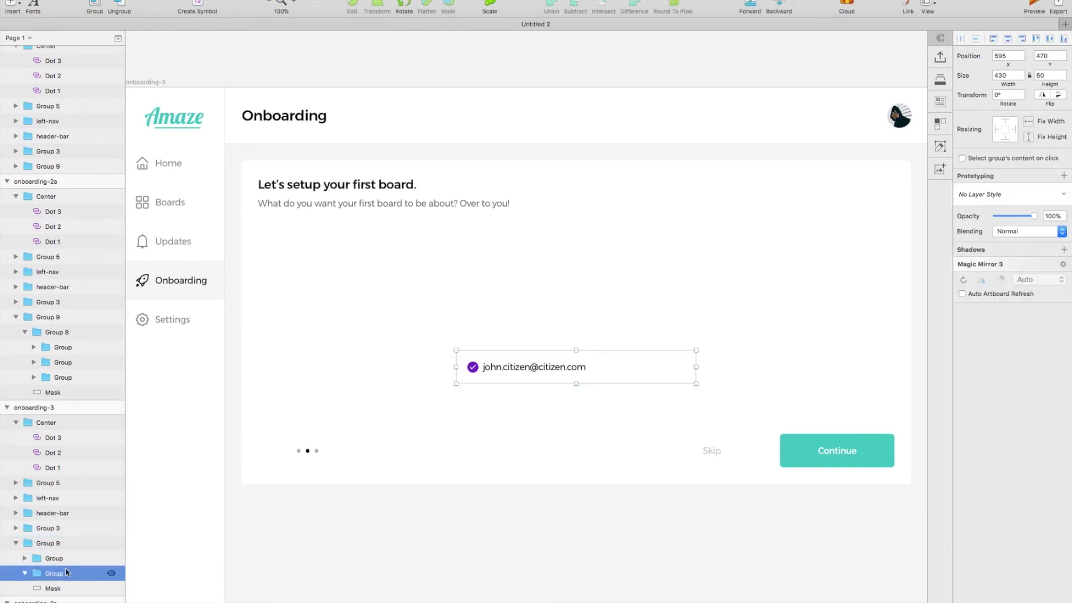
key(Delete)
Step: Take the field and mask layers out of Group 9 and position the field under the description at X 240, Y 258
click(527, 371)
double_click(527, 371)
drag(526, 371, 343, 225)
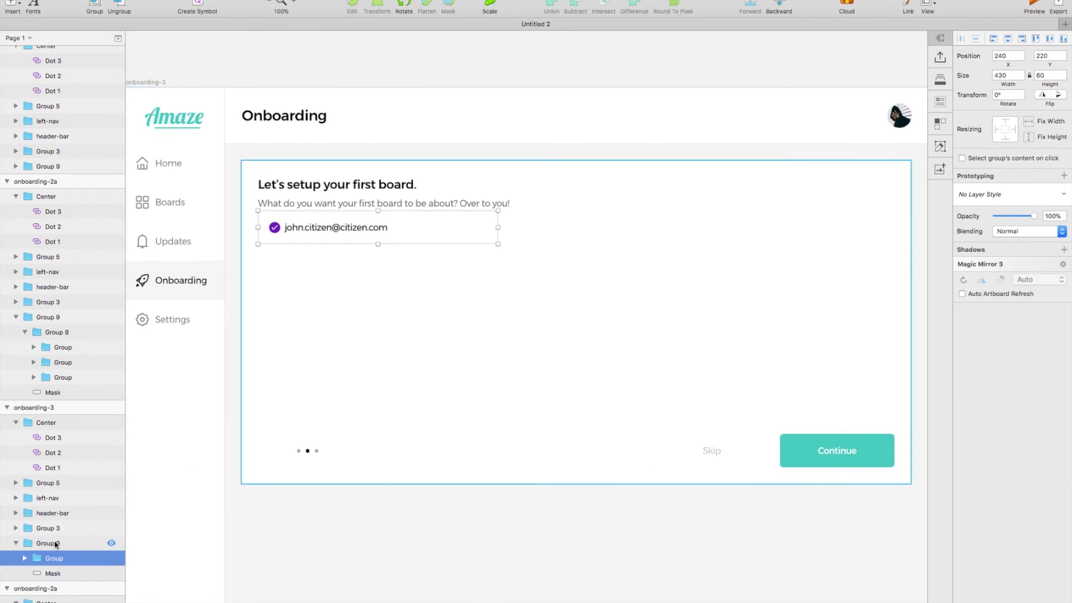
shift+click(48, 572)
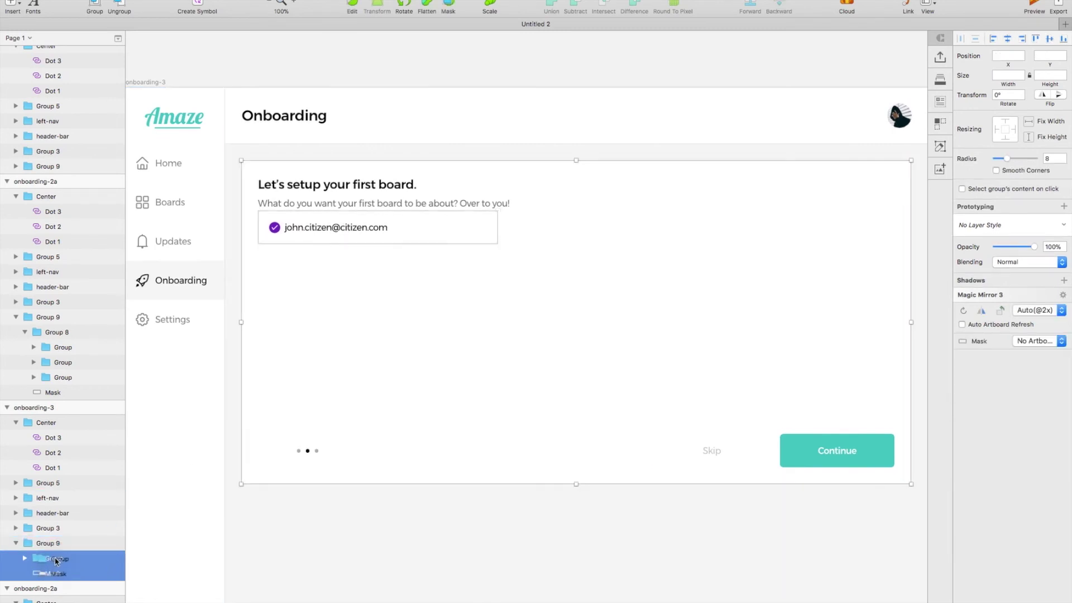
drag(69, 540, 68, 538)
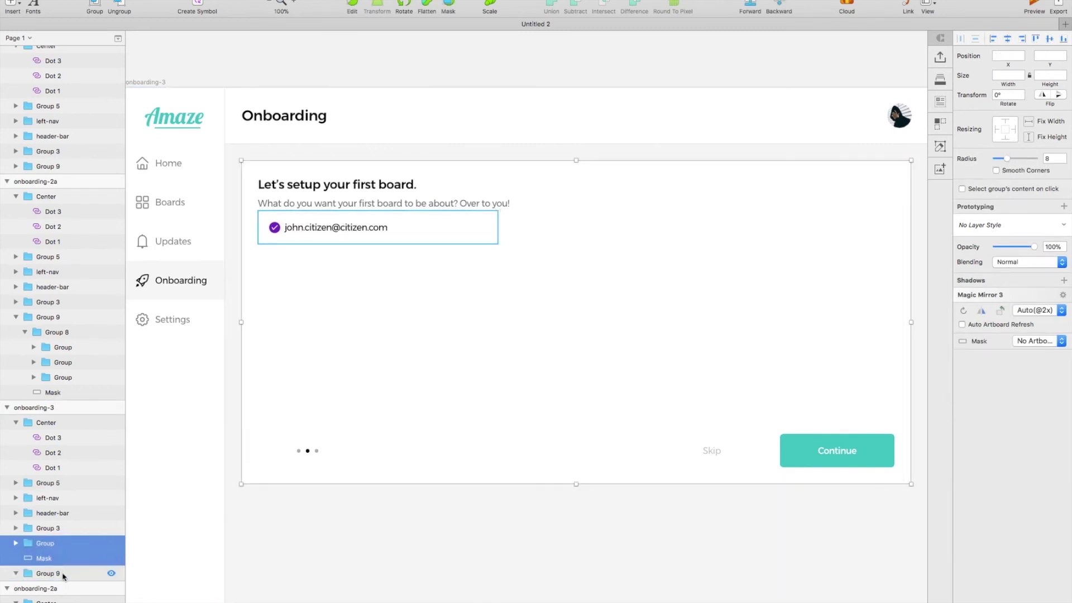
click(344, 229)
drag(344, 229, 291, 260)
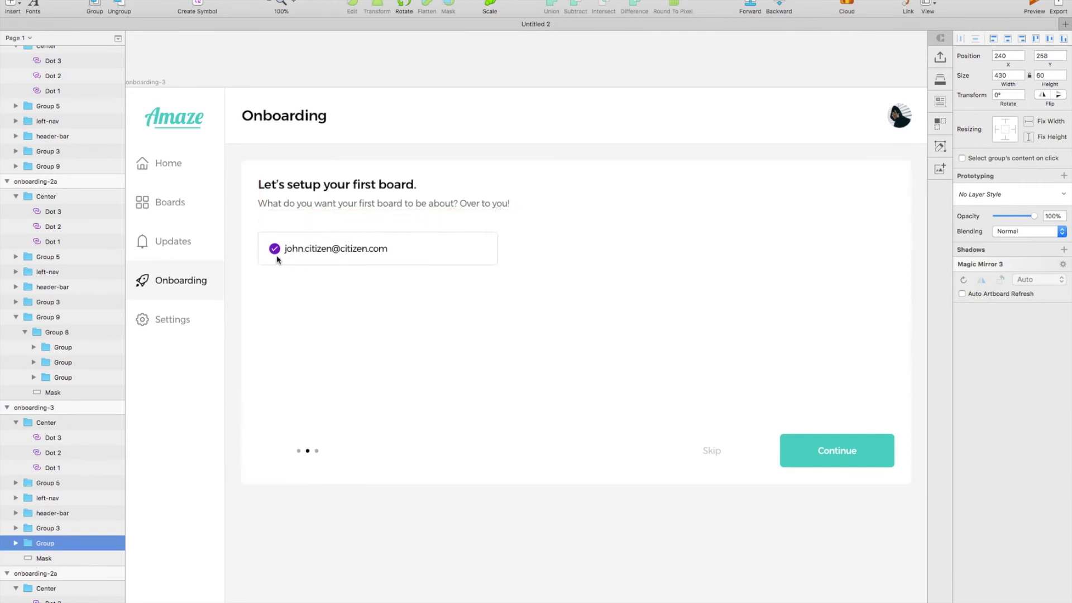
Step: Replace the field's check-circle icon with the appstore-o icon from the anticon icon font
double_click(274, 251)
double_click(277, 250)
click(304, 1)
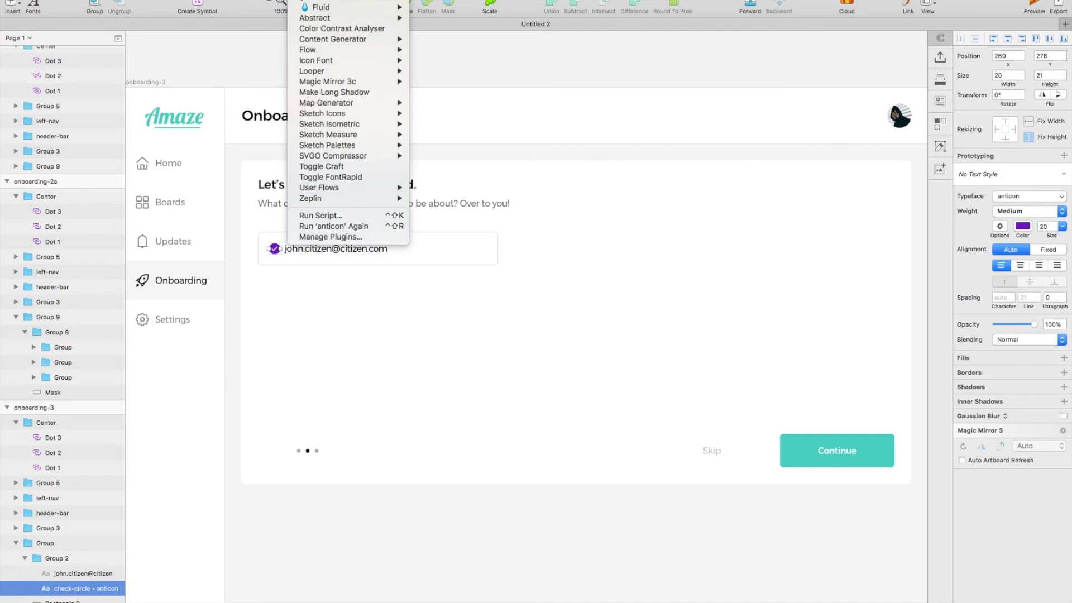
mouse_move(347, 60)
mouse_move(470, 61)
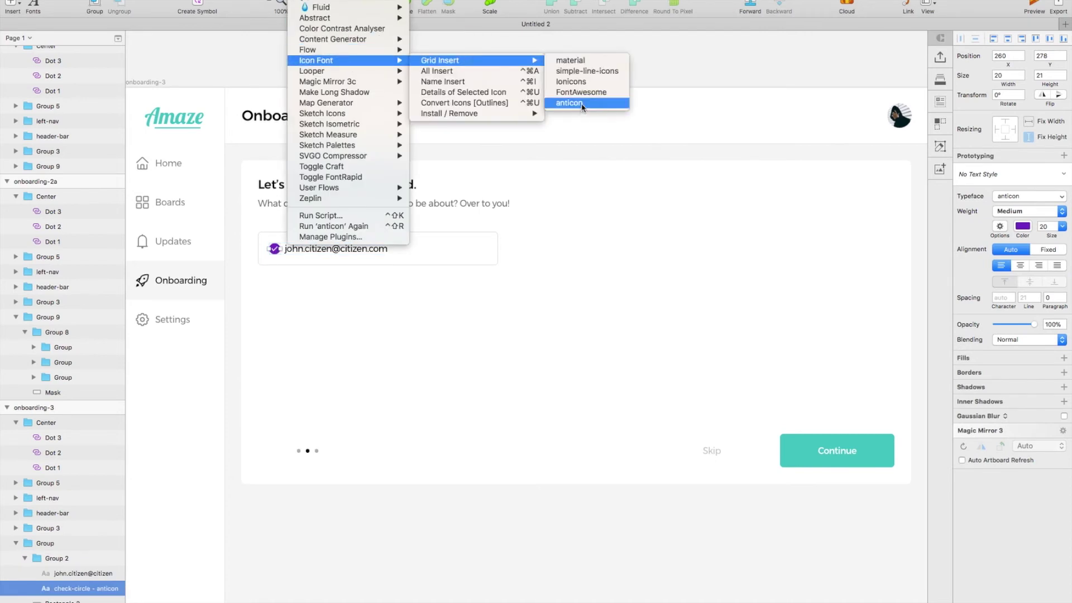
click(580, 105)
scroll(588, 219, down, 3)
scroll(588, 219, down, 4)
click(616, 293)
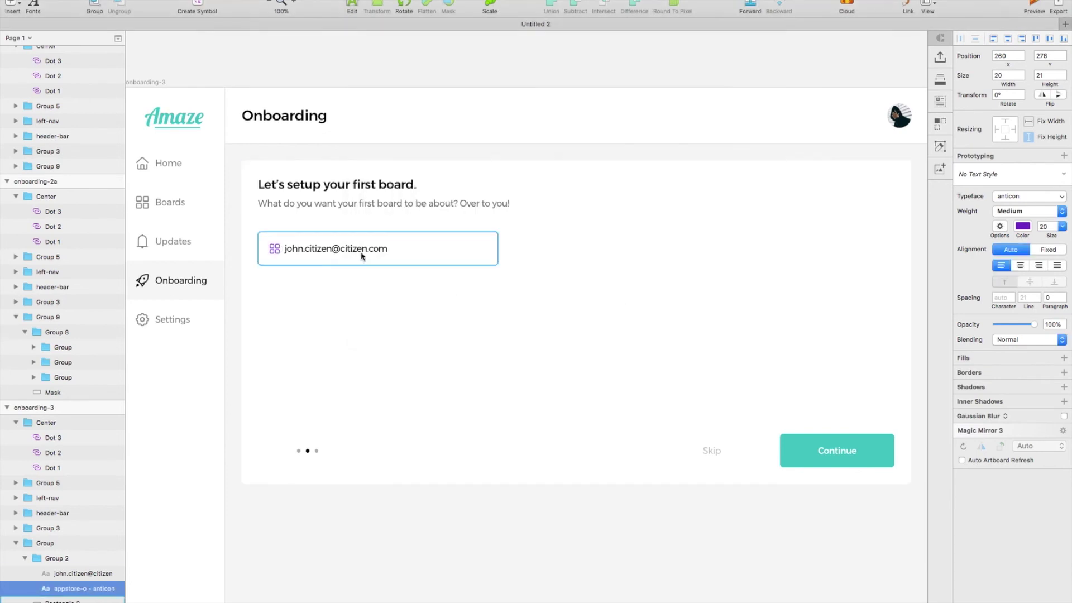
Step: Replace the field's e-mail text with "Give your board a name"
double_click(358, 249)
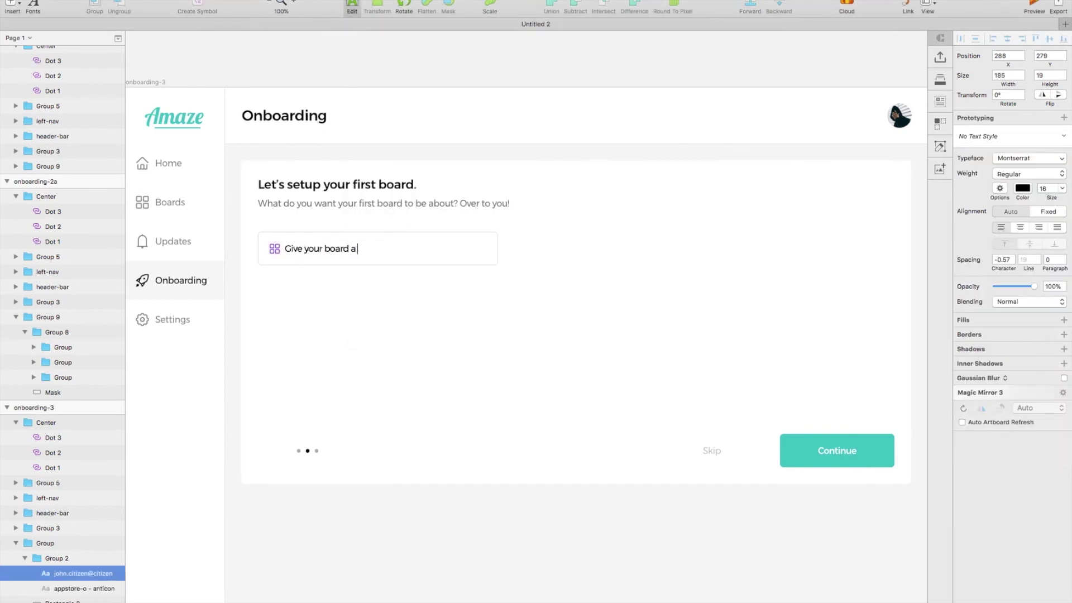
key(Escape)
key(Escape)
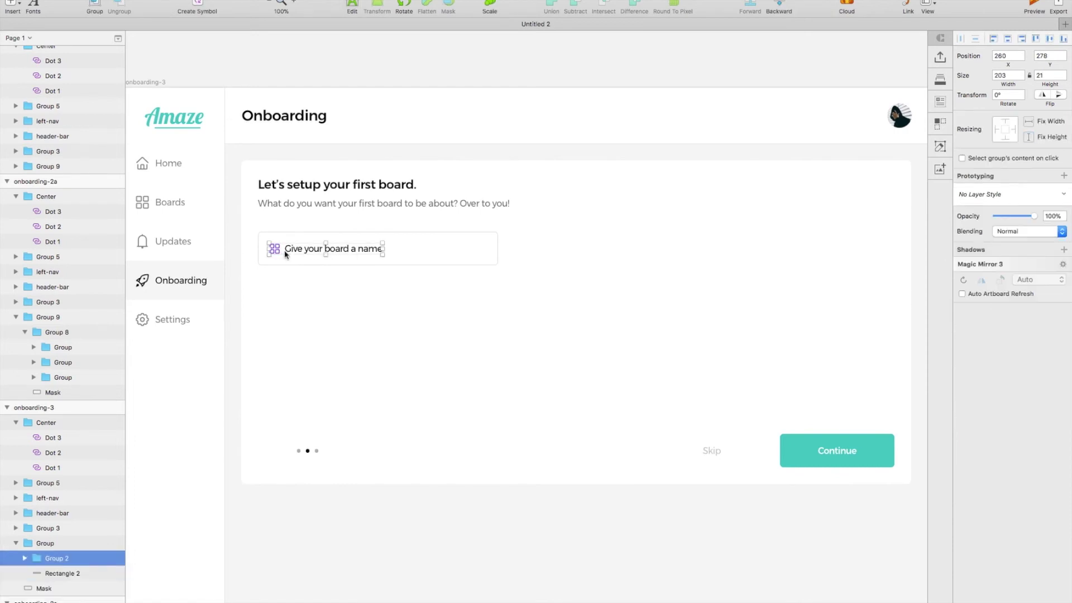
Step: Recolour the field's icon black and lower the opacity of its icon-and-text group to placeholder grey
double_click(273, 249)
click(1022, 226)
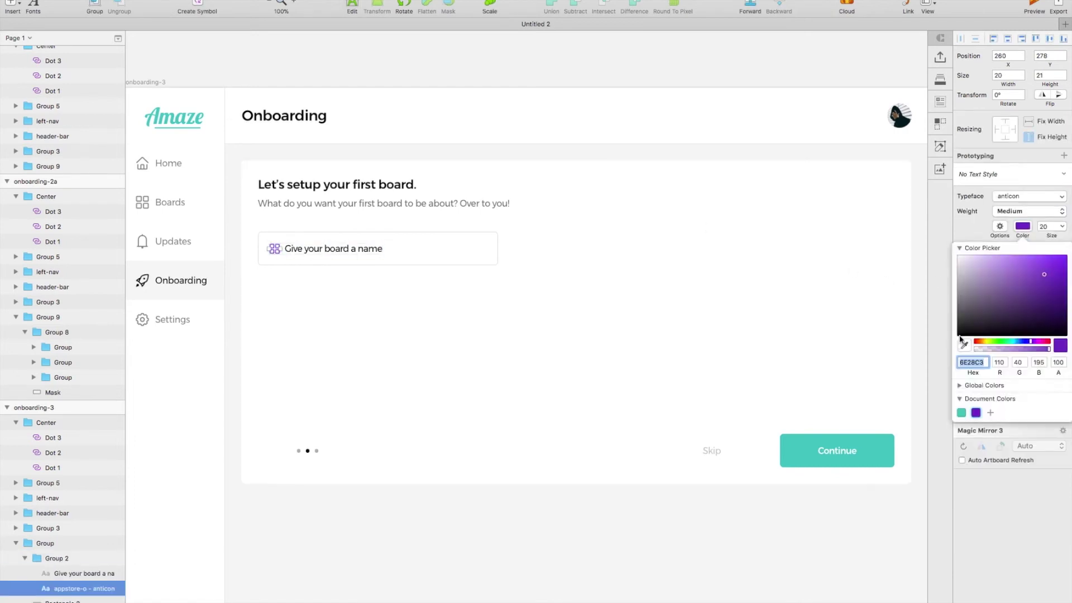
key(Escape)
click(320, 252)
key(Escape)
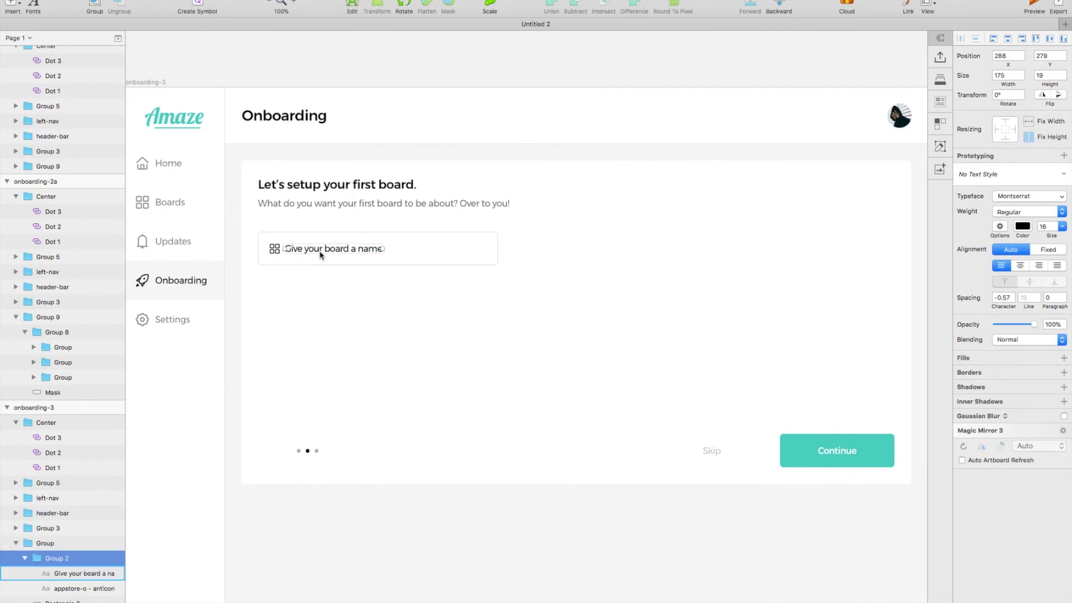
key(Return)
Step: Group the board-name field's contents with its rectangle and duplicate the field below with a 40 px gap
scroll(641, 327, up, 1)
click(417, 272)
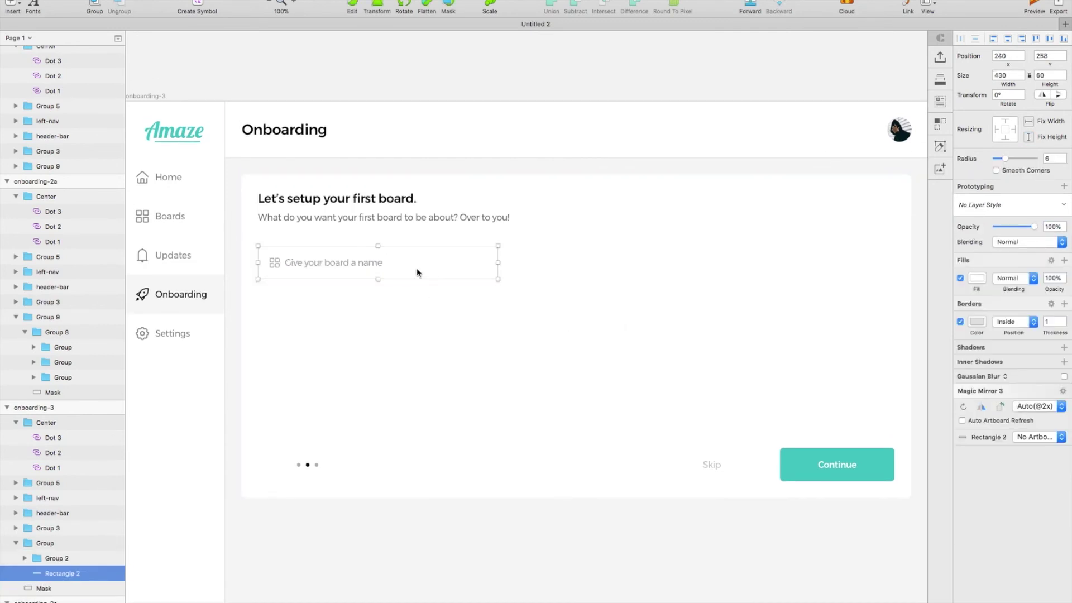
click(59, 557)
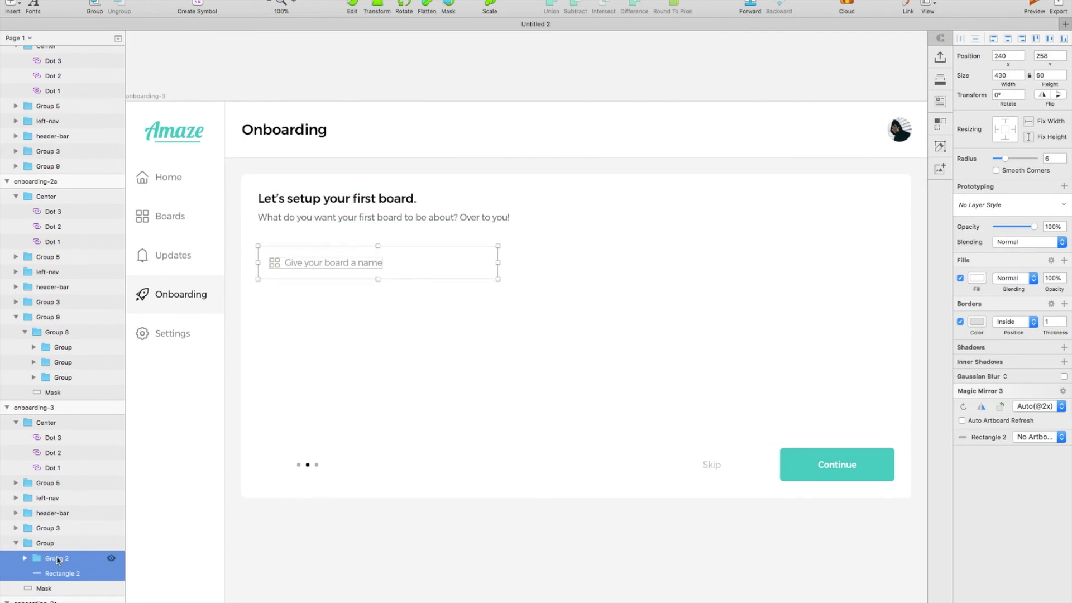
alt+drag(348, 254, 346, 288)
key(shift+Down)
key(shift+Down)
key(shift+Down)
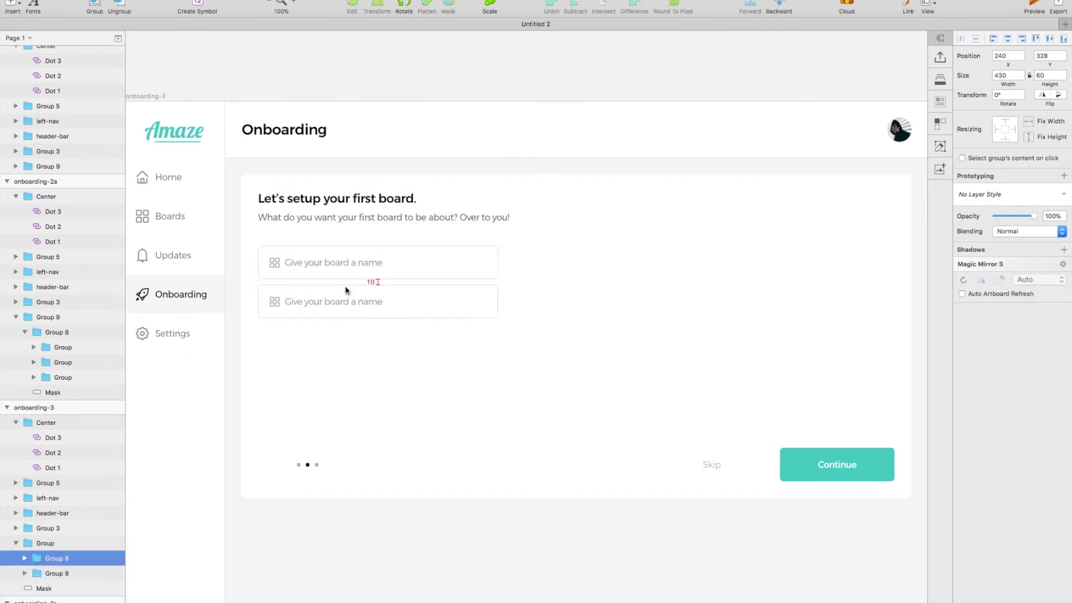
key(shift+Down)
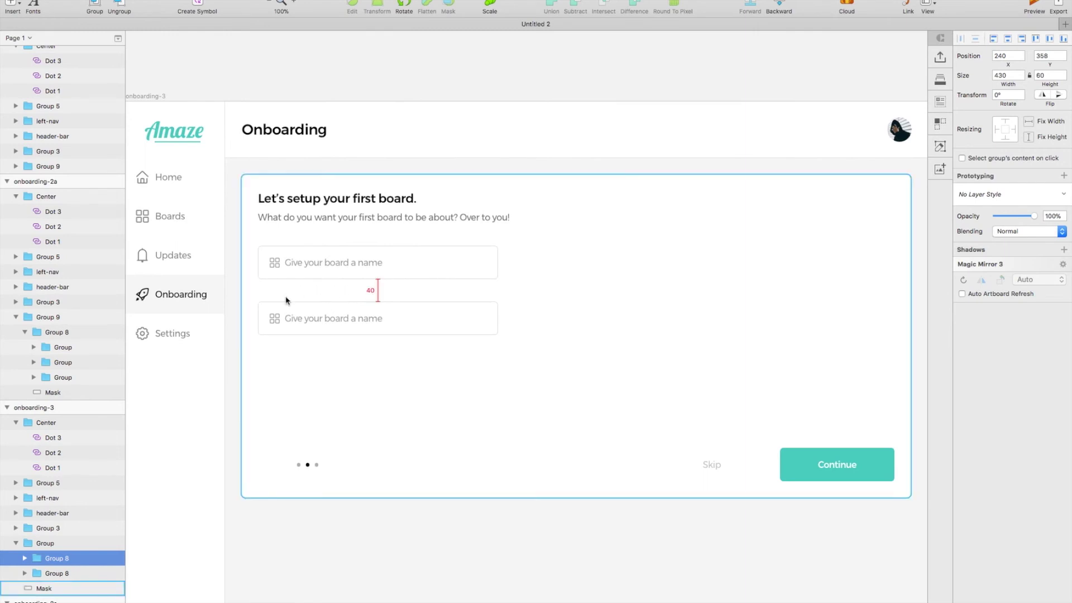
Step: Replace the icon in the lower field with the calculator icon from the anticon icon font
double_click(277, 322)
double_click(276, 322)
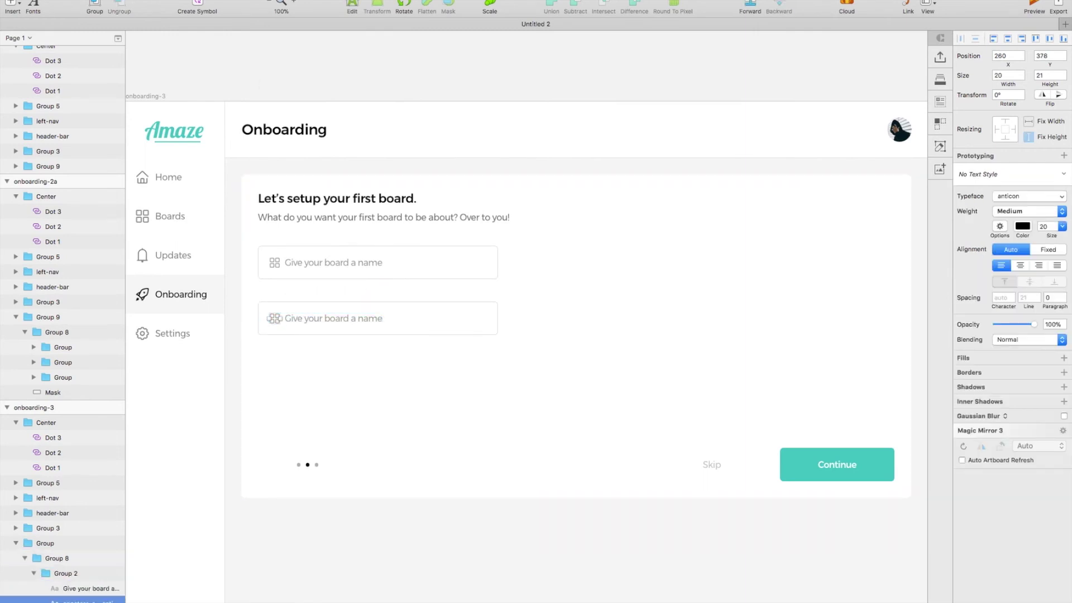
click(303, 0)
mouse_move(344, 55)
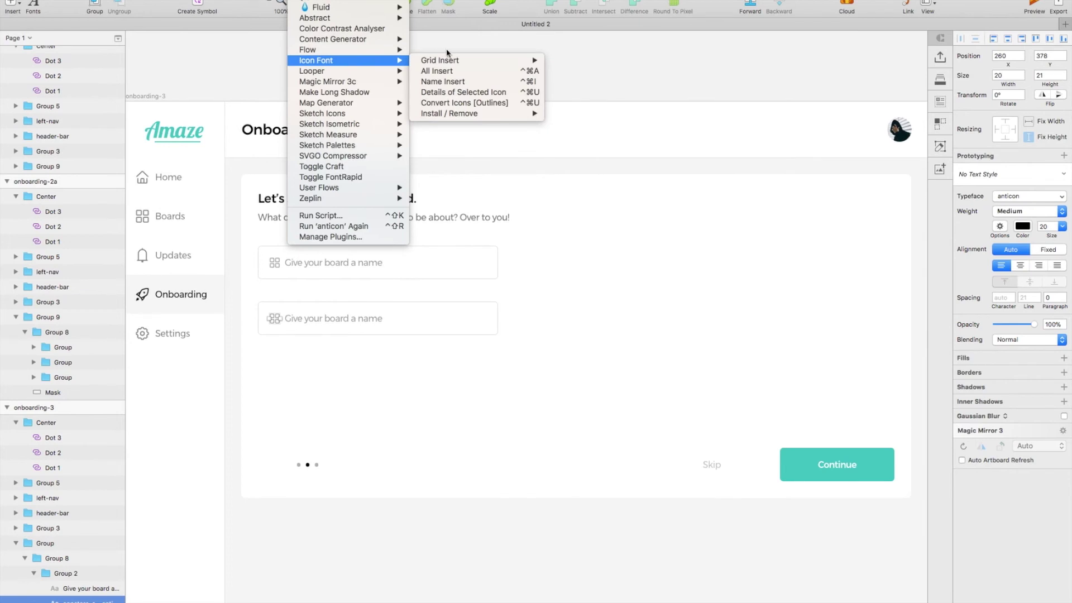
mouse_move(447, 60)
click(580, 104)
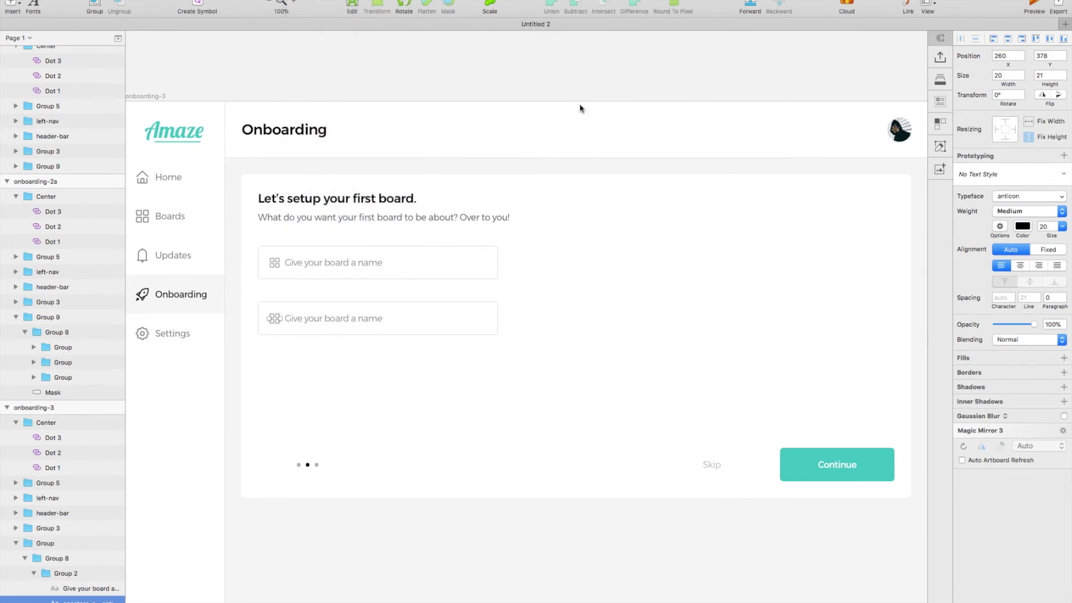
scroll(586, 191, down, 5)
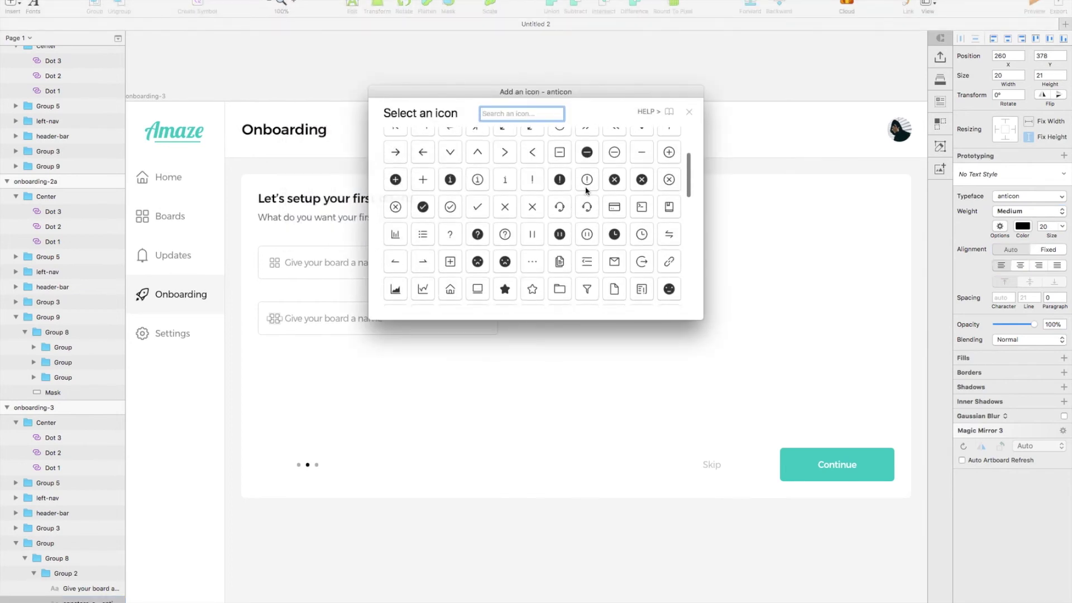
scroll(586, 192, down, 3)
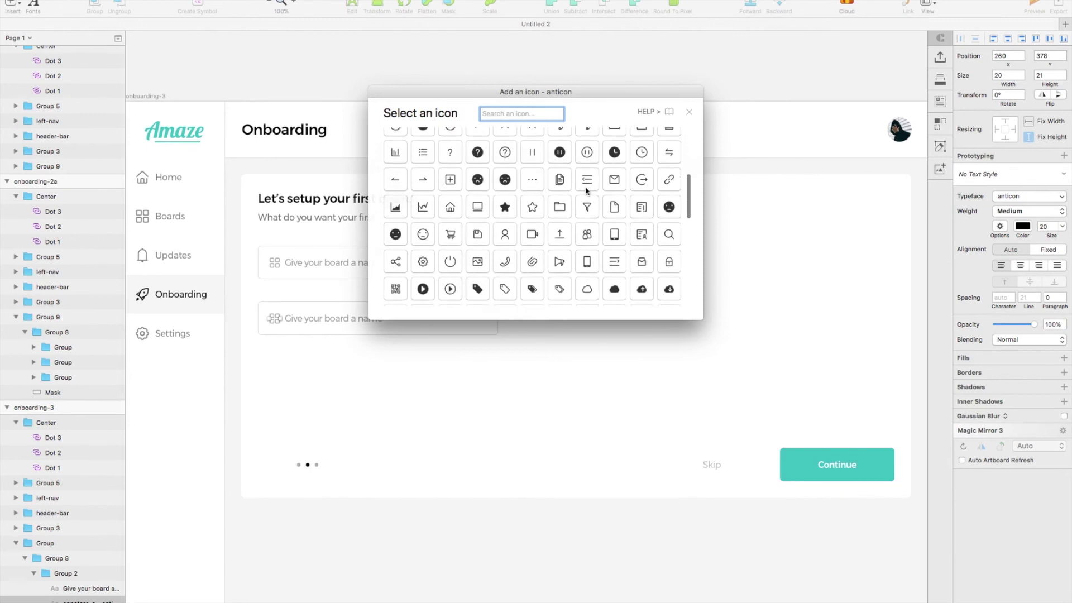
scroll(586, 192, down, 3)
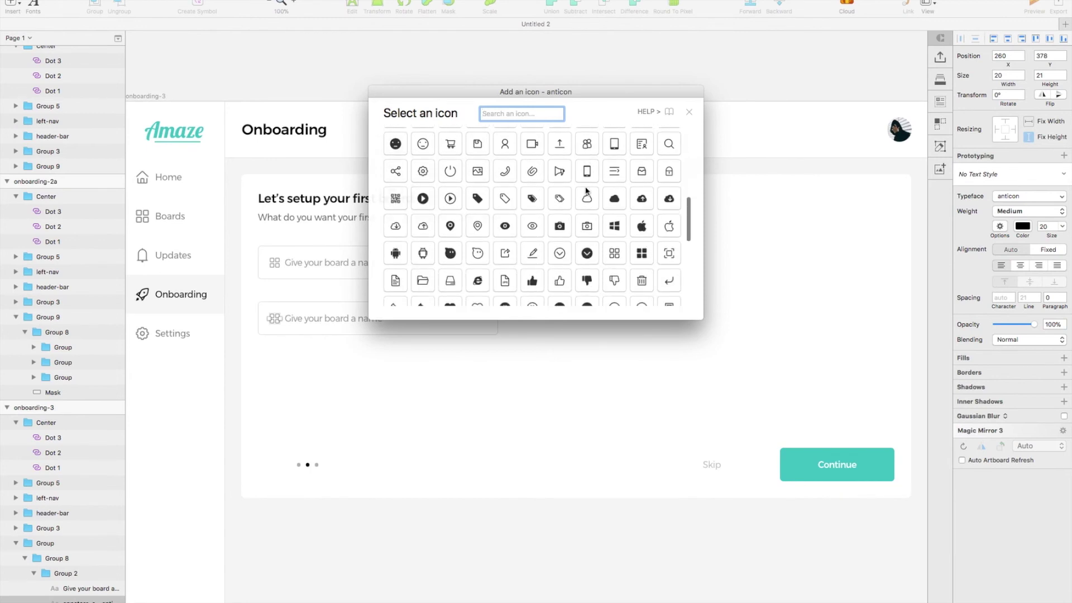
scroll(586, 191, down, 2)
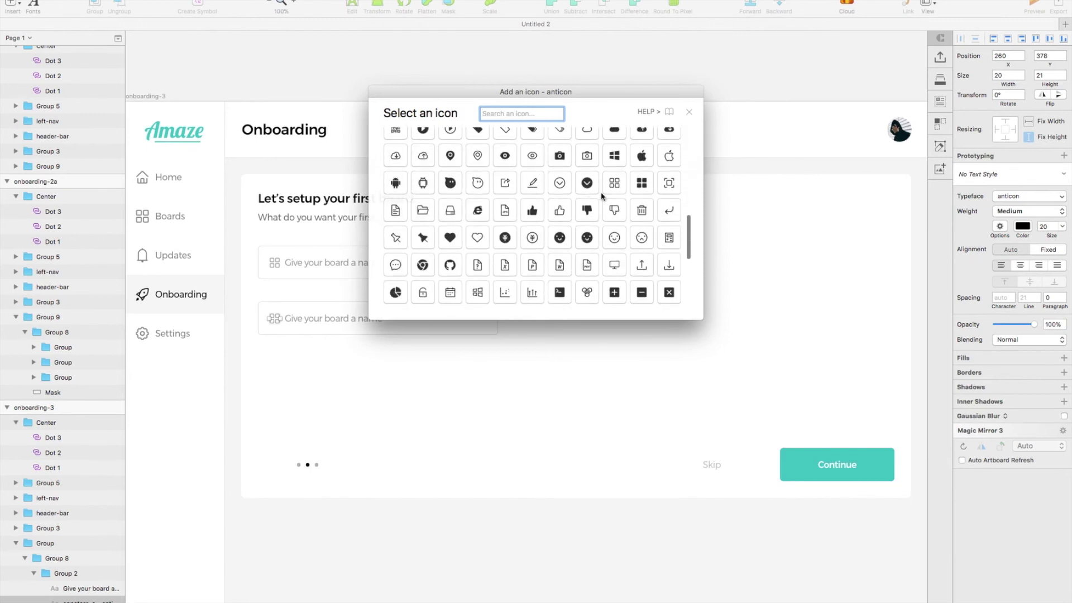
click(668, 238)
Step: Change the lower field's placeholder text to "Provide your first status..."
double_click(347, 316)
text(Enter)
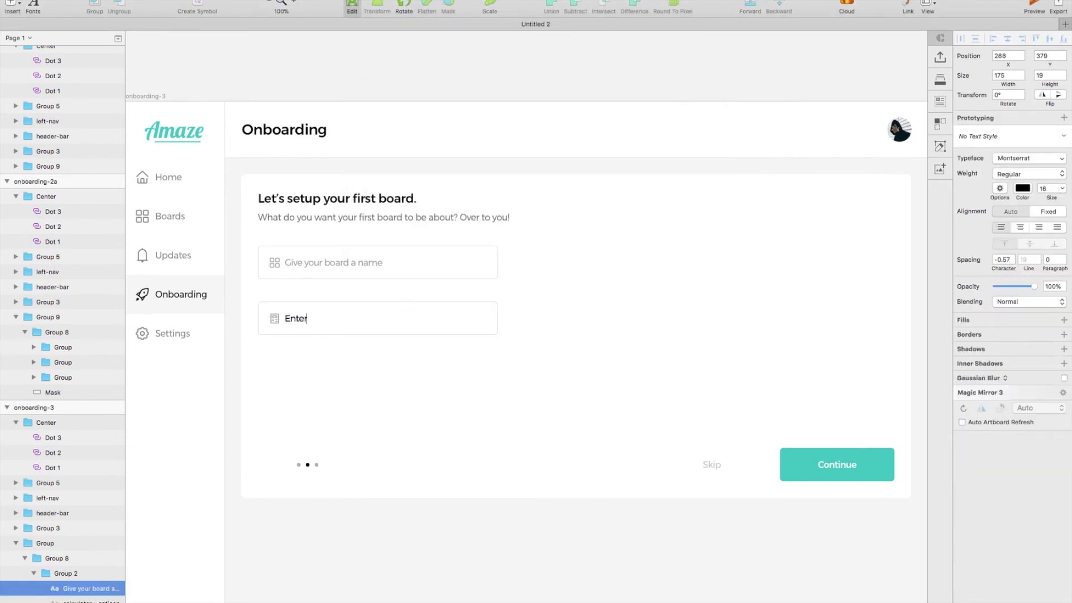
key(Escape)
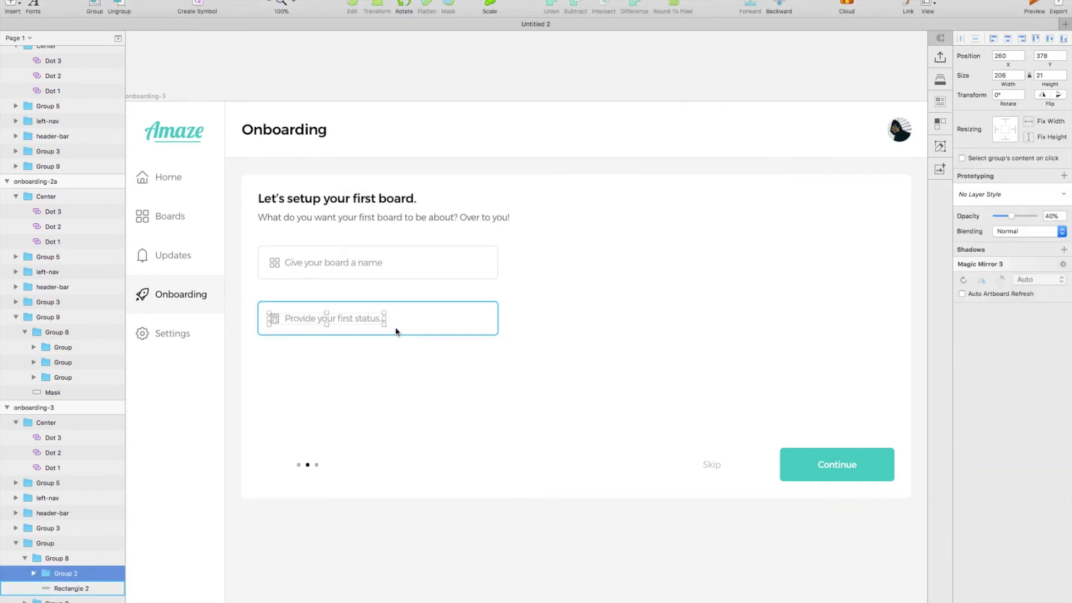
Step: Duplicate the status field's rectangle and extend the rear copy downward to a height of about 160 px
click(396, 329)
scroll(397, 329, left, 1)
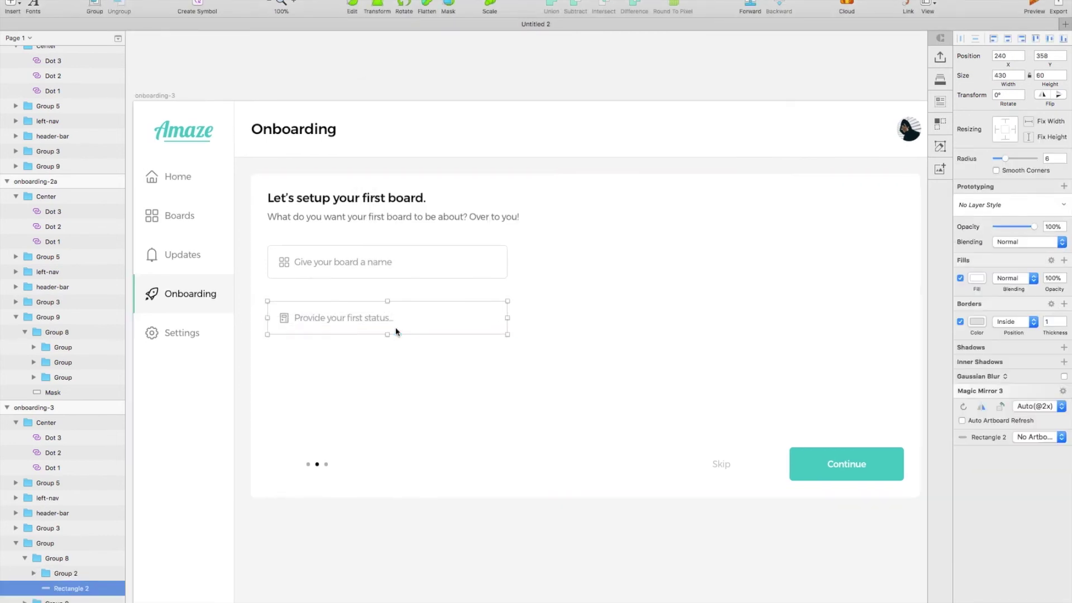
scroll(397, 329, down, 1)
scroll(395, 332, down, 1)
scroll(396, 332, left, 1)
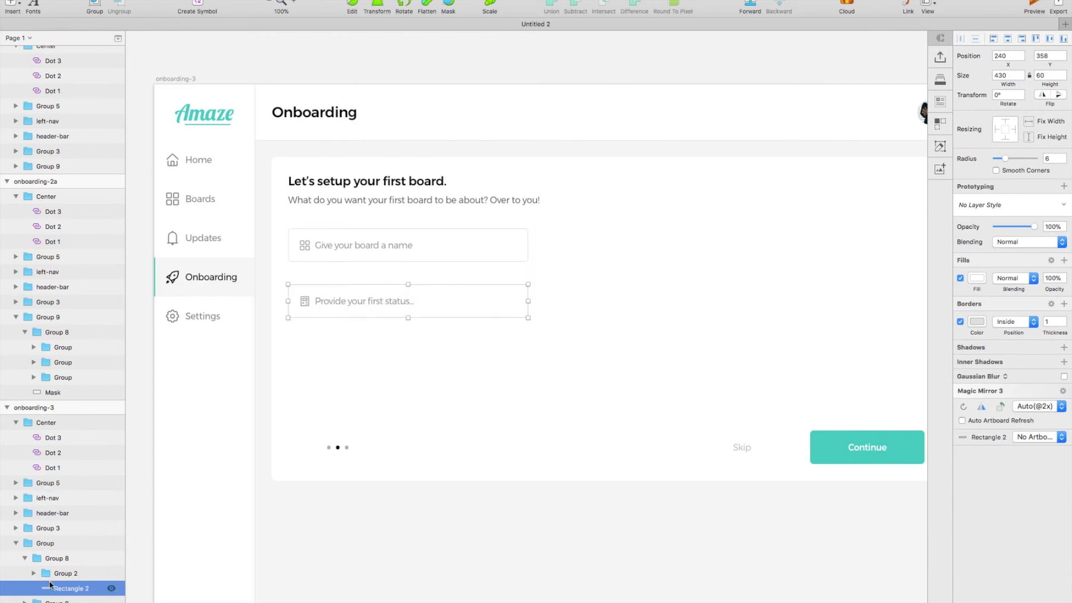
key(super+d)
drag(410, 359, 411, 317)
scroll(78, 584, down, 2)
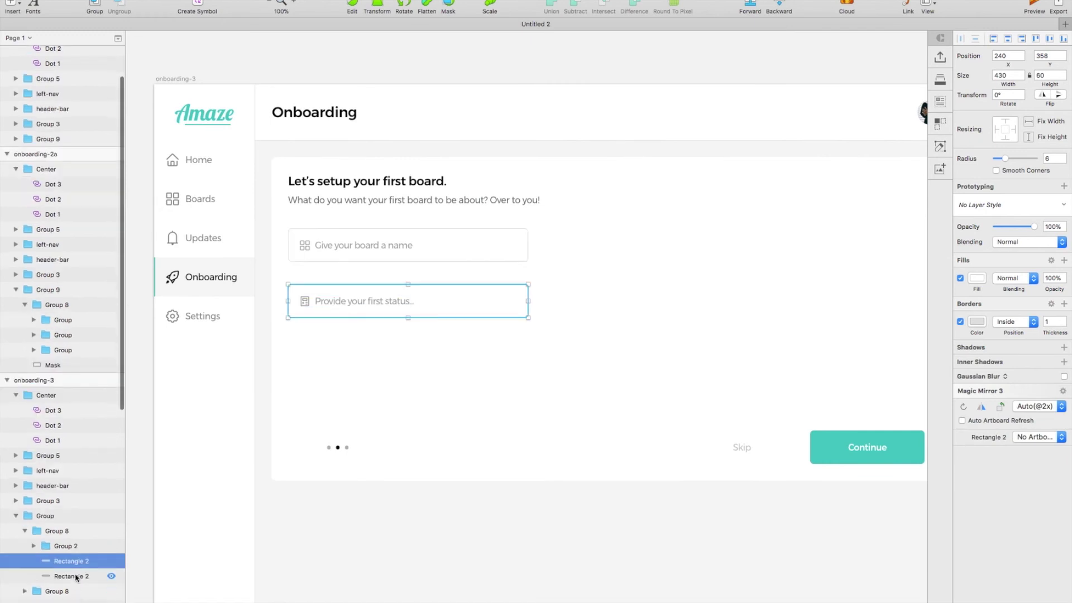
drag(76, 583, 77, 586)
drag(408, 318, 409, 367)
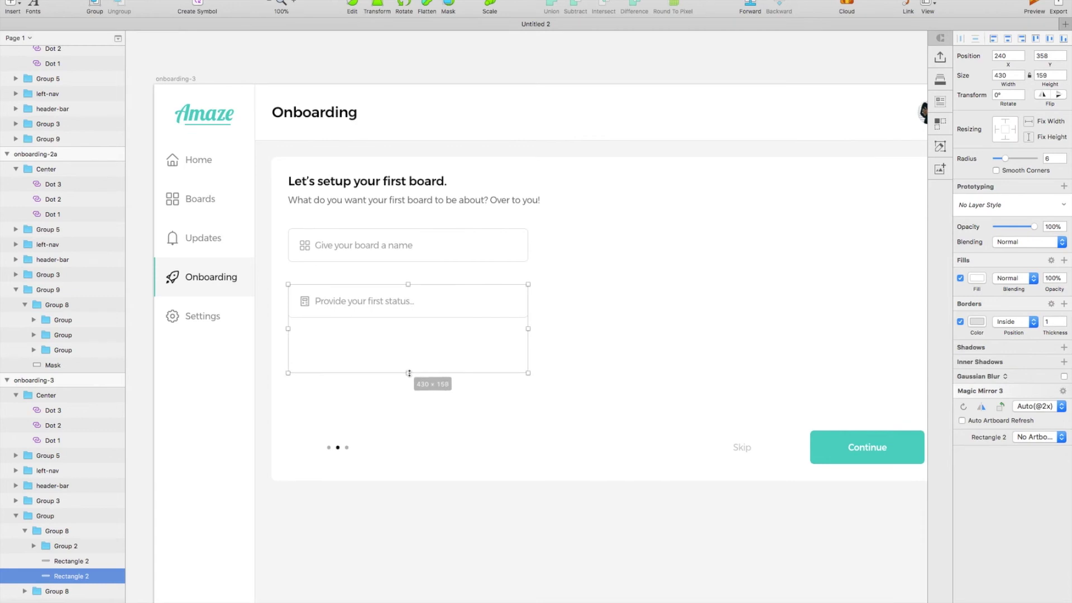
Step: Square off the two bottom corners of the status field's front rectangle with a corner radius of 0
click(498, 316)
double_click(519, 318)
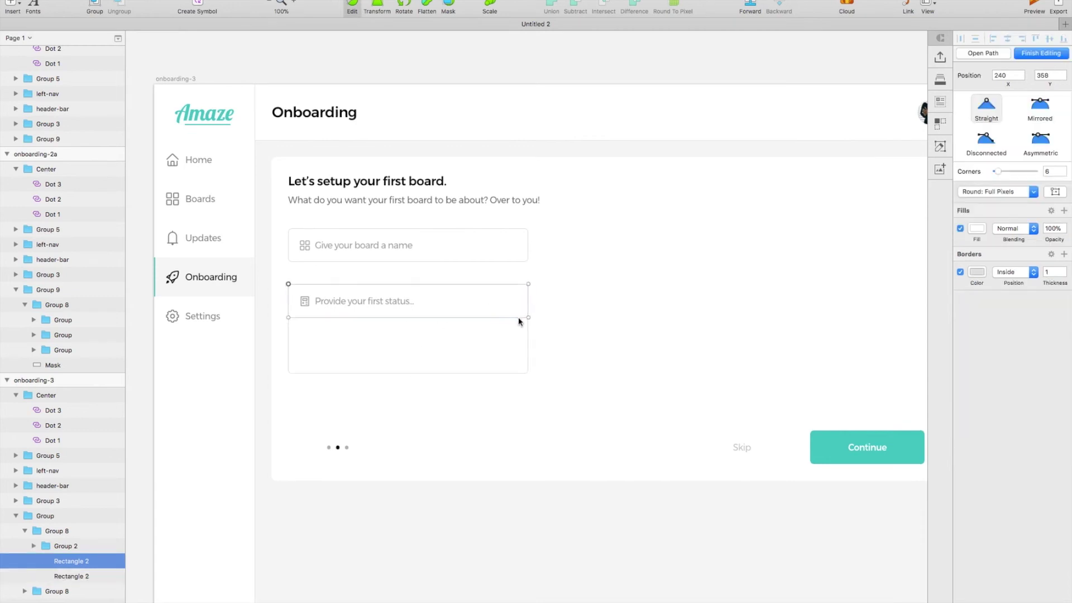
drag(519, 318, 361, 318)
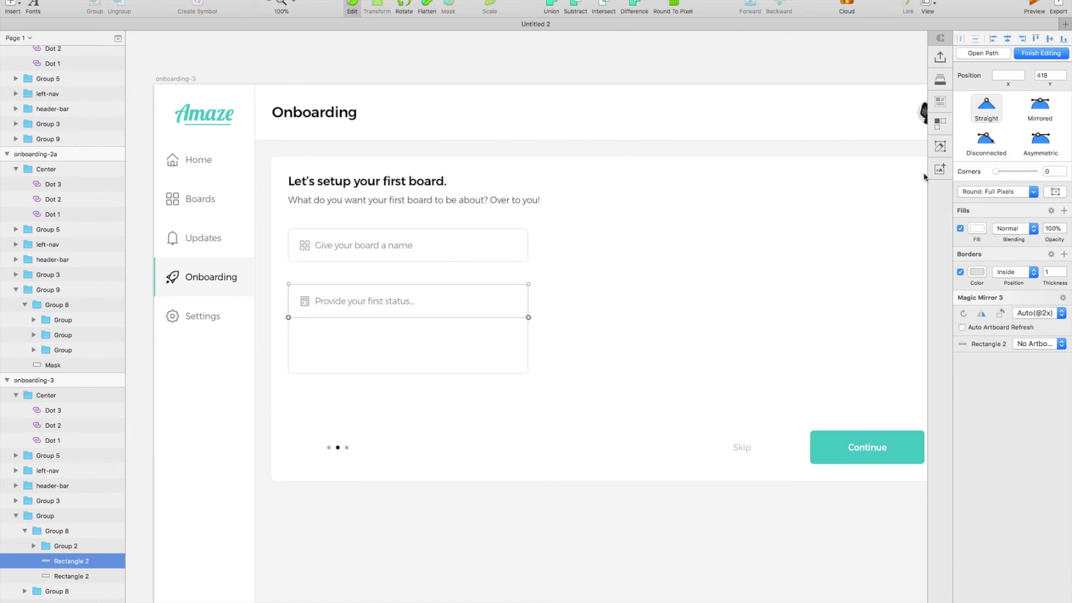
key(Escape)
Step: Copy the status placeholder text into the card's lower area and position it at X 260, Y 438
scroll(562, 321, left, 2)
click(400, 313)
key(super+c)
click(402, 349)
key(super+v)
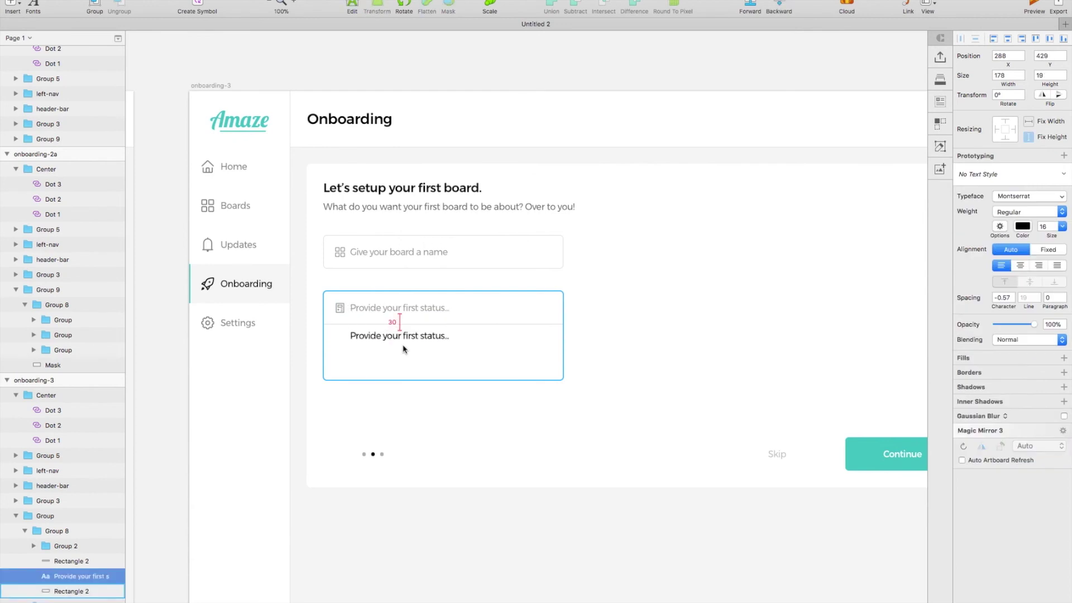
drag(402, 337, 393, 330)
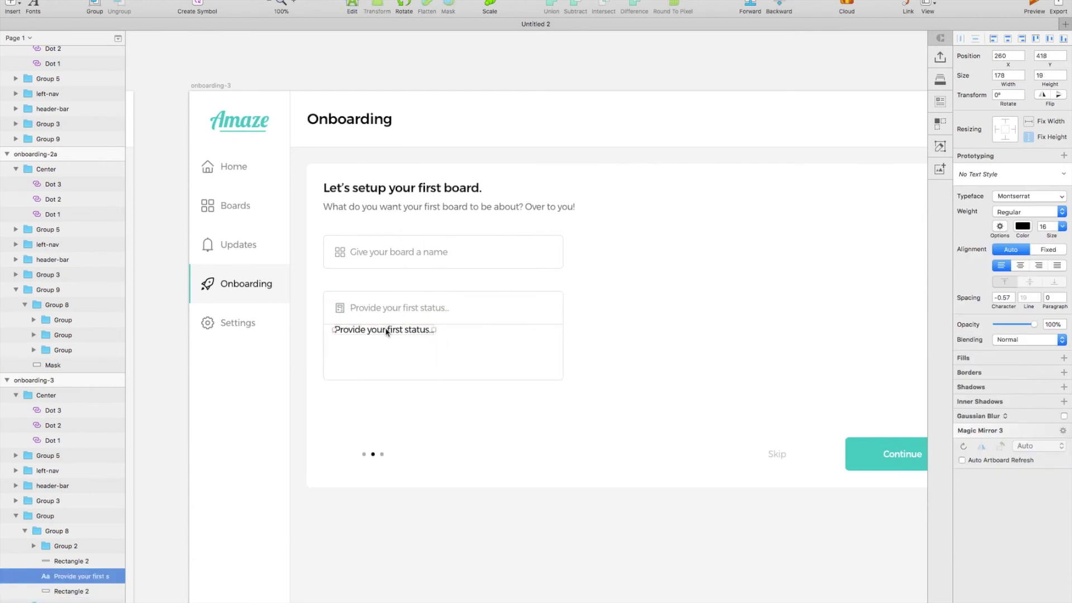
click(380, 342)
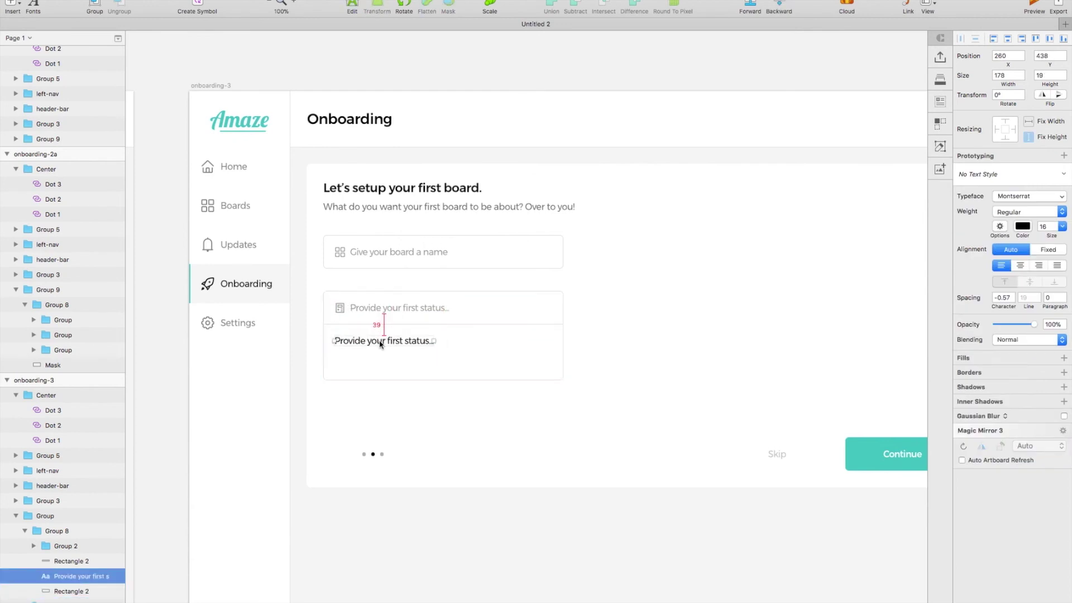
Step: Change the copied text to "Your tasks will appear here..." and set its opacity to 40%
double_click(407, 344)
text(Your tasks will appear here...)
key(Escape)
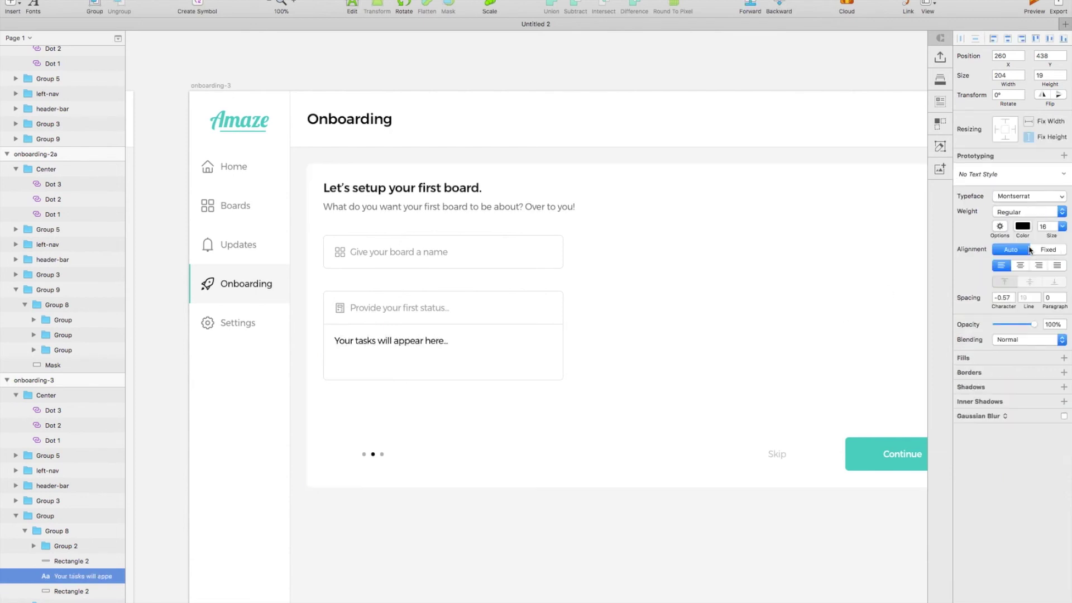
text(40)
key(Return)
Step: Group the status card's two rectangles, task text and icon-and-text group together
click(392, 358)
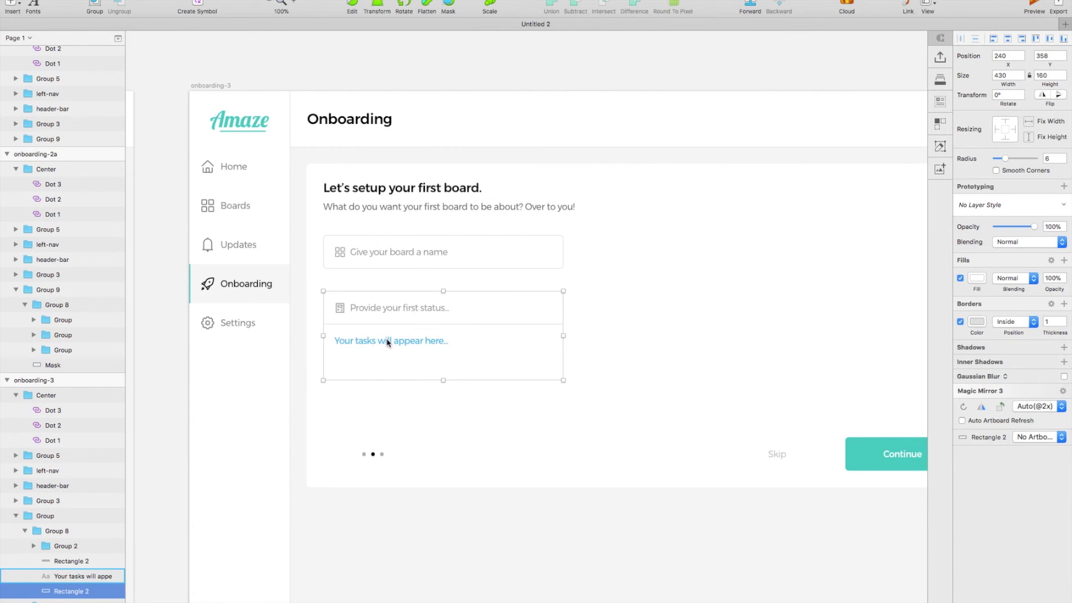
shift+click(388, 342)
shift+click(389, 308)
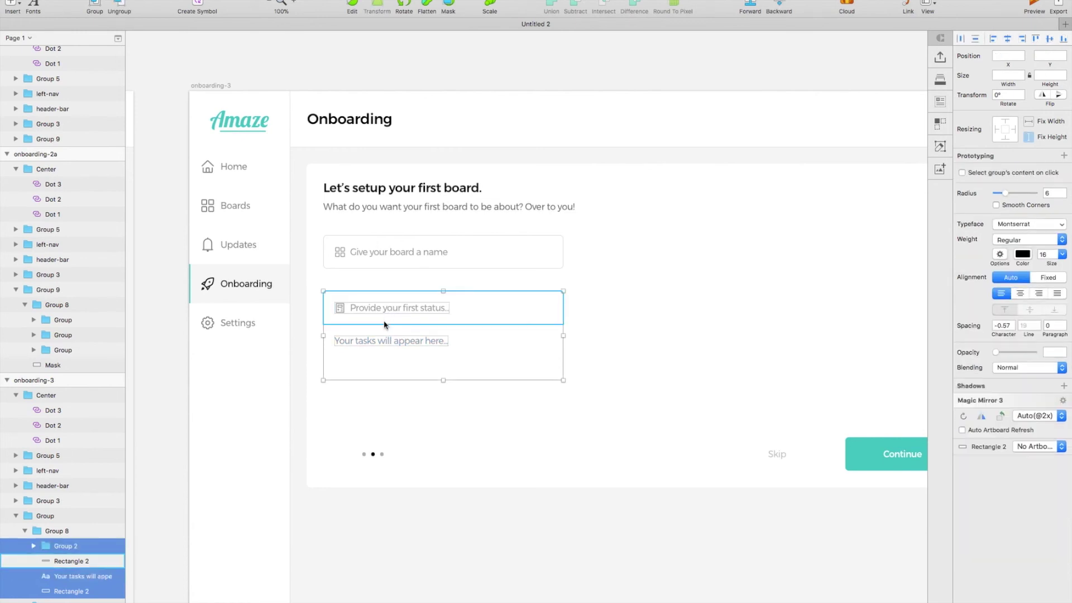
shift+click(384, 324)
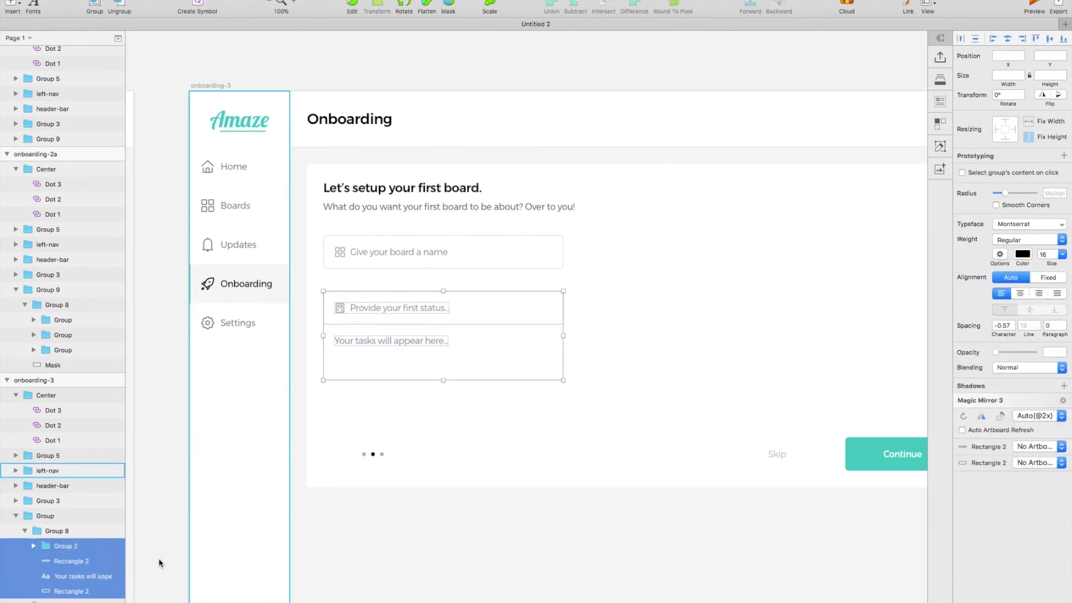
key(super+g)
Step: Set the width of both rectangles in the status card to 360 px
scroll(432, 318, right, 5)
double_click(436, 317)
double_click(447, 315)
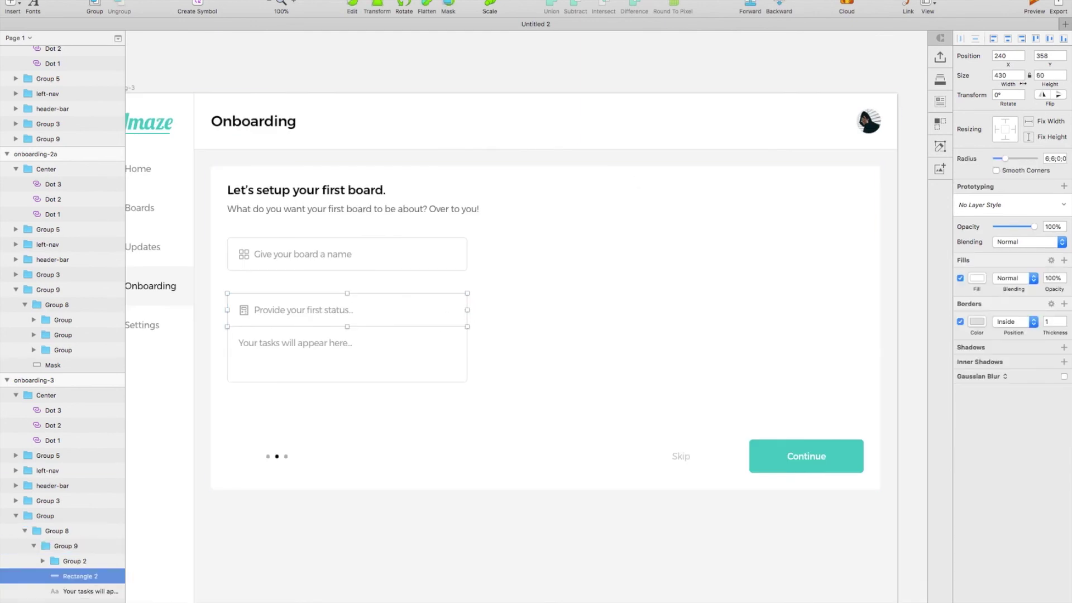
key(Return)
click(468, 339)
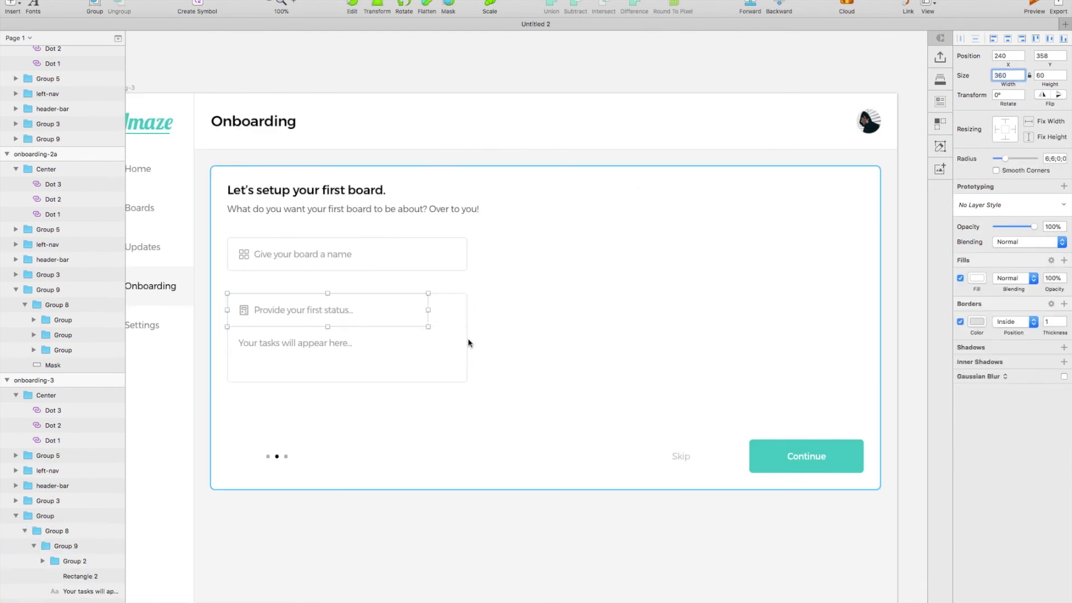
double_click(466, 339)
double_click(467, 339)
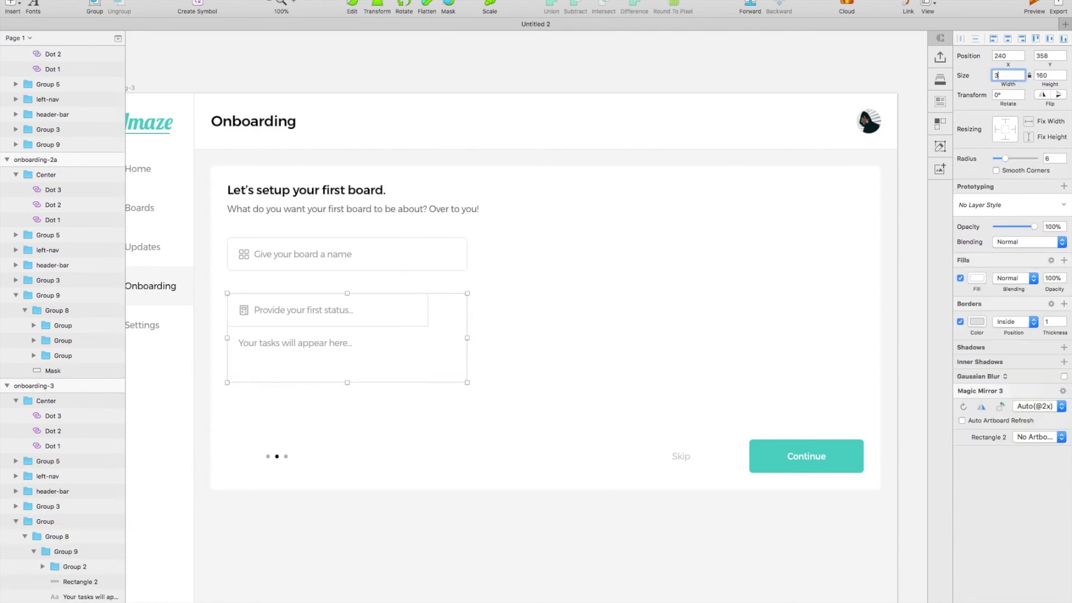
Step: Duplicate the status card twice to make a row with second and third status placeholders, and align the row within the white panel
scroll(400, 314, left, 3)
click(400, 314)
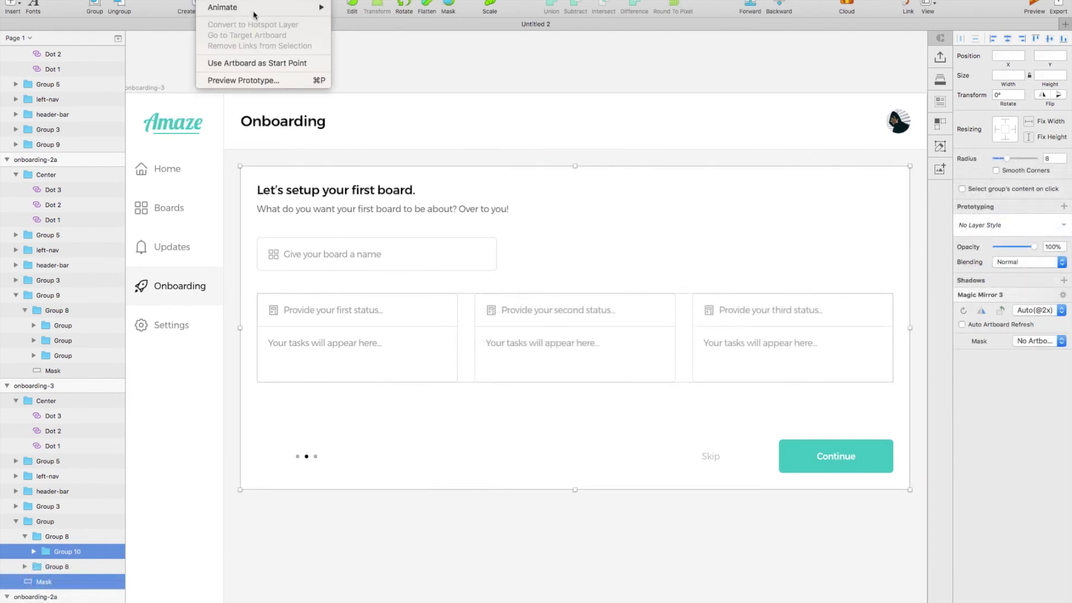
mouse_move(328, 82)
click(363, 101)
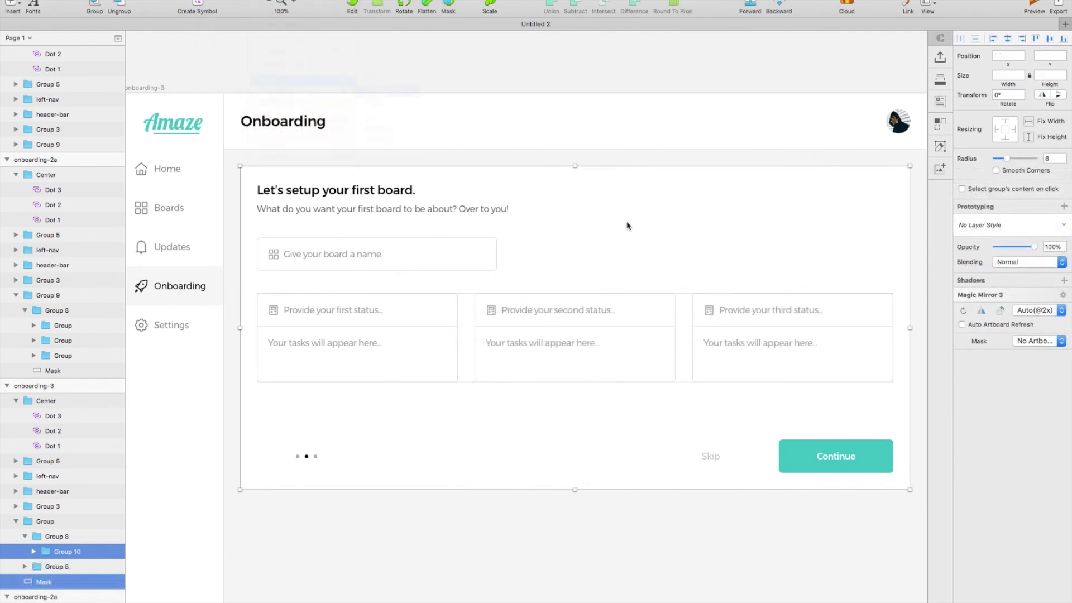
scroll(641, 223, right, 2)
scroll(617, 96, down, 3)
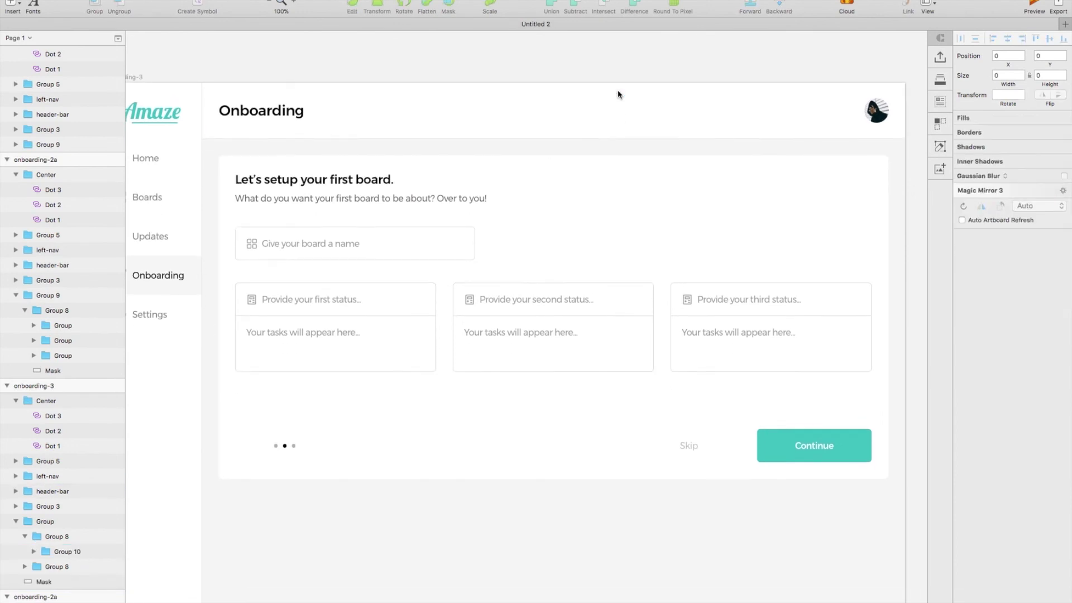
Step: Move the group holding the board-name field and status cards down to Y 290
click(454, 304)
drag(455, 304, 458, 323)
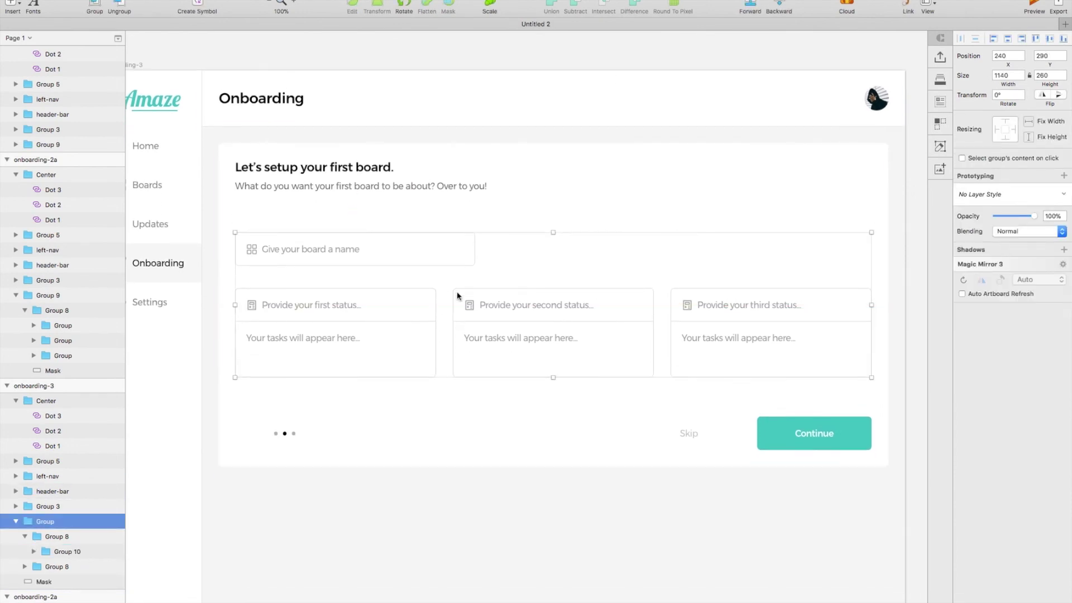
click(462, 86)
scroll(462, 86, up, 2)
scroll(462, 86, down, 1)
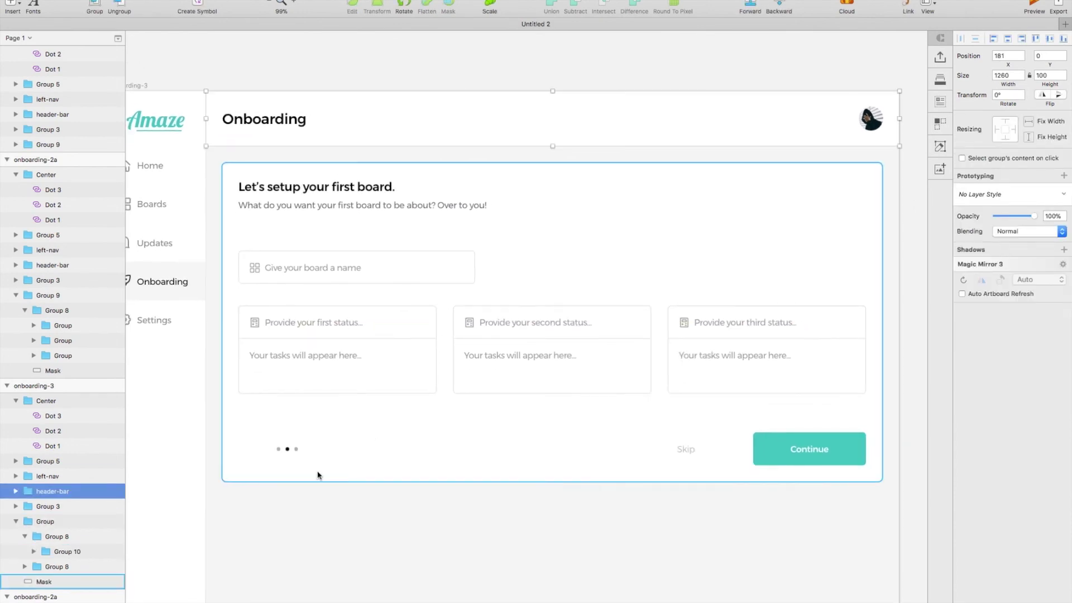
Step: Mark the third pagination dot as active with 100% opacity and fade the second dot to 32%
super+click(295, 449)
drag(1010, 194, 1039, 196)
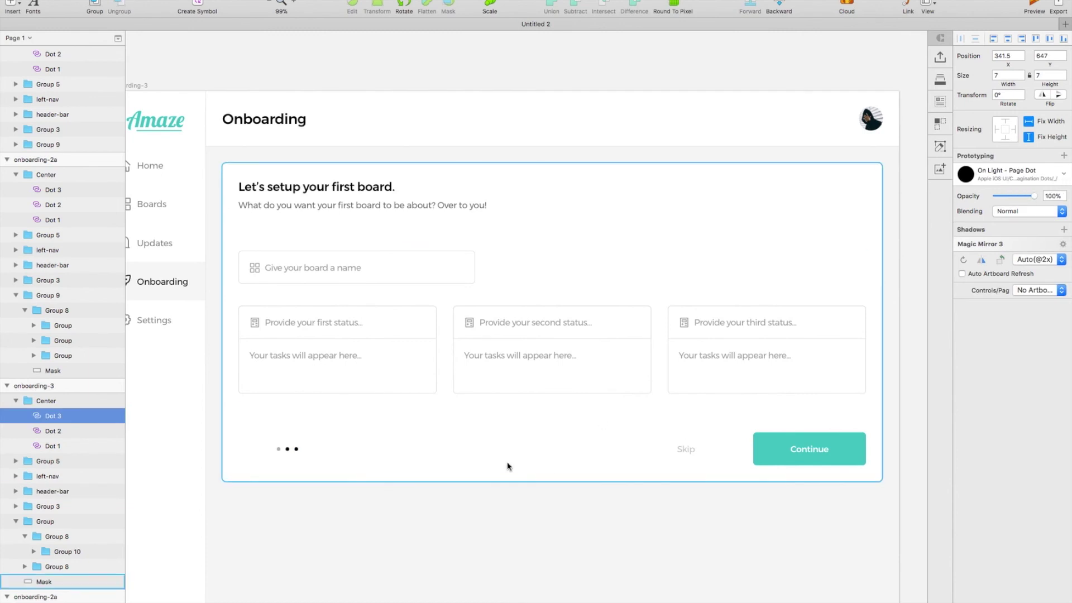
super+click(288, 450)
text(32)
key(Return)
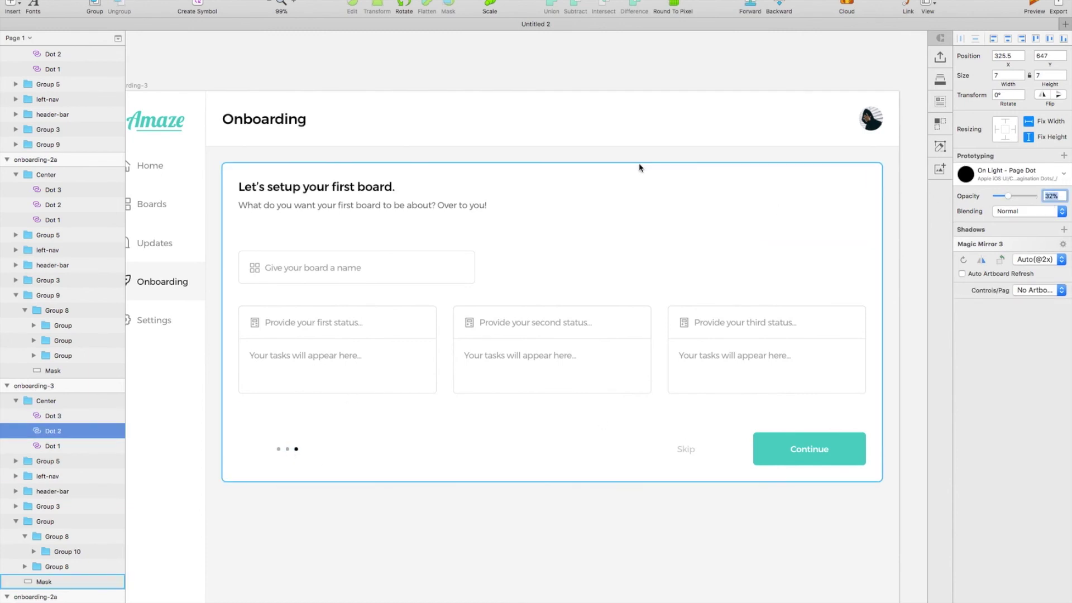
Step: Duplicate the onboarding-3 artboard and name the copy onboarding-3a
scroll(467, 108, down, 3)
click(270, 103)
key(super+d)
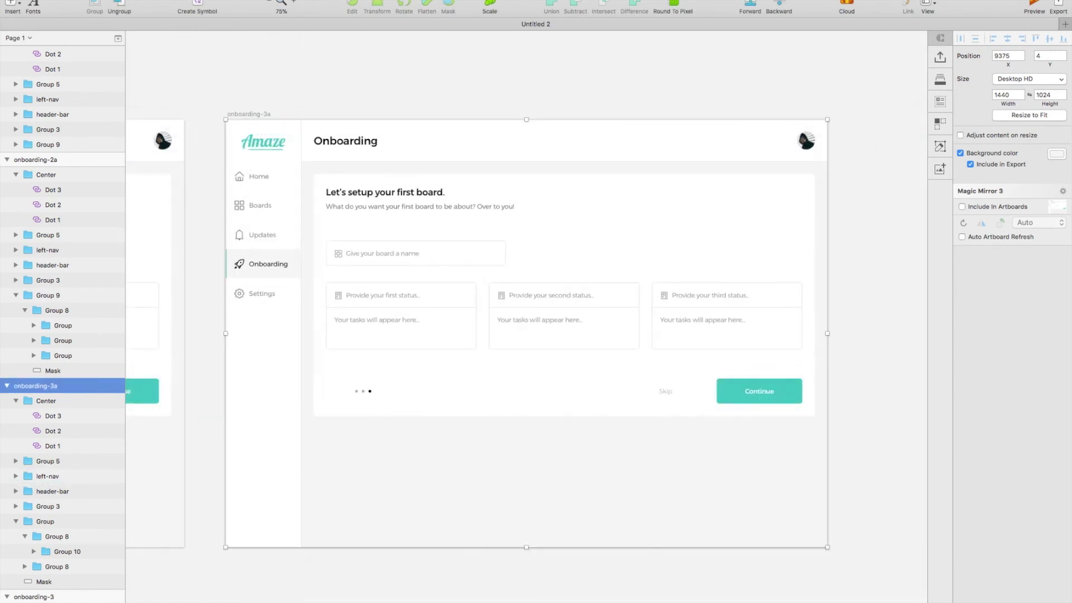
Step: Fill in the three status titles on onboarding-3a as To-do, In progress and Pending approval at full opacity
key(super+2)
click(348, 284)
double_click(348, 283)
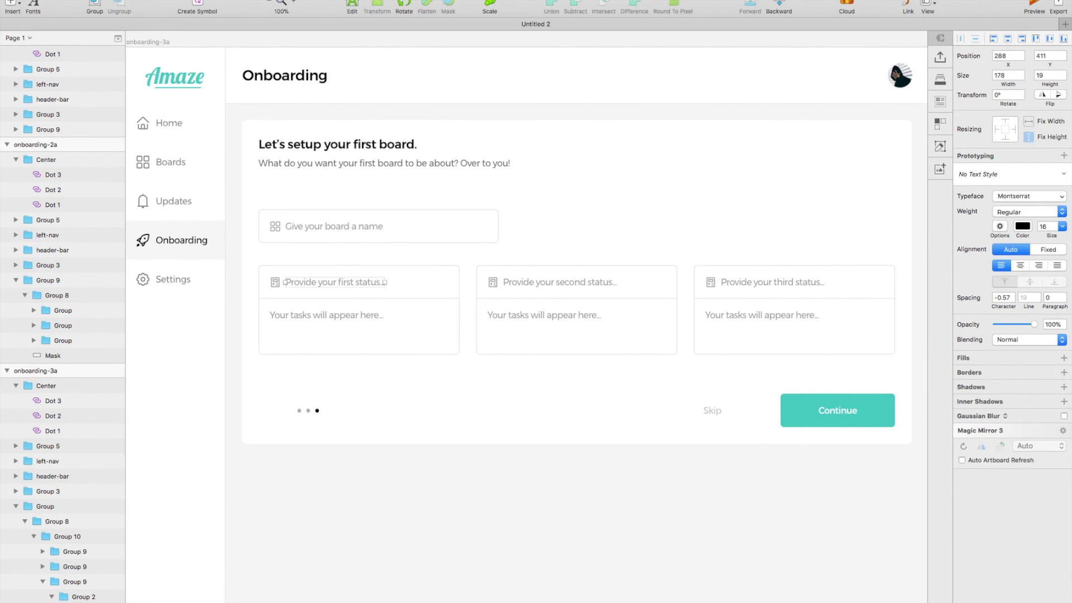
key(Escape)
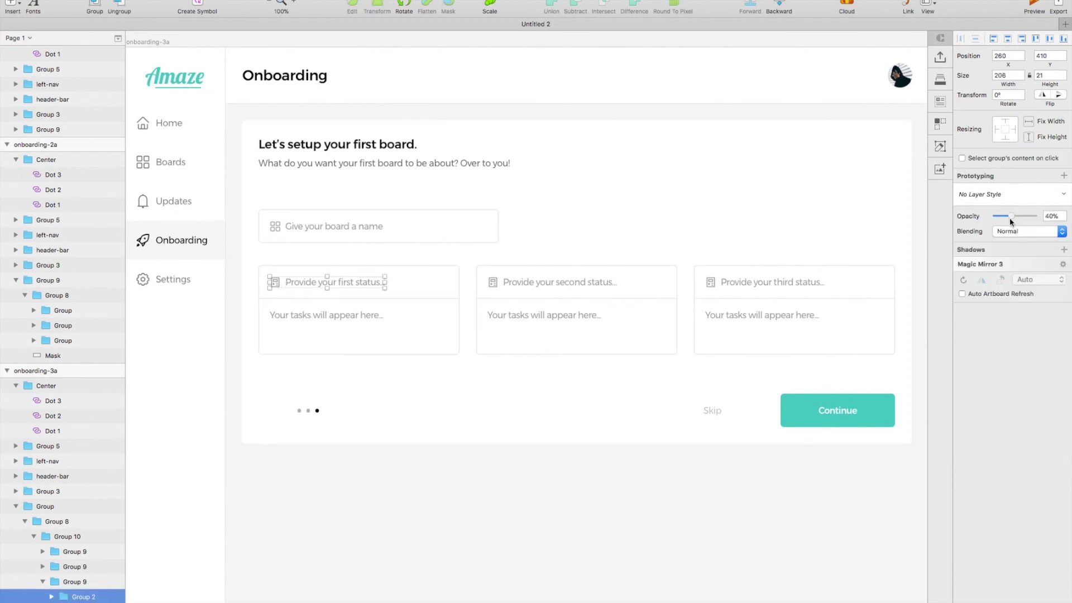
double_click(326, 285)
double_click(308, 282)
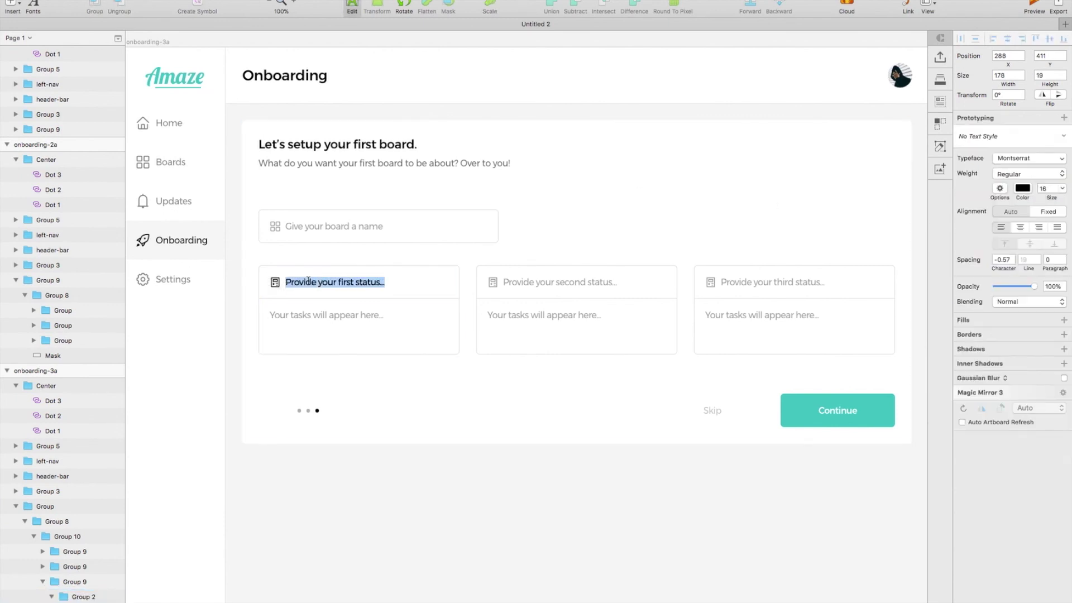
text(To-do)
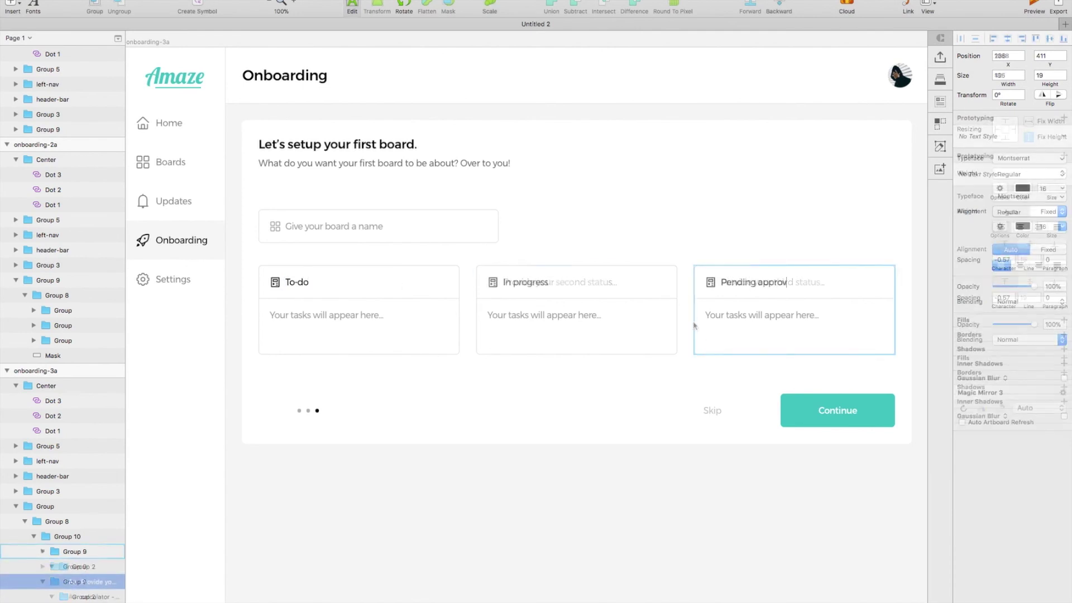
key(Escape)
key(Escape)
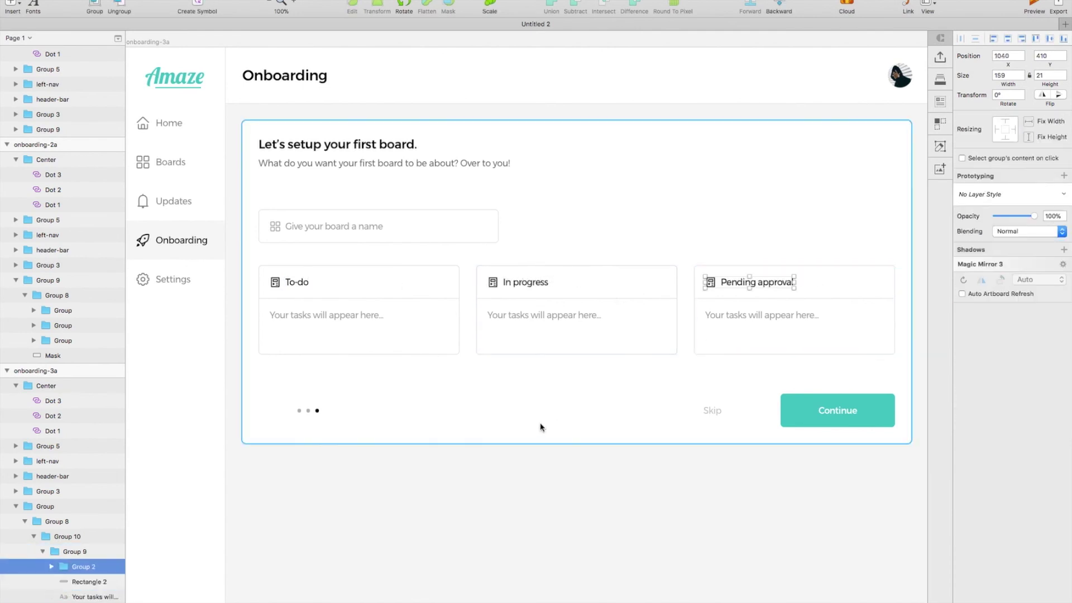
Step: Paste the "Hang tight!" gauge illustration group into the emptied onboarding-3a copy that keeps only the navigation and header
scroll(201, 79, up, 2)
click(168, 104)
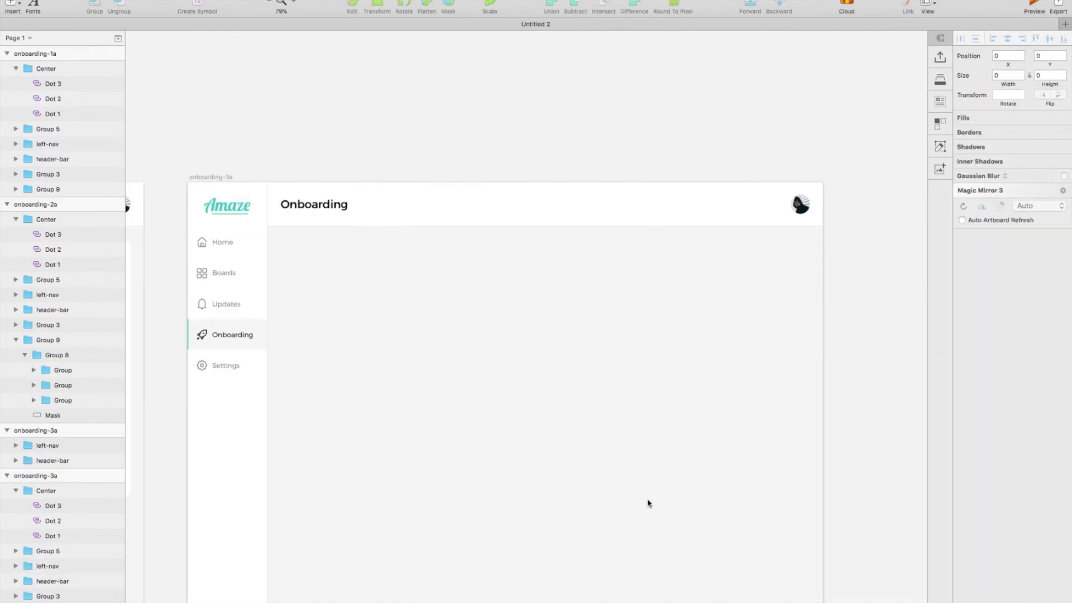
scroll(646, 502, down, 4)
key(super+v)
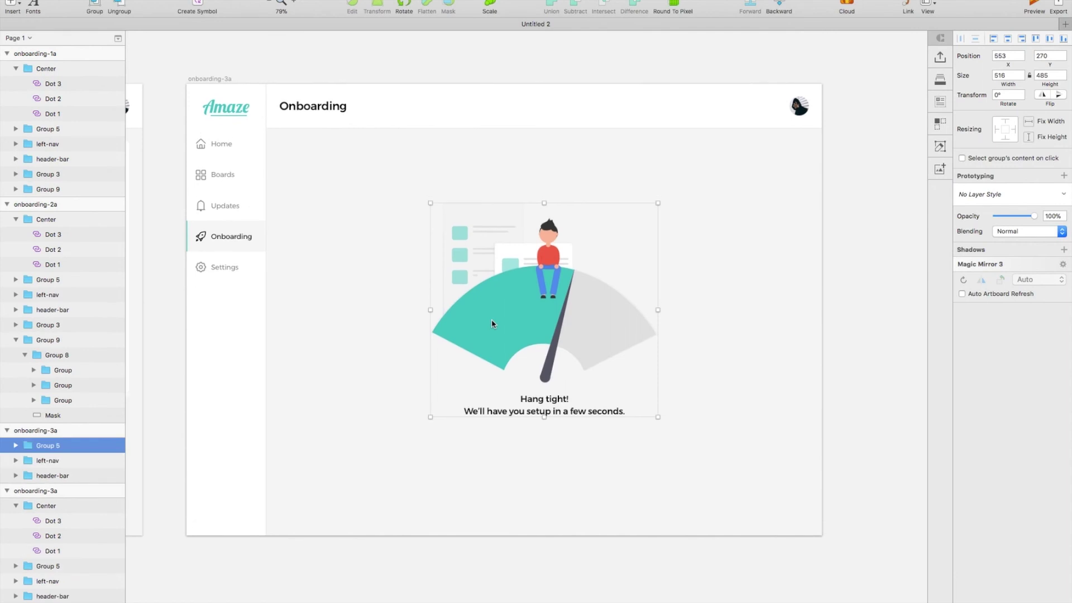
Step: Add a prototype link from the Login button on the login artboard to onboarding-1
scroll(492, 322, up, 2)
double_click(567, 435)
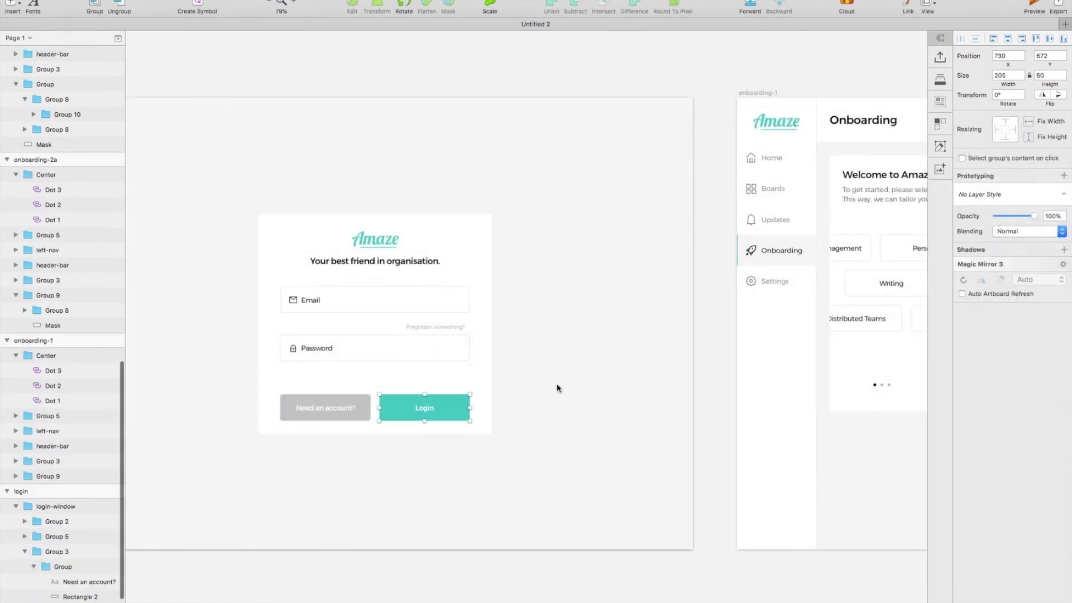
scroll(557, 388, right, 5)
click(1063, 176)
click(752, 338)
Step: Link the group of use-case tags on onboarding-1 to the onboarding-1a artboard
scroll(752, 337, right, 15)
scroll(751, 337, right, 2)
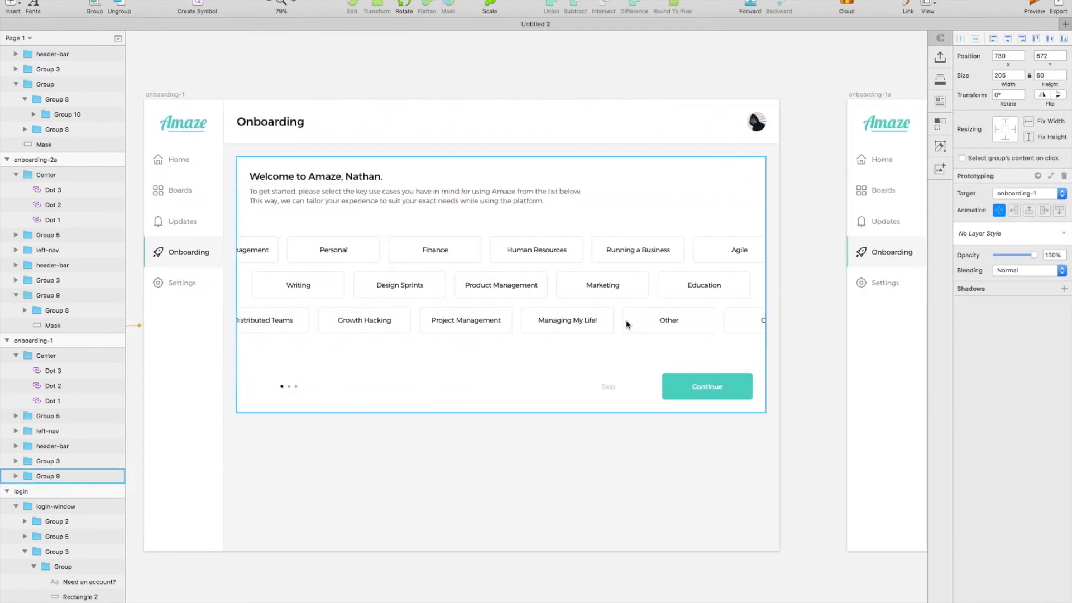
click(593, 284)
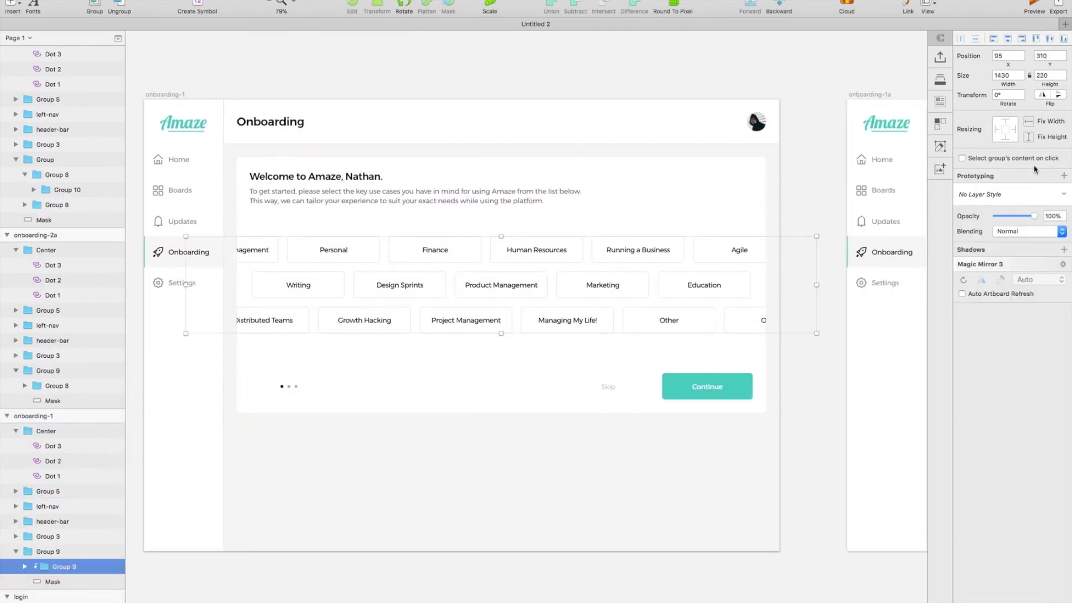
click(1063, 176)
click(892, 257)
Step: Change the fill of the Continue button on onboarding-1 to the grey D0D0D0
scroll(892, 257, right, 4)
click(655, 386)
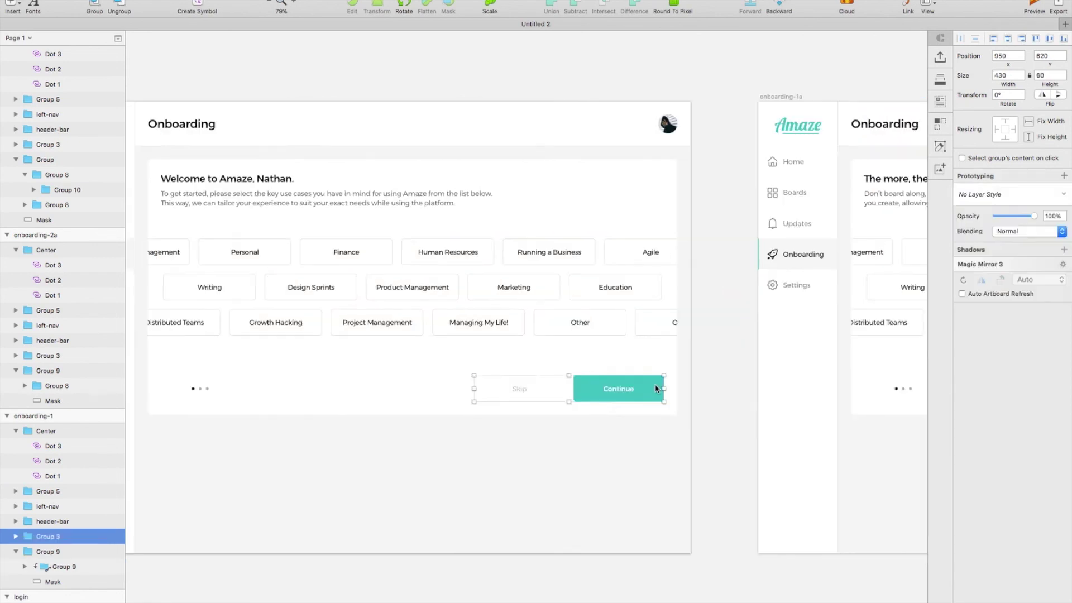
double_click(649, 387)
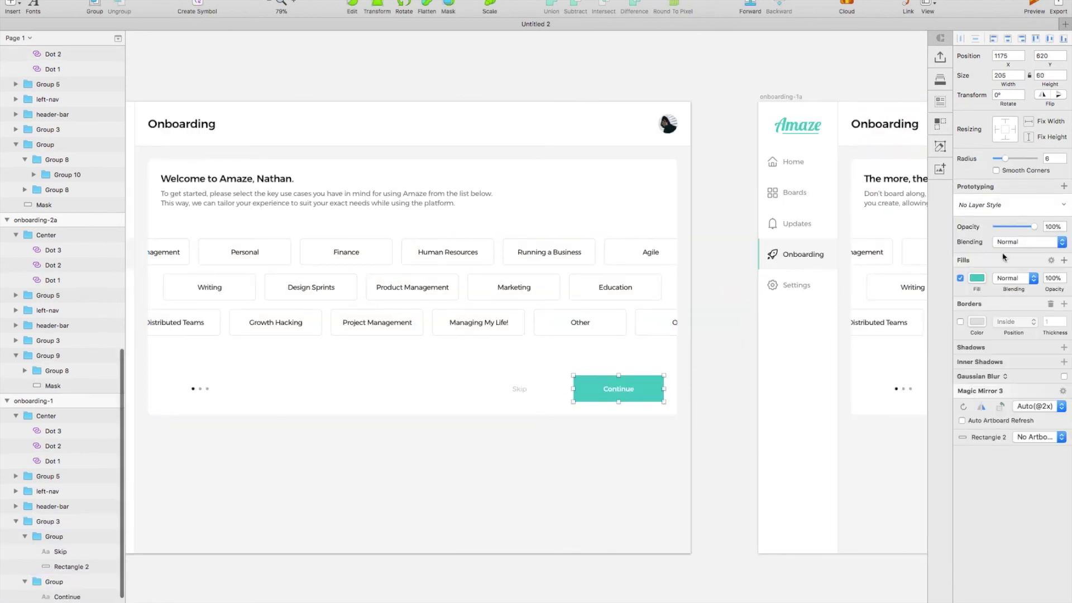
click(982, 277)
drag(966, 343, 952, 345)
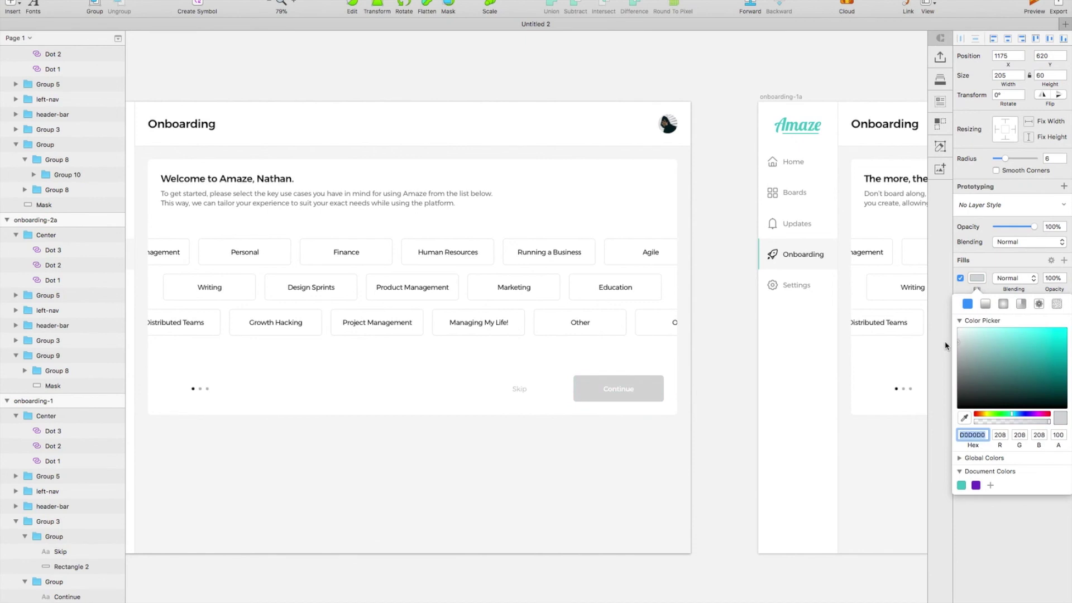
Step: Link the Continue button on onboarding-1a to the onboarding-2a artboard with the empty invite fields
scroll(741, 398, right, 13)
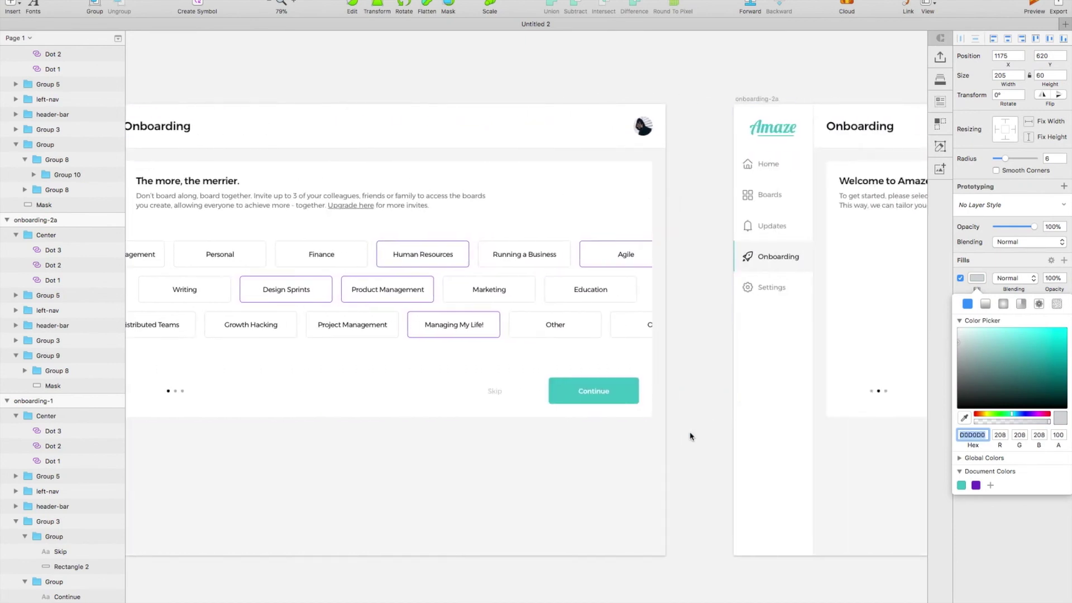
click(592, 403)
click(618, 392)
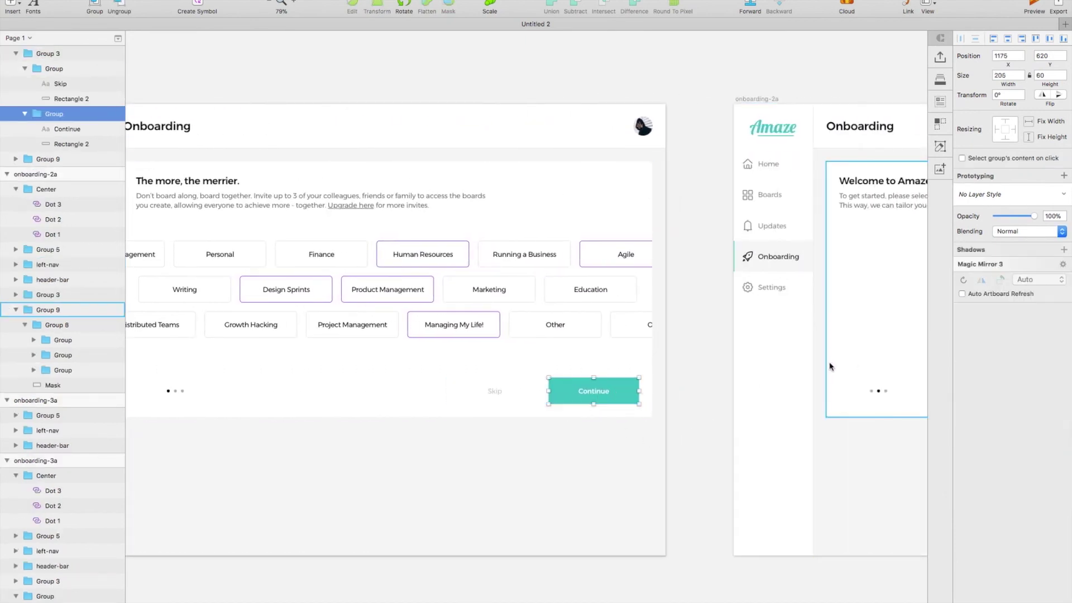
click(1063, 175)
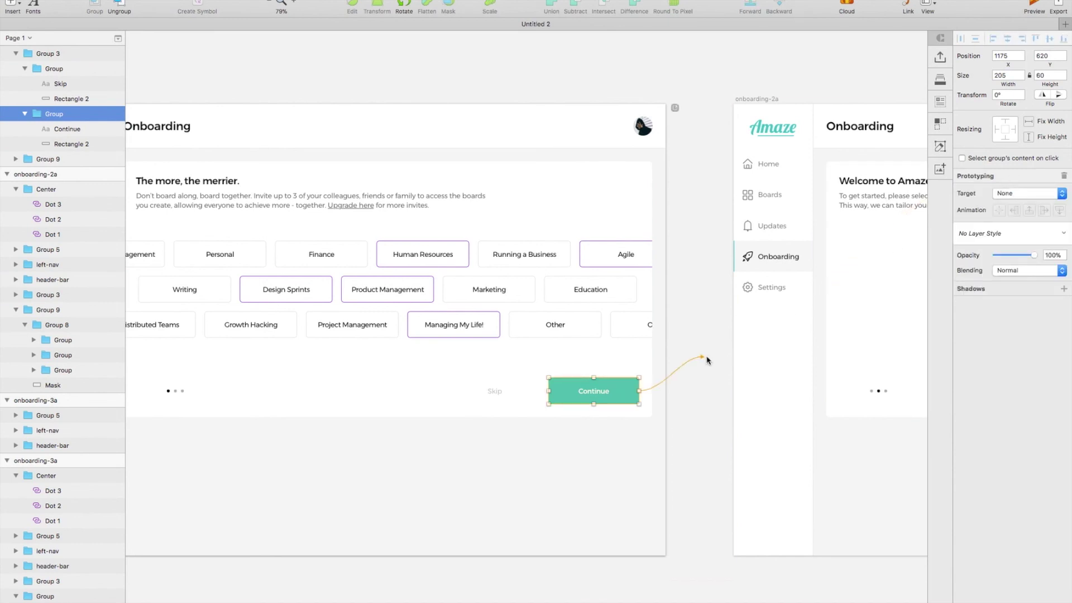
click(761, 364)
Step: Fill the Continue button on the empty-invites onboarding-2a artboard with the grey sampled from the onboarding-1 Continue button
scroll(667, 423, right, 5)
scroll(667, 423, right, 5)
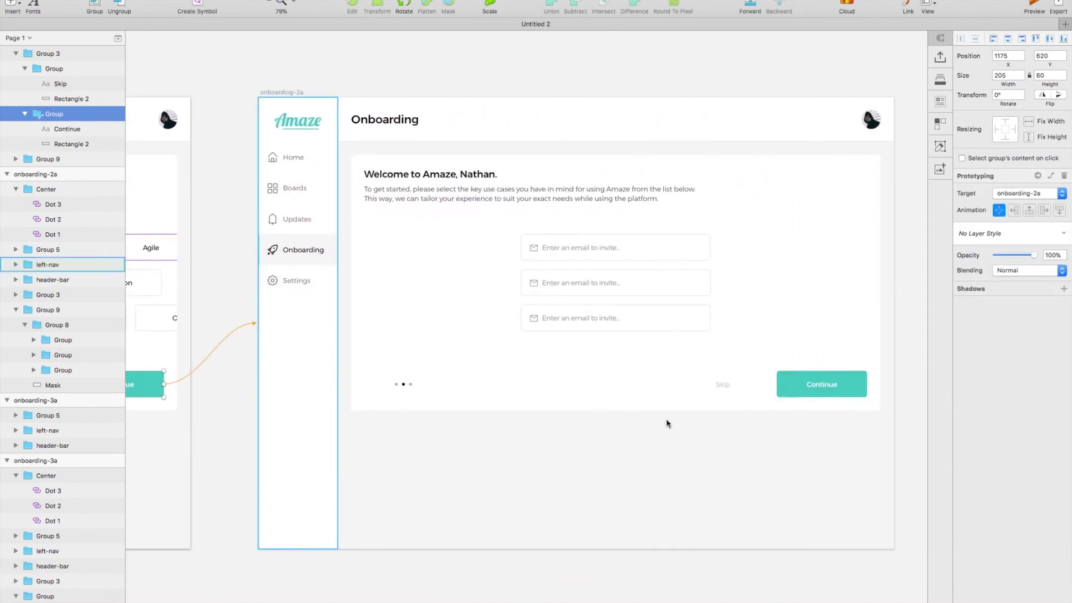
double_click(792, 384)
double_click(792, 384)
scroll(834, 384, left, 1)
scroll(592, 394, left, 10)
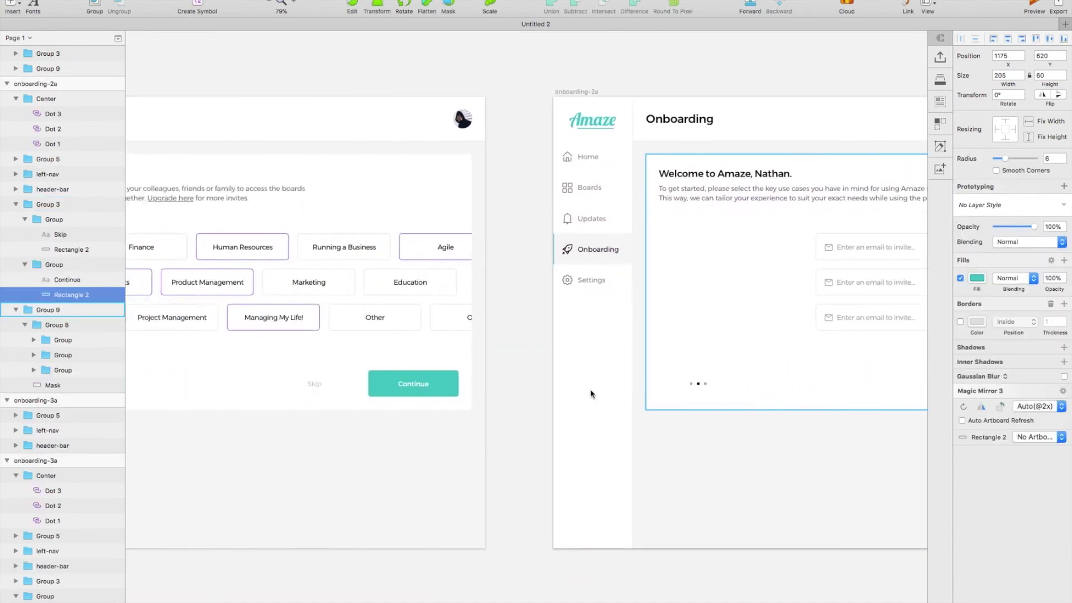
key(ctrl+c)
click(260, 377)
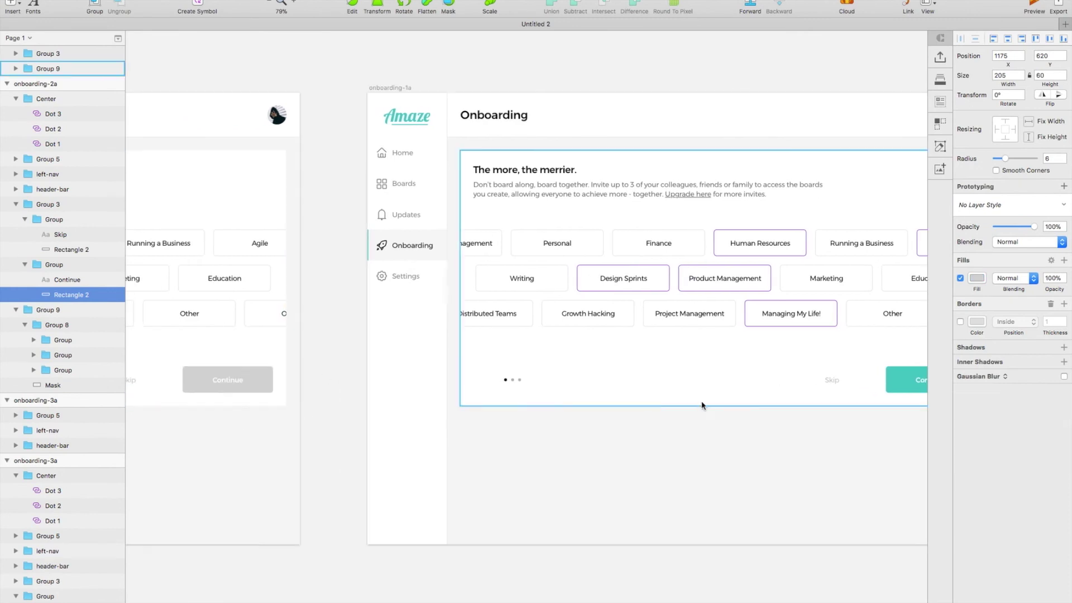
Step: Link the group of three empty invite fields to the onboarding-2a artboard with a filled-in email
scroll(704, 404, right, 10)
click(480, 248)
double_click(496, 291)
scroll(610, 292, right, 4)
key(w)
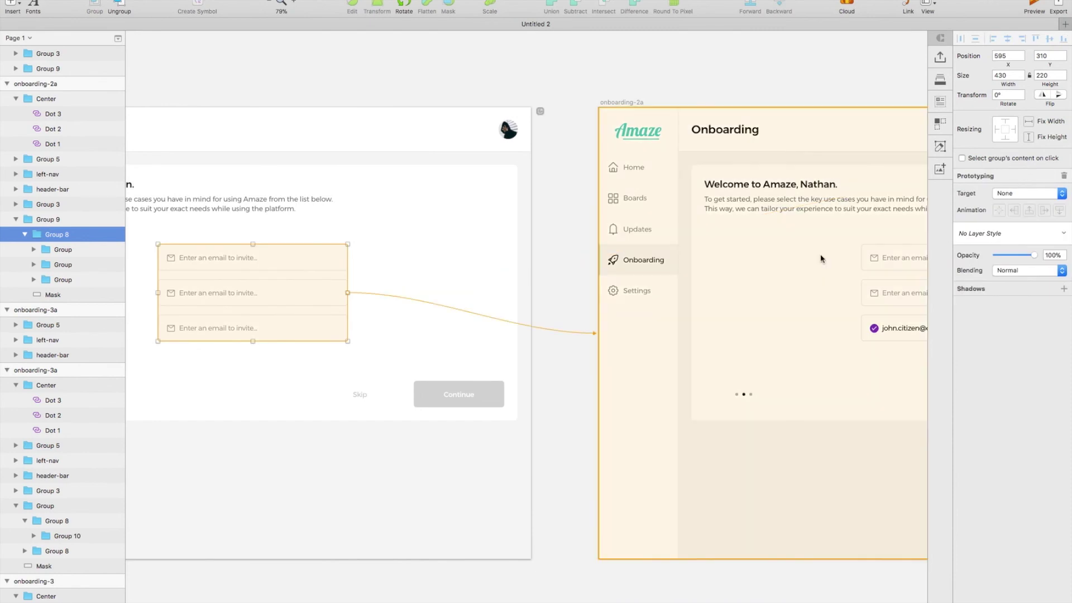
click(765, 283)
Step: Link the Continue button on the filled-in onboarding-2a artboard to onboarding-3
scroll(764, 285, right, 5)
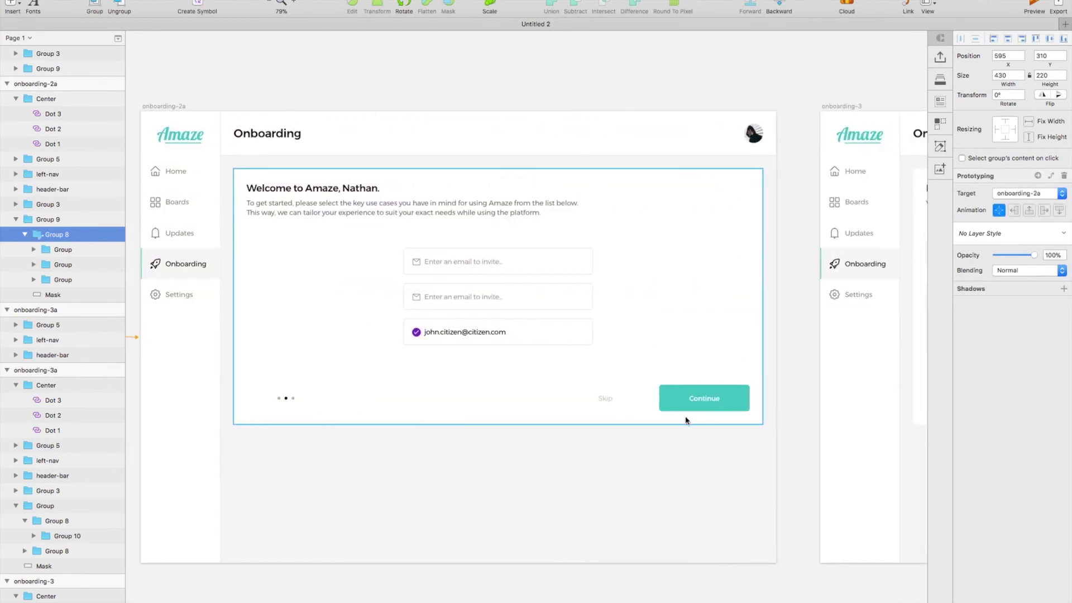
click(677, 404)
scroll(677, 404, right, 8)
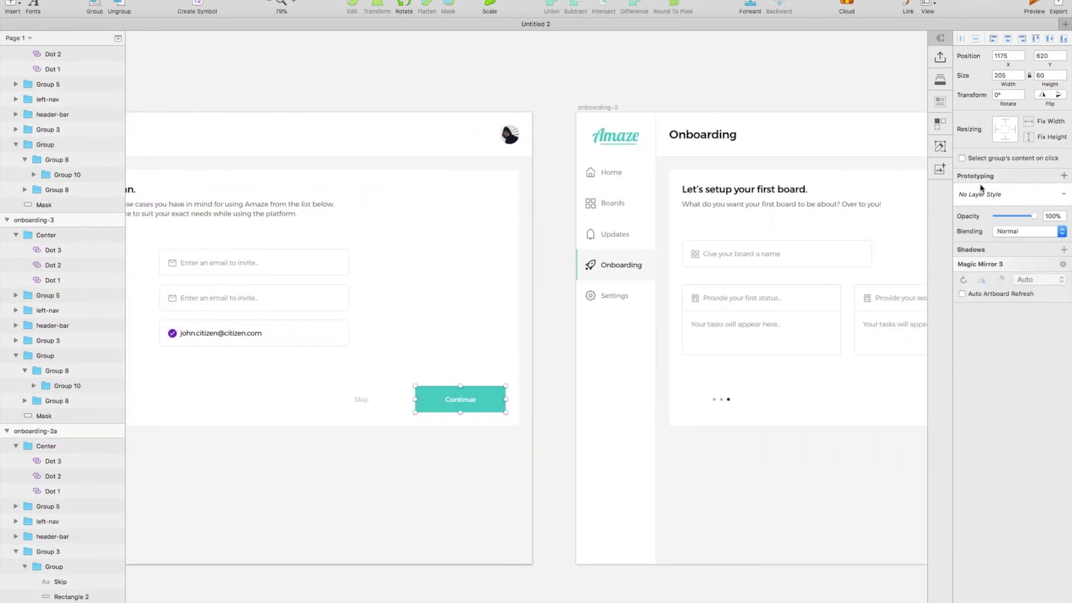
key(w)
click(682, 322)
Step: Save the grey fill of the Continue button on the empty-invites artboard as a document colour
scroll(683, 322, left, 5)
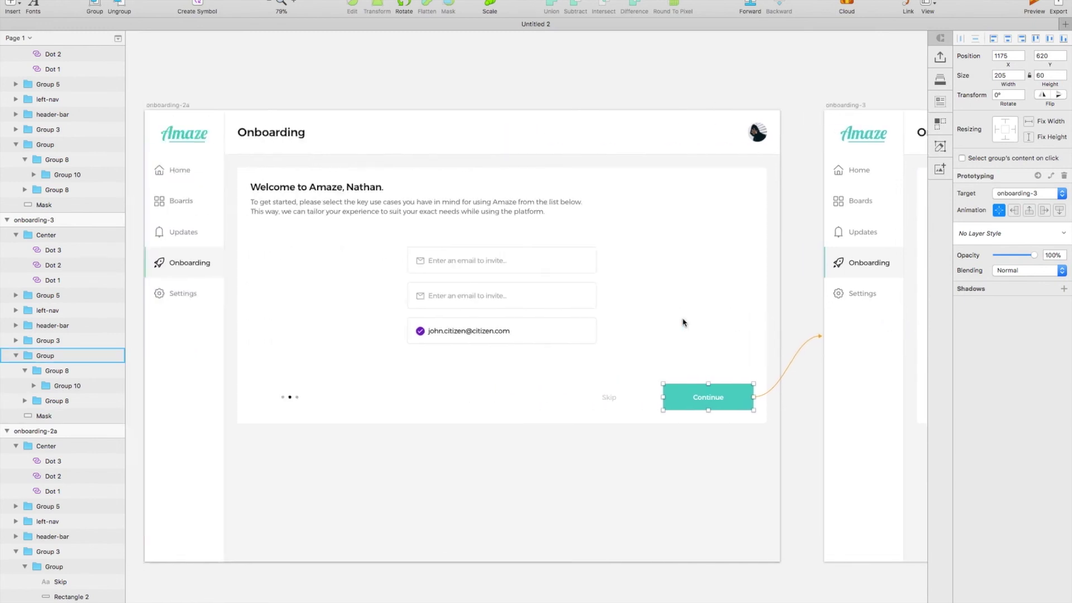
scroll(683, 322, left, 8)
click(490, 388)
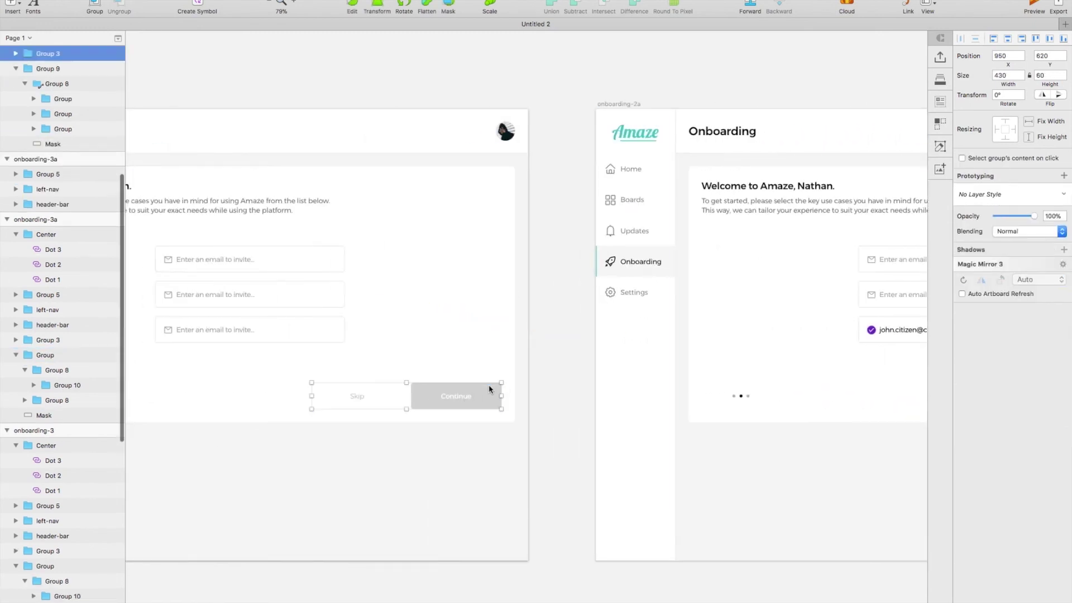
double_click(490, 389)
double_click(490, 391)
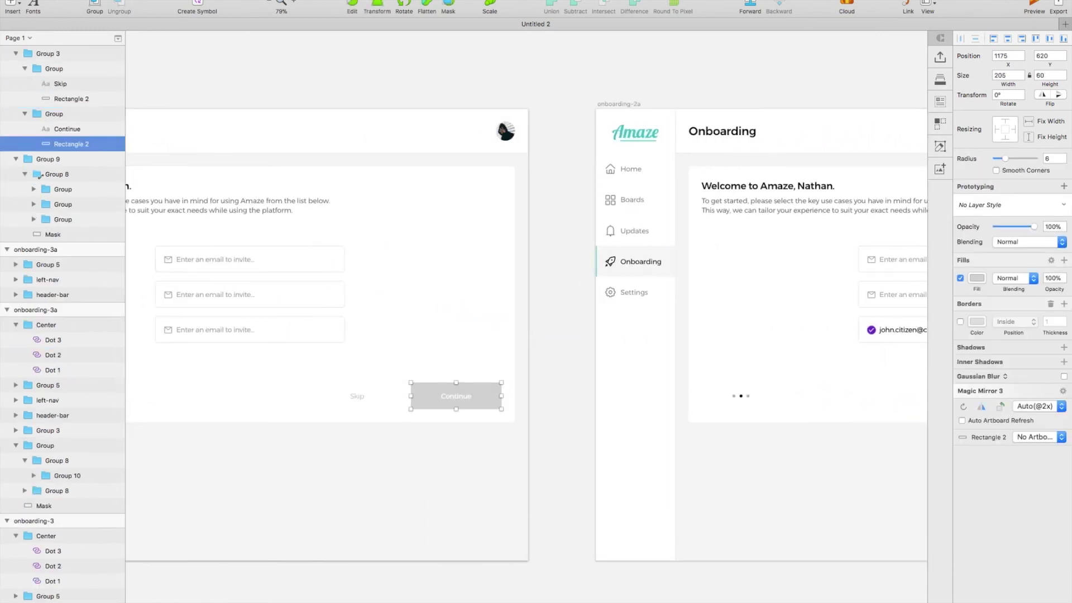
click(976, 279)
Step: Apply the grey document colour to the Continue button's fill on onboarding-3
scroll(844, 521, right, 15)
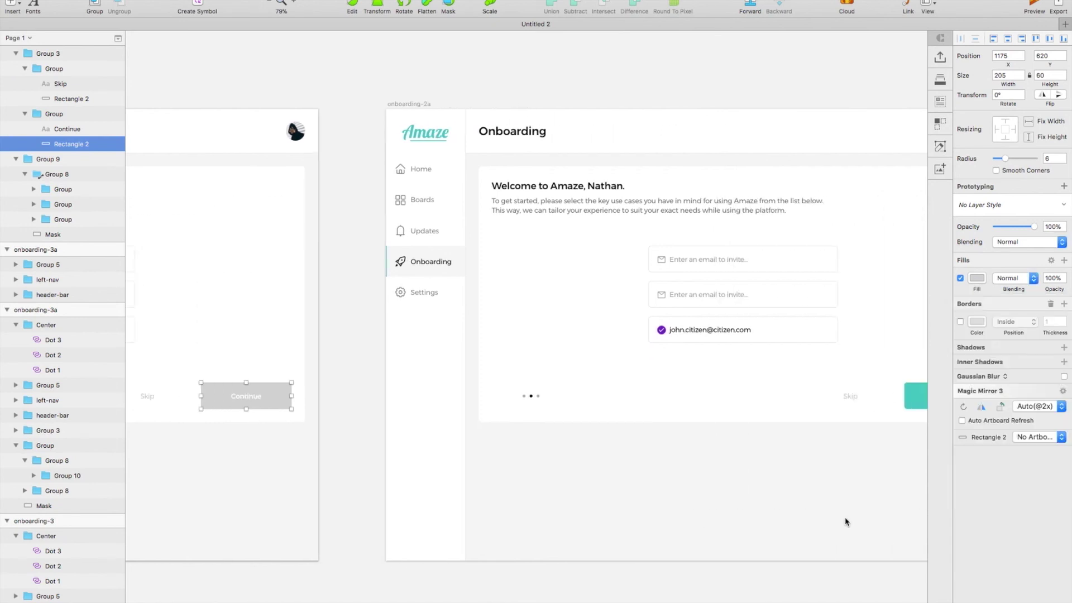
click(764, 399)
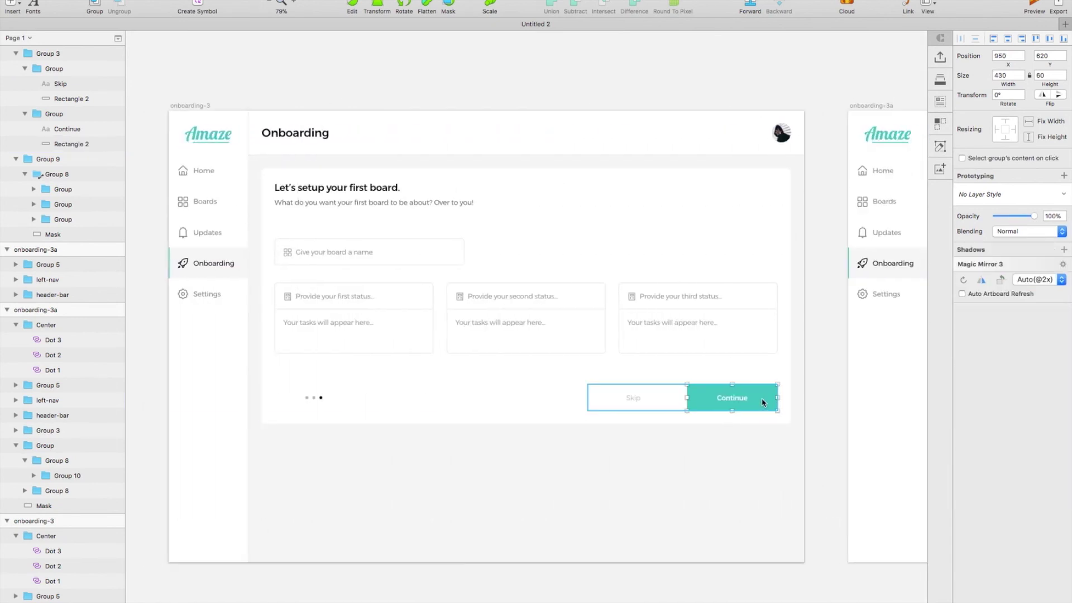
click(976, 278)
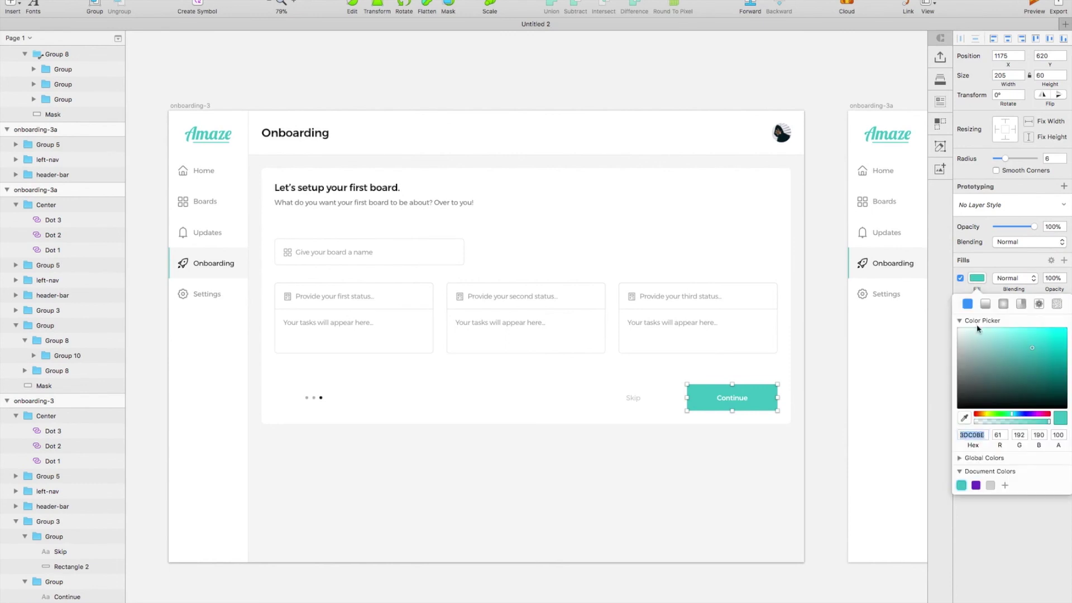
click(991, 485)
Step: Link the group of board-name field and status cards on onboarding-3 to the filled-in onboarding-3a artboard
scroll(795, 488, right, 8)
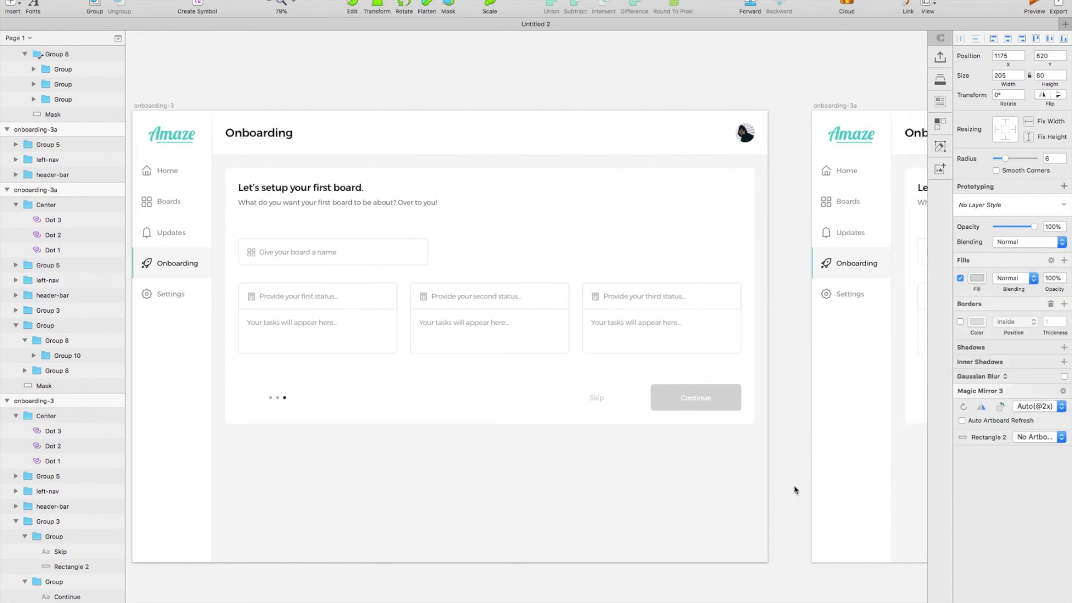
click(478, 321)
scroll(477, 321, right, 7)
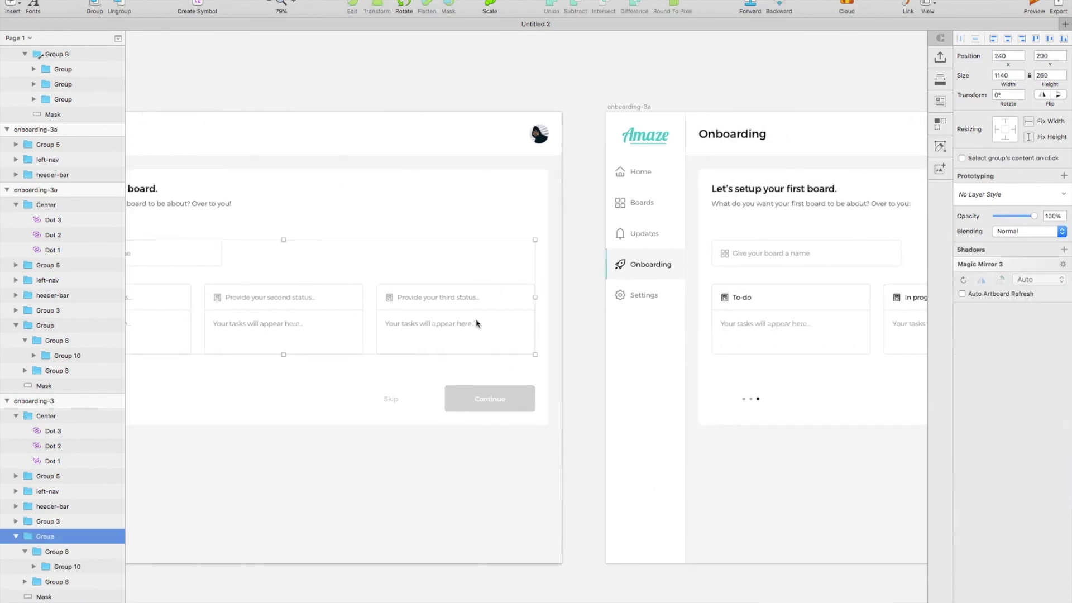
key(w)
click(784, 318)
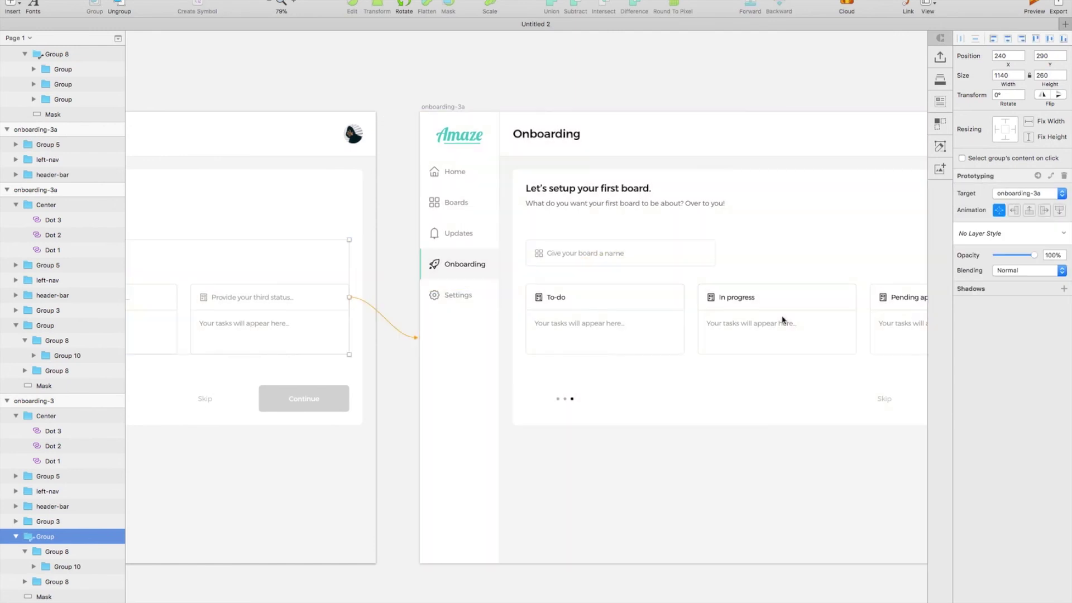
Step: Link the Continue button on the filled-in onboarding-3a artboard to the copy with the "Hang tight!" loading illustration
scroll(771, 325, left, 15)
scroll(769, 325, right, 2)
click(720, 396)
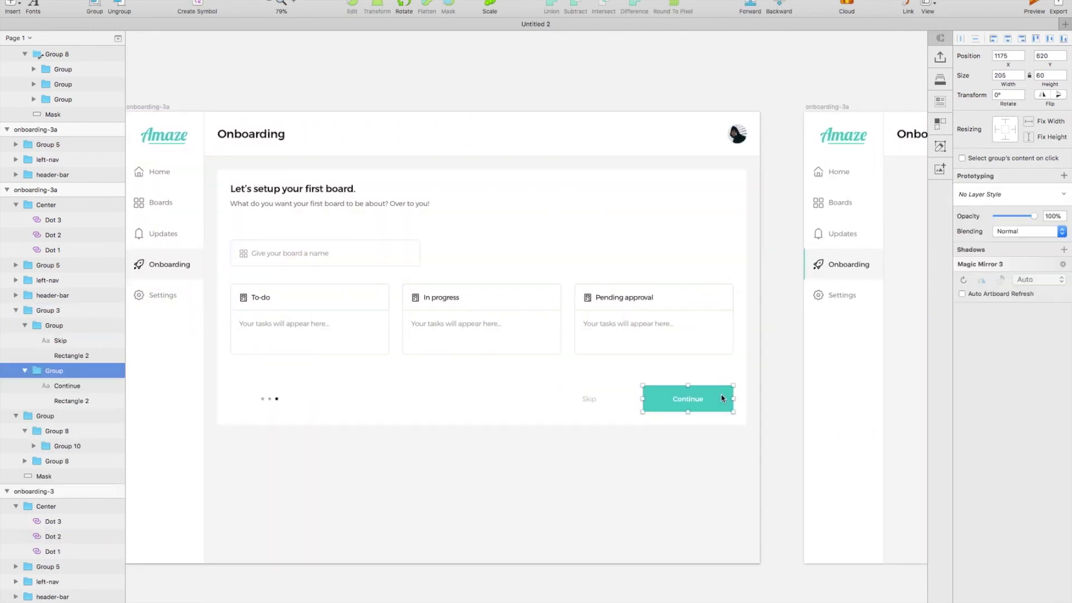
key(w)
click(865, 324)
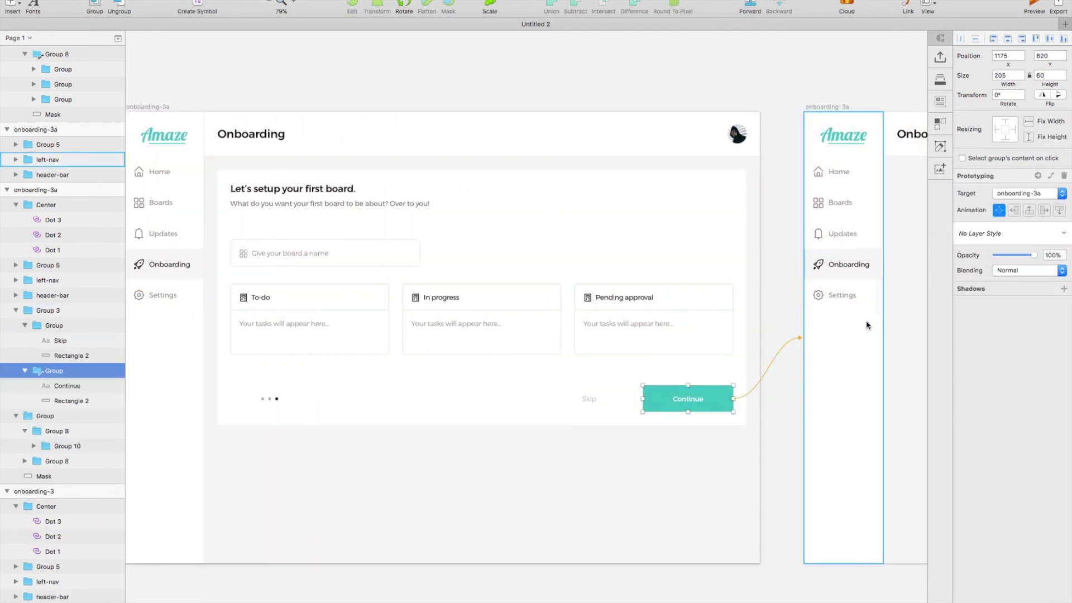
scroll(866, 325, right, 3)
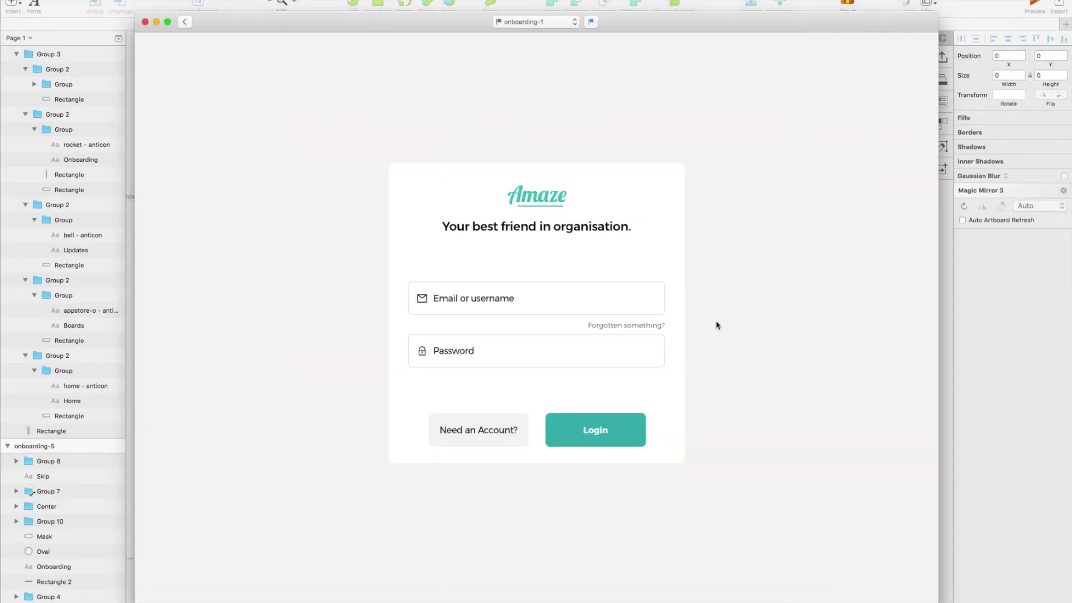
Step: Test the prototype preview from login through use-case selection and colleague invitations to the filled-in first-board setup
click(604, 434)
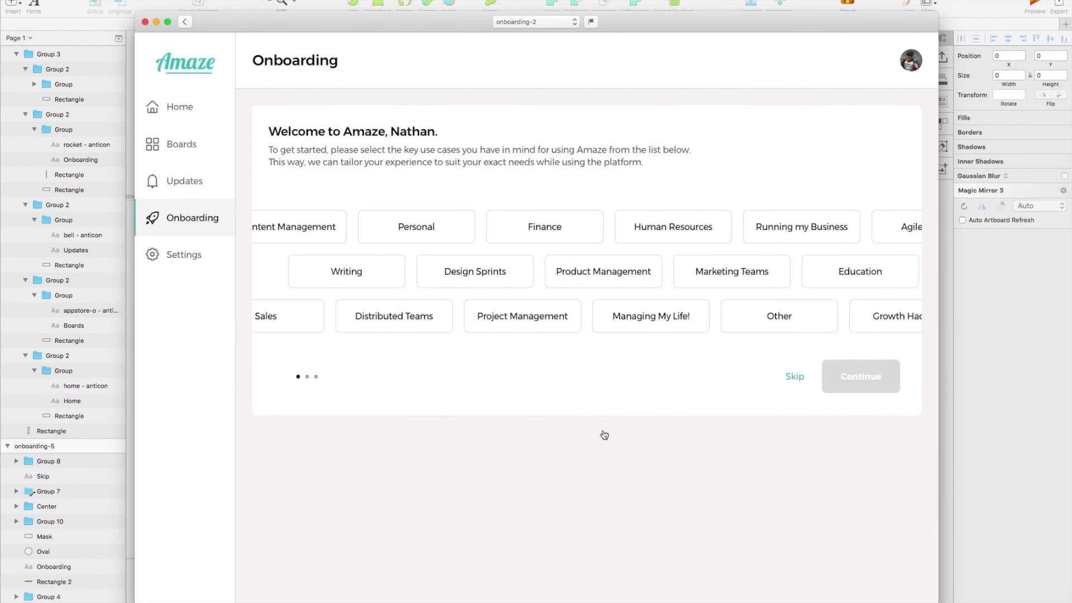
click(762, 231)
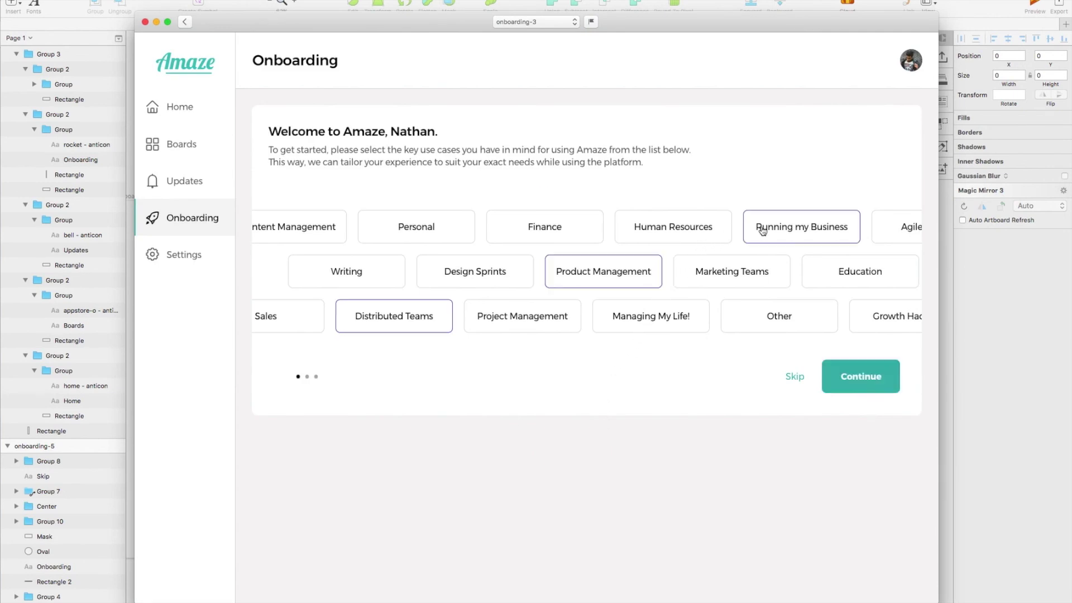
click(844, 377)
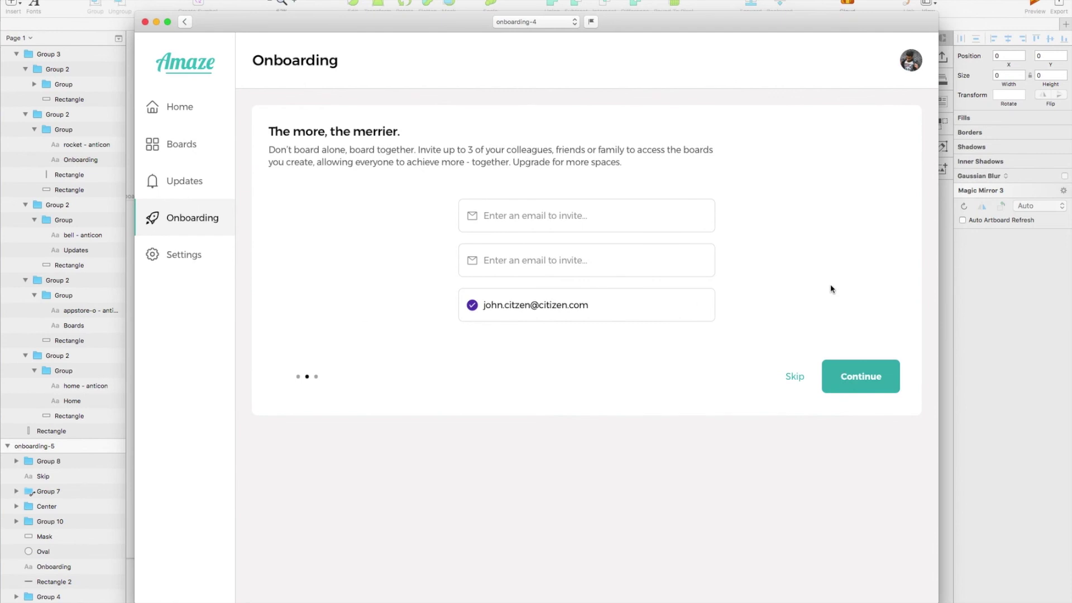
click(872, 383)
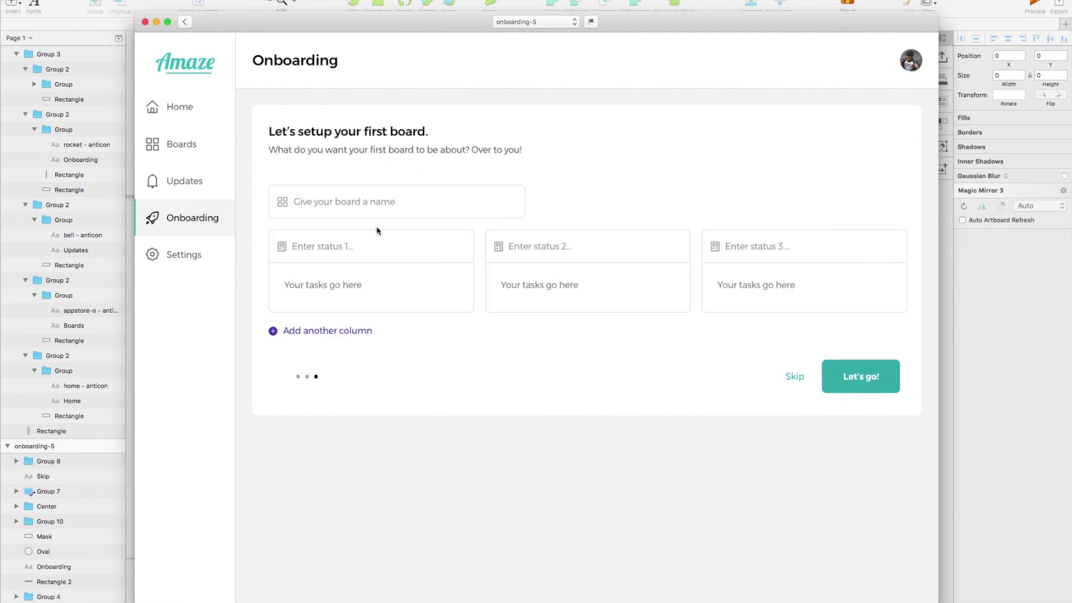
click(369, 209)
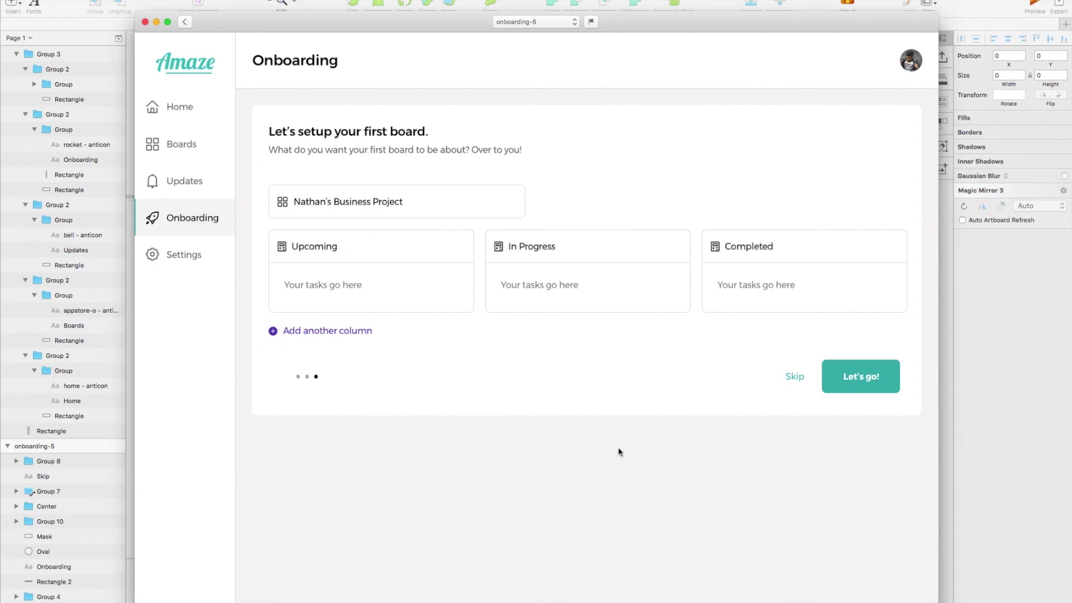